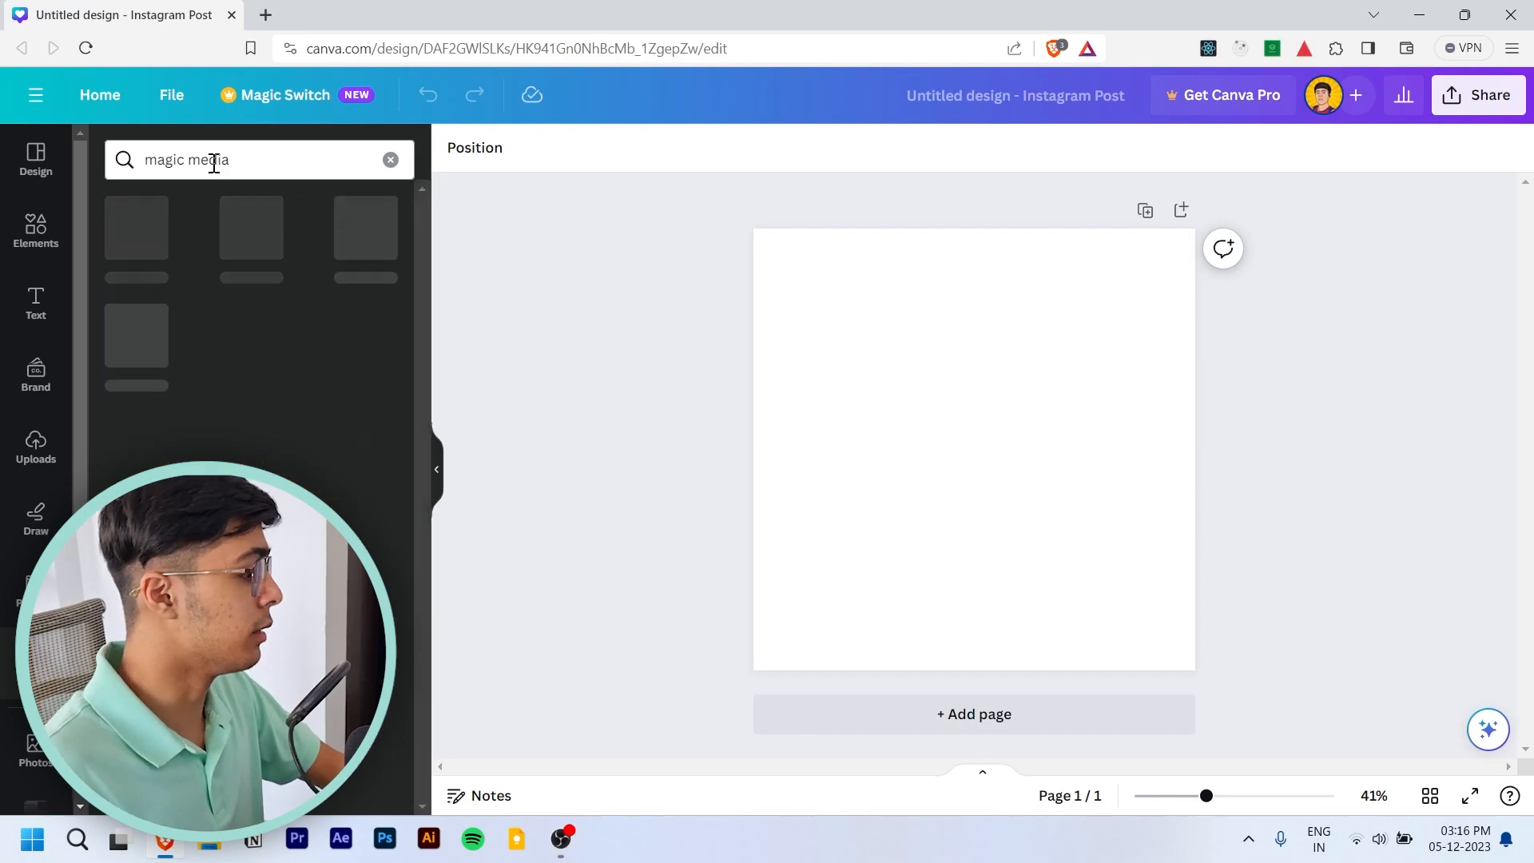
- Generate images with Magic Media's Text to Image from the prompt "city winter night time with lights"
{"action": "left_click", "coordinate": [118, 259]}
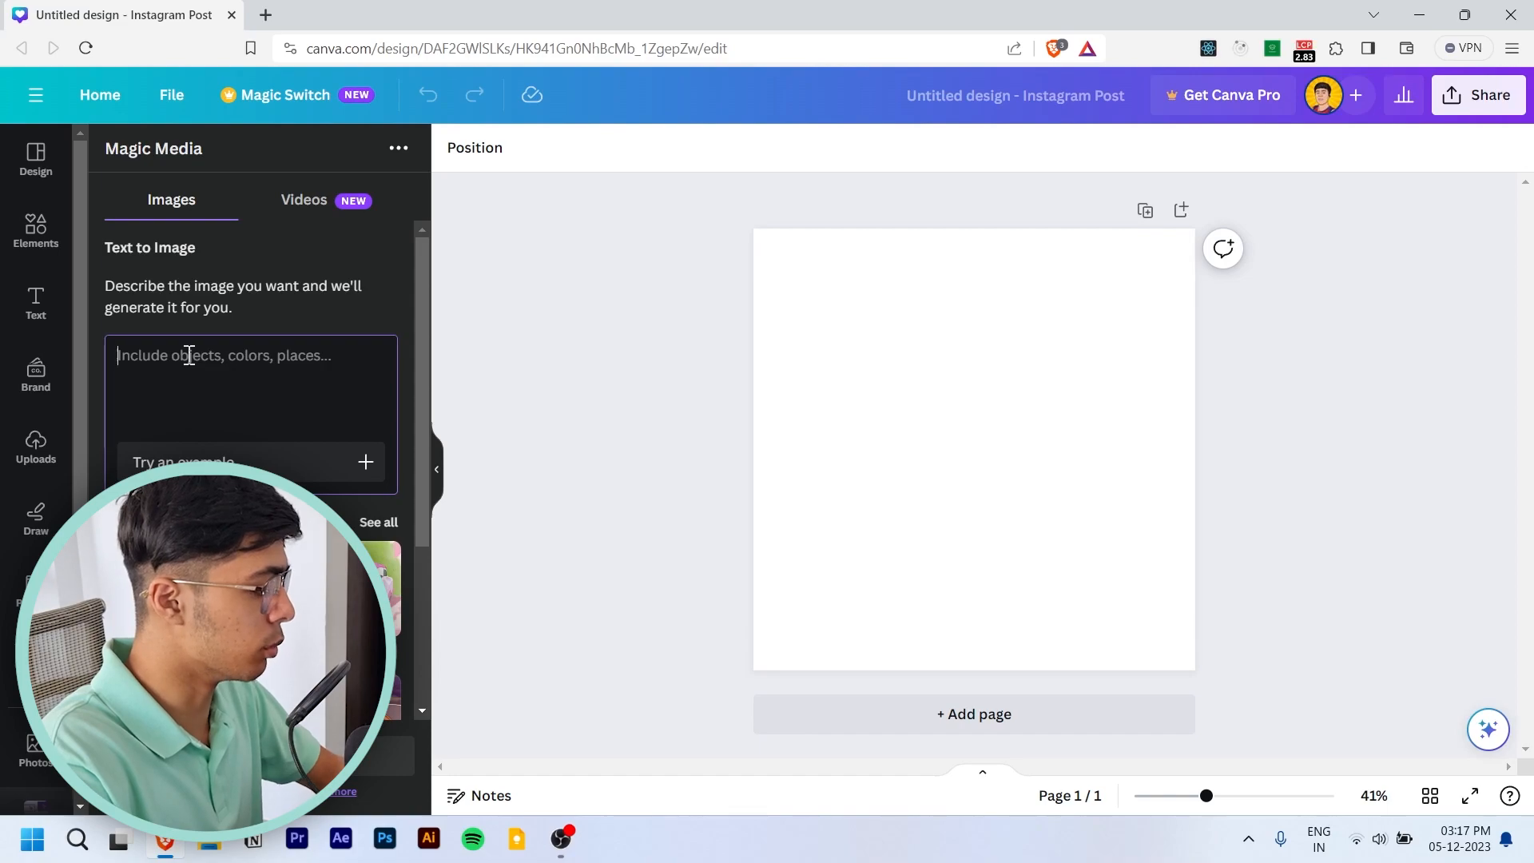
{"action": "type", "text": "city winter night ti"}
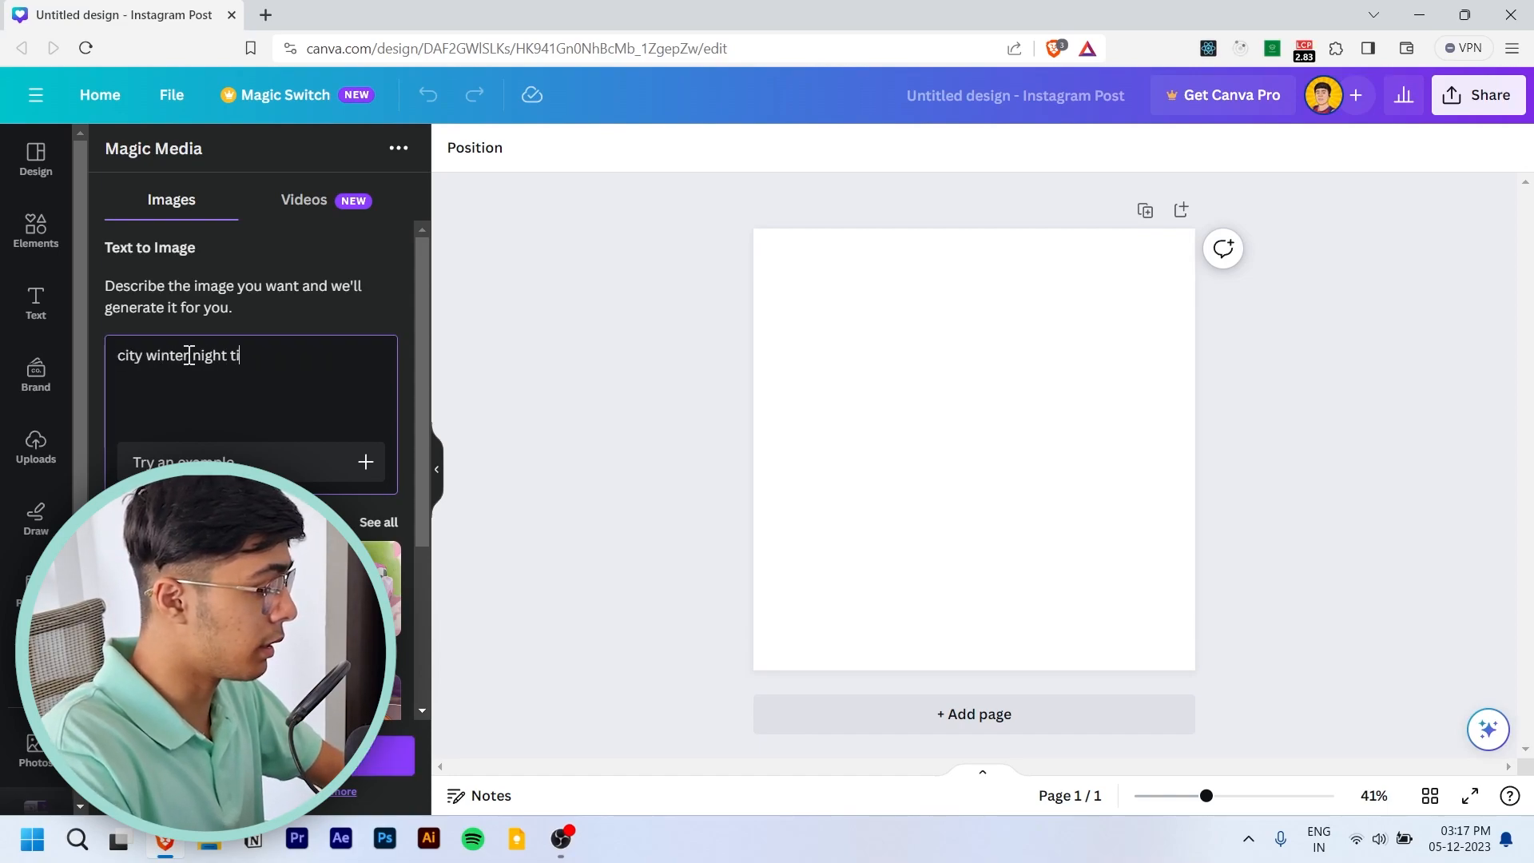
{"action": "type", "text": "me with lights"}
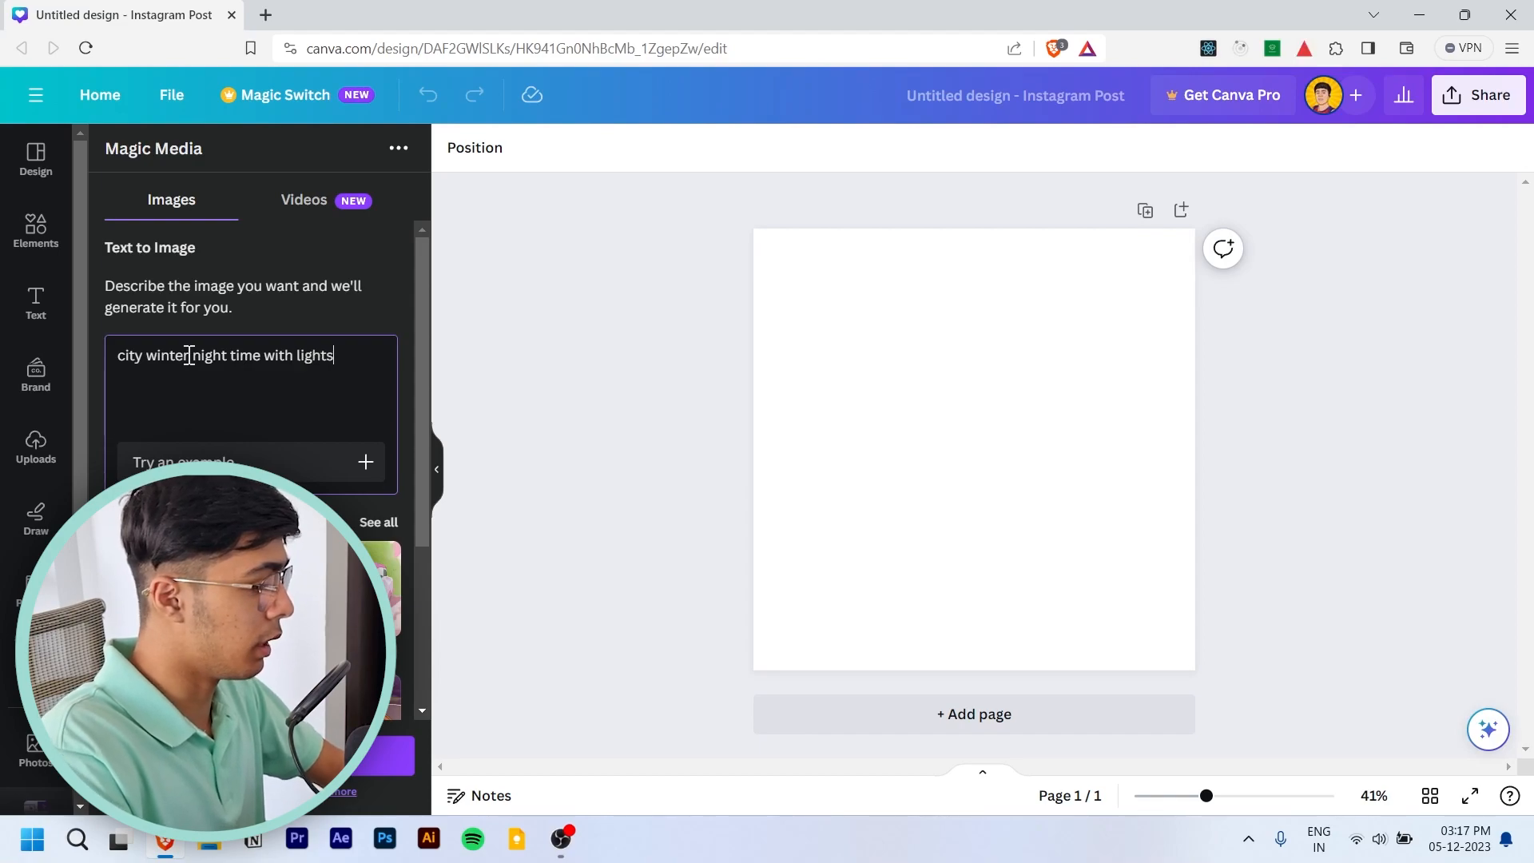
{"action": "left_click", "coordinate": [376, 756]}
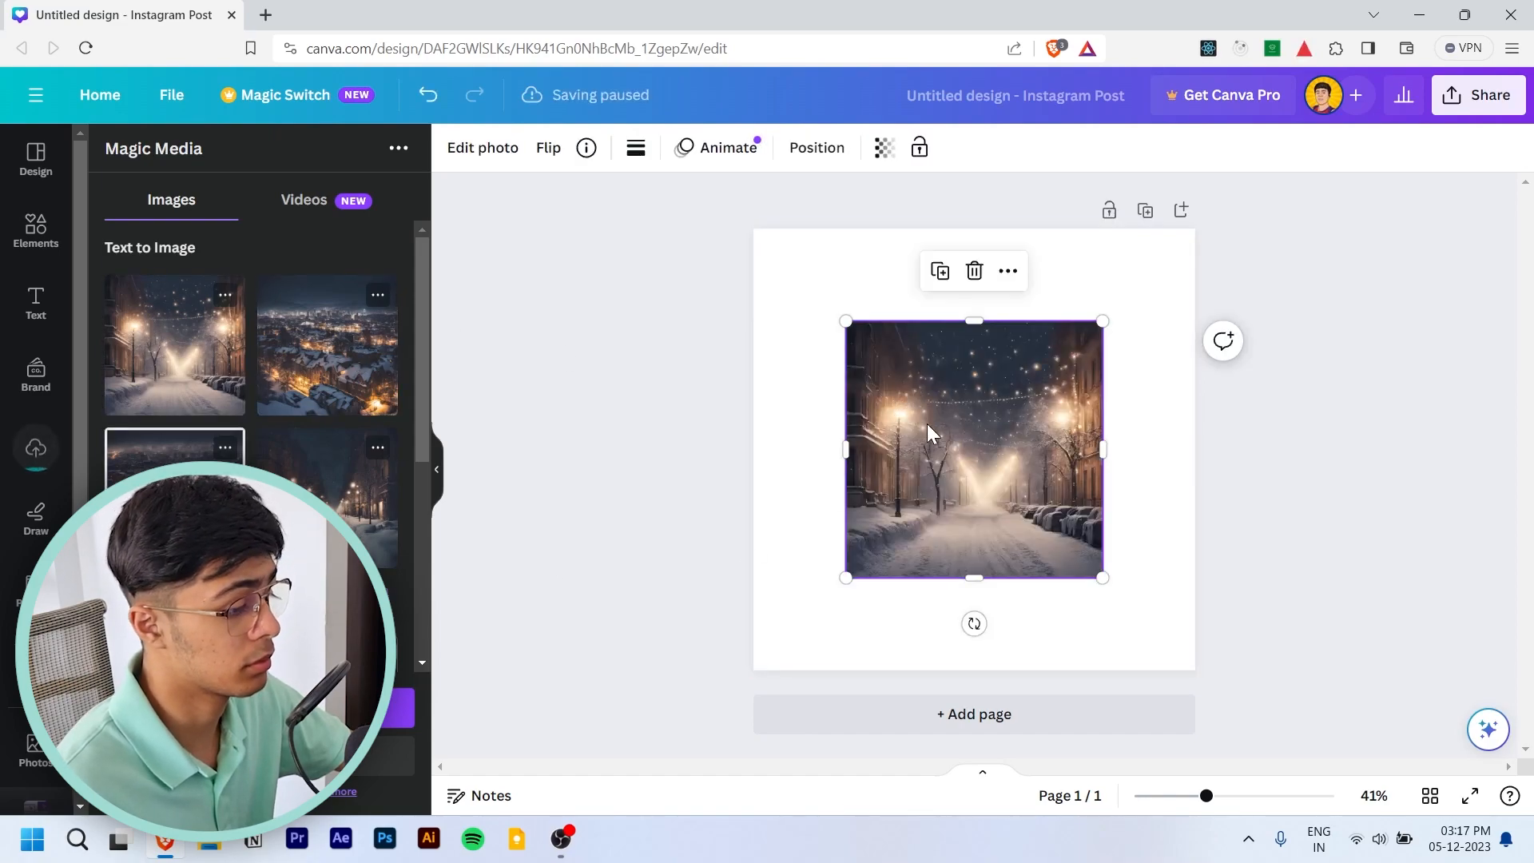
- Set the snowy street image with string lights as the page background, and add a second page with another snowy street image as its background
{"action": "right_click", "coordinate": [924, 428]}
{"action": "left_click", "coordinate": [1059, 745]}
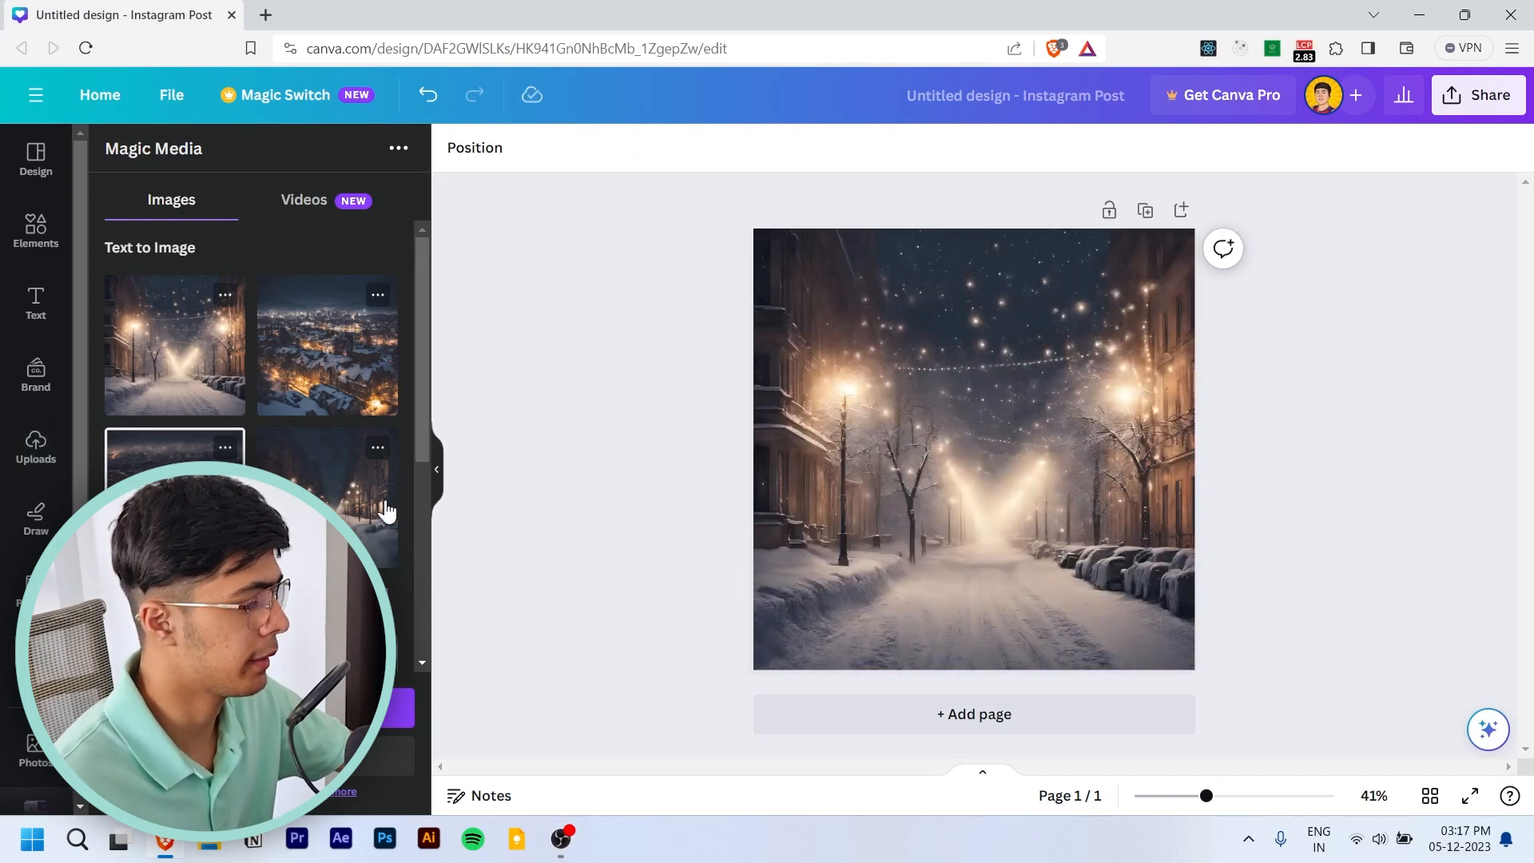
{"action": "left_click", "coordinate": [866, 714]}
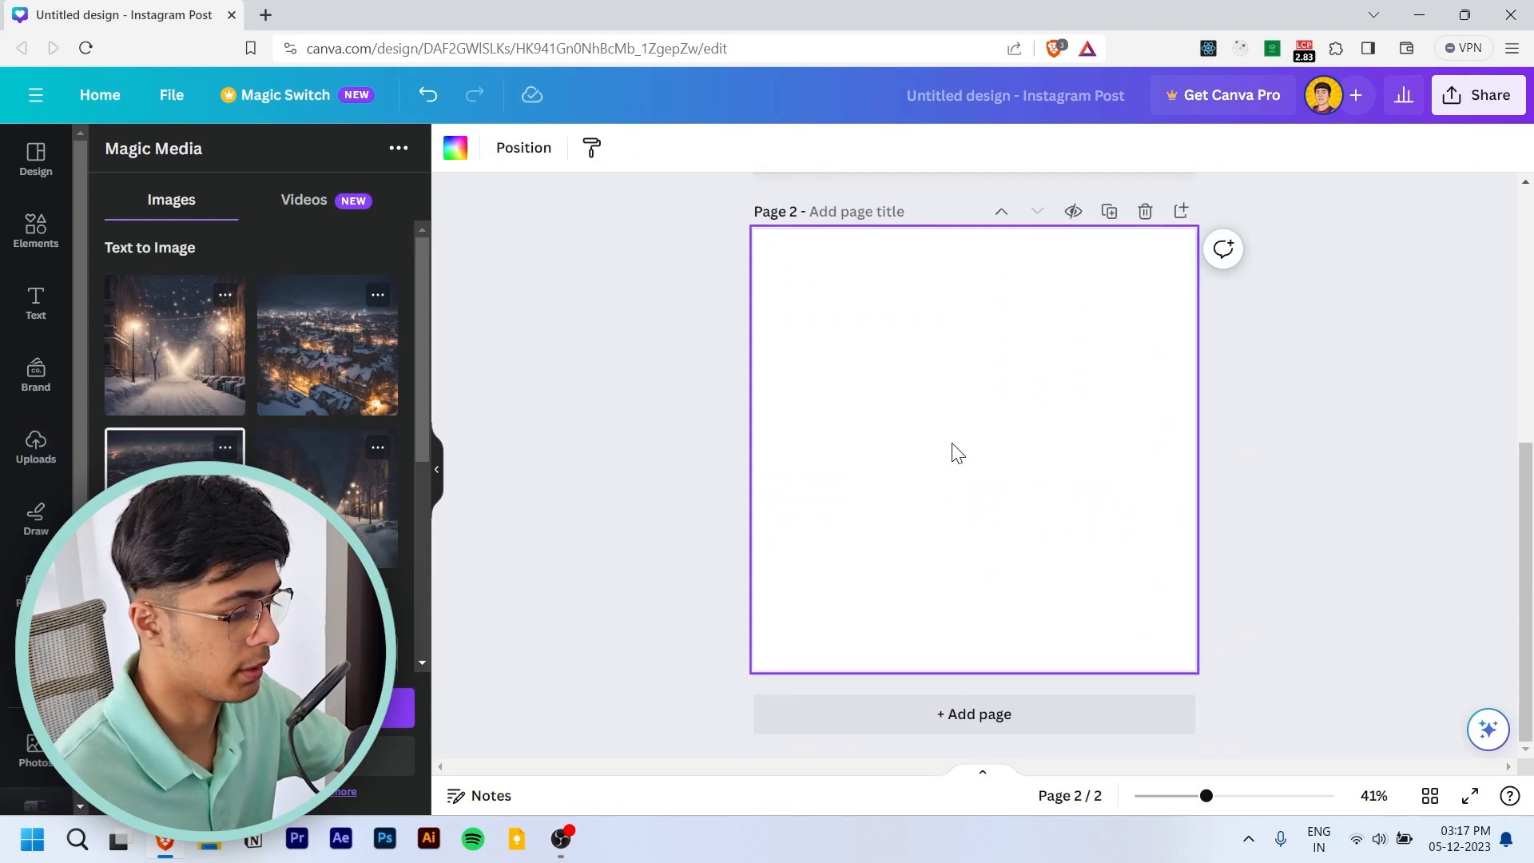
{"action": "key", "text": "ctrl+v"}
{"action": "right_click", "coordinate": [957, 453]}
{"action": "left_click", "coordinate": [1069, 740]}
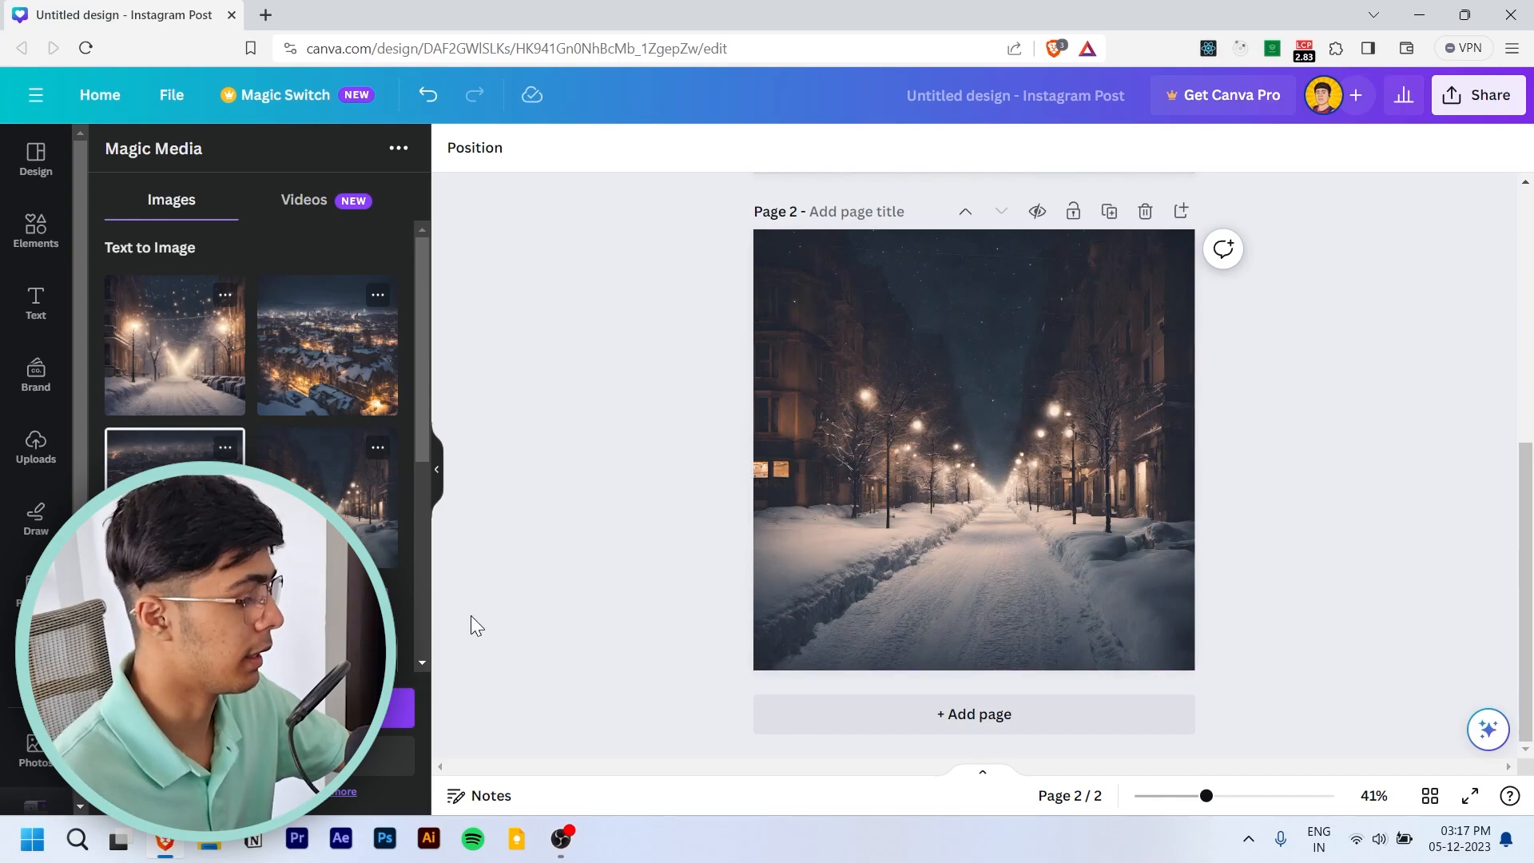
- Switch to the file manager and view the Untitled design image full screen, closing the viewer when done
{"action": "left_click", "coordinate": [166, 842]}
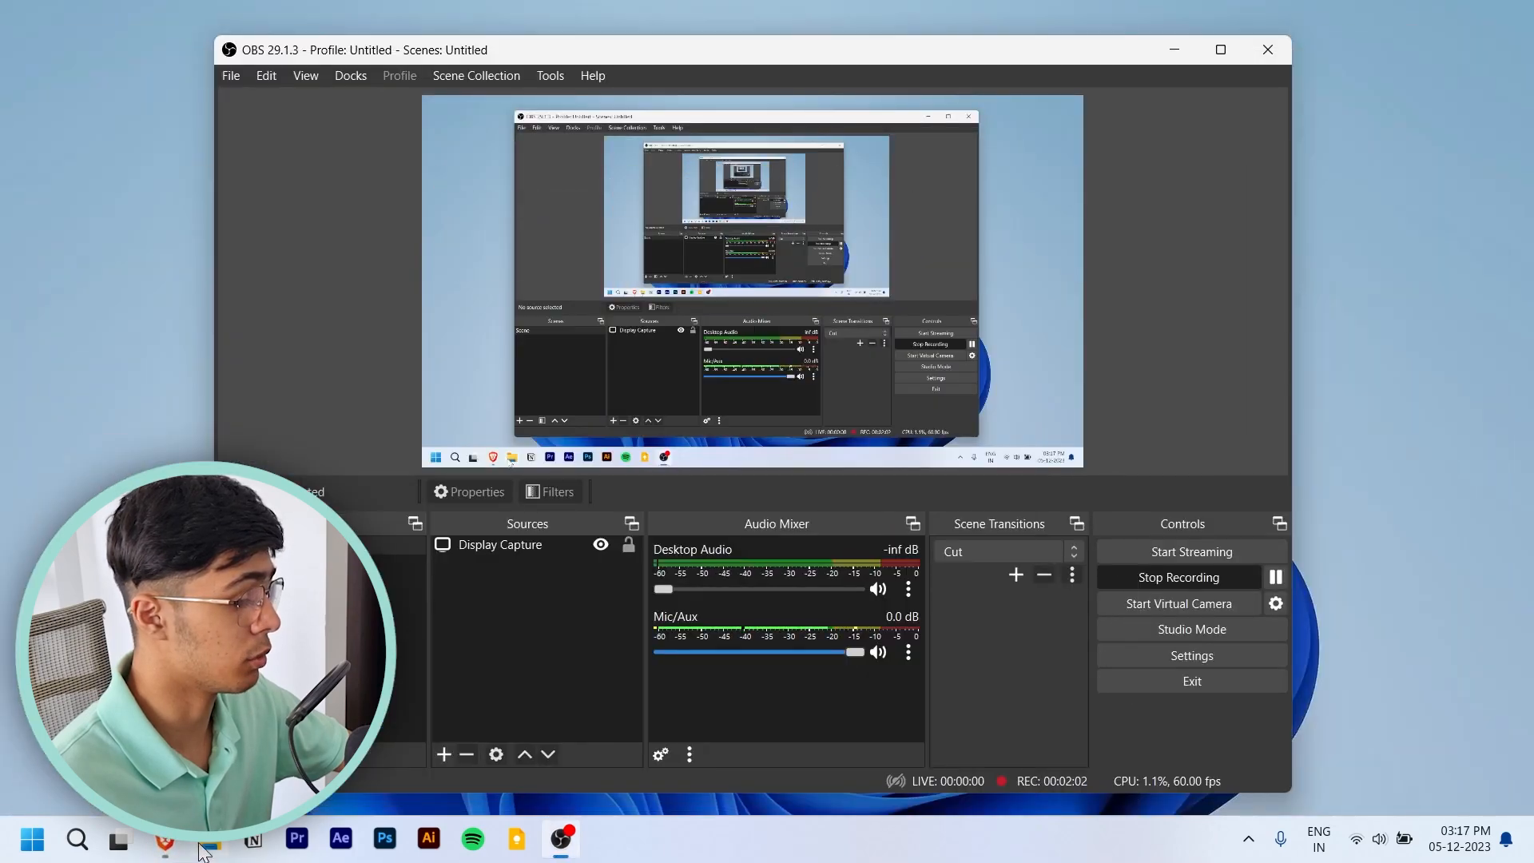
{"action": "left_click", "coordinate": [209, 844]}
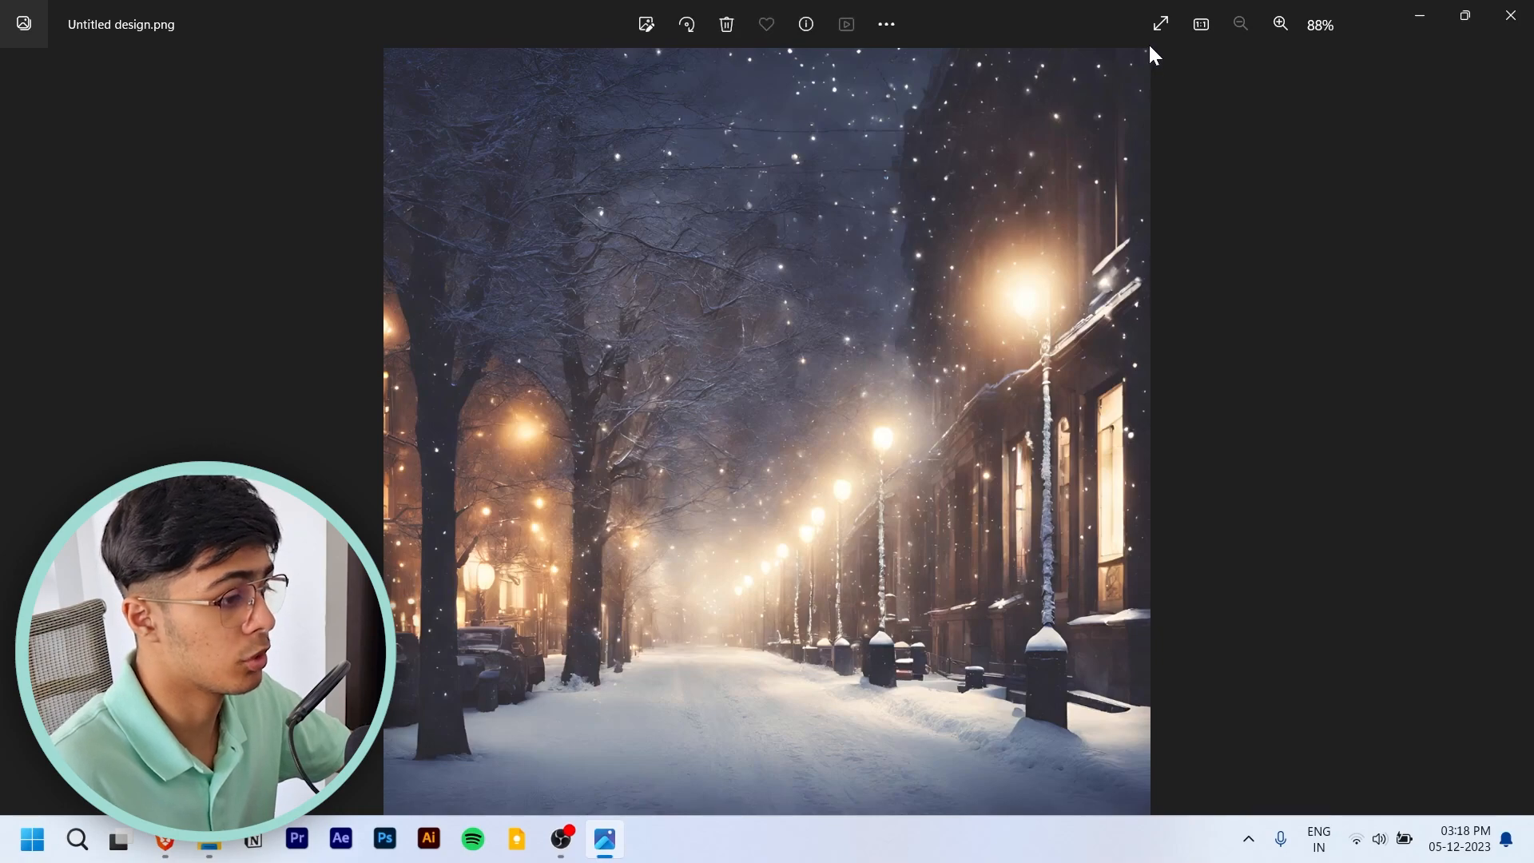
{"action": "left_click", "coordinate": [1160, 25]}
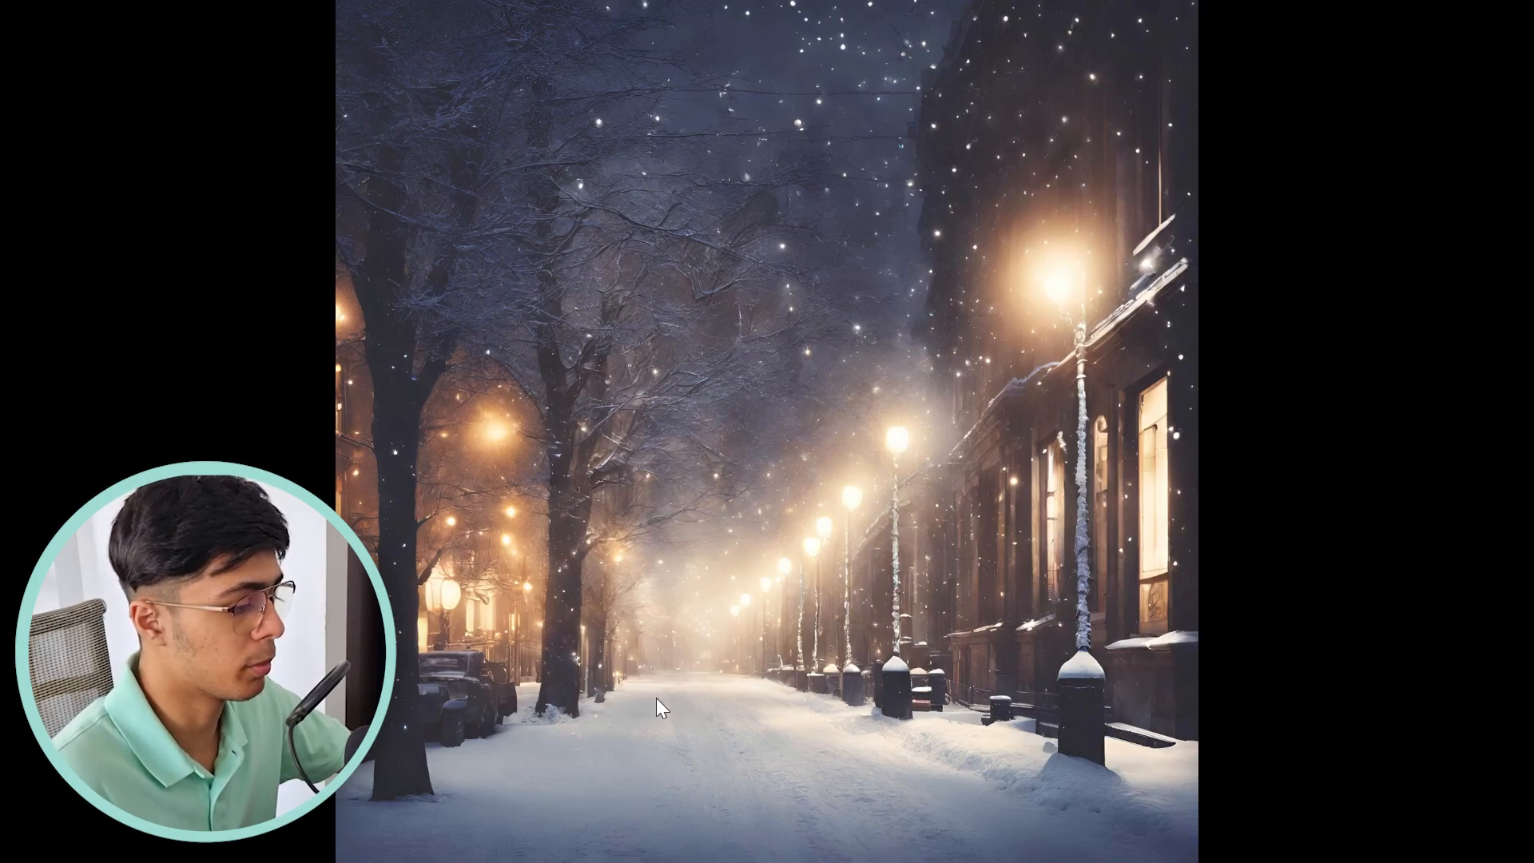
{"action": "left_click", "coordinate": [1522, 13]}
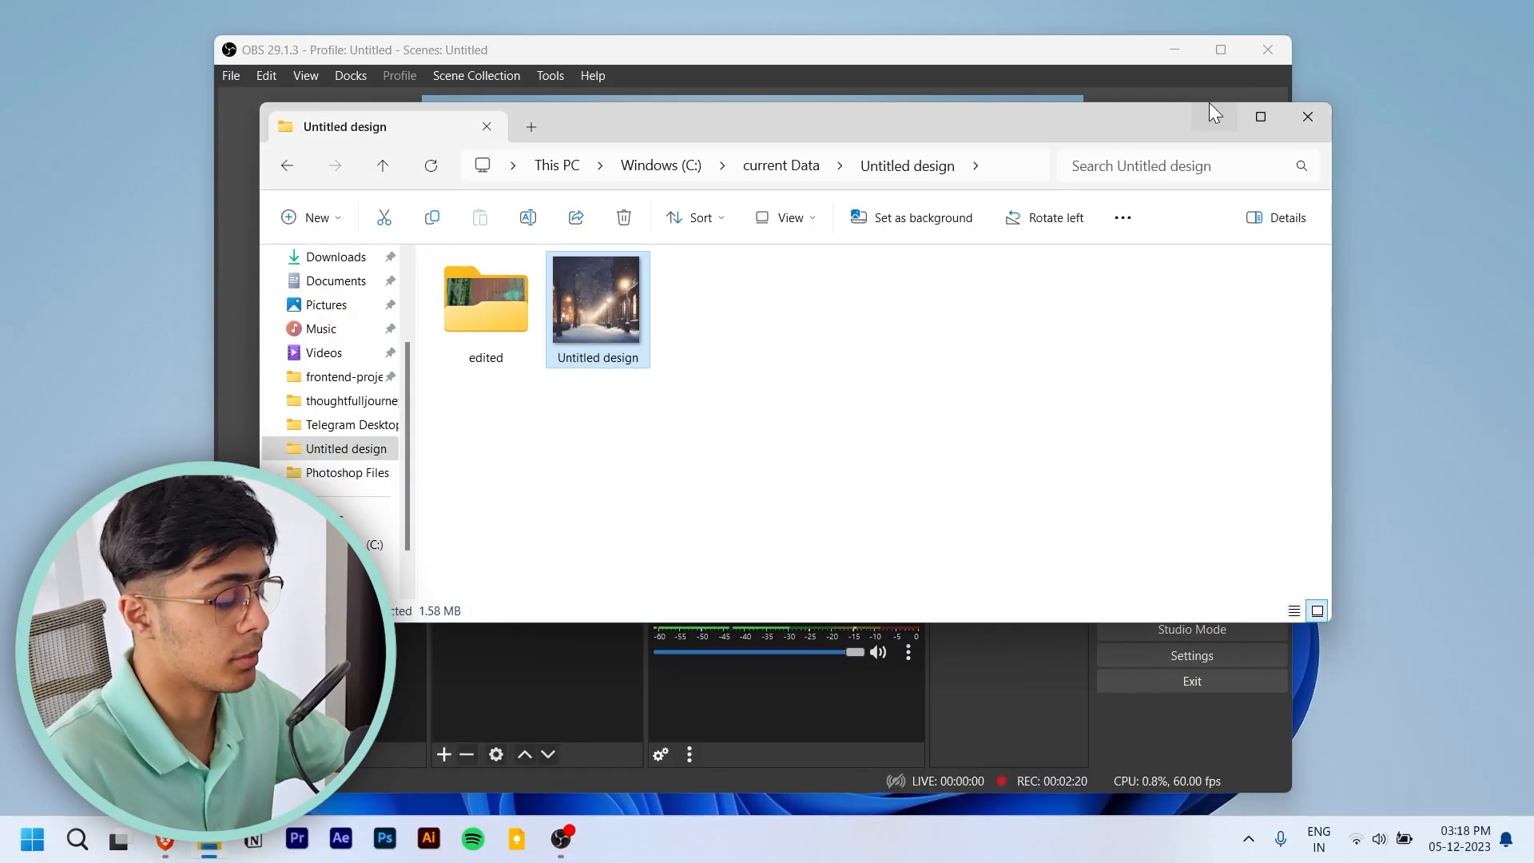
- Switch to Photoshop and open the Untitled design image from the Untitled design folder
{"action": "left_click", "coordinate": [385, 839]}
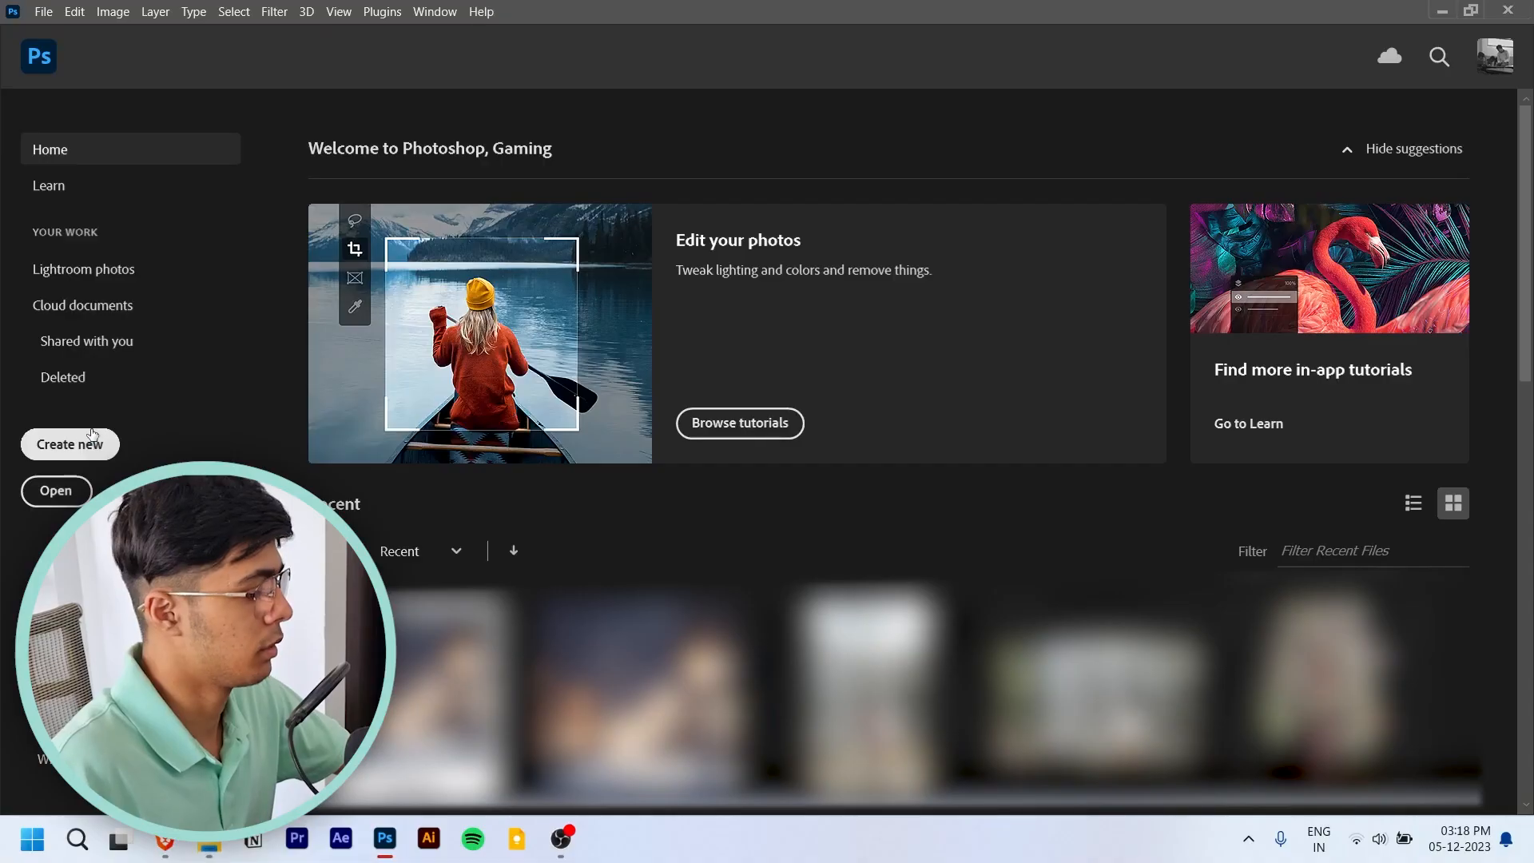
{"action": "left_click", "coordinate": [49, 491]}
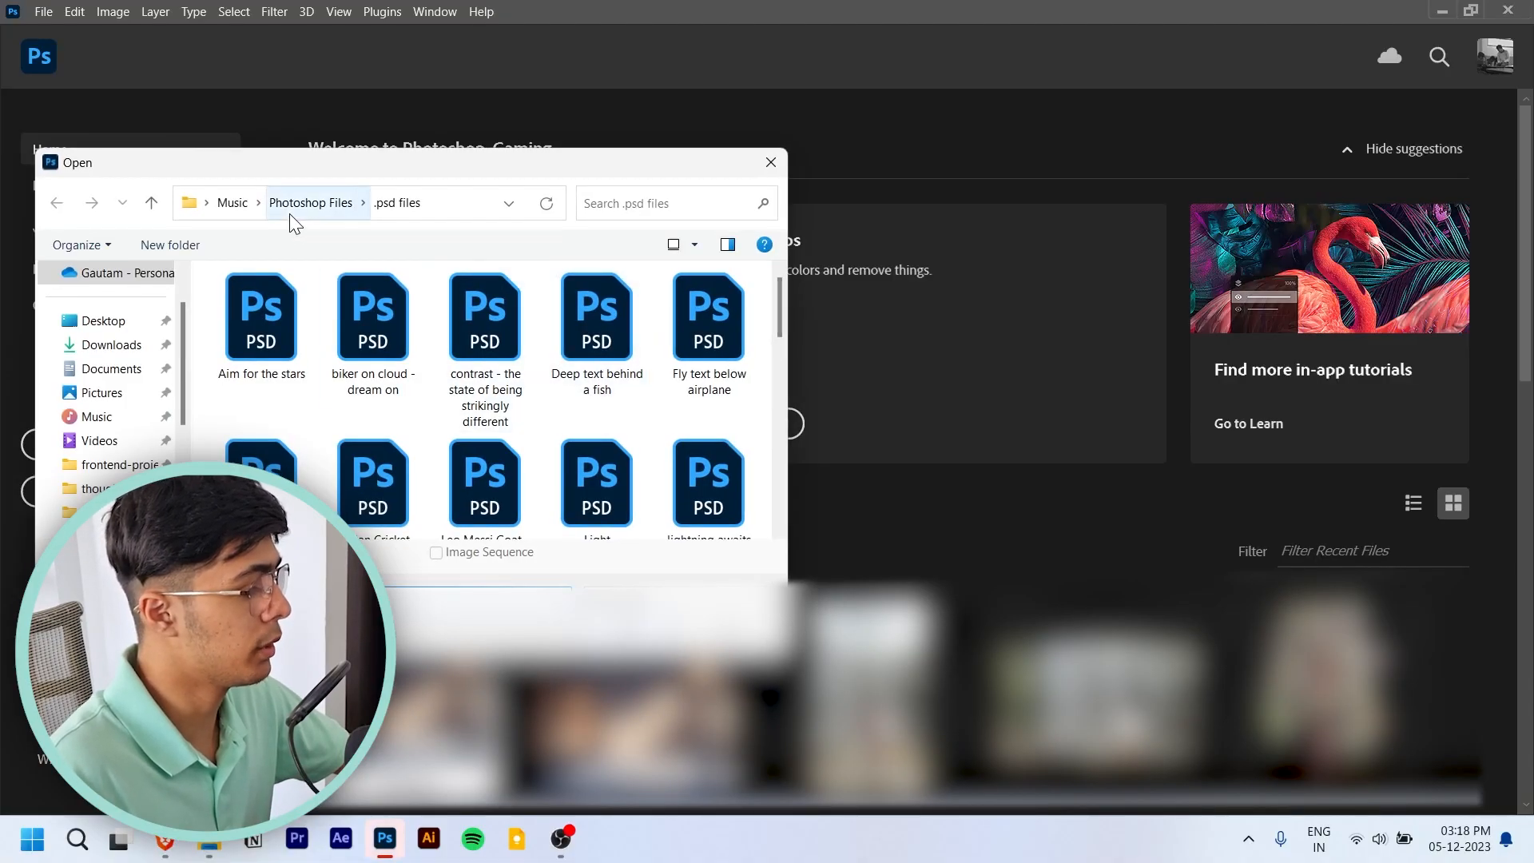
{"action": "left_click", "coordinate": [311, 202]}
{"action": "left_click", "coordinate": [121, 464]}
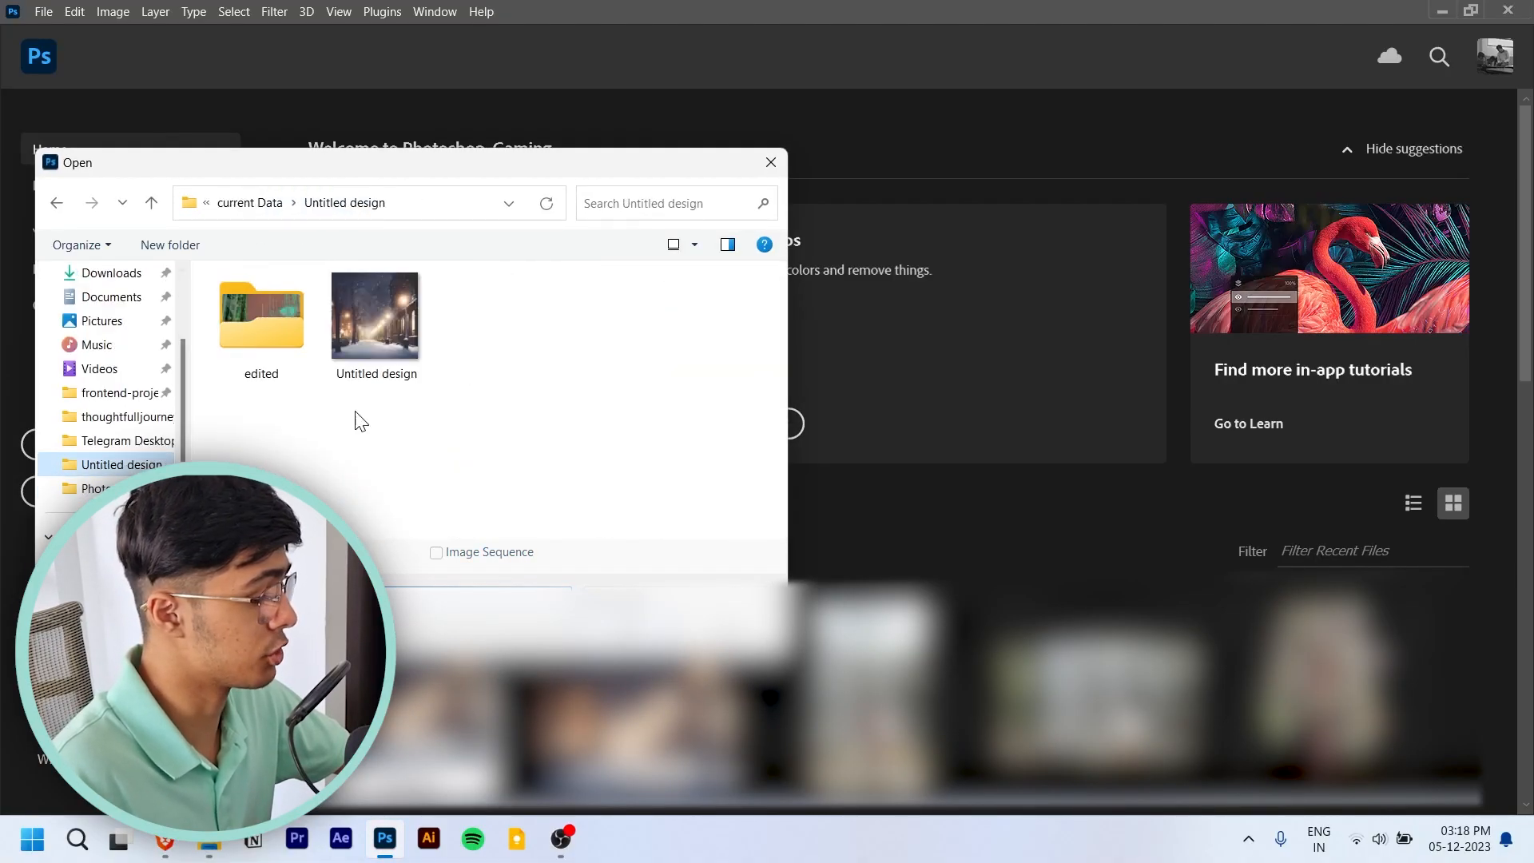
{"action": "double_click", "coordinate": [417, 352]}
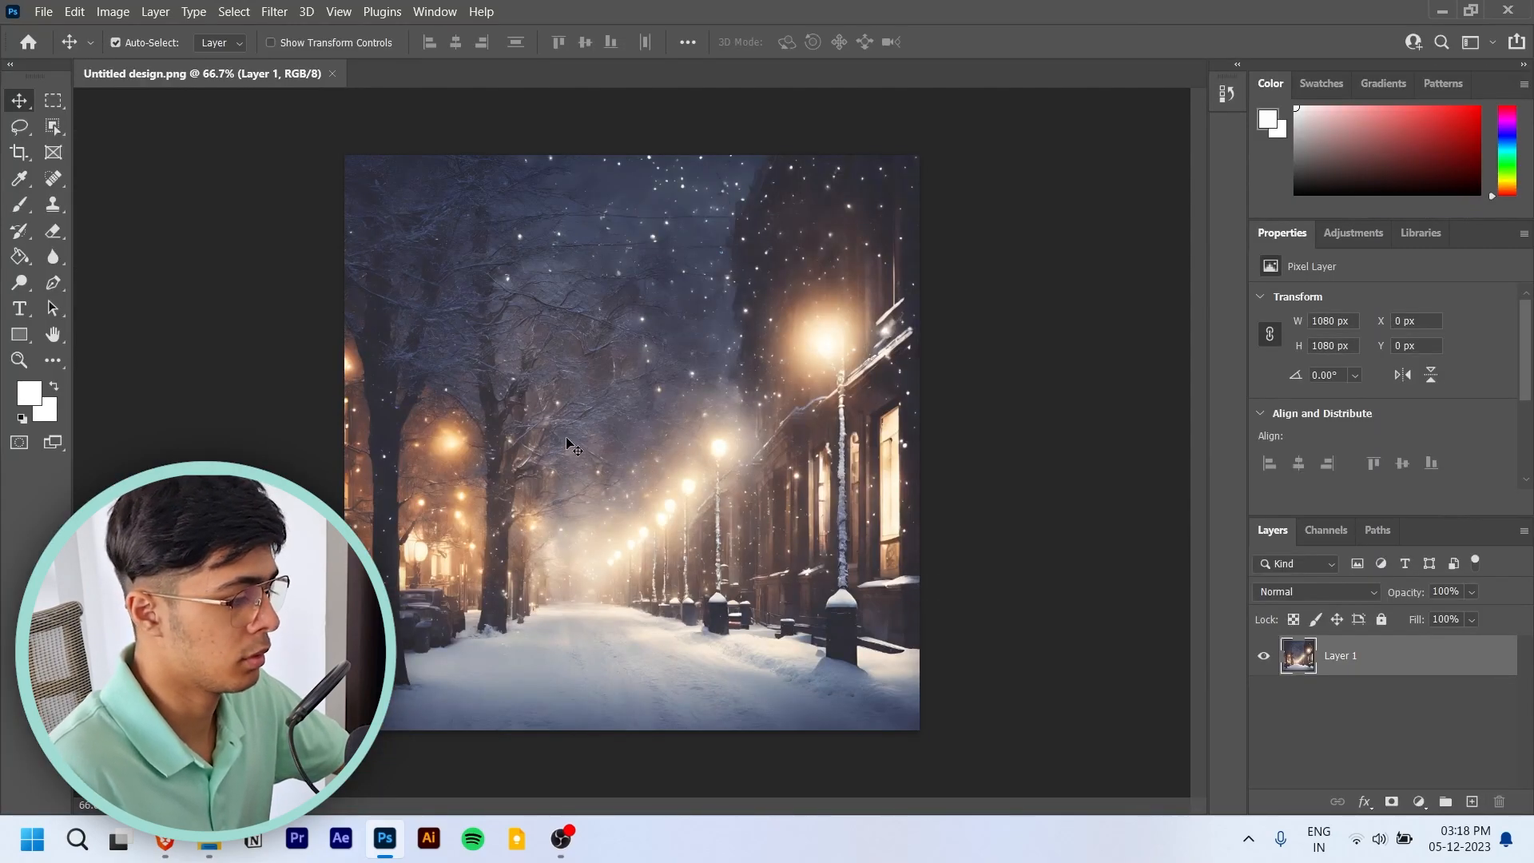
- Start a Camera Raw Filter on the image with Contrast +14, Highlights -100, Shadows -32 and Whites -100, and reset Blacks to 0
{"action": "scroll", "coordinate": [591, 456], "scroll_direction": "up", "scroll_amount": 3}
{"action": "scroll", "coordinate": [619, 471], "scroll_direction": "down", "scroll_amount": 2}
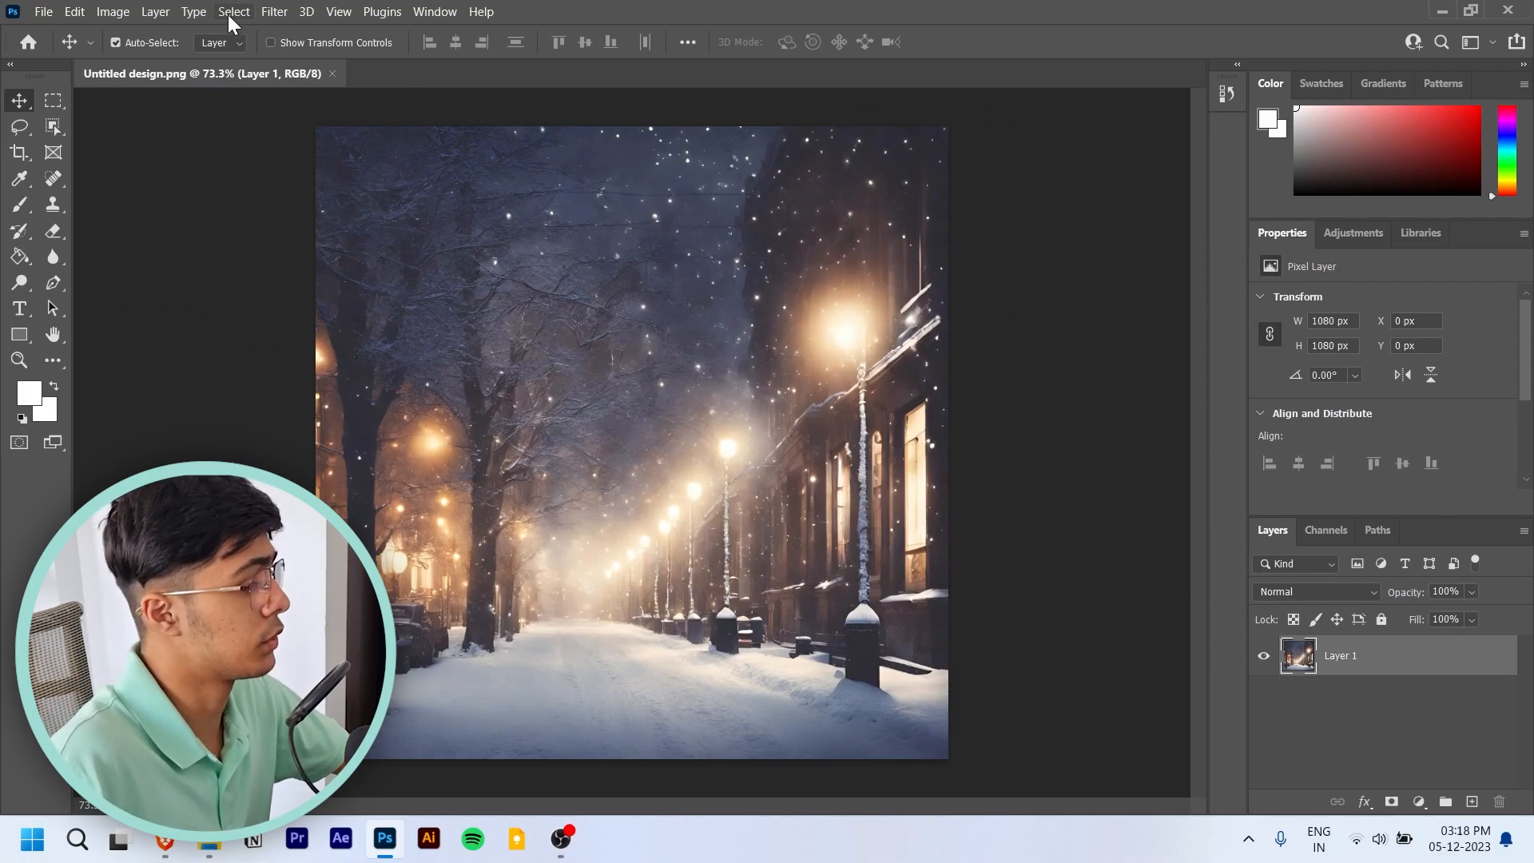
{"action": "left_click", "coordinate": [266, 13]}
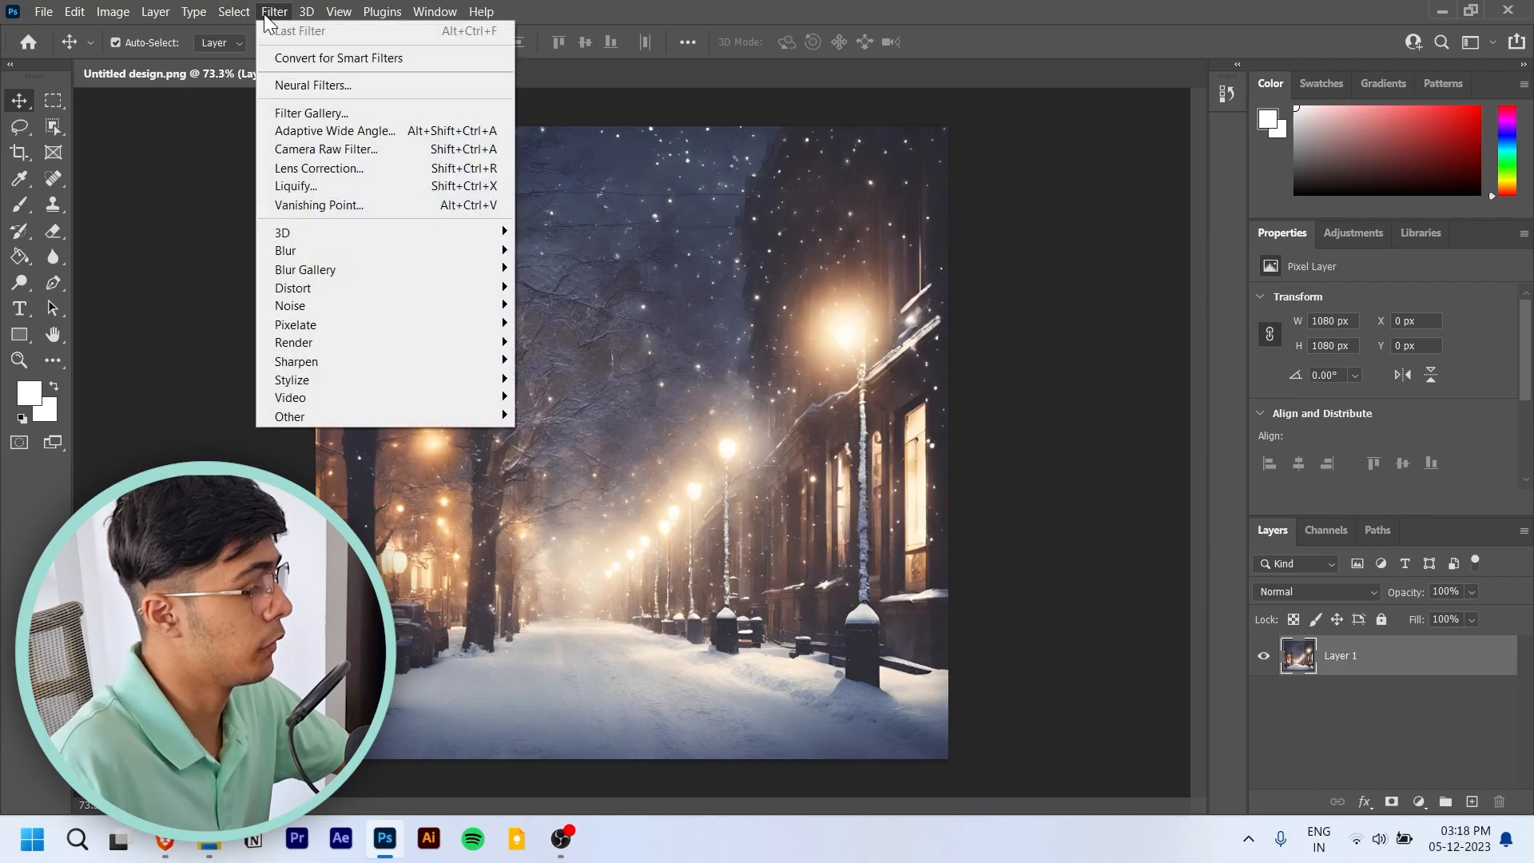
{"action": "left_click", "coordinate": [385, 151]}
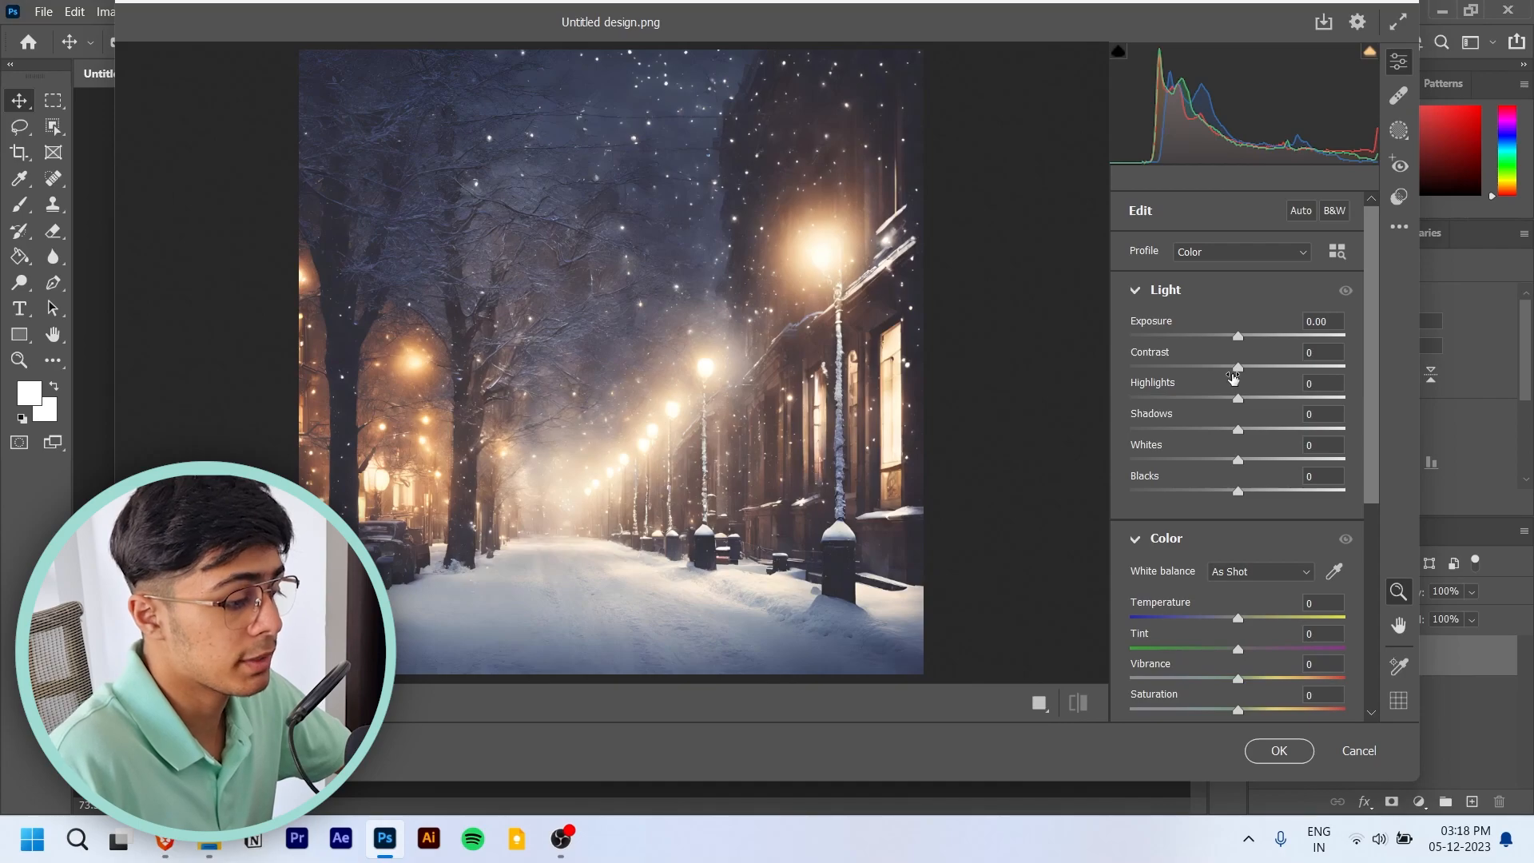
{"action": "left_click_drag", "start_coordinate": [1239, 372], "coordinate": [1064, 397]}
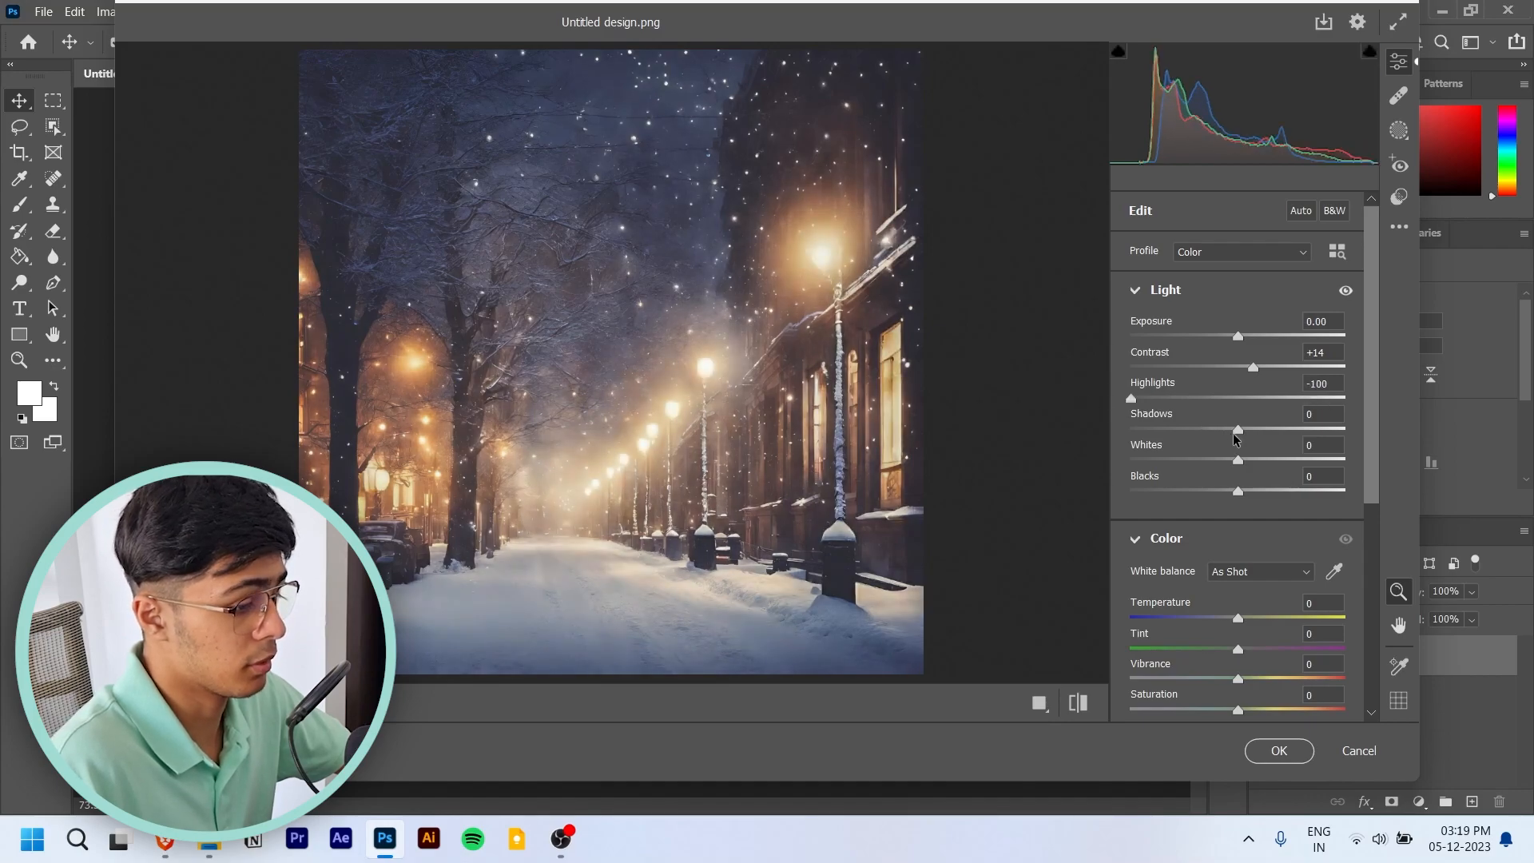
{"action": "left_click_drag", "start_coordinate": [1239, 430], "coordinate": [1082, 461]}
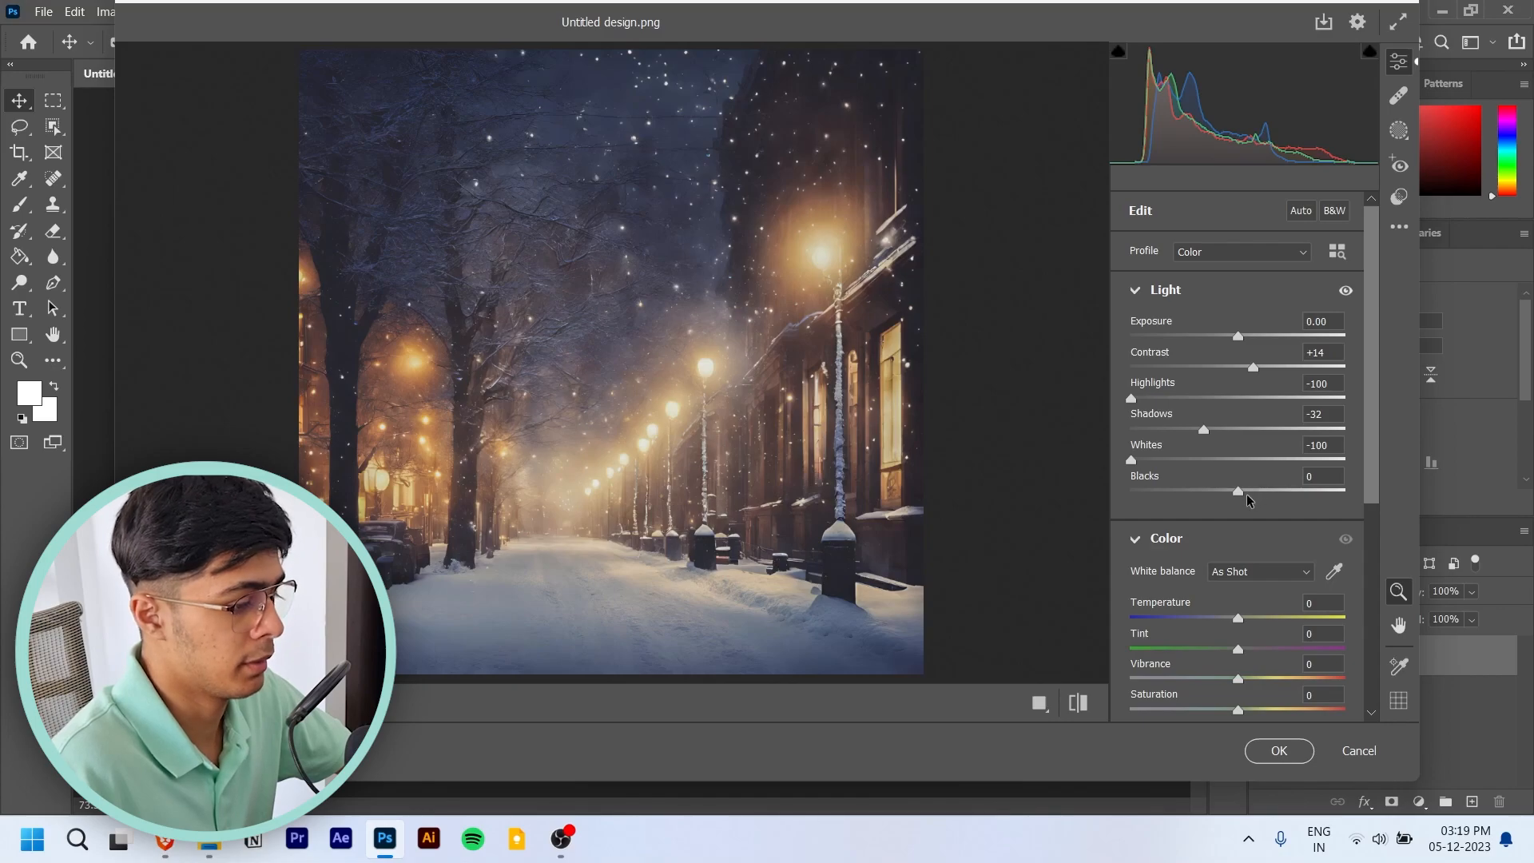
{"action": "left_click_drag", "start_coordinate": [1244, 496], "coordinate": [1280, 478]}
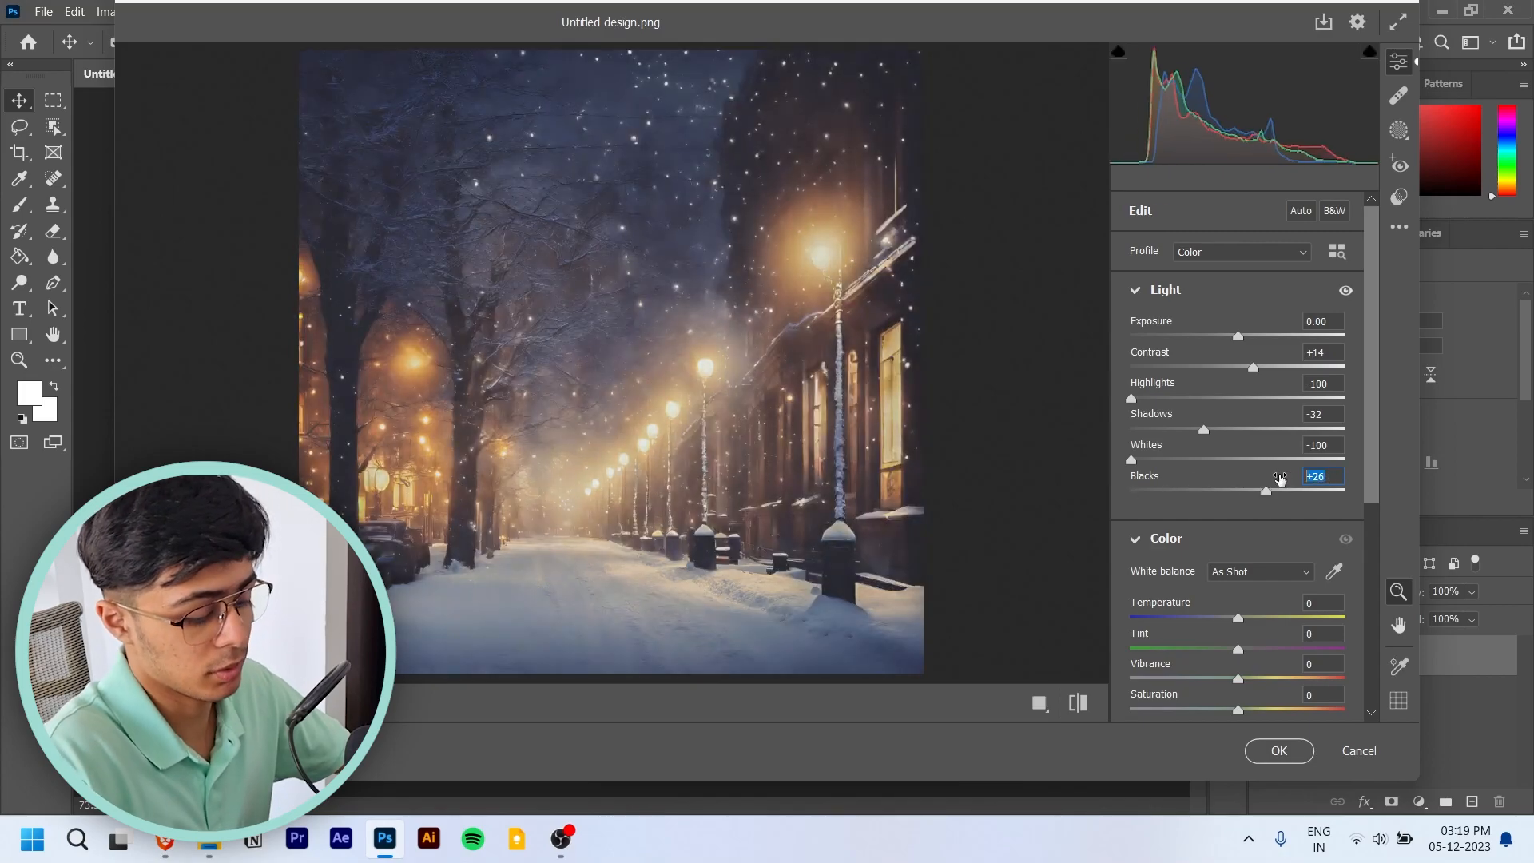
{"action": "double_click", "coordinate": [1280, 477]}
- Set the image's Saturation to +23 and its Vibrance to +29 in the Camera Raw color settings
{"action": "scroll", "coordinate": [1281, 479], "scroll_direction": "down", "scroll_amount": 3}
{"action": "left_click_drag", "start_coordinate": [1234, 477], "coordinate": [1269, 478]}
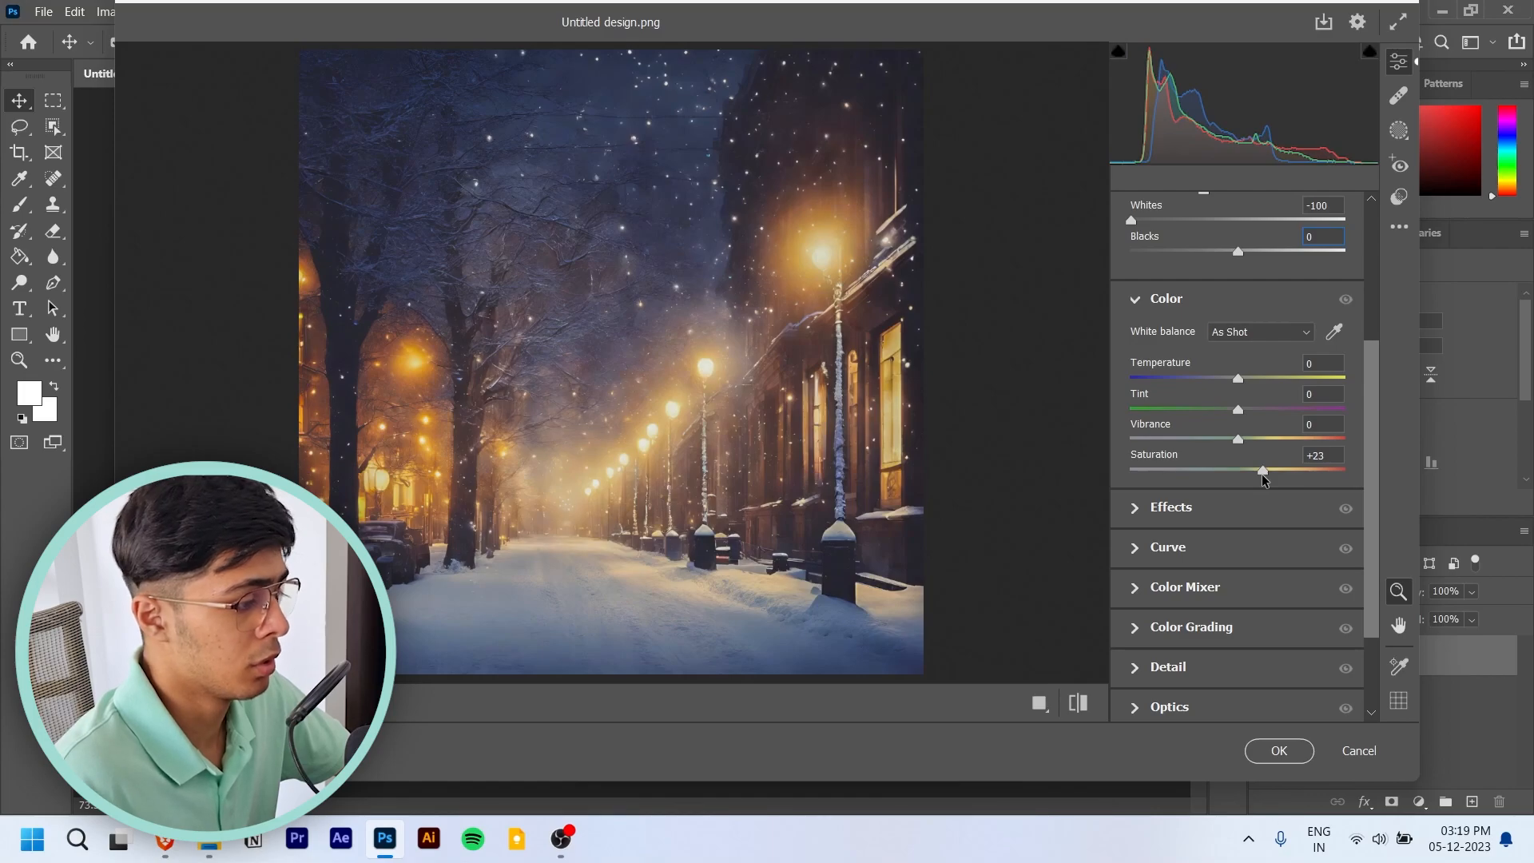
{"action": "left_click_drag", "start_coordinate": [1241, 446], "coordinate": [1318, 445]}
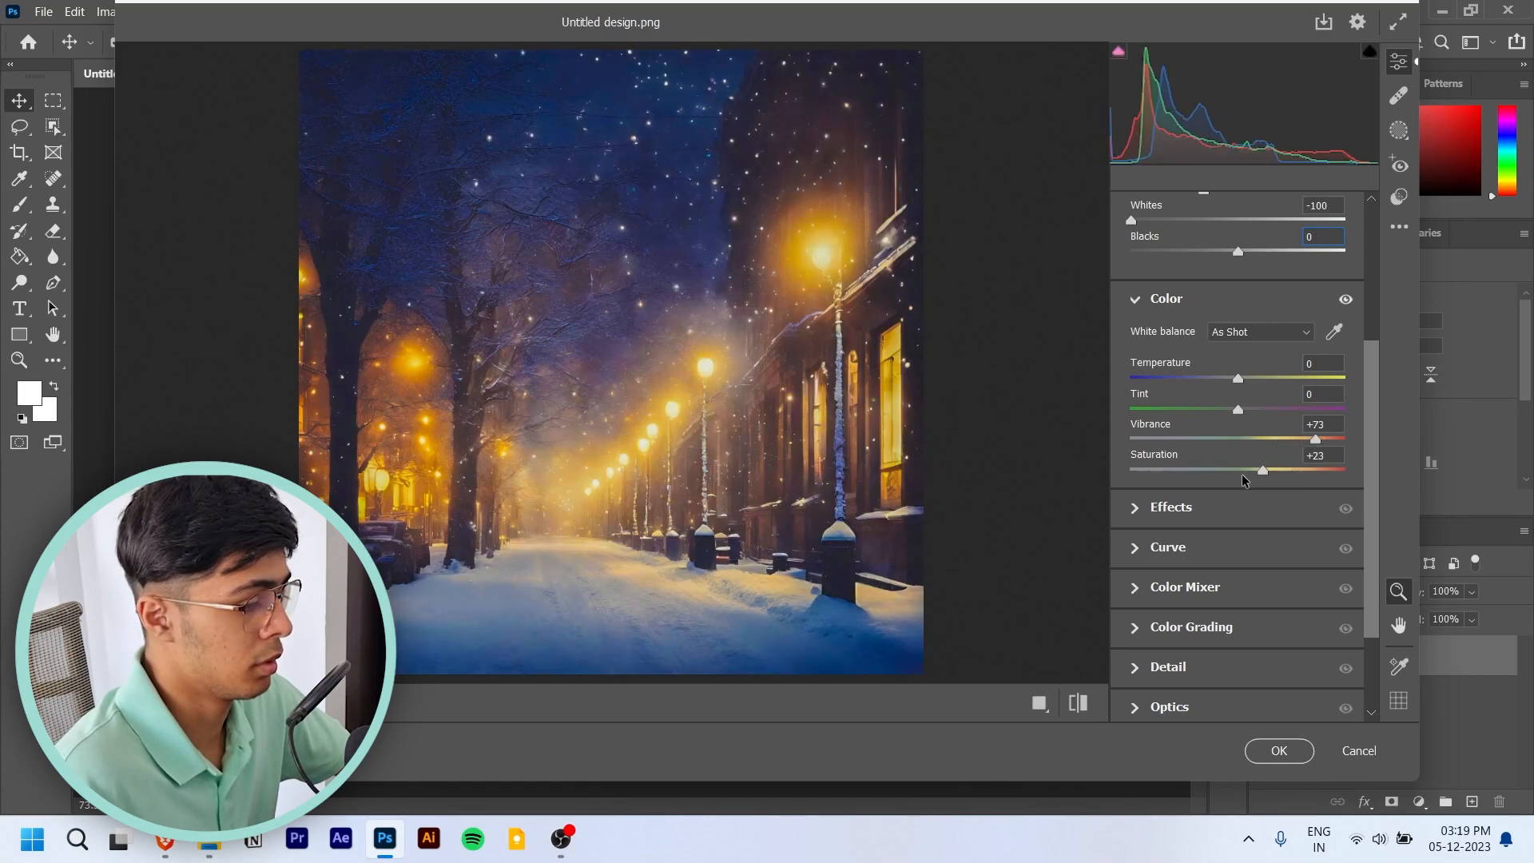
{"action": "mouse_move", "coordinate": [1236, 471]}
{"action": "left_mouse_down"}
{"action": "mouse_move", "coordinate": [1218, 474]}
{"action": "mouse_move", "coordinate": [1277, 446]}
{"action": "mouse_move", "coordinate": [1224, 446]}
{"action": "mouse_move", "coordinate": [1258, 456]}
{"action": "left_mouse_up"}
{"action": "key", "text": "ctrl+z"}
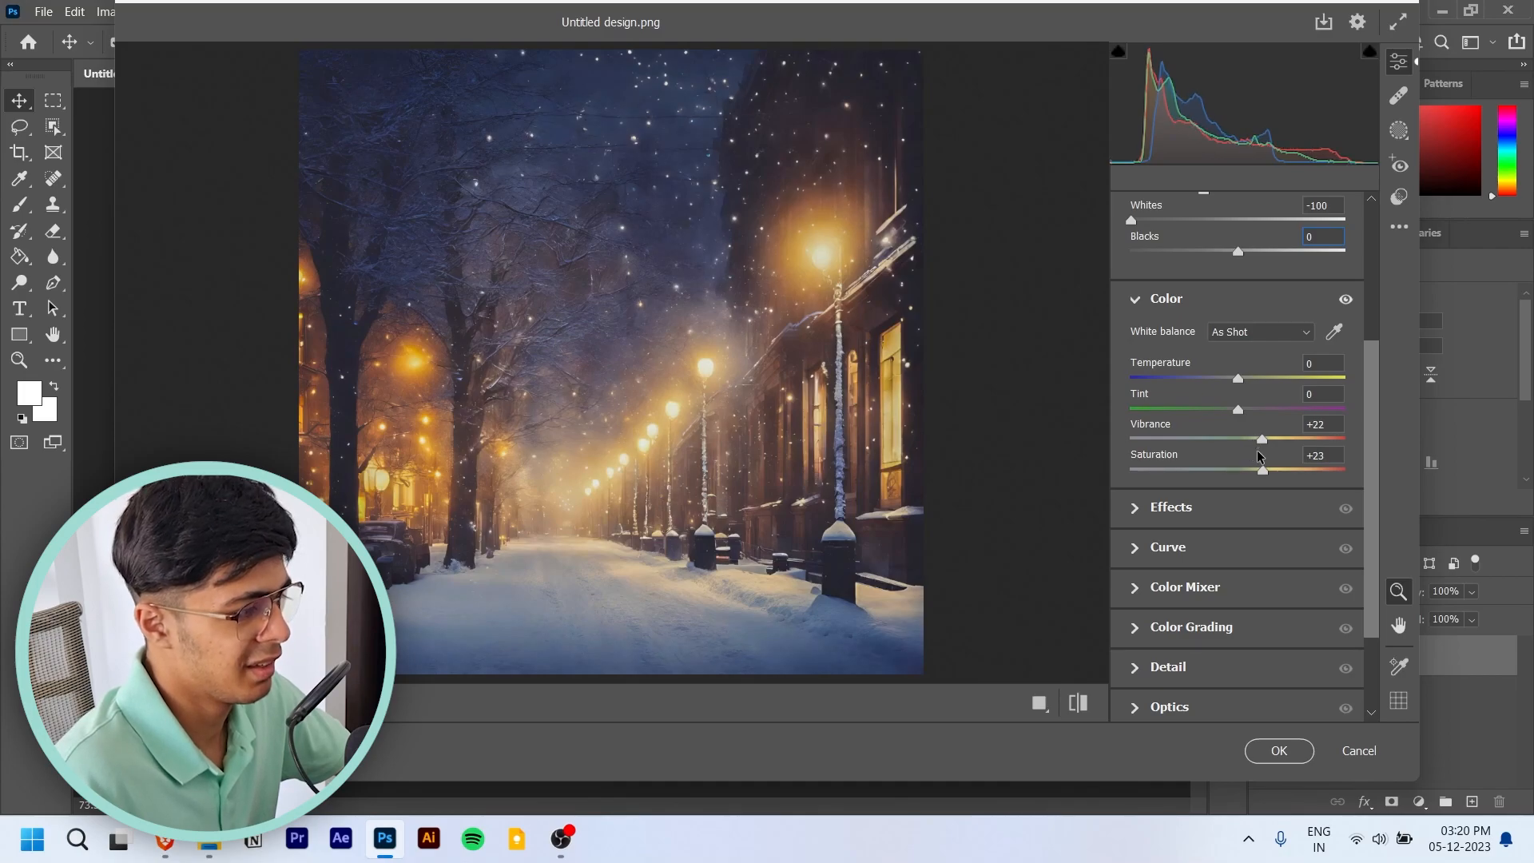
{"action": "double_click", "coordinate": [1327, 424]}
{"action": "type", "text": "0"}
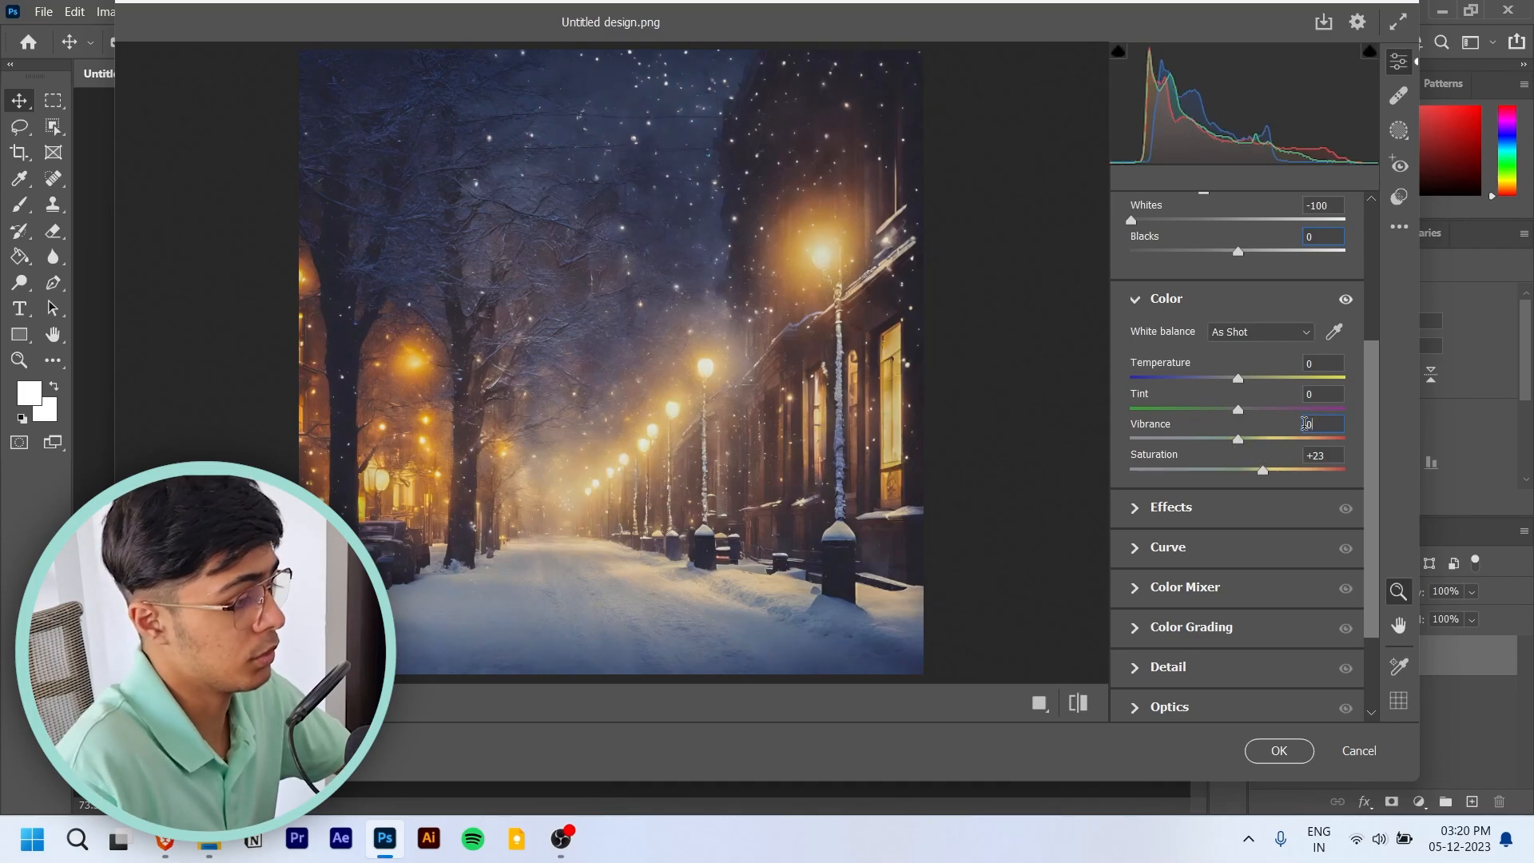
{"action": "left_click", "coordinate": [1270, 439]}
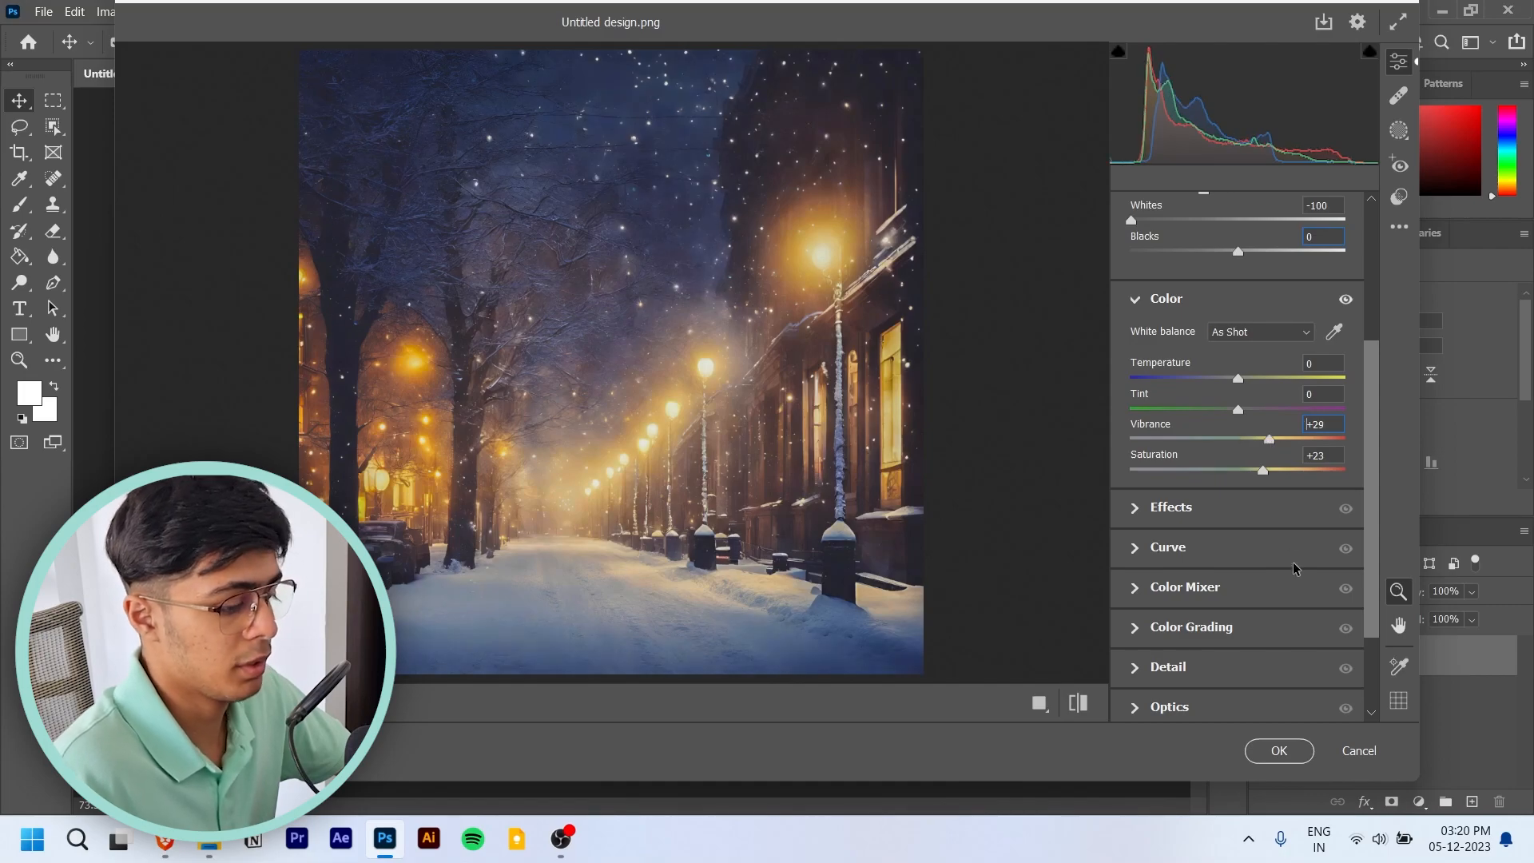
- Compare the original and edited image side by side, including a close-up of the street lamps
{"action": "scroll", "coordinate": [1243, 540], "scroll_direction": "up", "scroll_amount": 3}
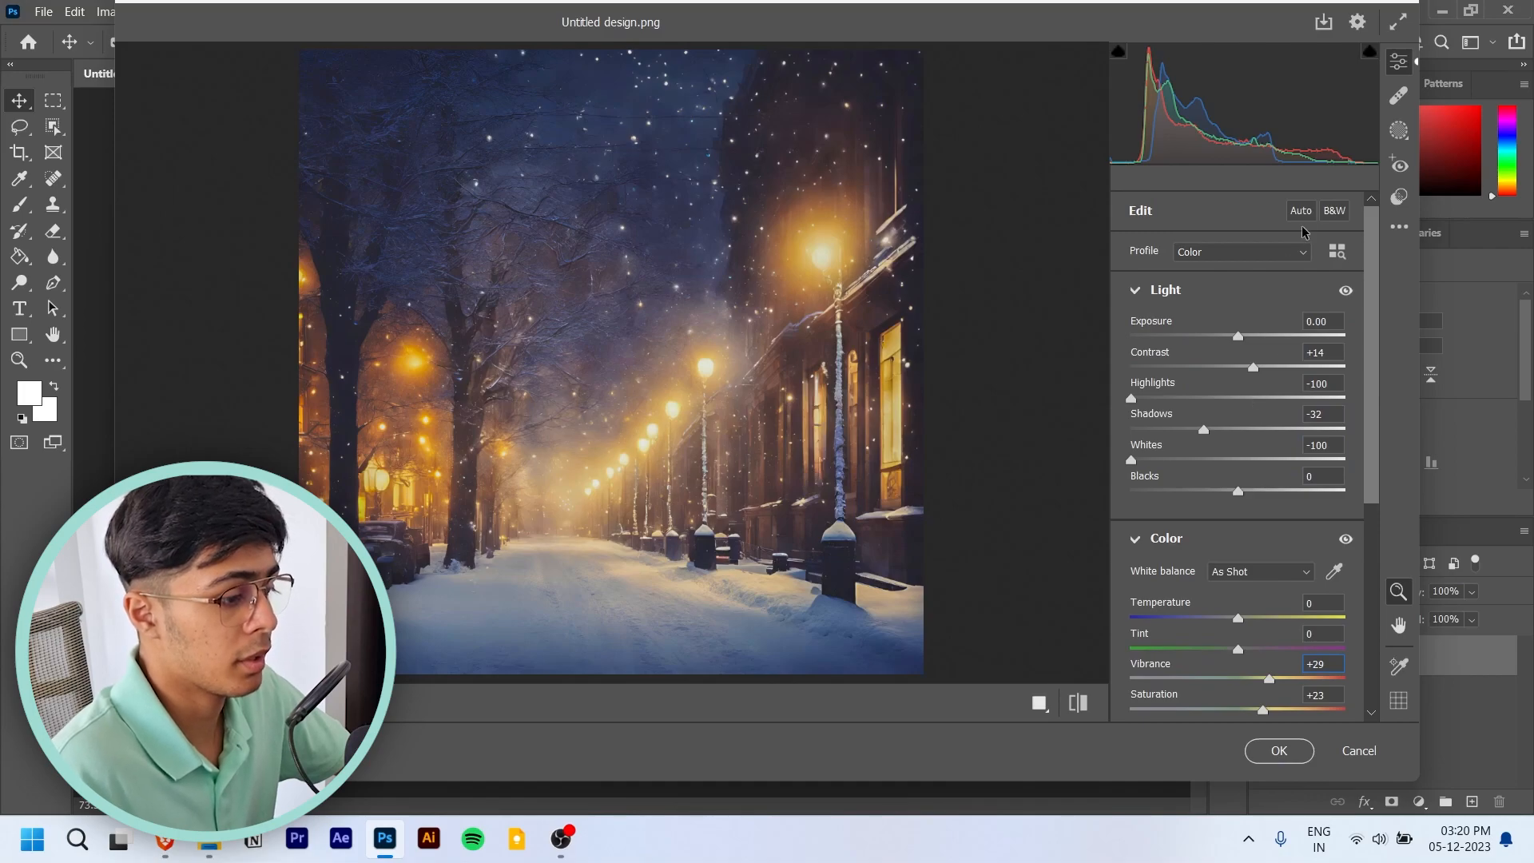
{"action": "left_click", "coordinate": [1040, 704]}
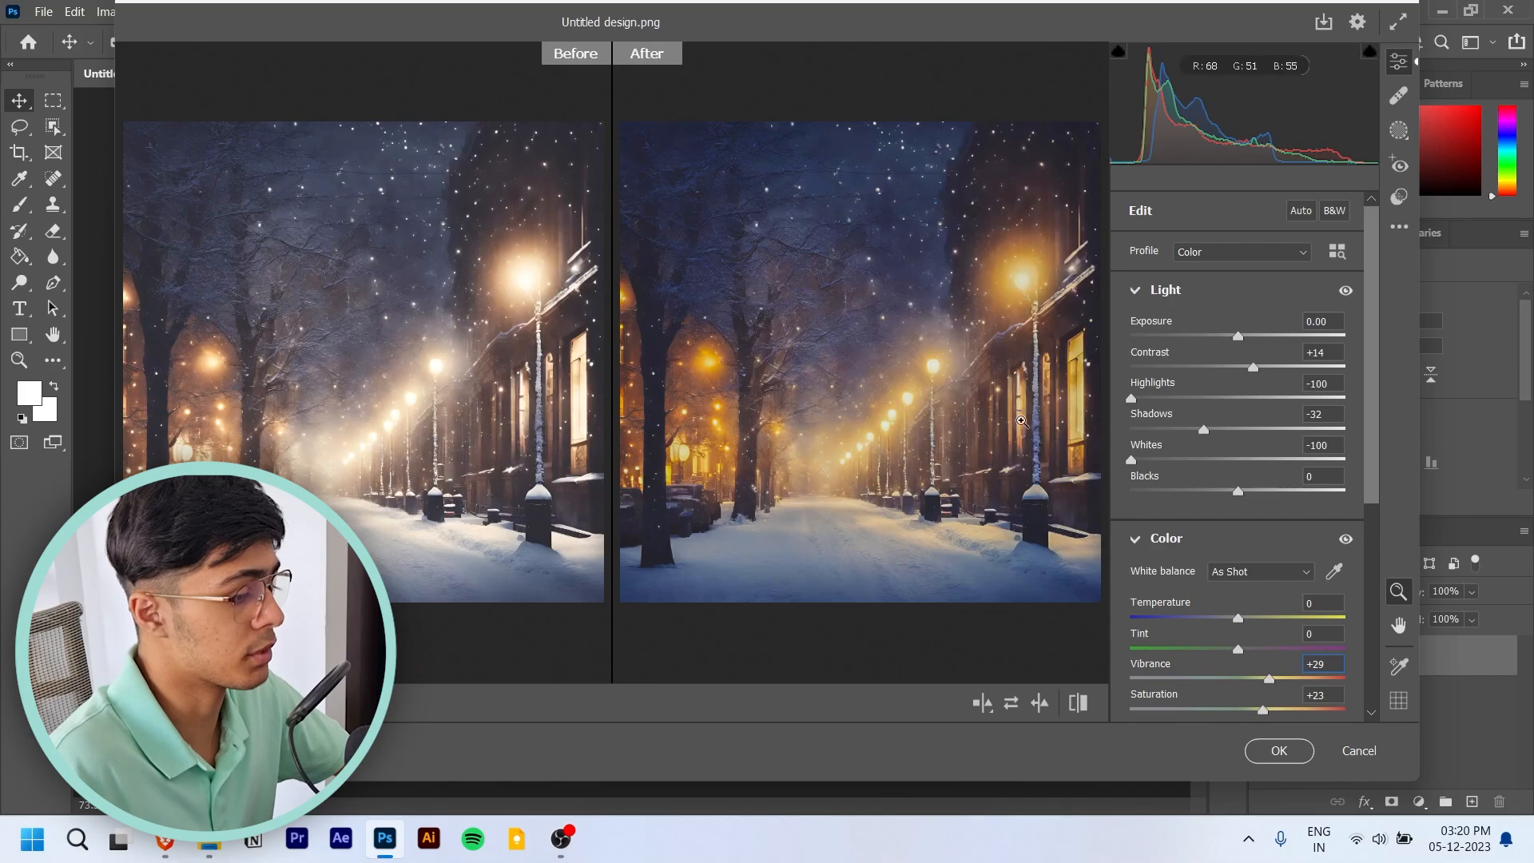
{"action": "left_click", "coordinate": [894, 386]}
{"action": "mouse_move", "coordinate": [925, 399]}
{"action": "left_mouse_down"}
{"action": "mouse_move", "coordinate": [803, 400]}
{"action": "mouse_move", "coordinate": [1035, 405]}
{"action": "mouse_move", "coordinate": [944, 417]}
{"action": "left_mouse_up"}
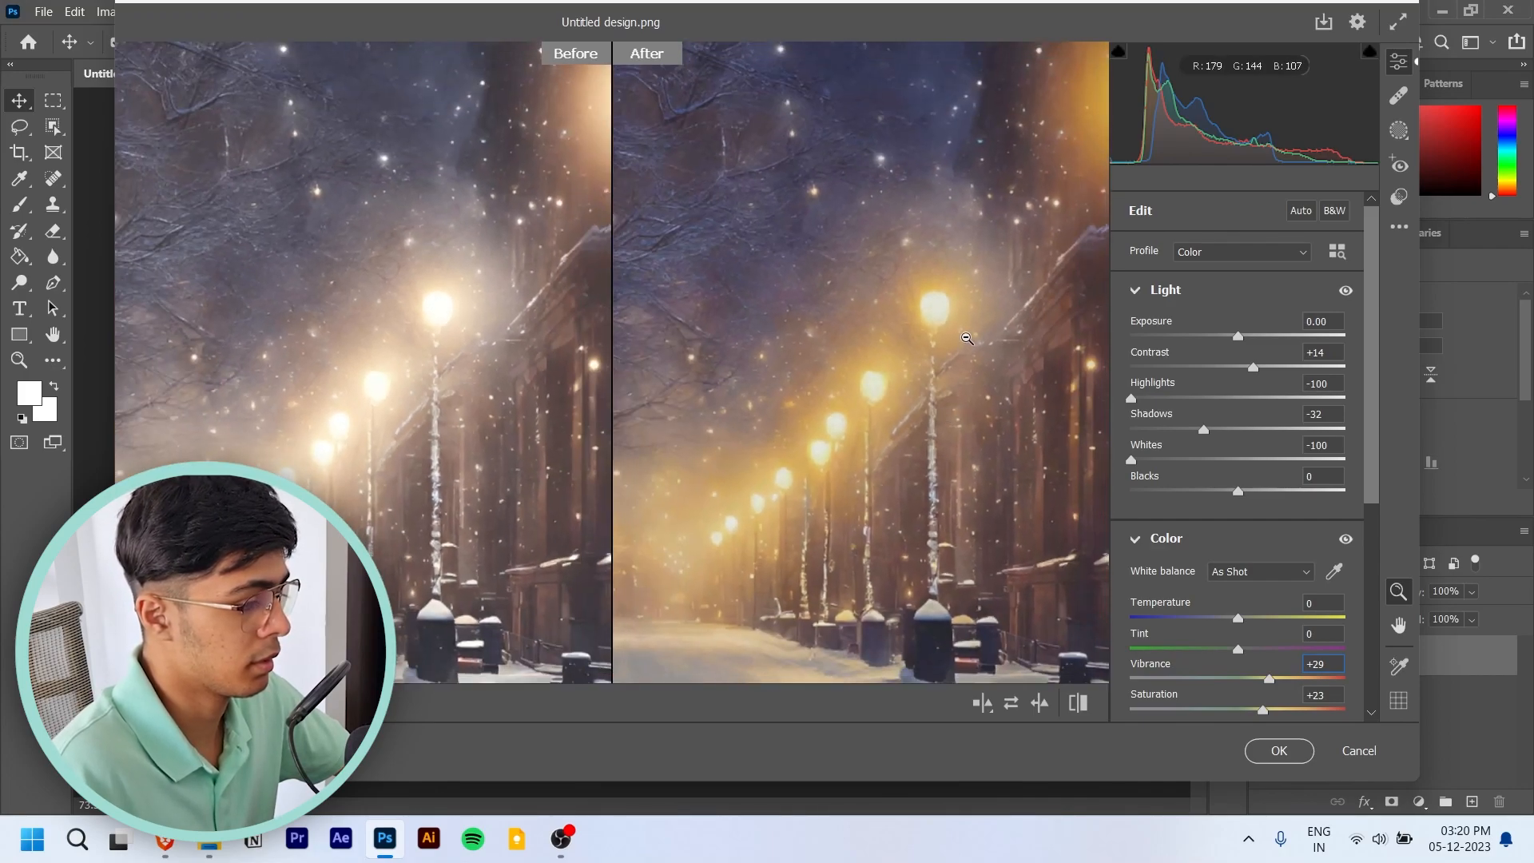
{"action": "left_click", "coordinate": [967, 339]}
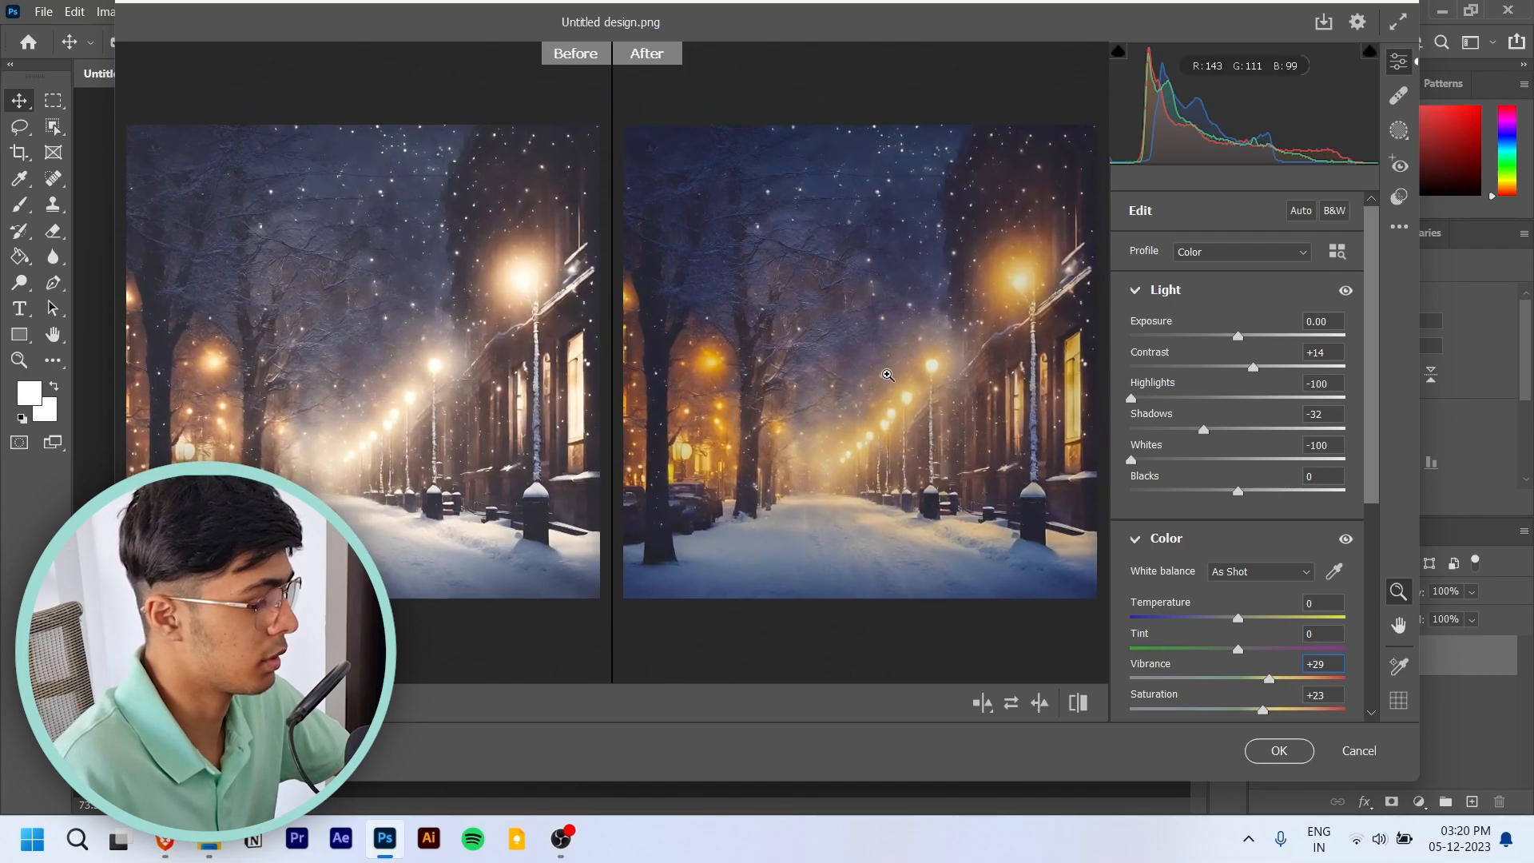
{"action": "left_click", "coordinate": [888, 375]}
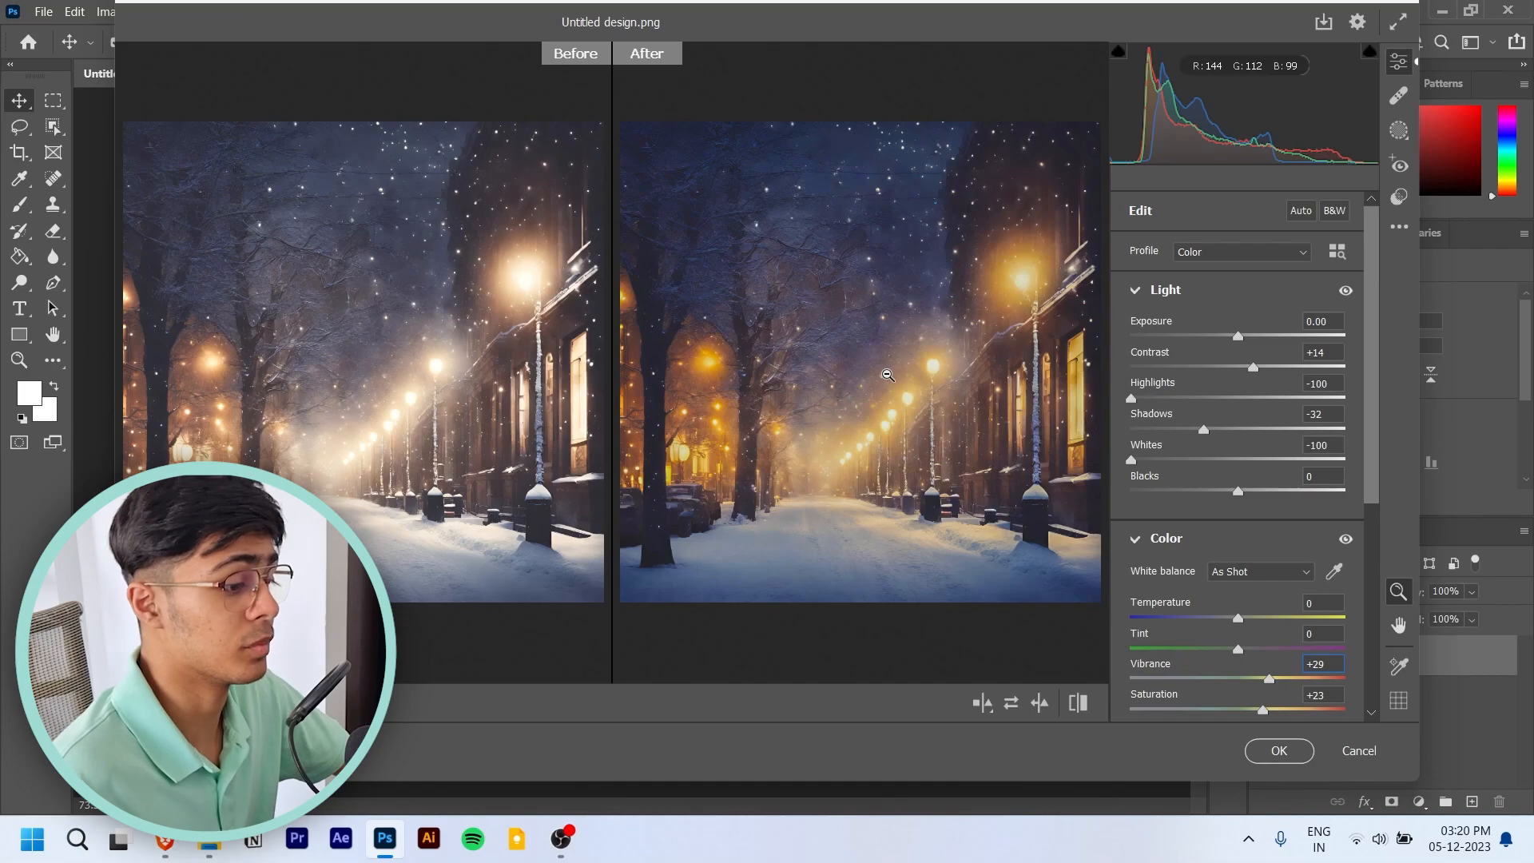
- Try the automatic adjustment, undo it, and apply the manual Camera Raw settings to the image
{"action": "left_click", "coordinate": [1300, 212]}
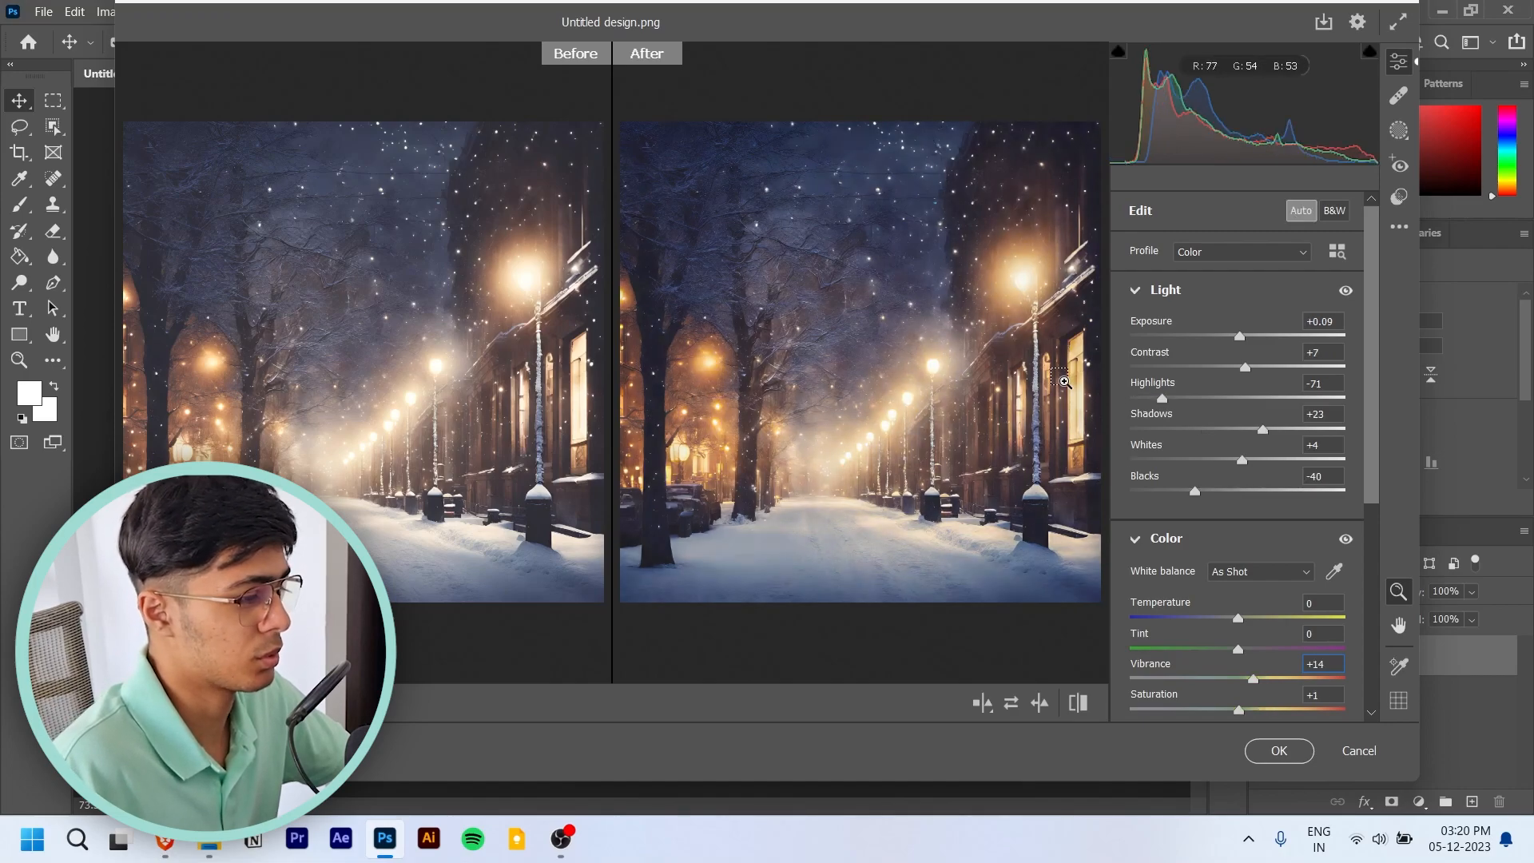
{"action": "key", "text": "ctrl+z"}
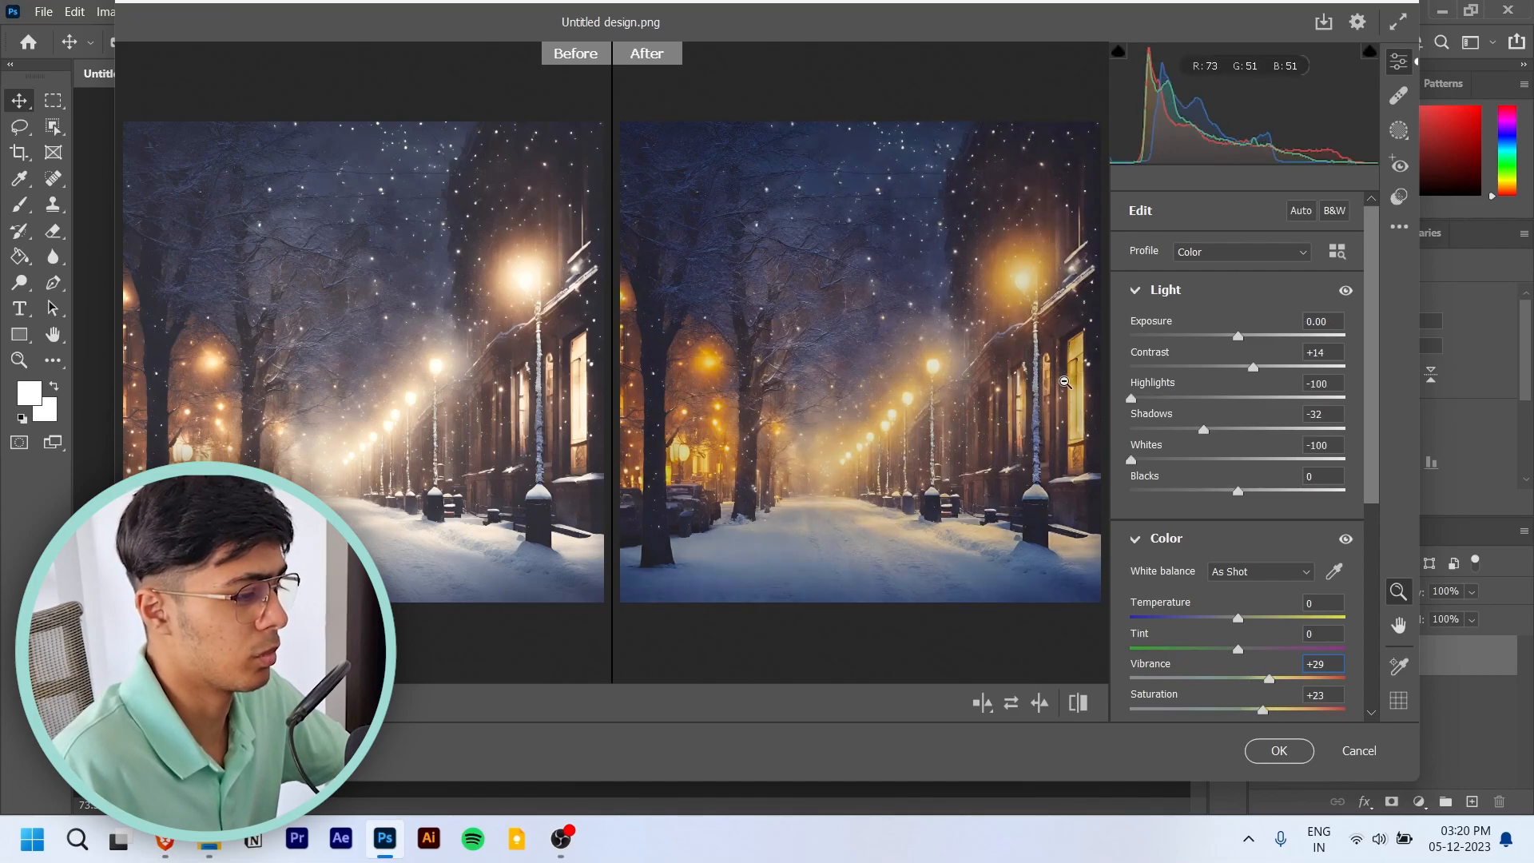
{"action": "left_click", "coordinate": [1279, 751]}
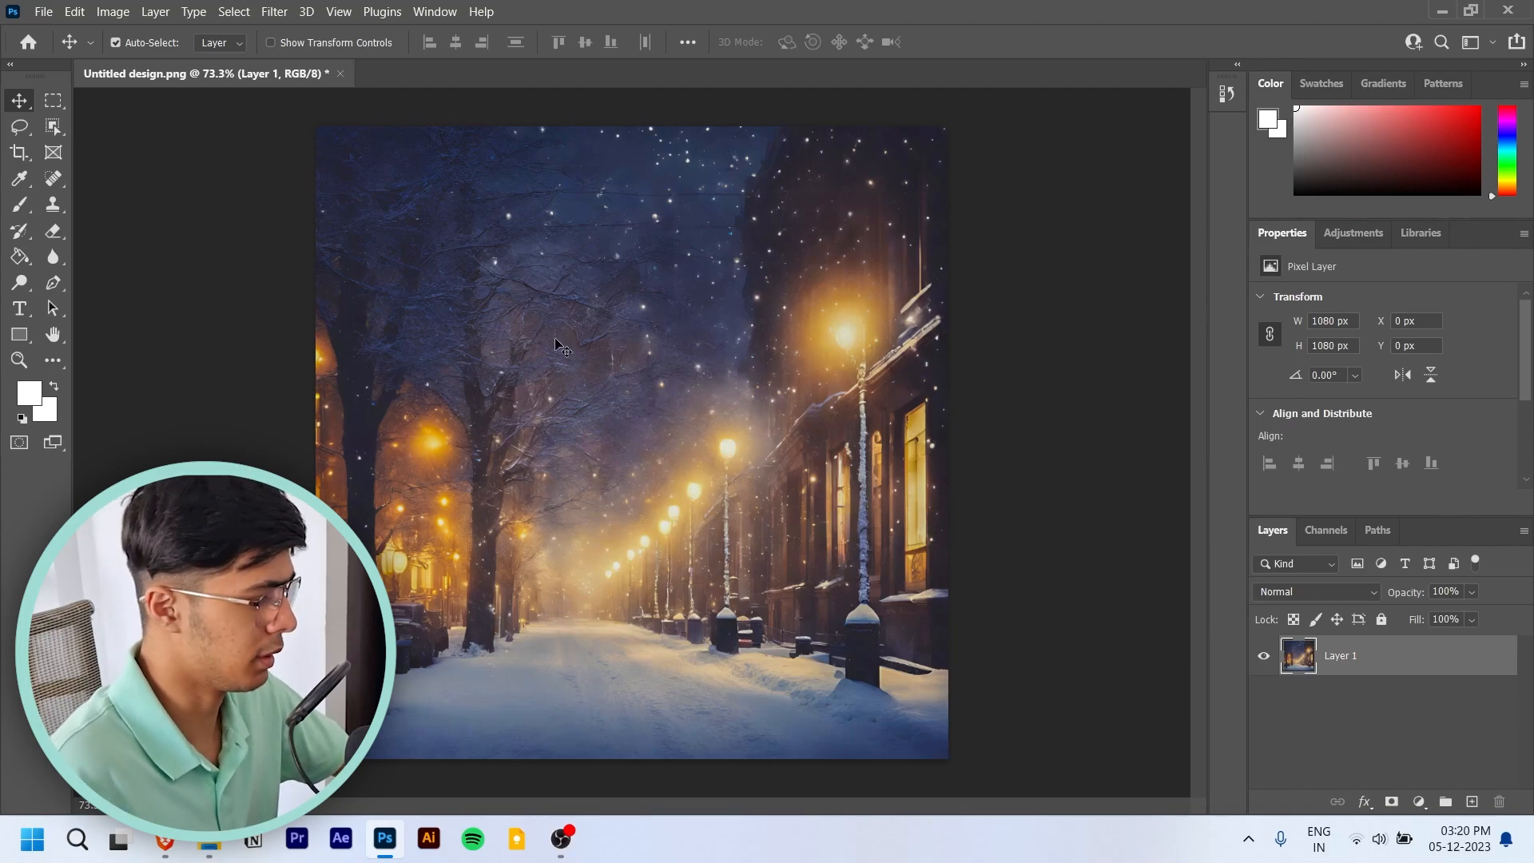
- Switch to the Brave browser and open the DaFont website in a new tab
{"action": "left_click", "coordinate": [168, 839]}
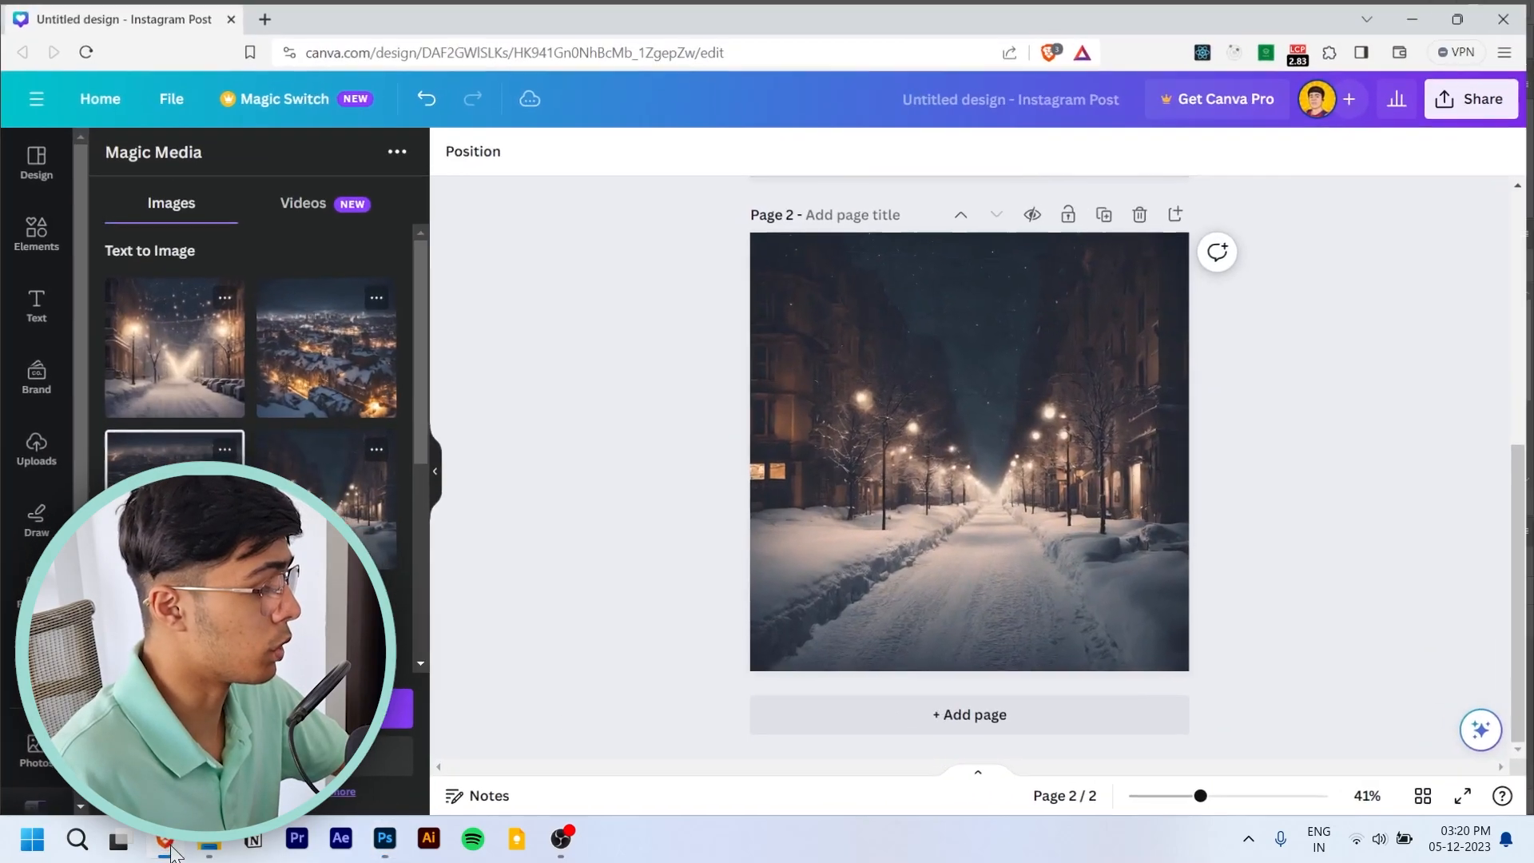
{"action": "key", "text": "ctrl+t"}
{"action": "type", "text": "dafonts'"}
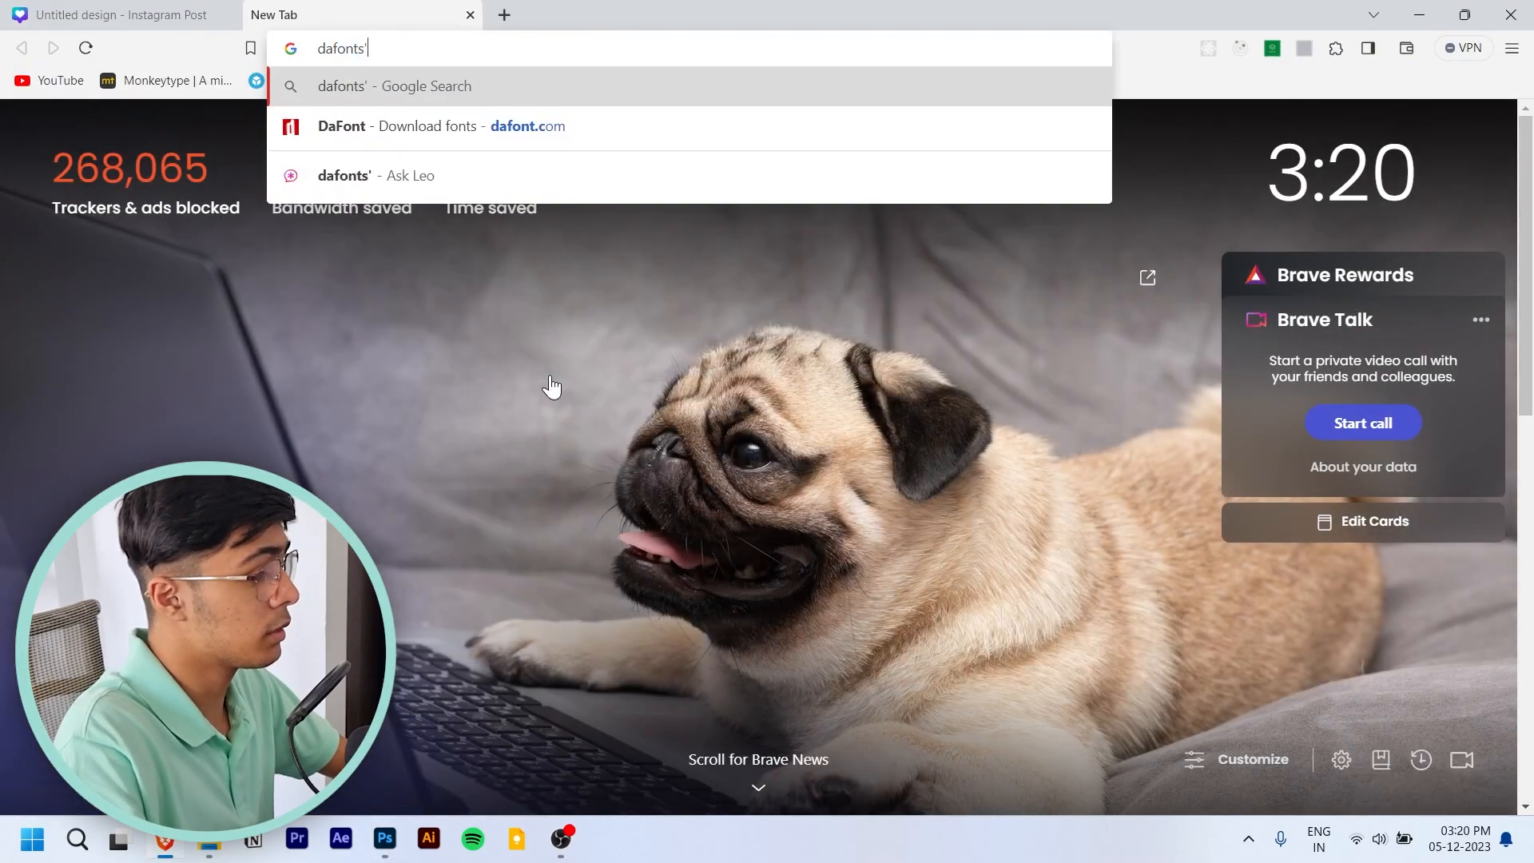
{"action": "key", "text": "Return"}
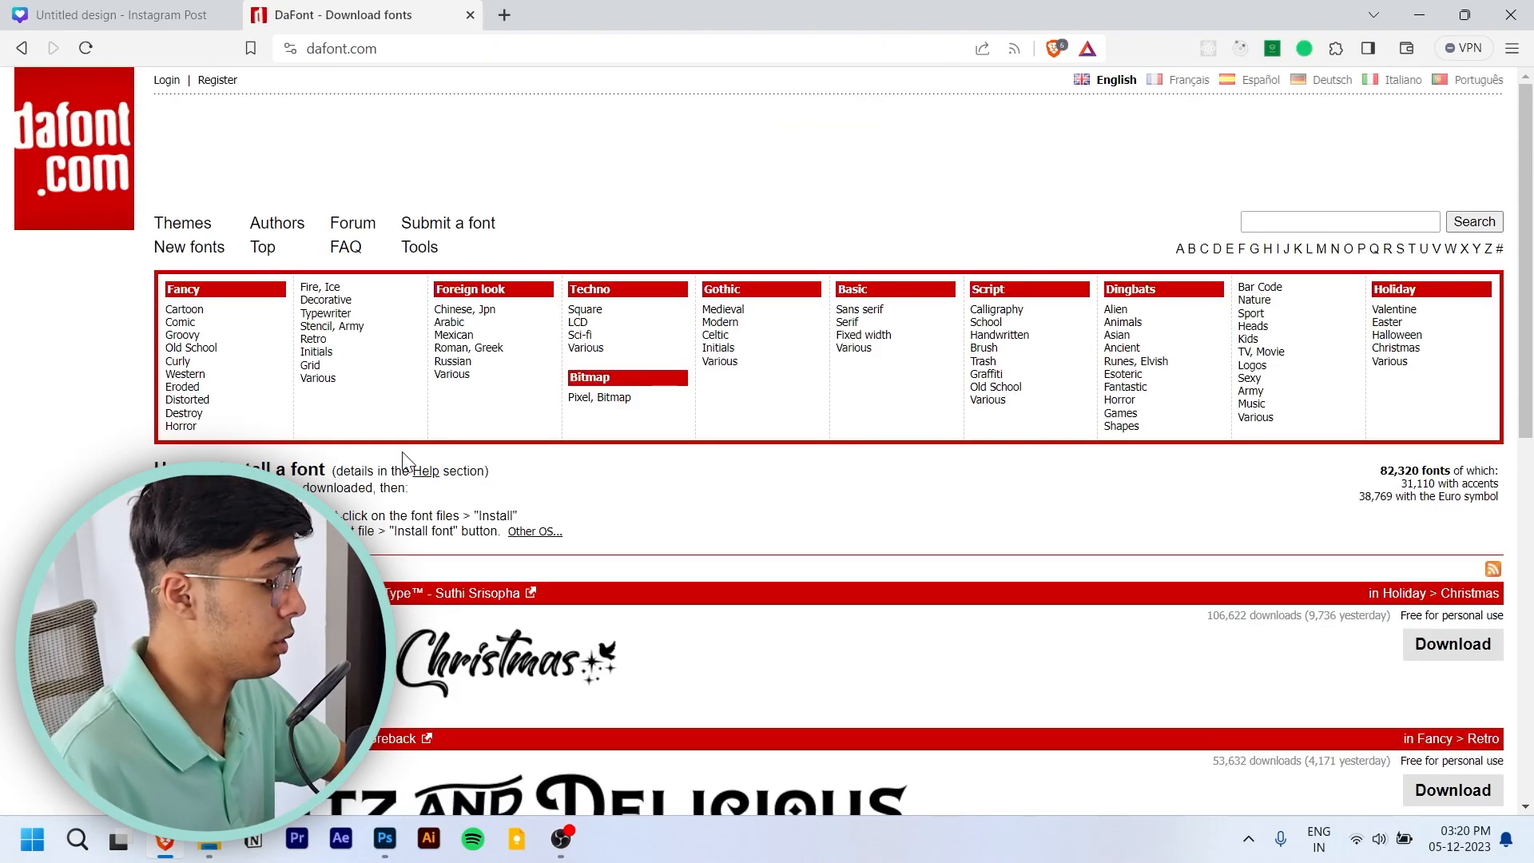
- Browse DaFont's new fonts, review the Playvictim font's page and download the font
{"action": "scroll", "coordinate": [402, 453], "scroll_direction": "down", "scroll_amount": 3}
{"action": "scroll", "coordinate": [581, 368], "scroll_direction": "down", "scroll_amount": 8}
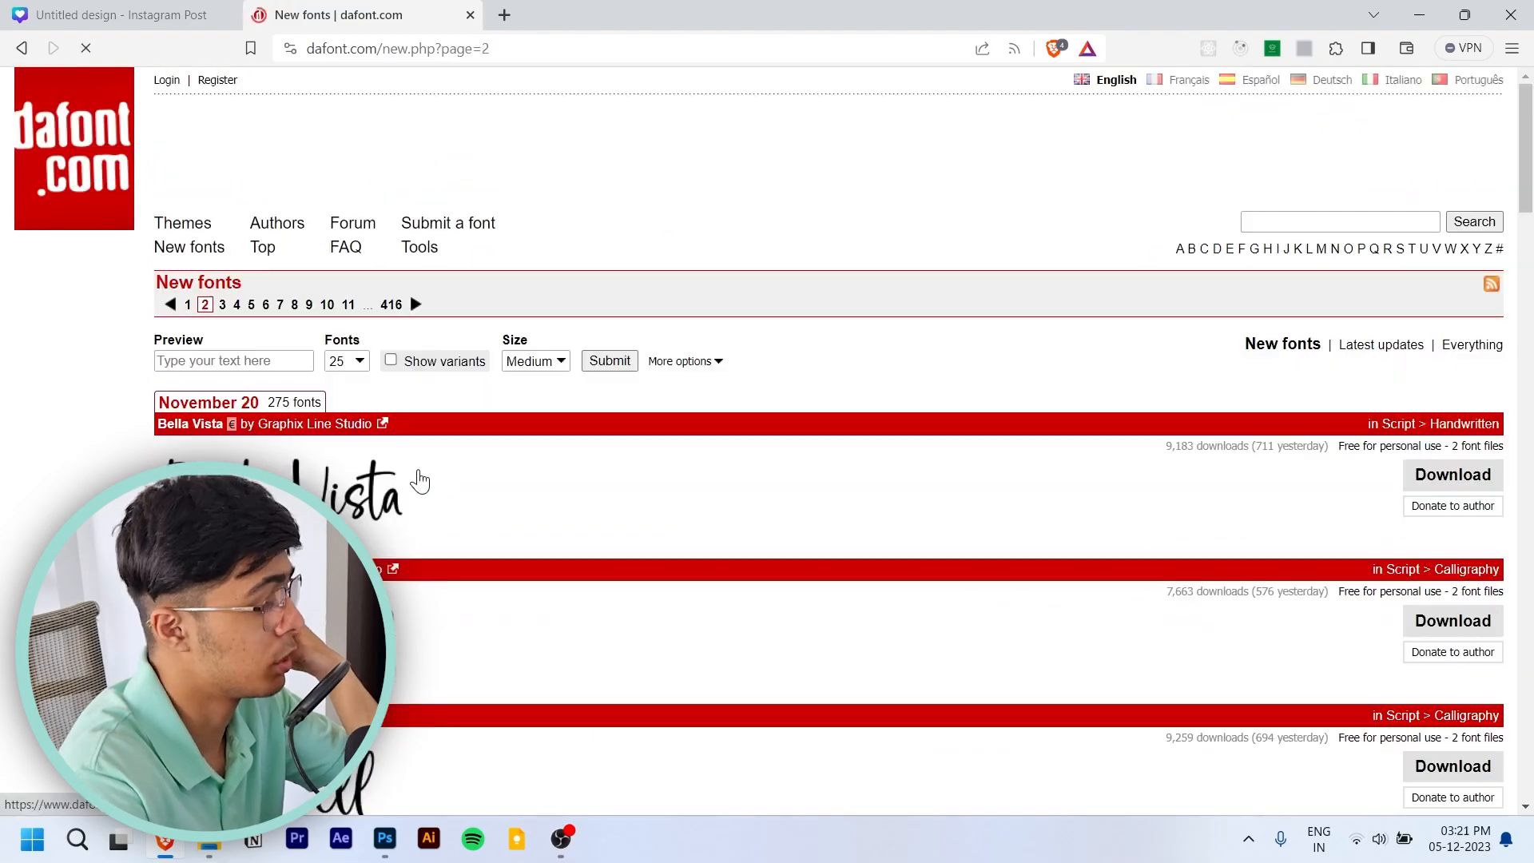
{"action": "scroll", "coordinate": [447, 468], "scroll_direction": "down", "scroll_amount": 10}
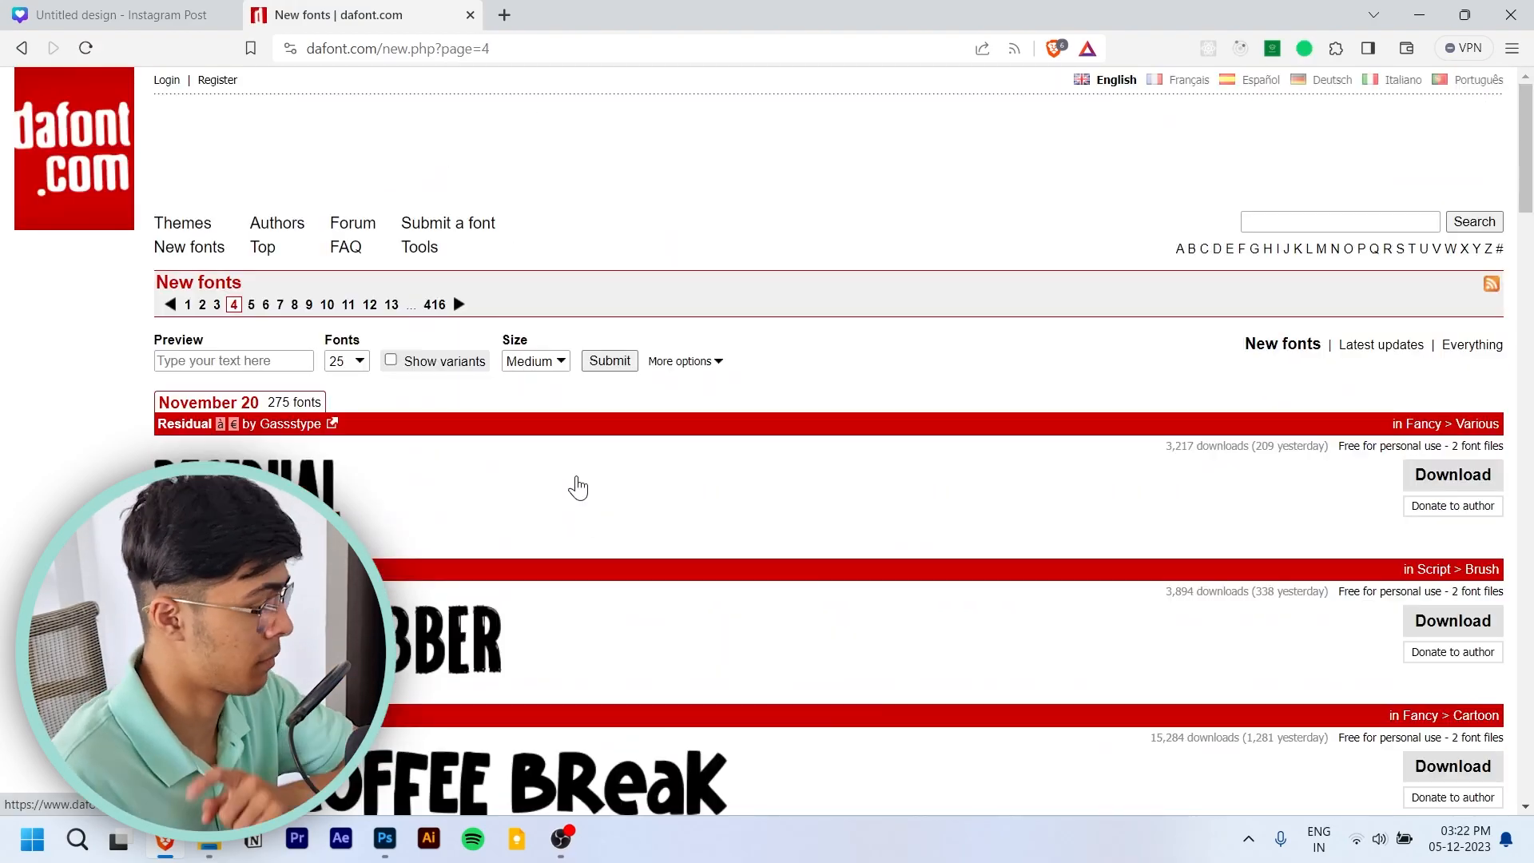
{"action": "scroll", "coordinate": [608, 448], "scroll_direction": "down", "scroll_amount": 10}
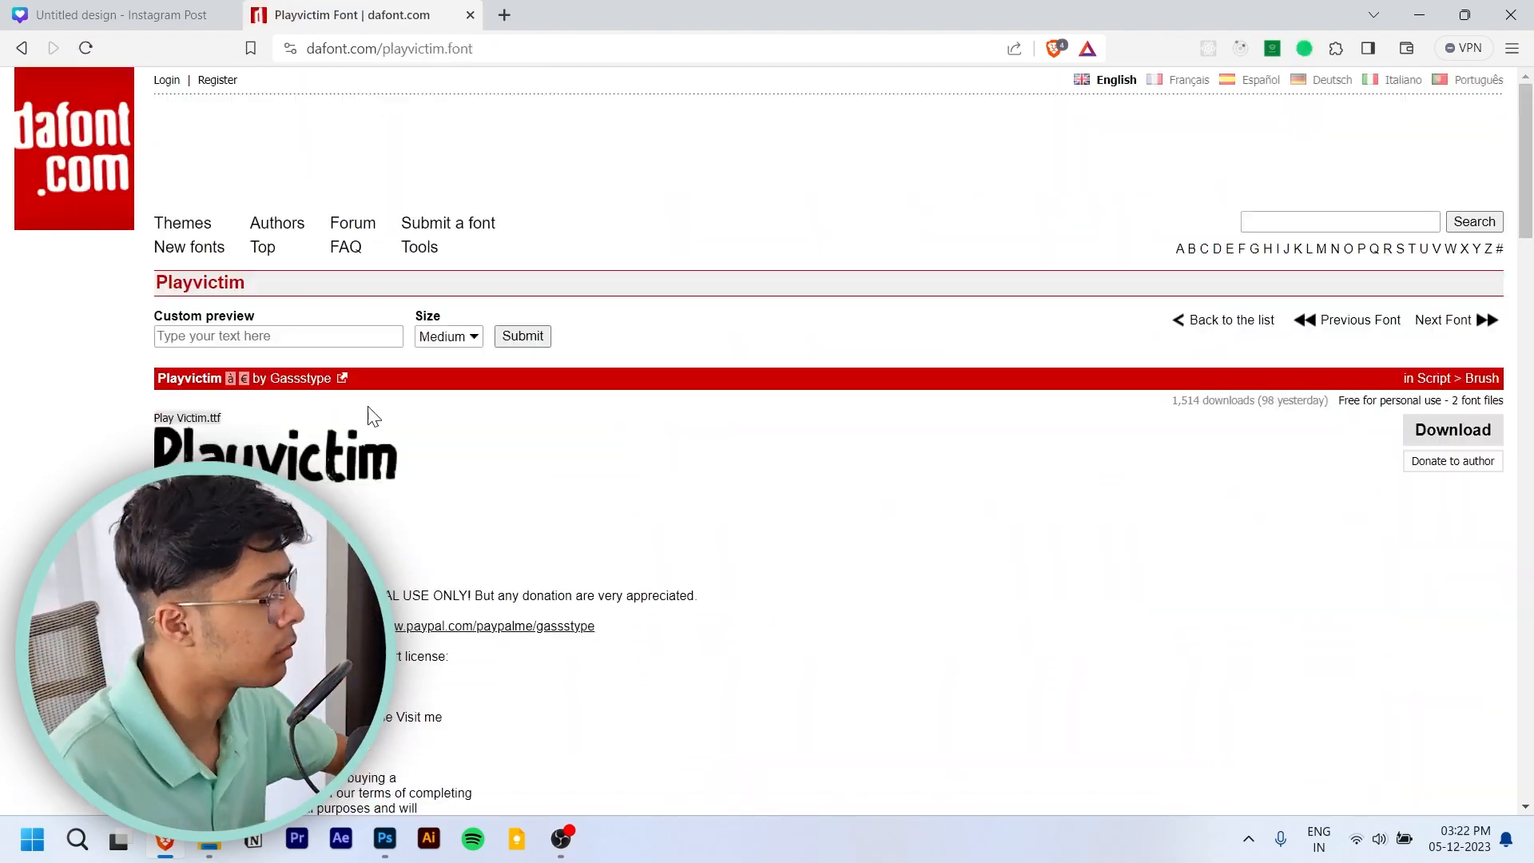
{"action": "scroll", "coordinate": [480, 435], "scroll_direction": "down", "scroll_amount": 5}
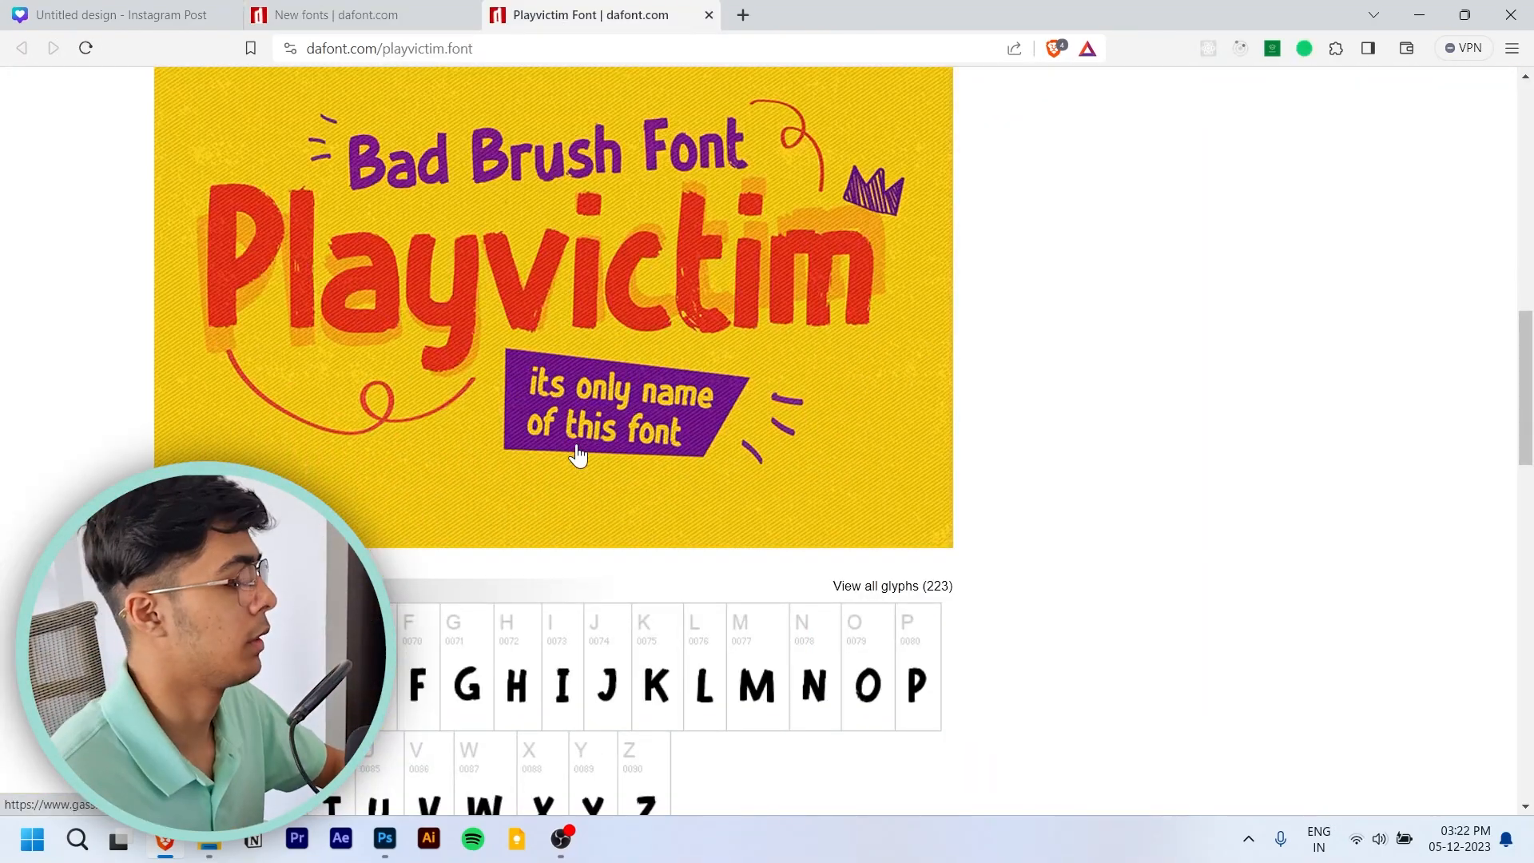
{"action": "scroll", "coordinate": [651, 490], "scroll_direction": "down", "scroll_amount": 4}
{"action": "scroll", "coordinate": [644, 495], "scroll_direction": "up", "scroll_amount": 15}
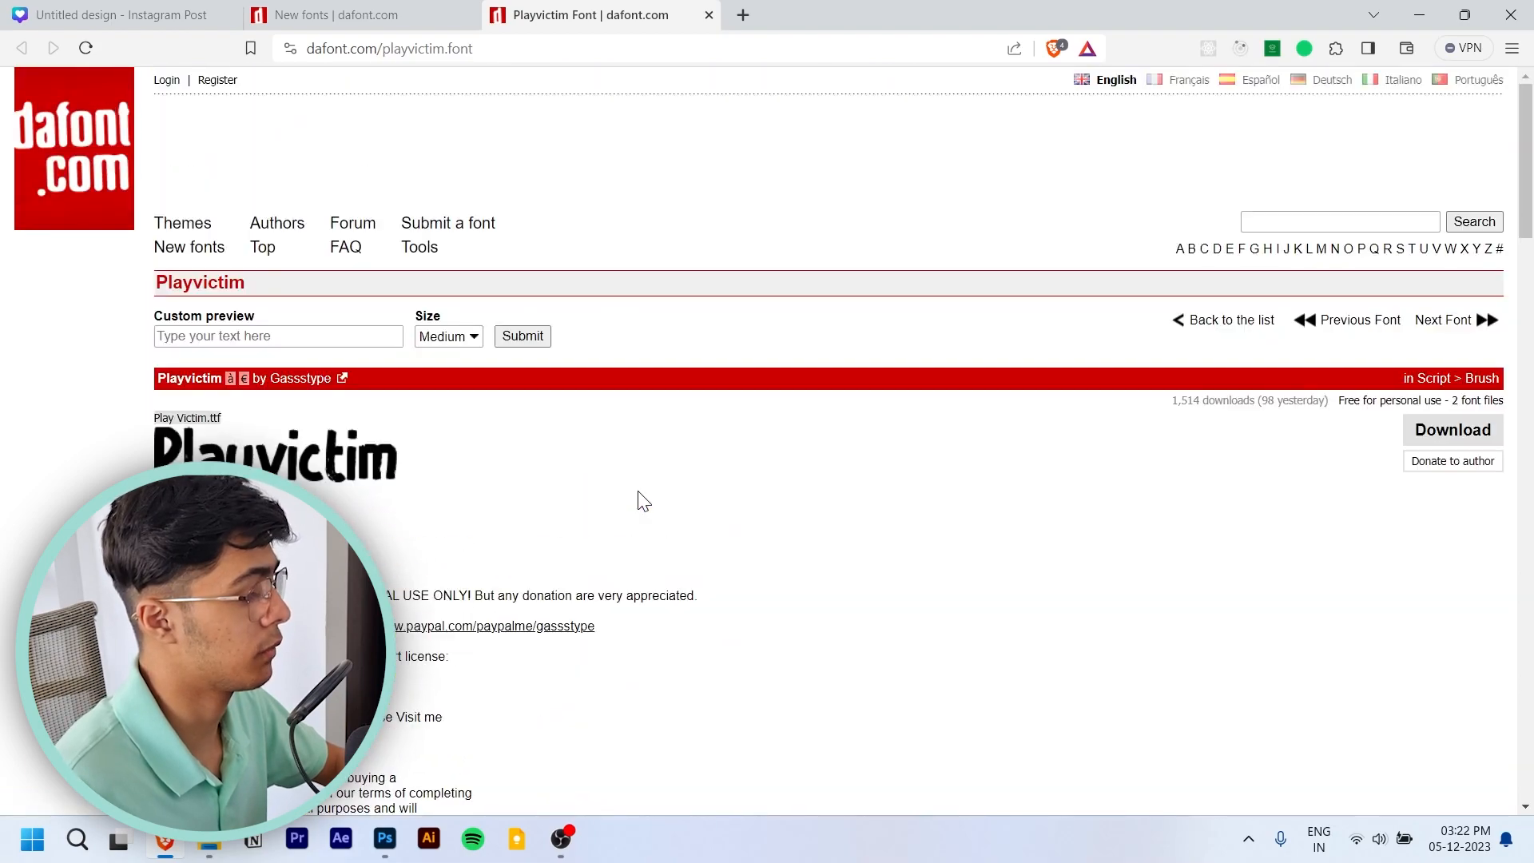
{"action": "left_click", "coordinate": [1470, 445]}
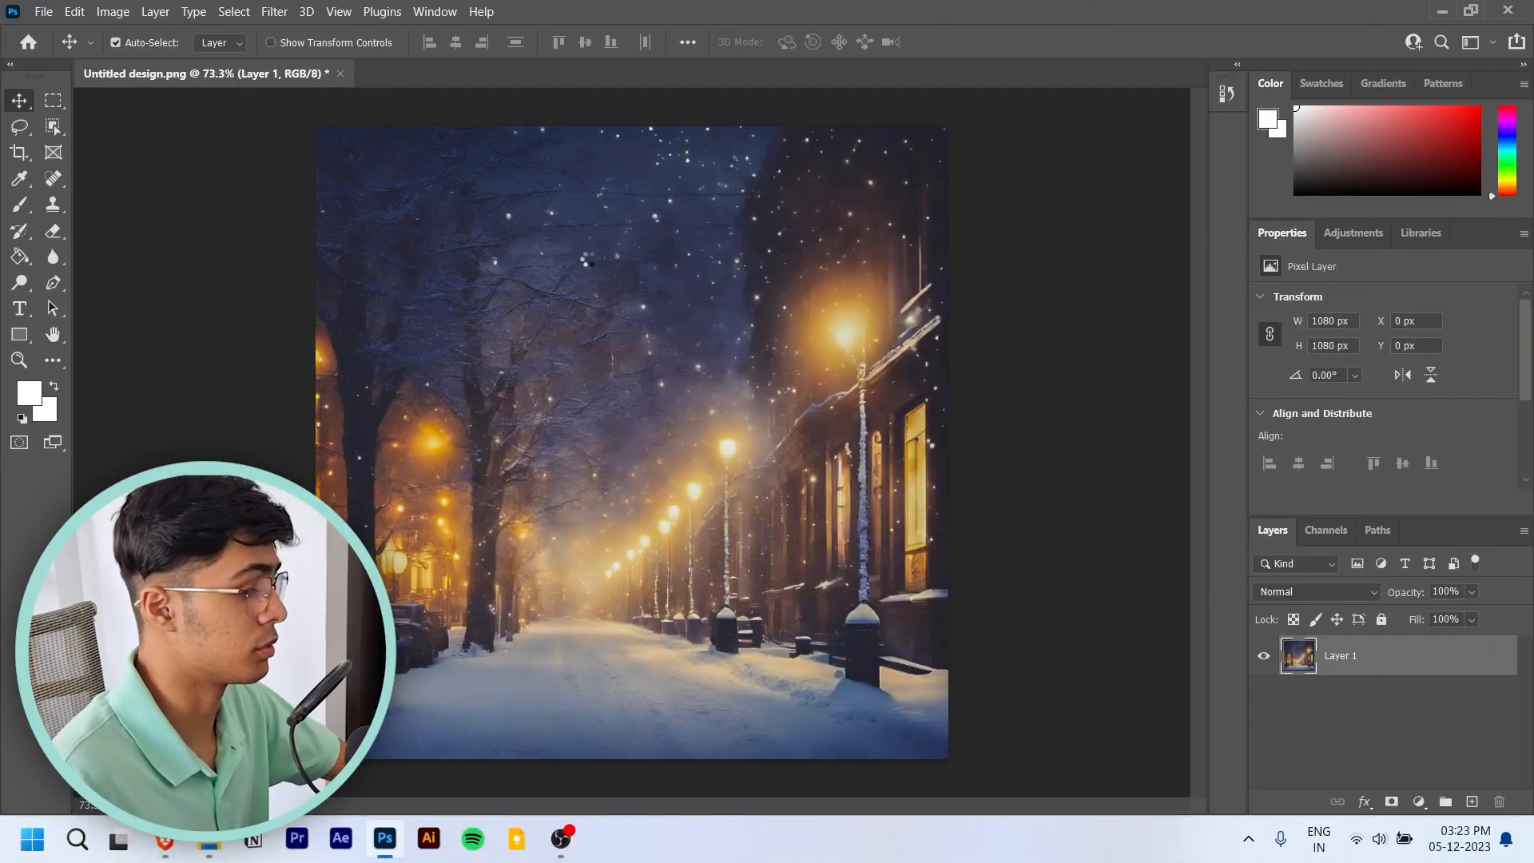
- Switch to Photoshop and add a text layer reading "Winter" in the night sky of the image
{"action": "key", "text": "t"}
{"action": "left_click", "coordinate": [584, 230]}
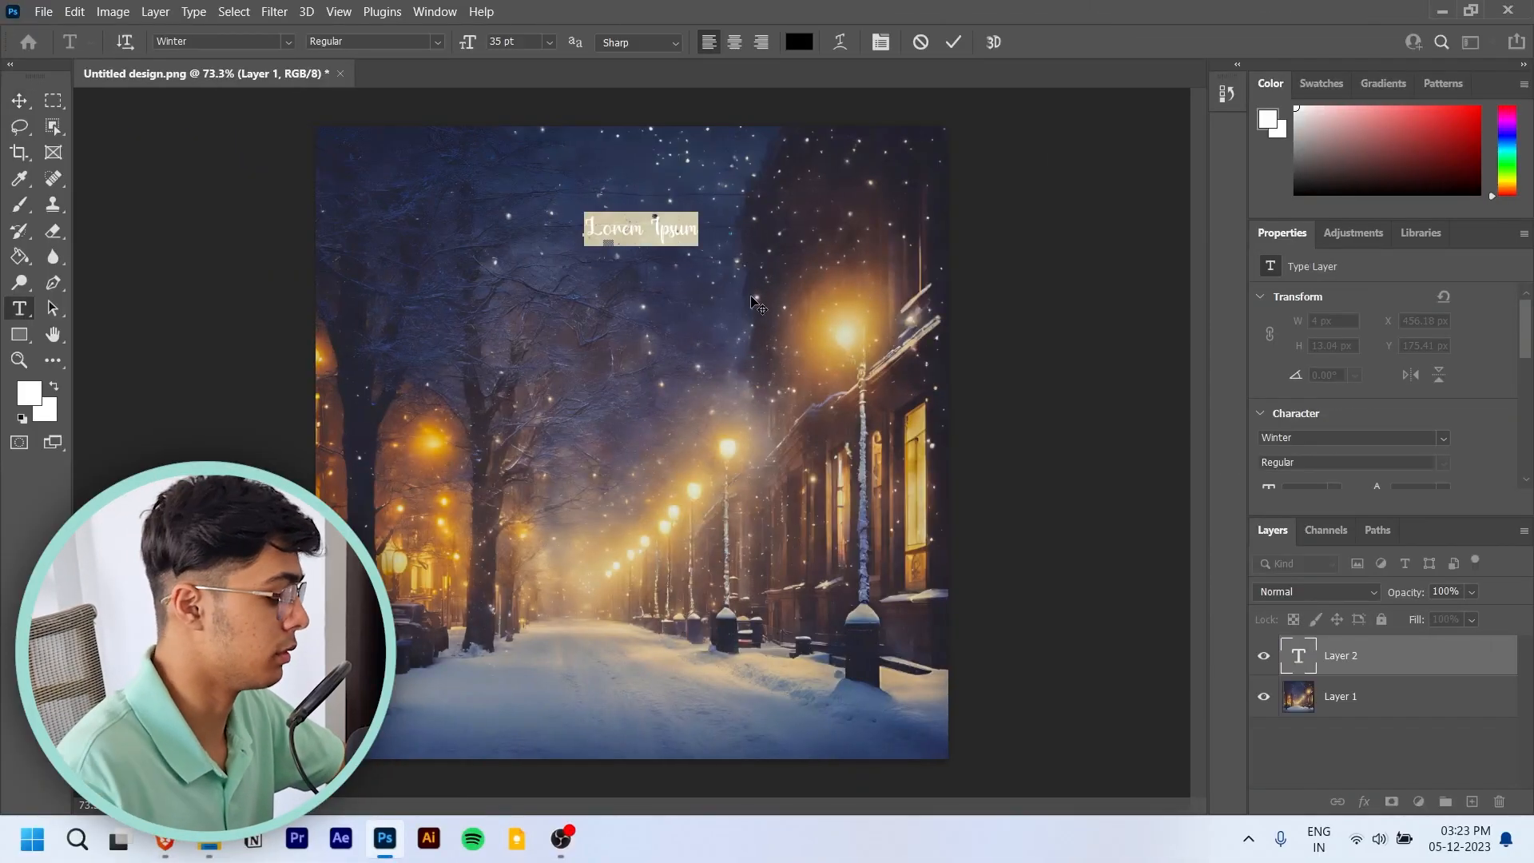
{"action": "type", "text": "Winter"}
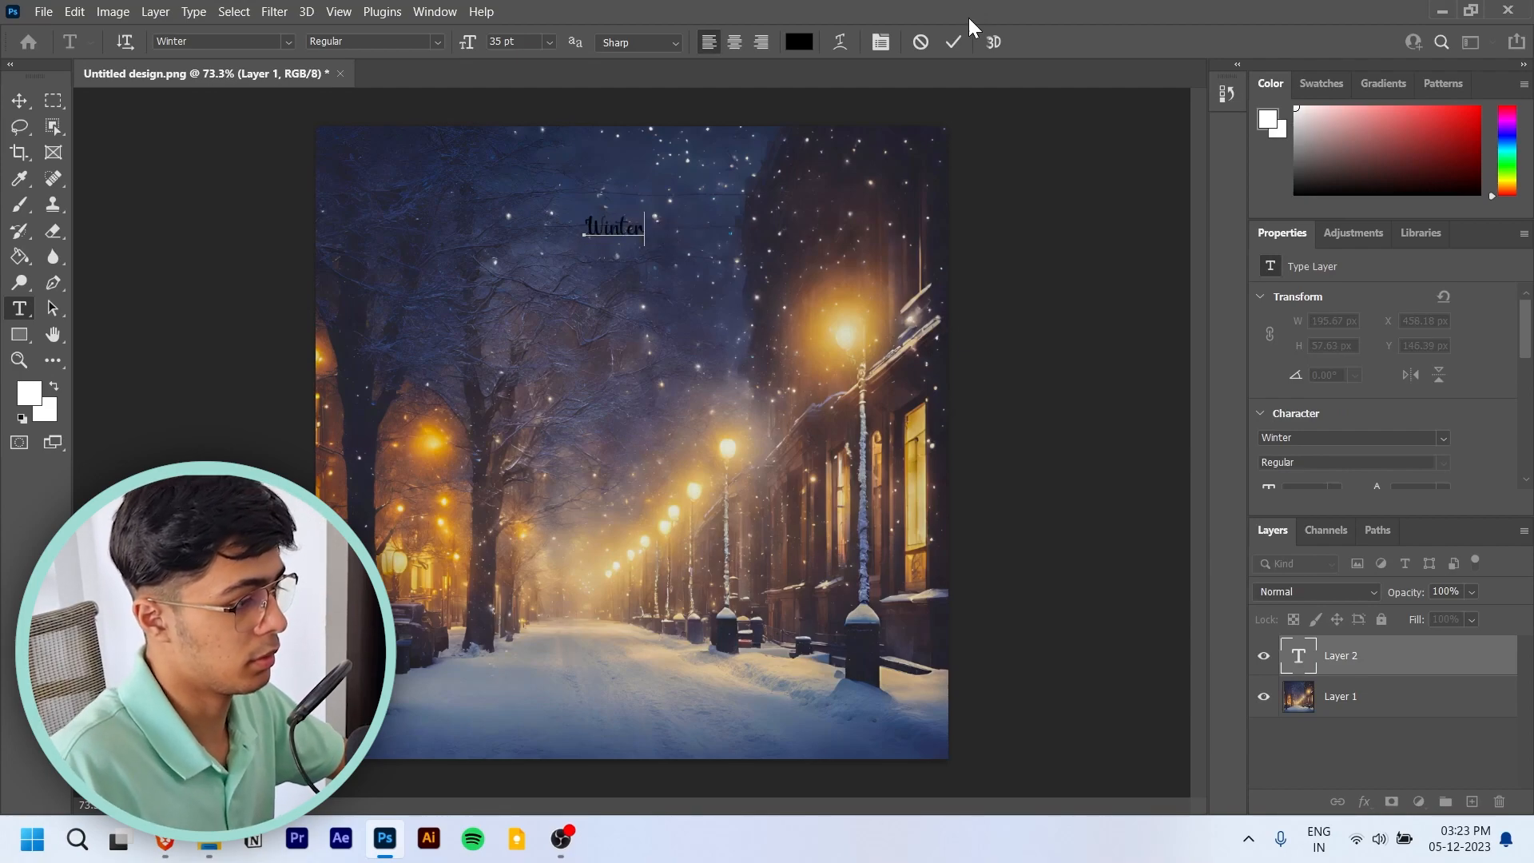
{"action": "left_click", "coordinate": [959, 42]}
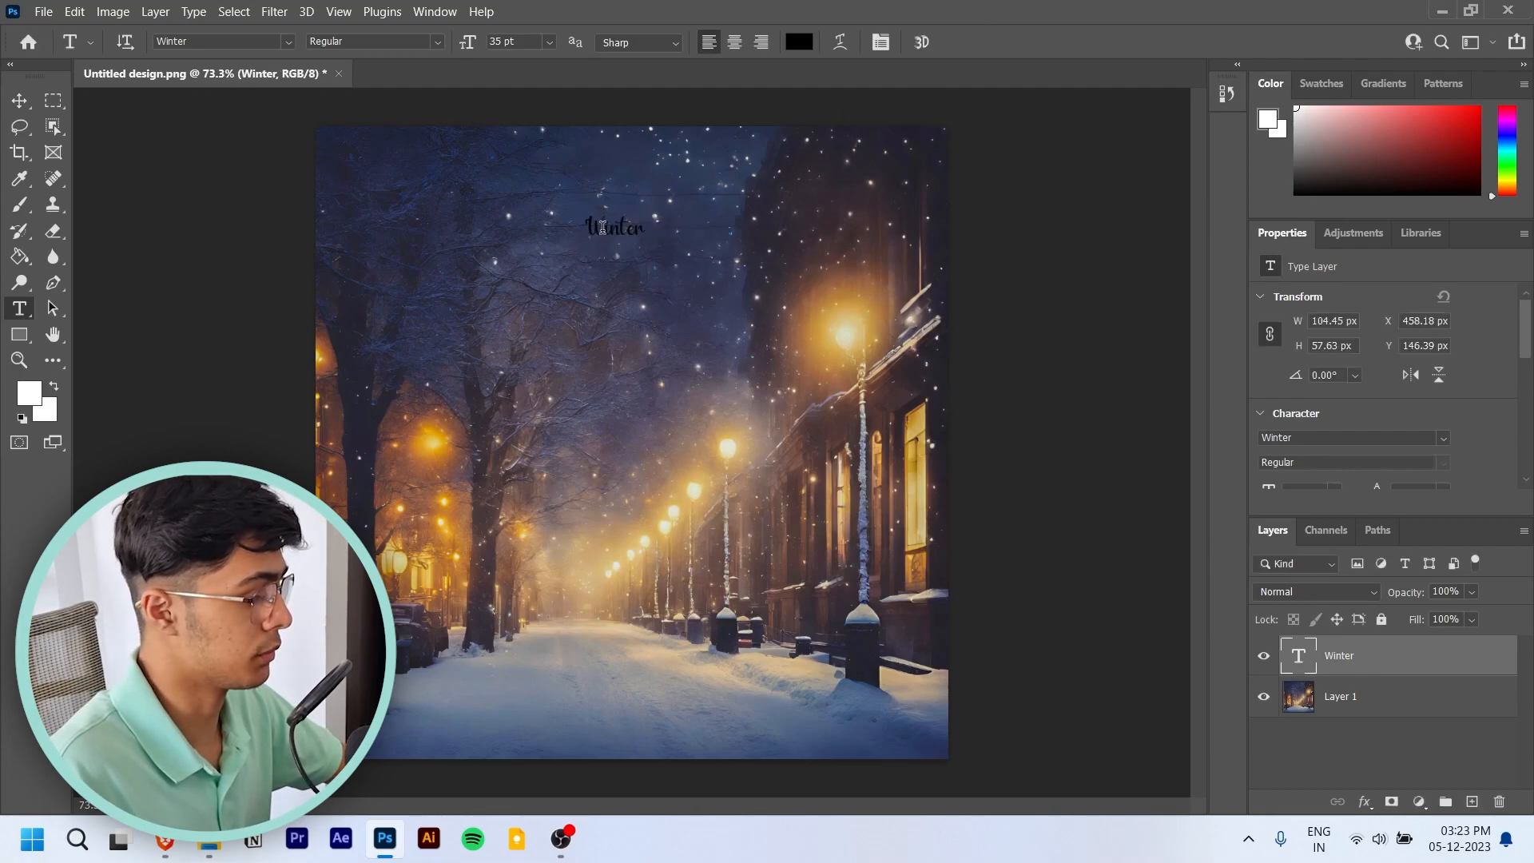
- Enlarge the "Winter" text proportionally to about 596% across the upper part of the image
{"action": "left_click_drag", "start_coordinate": [608, 231], "coordinate": [795, 226]}
{"action": "key", "text": "ctrl+t"}
{"action": "scroll", "coordinate": [1350, 400], "scroll_direction": "down", "scroll_amount": 2}
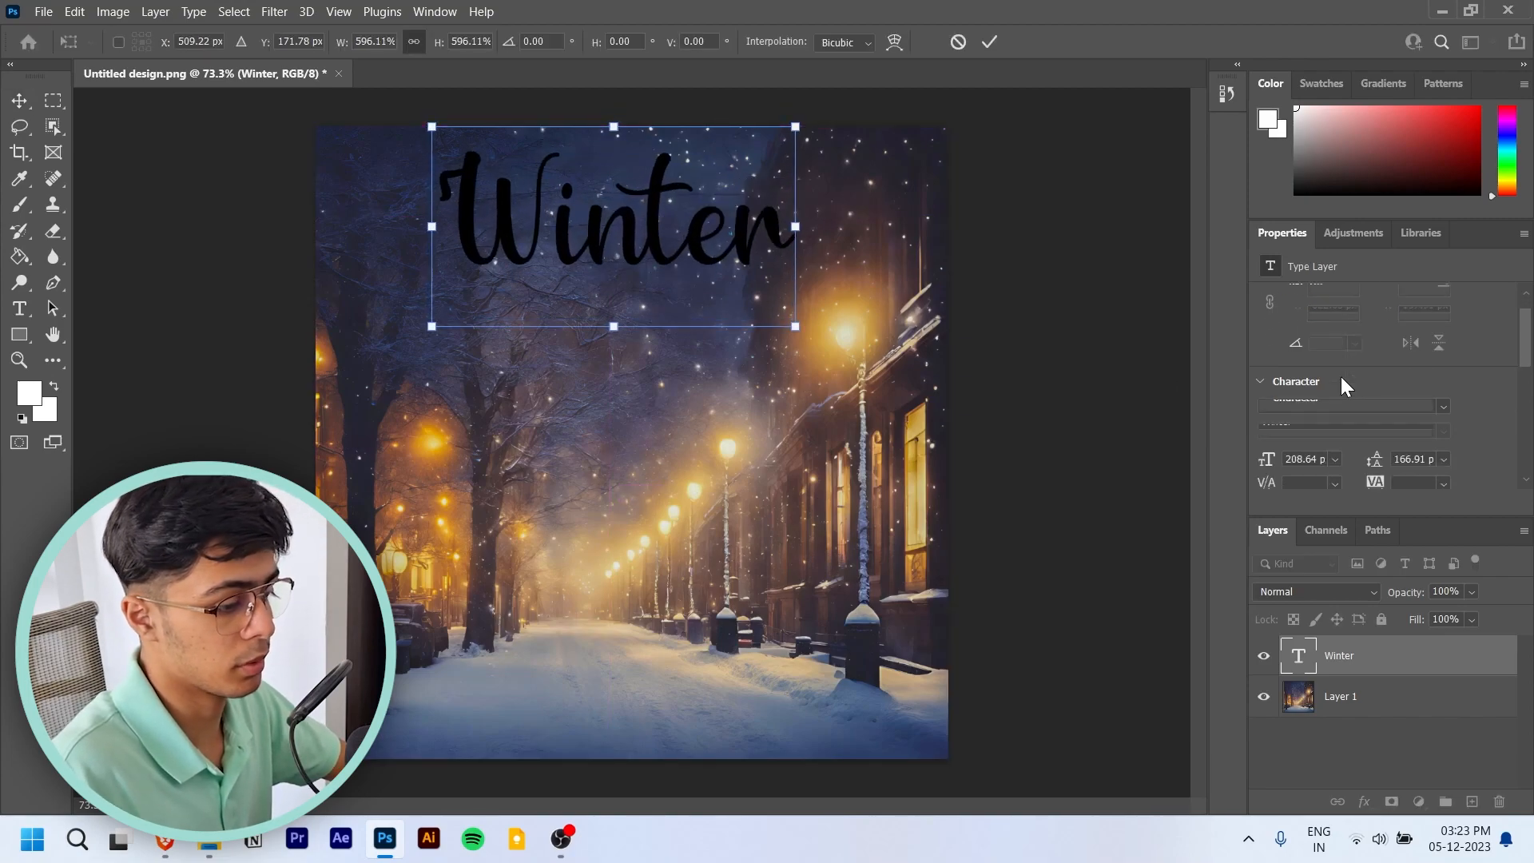
{"action": "scroll", "coordinate": [1429, 461], "scroll_direction": "down", "scroll_amount": 1}
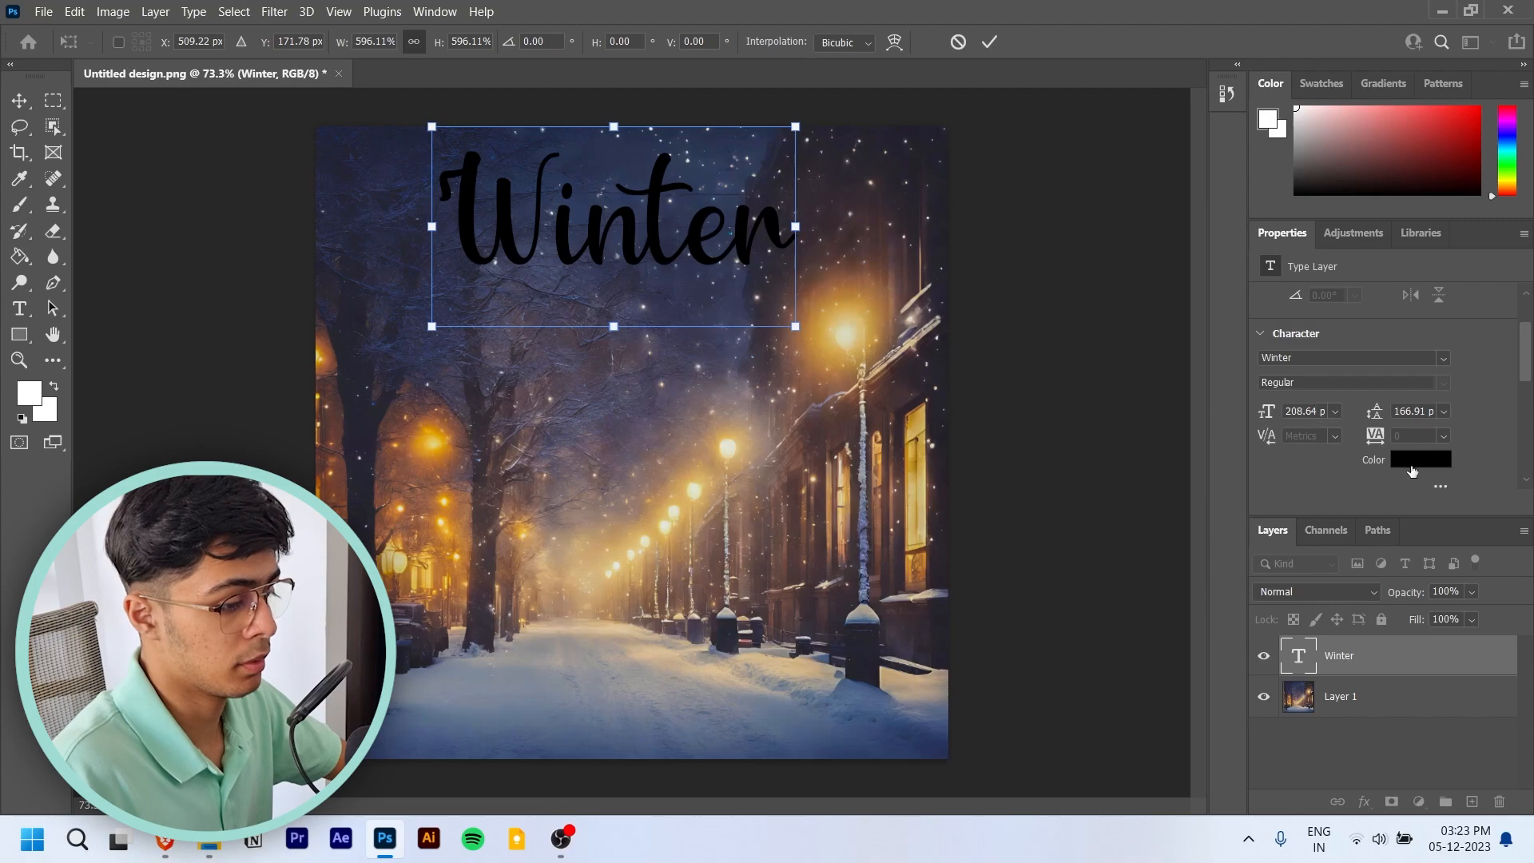
{"action": "left_click", "coordinate": [990, 44]}
- Set the "Winter" text's color to white (ffffff) and its font to PLAYVICTIM Regular
{"action": "left_click", "coordinate": [1421, 459]}
{"action": "type", "text": "ffffff"}
{"action": "left_click", "coordinate": [1430, 377]}
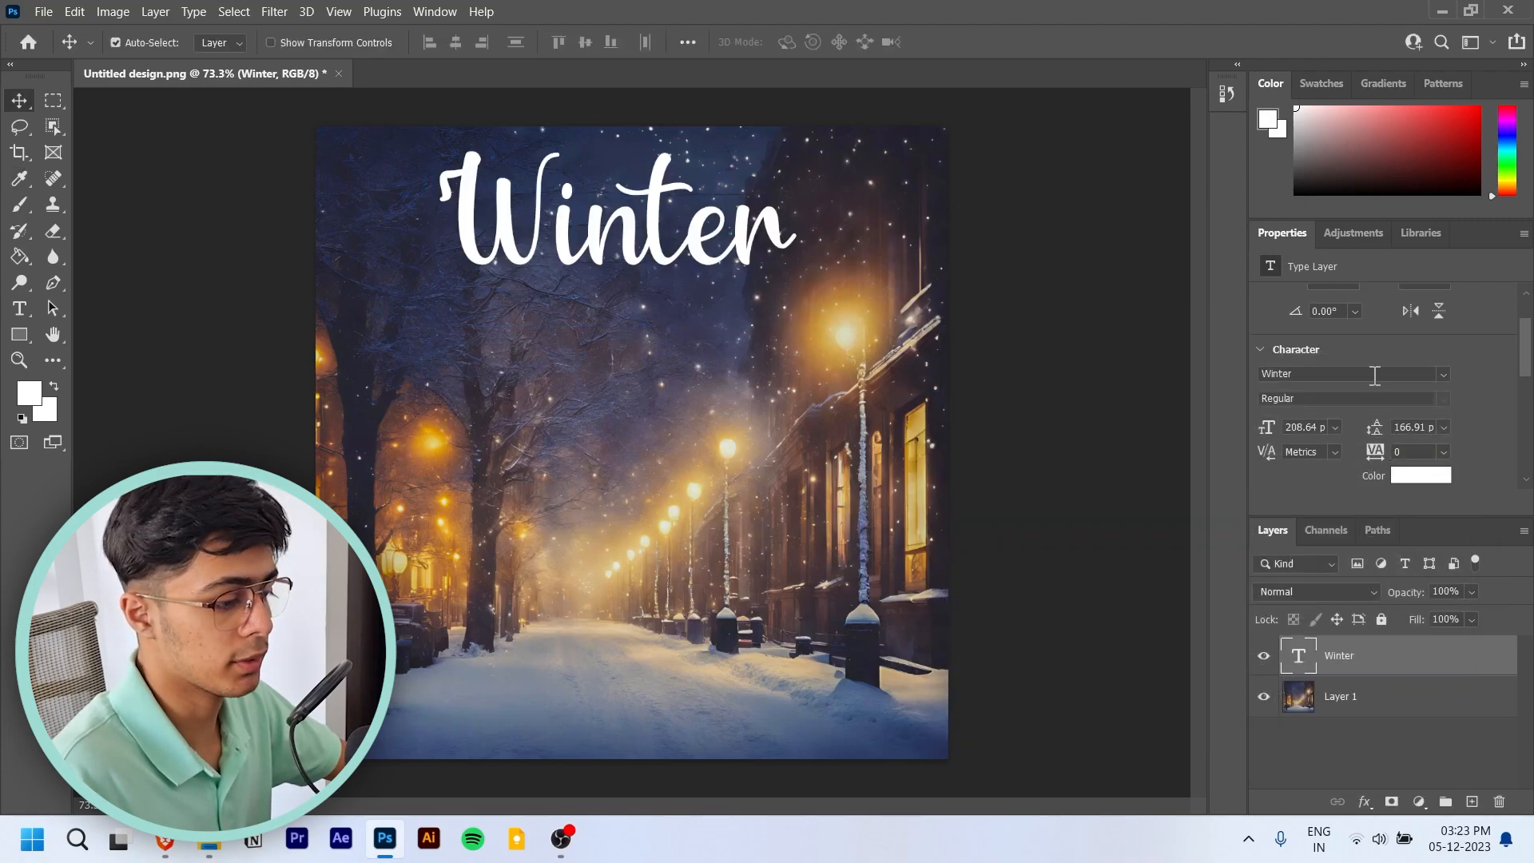
{"action": "type", "text": "play"}
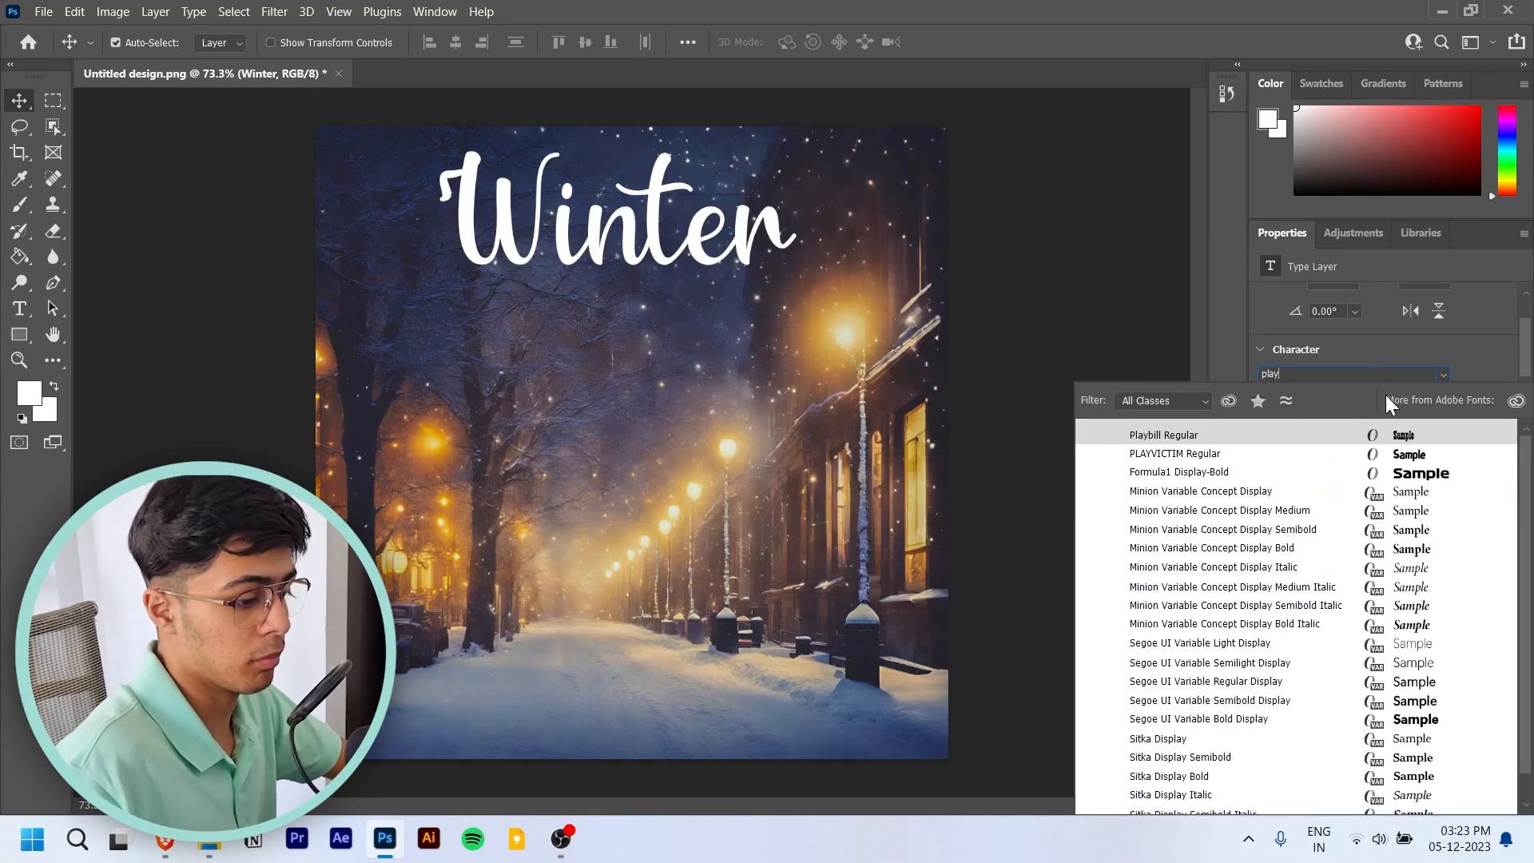
{"action": "left_click", "coordinate": [1276, 455]}
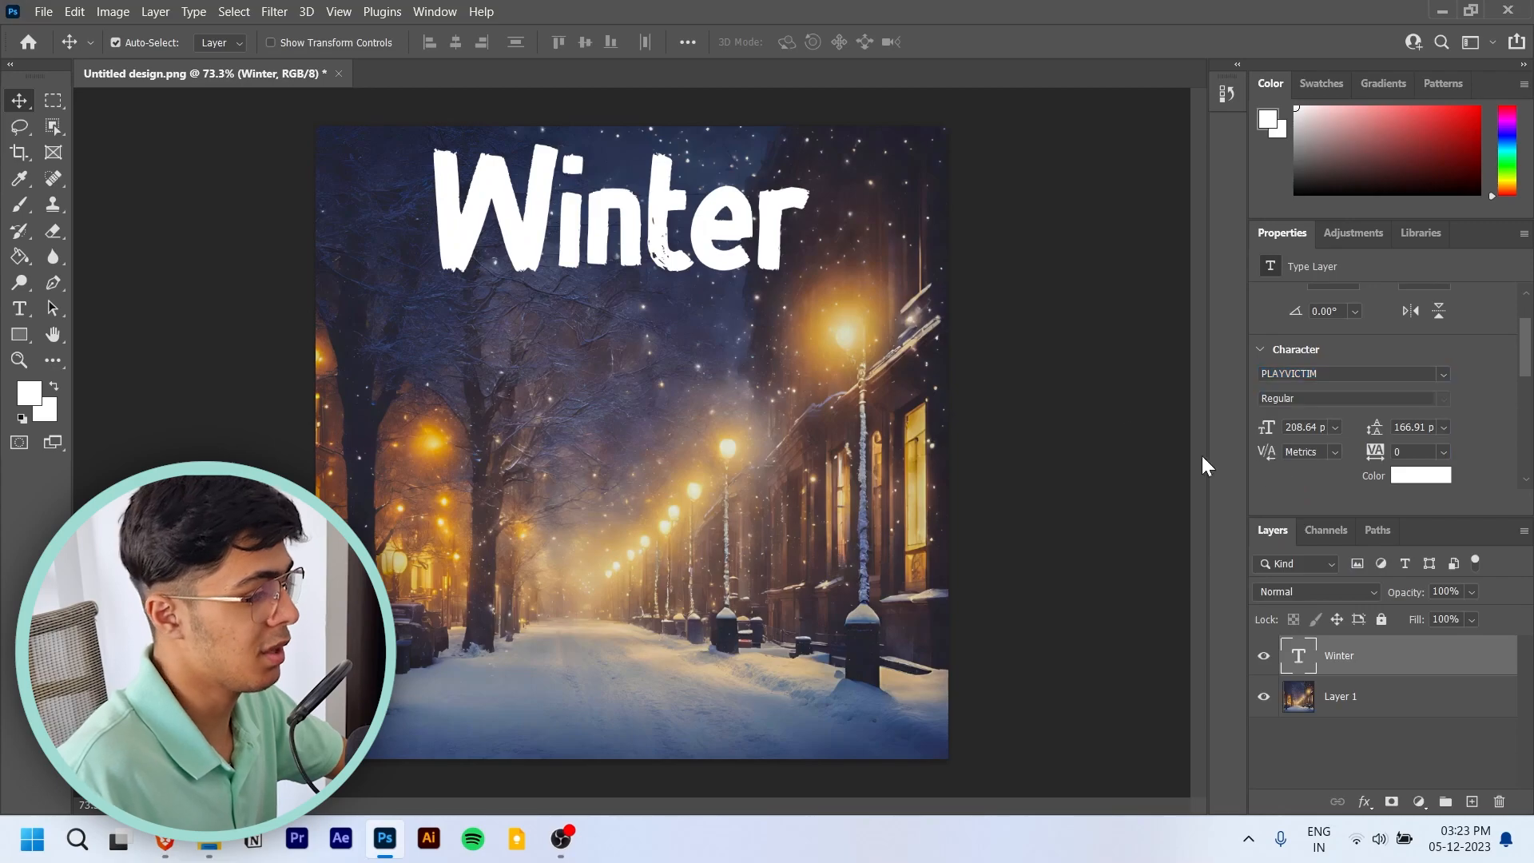
- Move the "Winter" text slightly lower and scale it down to a size of about 172 pt
{"action": "left_click_drag", "start_coordinate": [714, 258], "coordinate": [716, 288]}
{"action": "key", "text": "ctrl+t"}
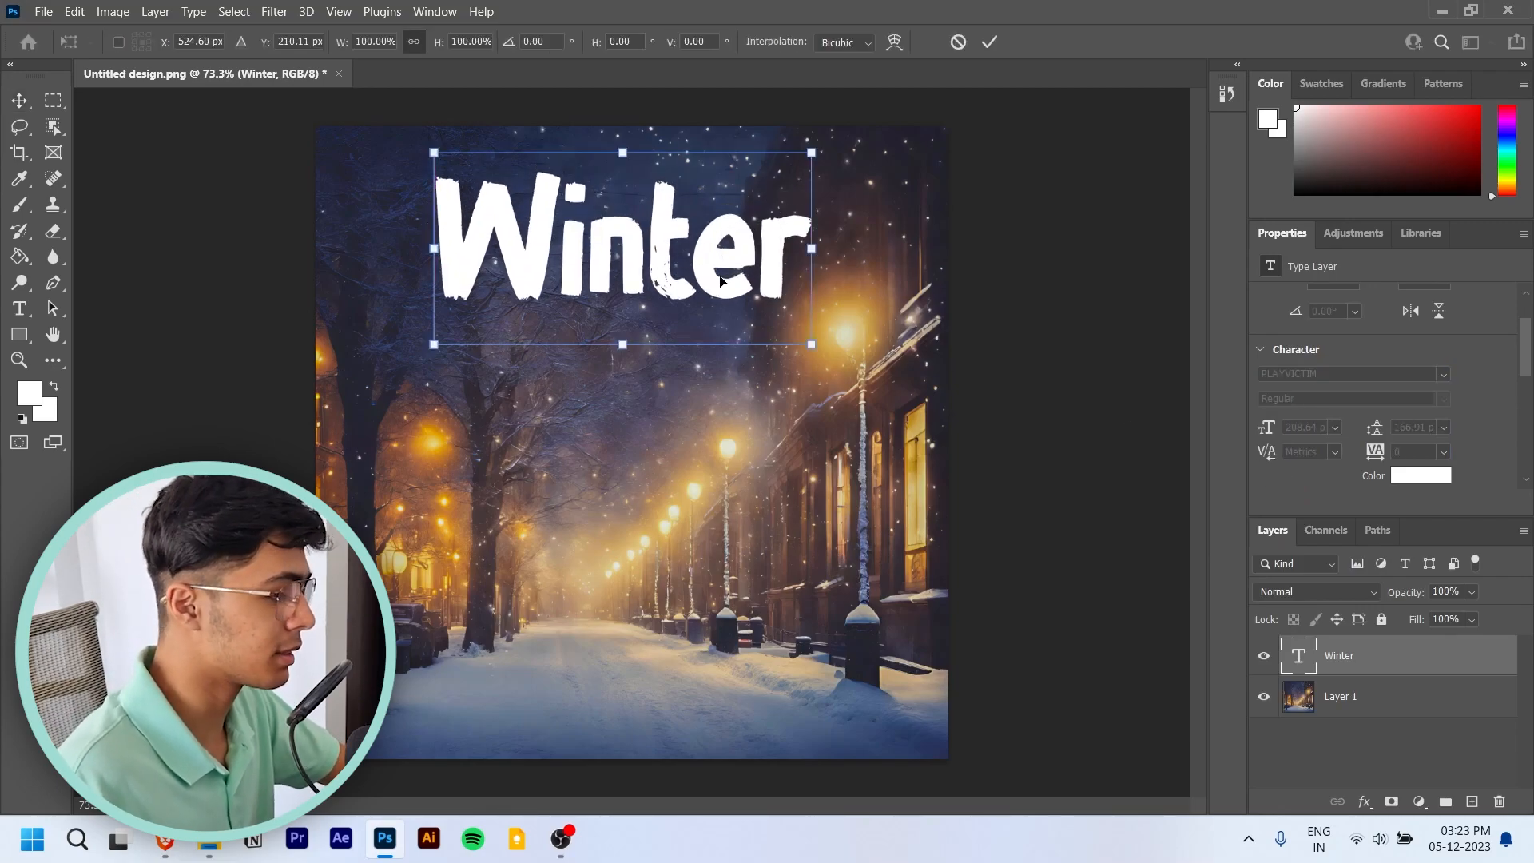
{"action": "left_click_drag", "start_coordinate": [811, 248], "coordinate": [734, 274]}
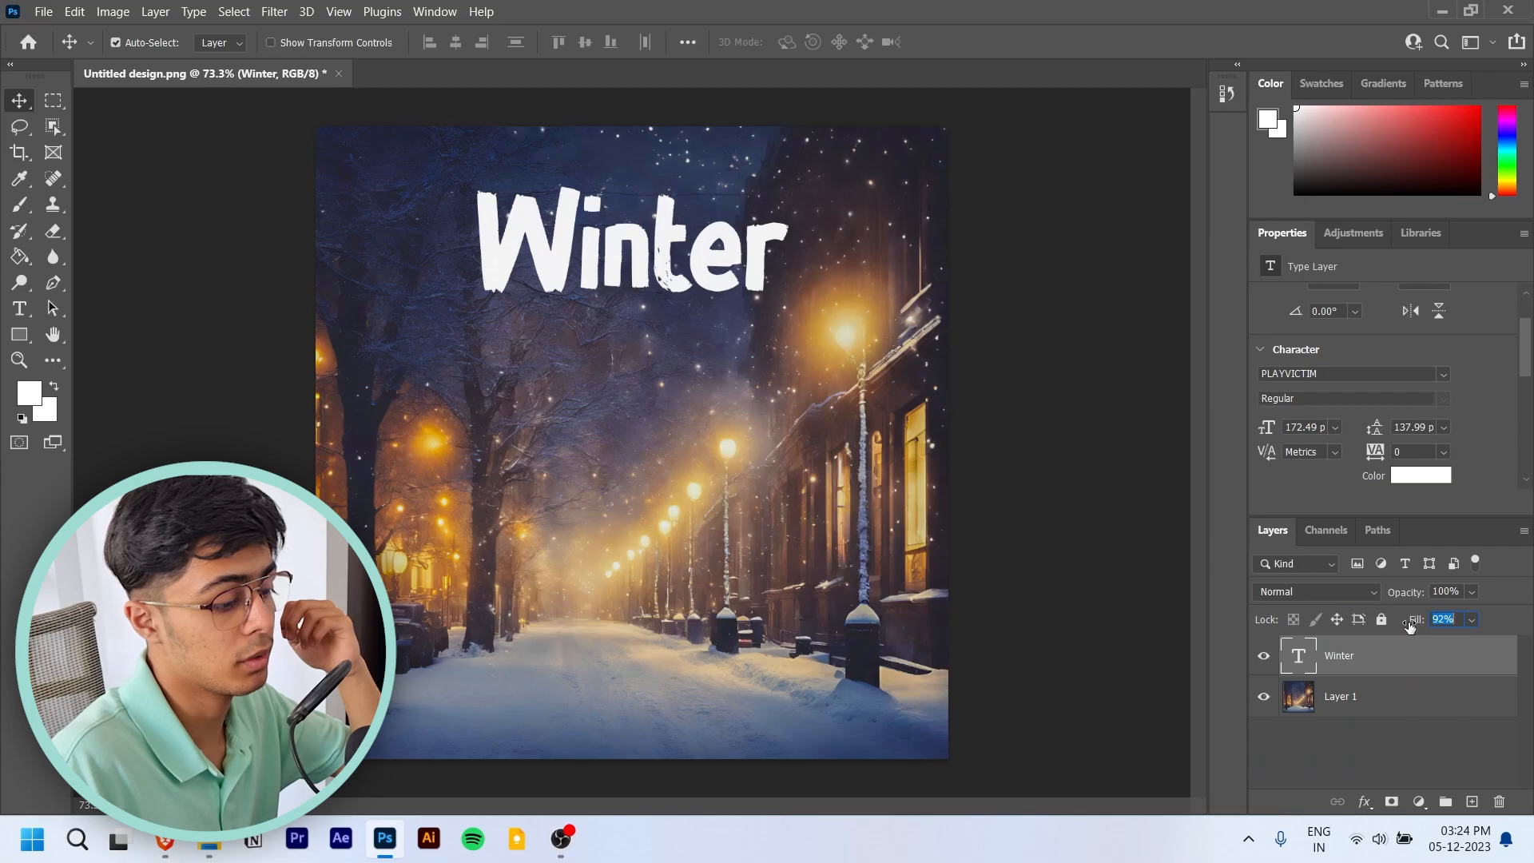
- Lower the Winter layer's Fill to 60%
{"action": "key", "text": "Return"}
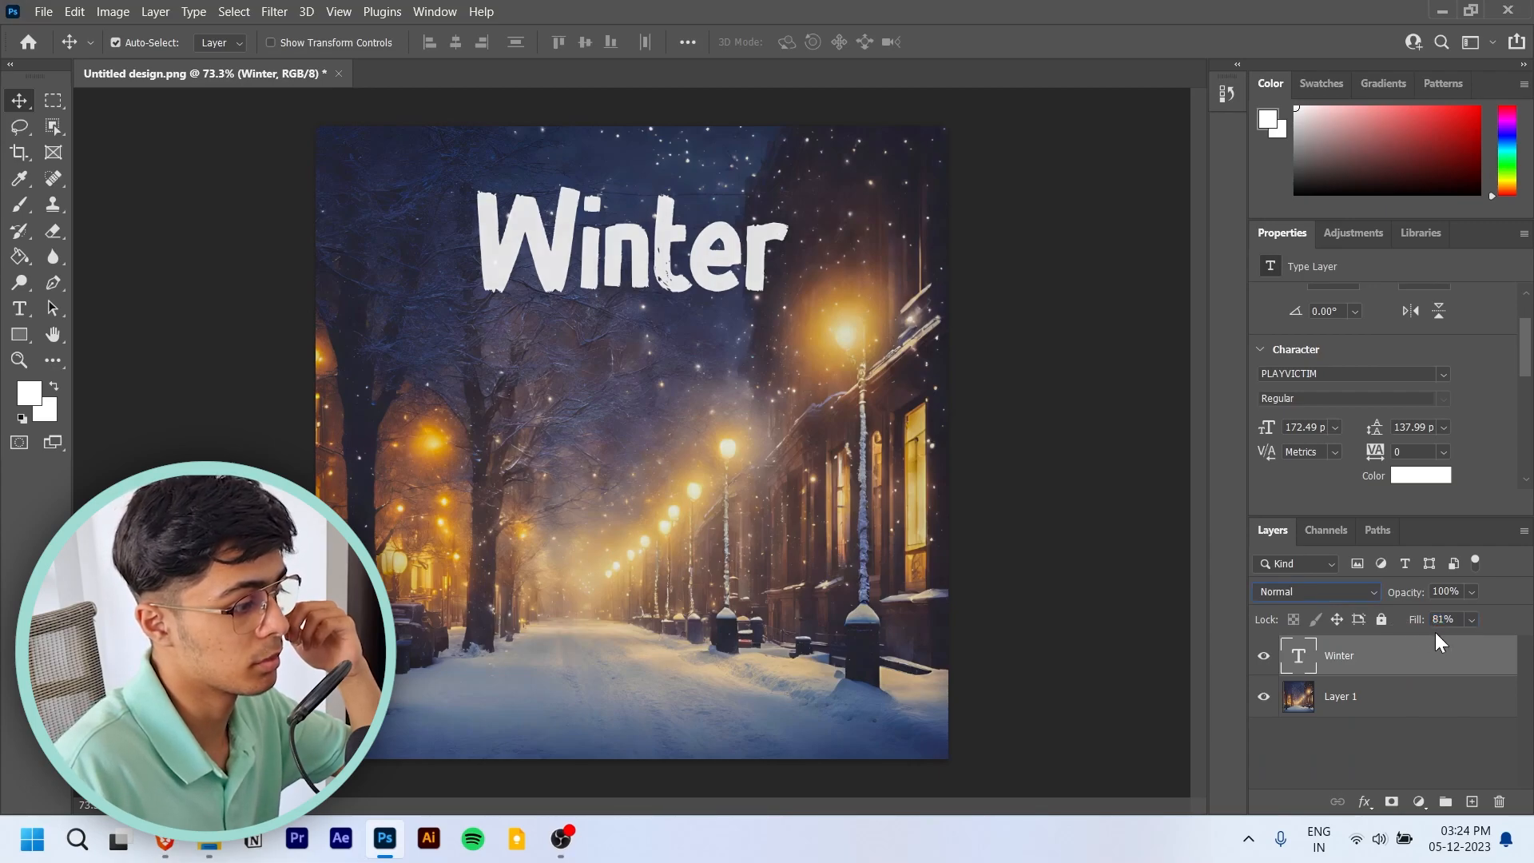
{"action": "left_click", "coordinate": [1473, 619]}
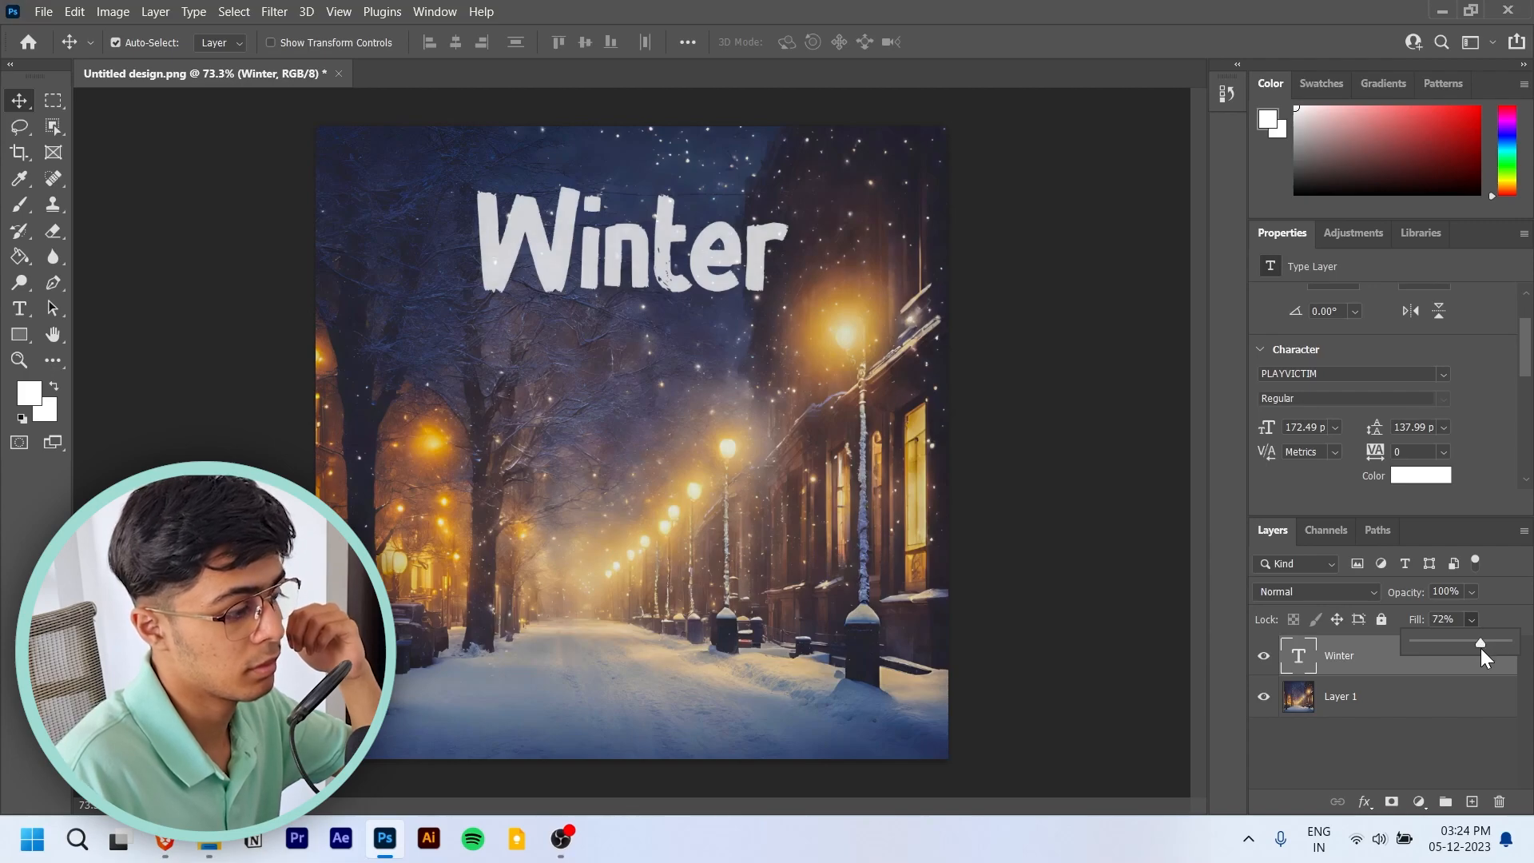
{"action": "left_click_drag", "start_coordinate": [1473, 642], "coordinate": [1469, 641]}
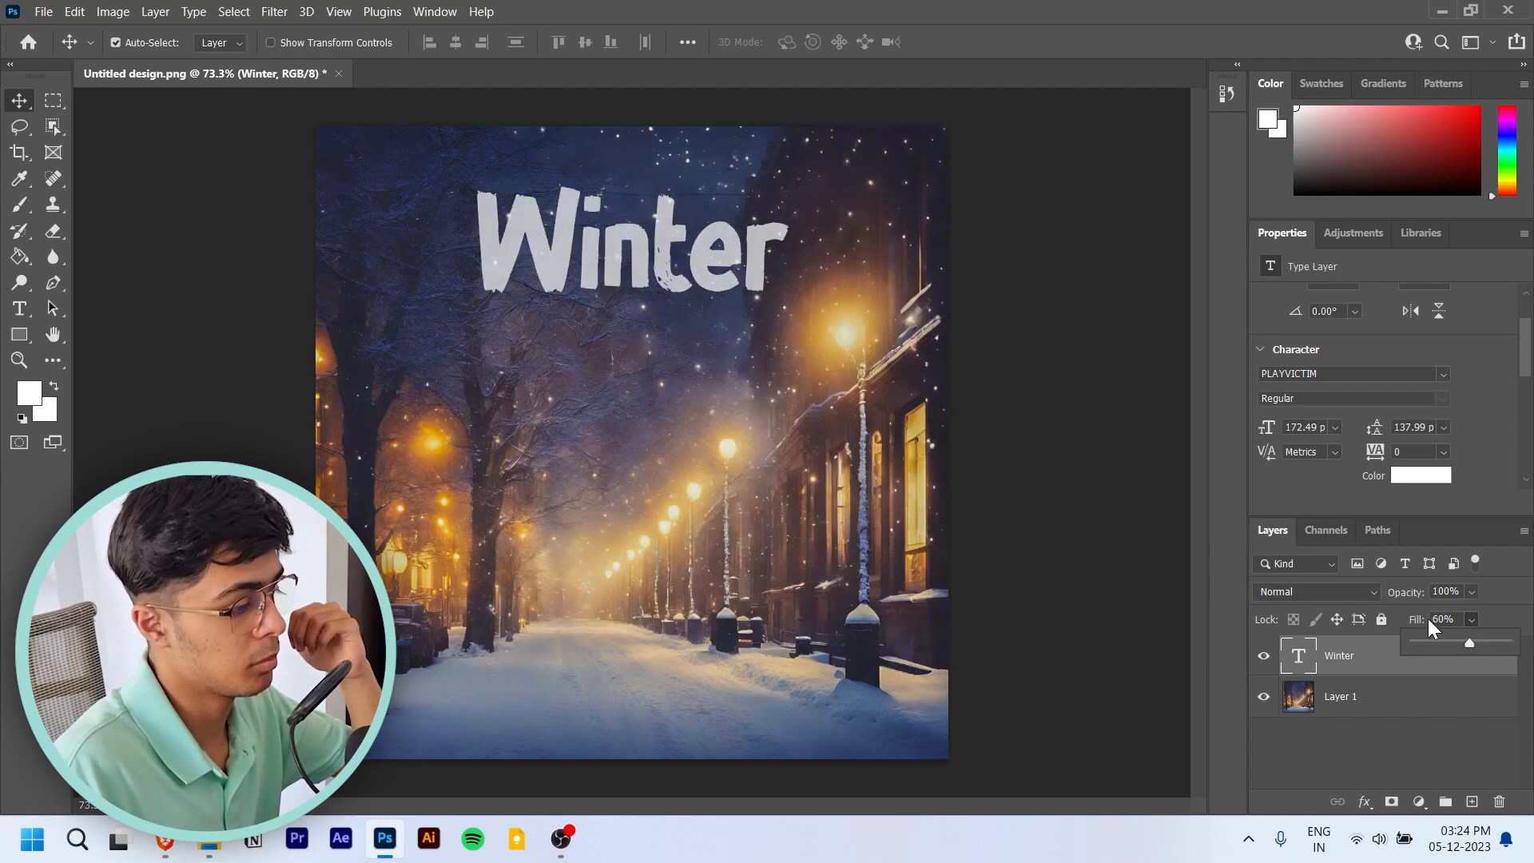
- Set the "Winter" text's color to d7d7ba, sampled from the large street lamp's glow
{"action": "left_click", "coordinate": [1403, 477]}
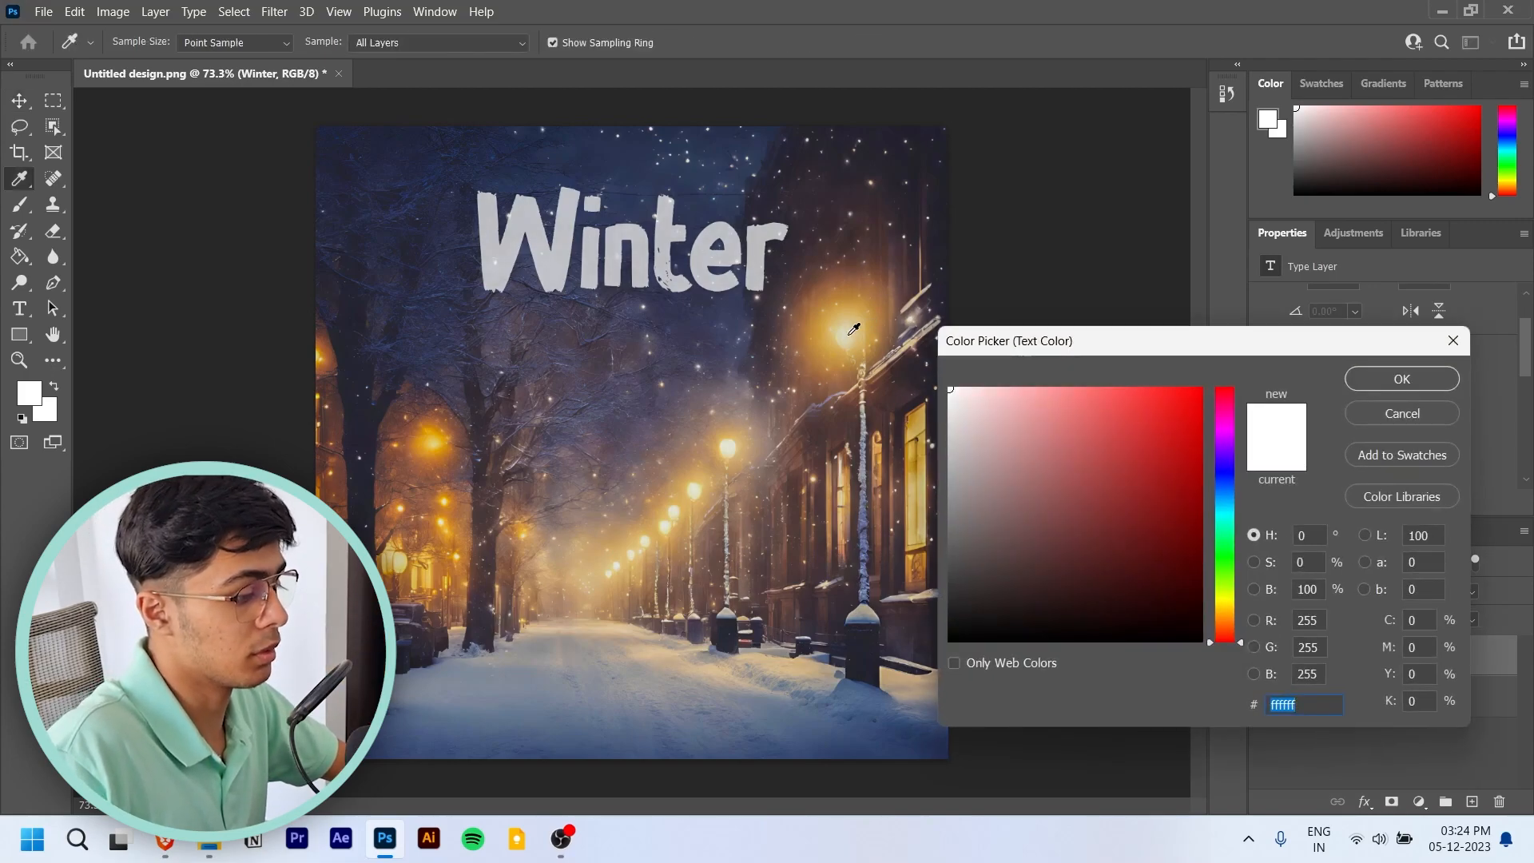
{"action": "left_click", "coordinate": [852, 331]}
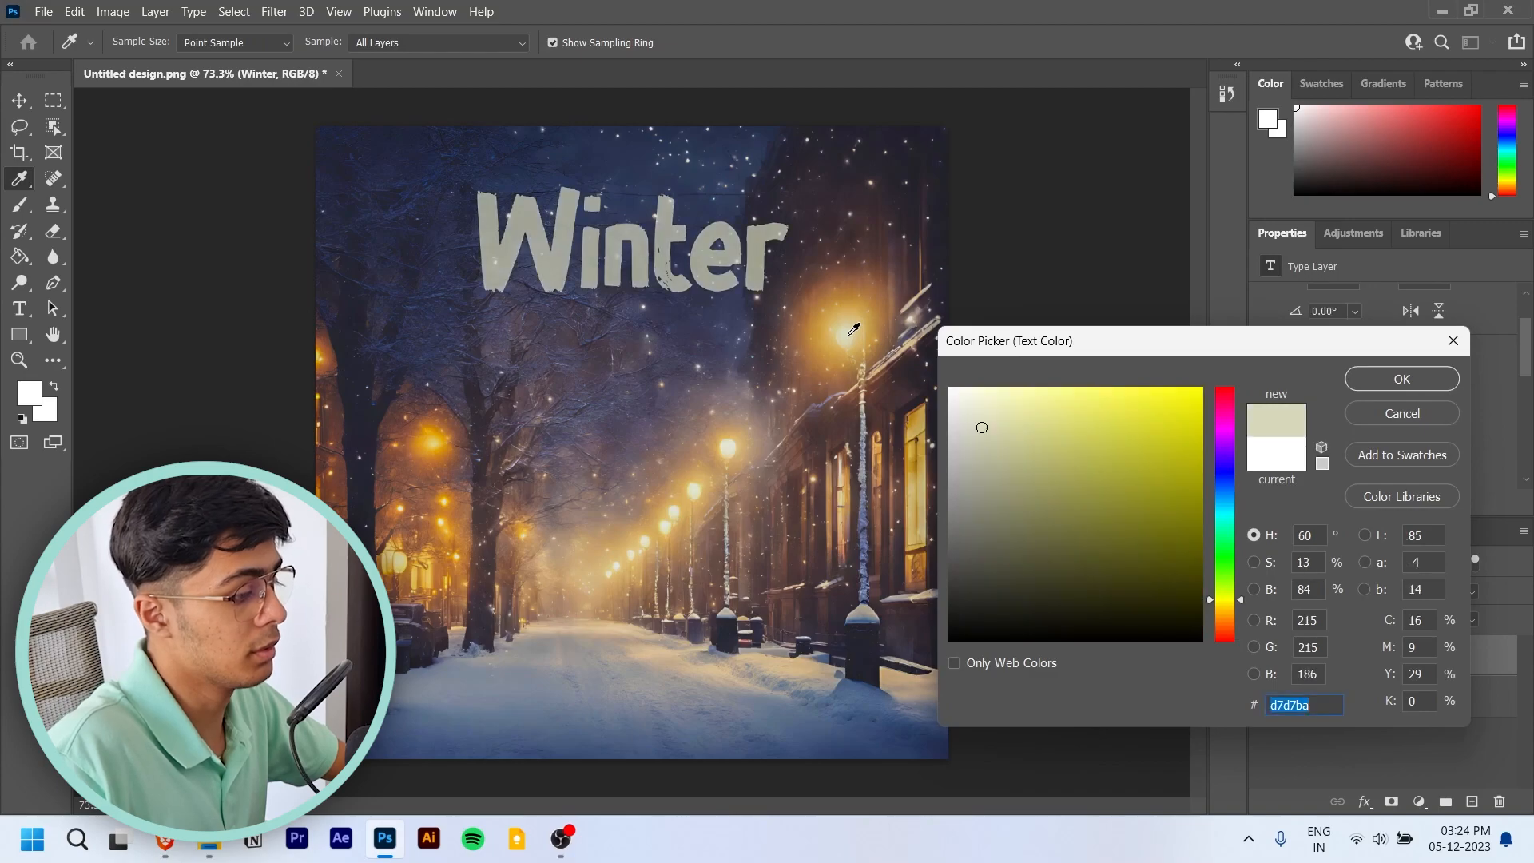
{"action": "left_click", "coordinate": [1403, 380]}
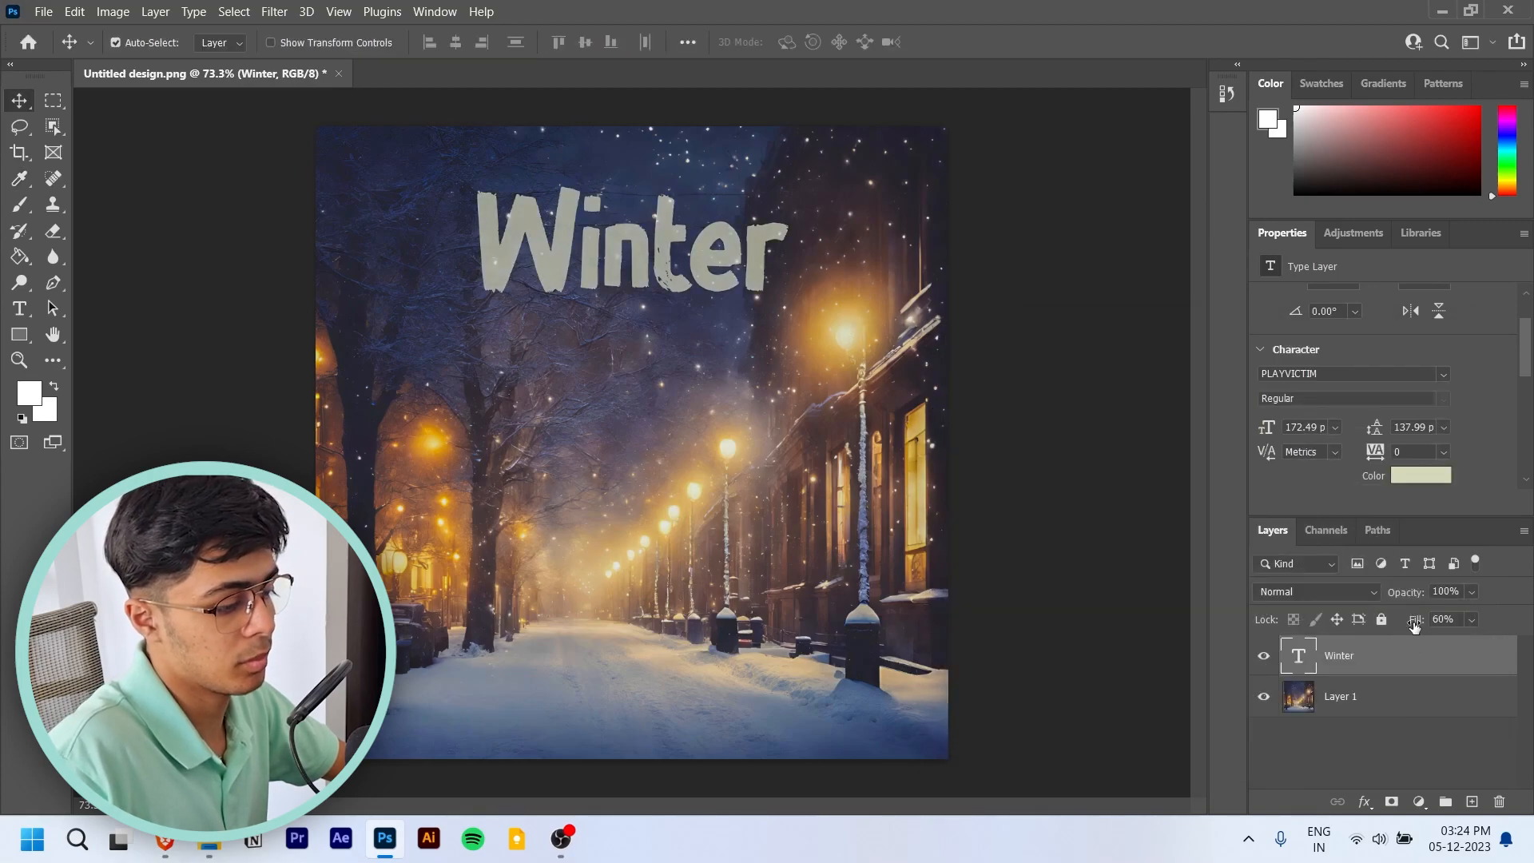
- Sample the large street lamp's glow for the text color and intensify it to the yellow f5c535
{"action": "left_click", "coordinate": [1422, 479]}
{"action": "left_click", "coordinate": [848, 330]}
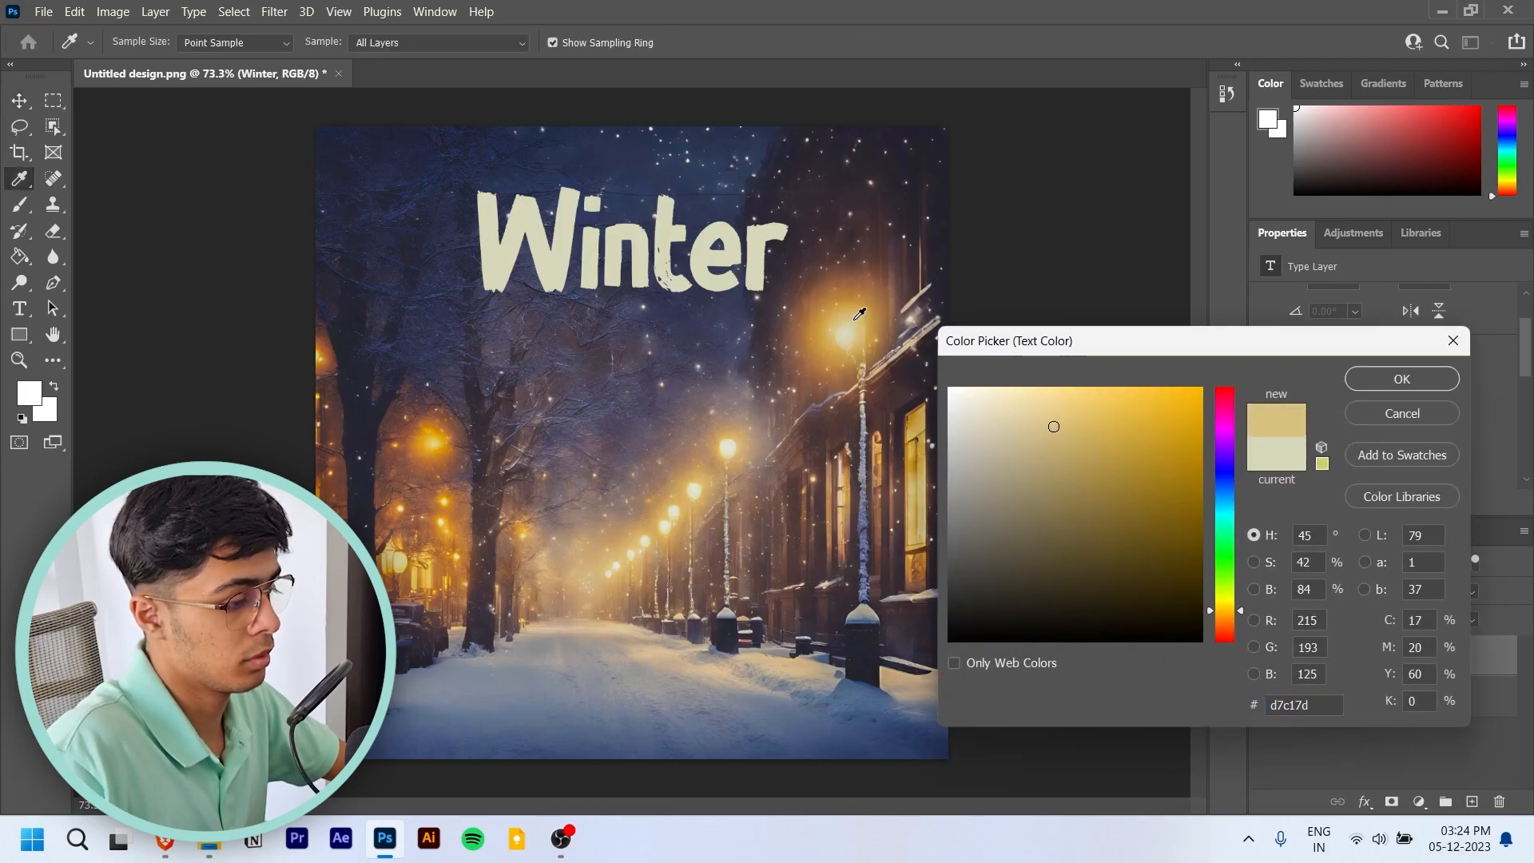
{"action": "left_click", "coordinate": [856, 315]}
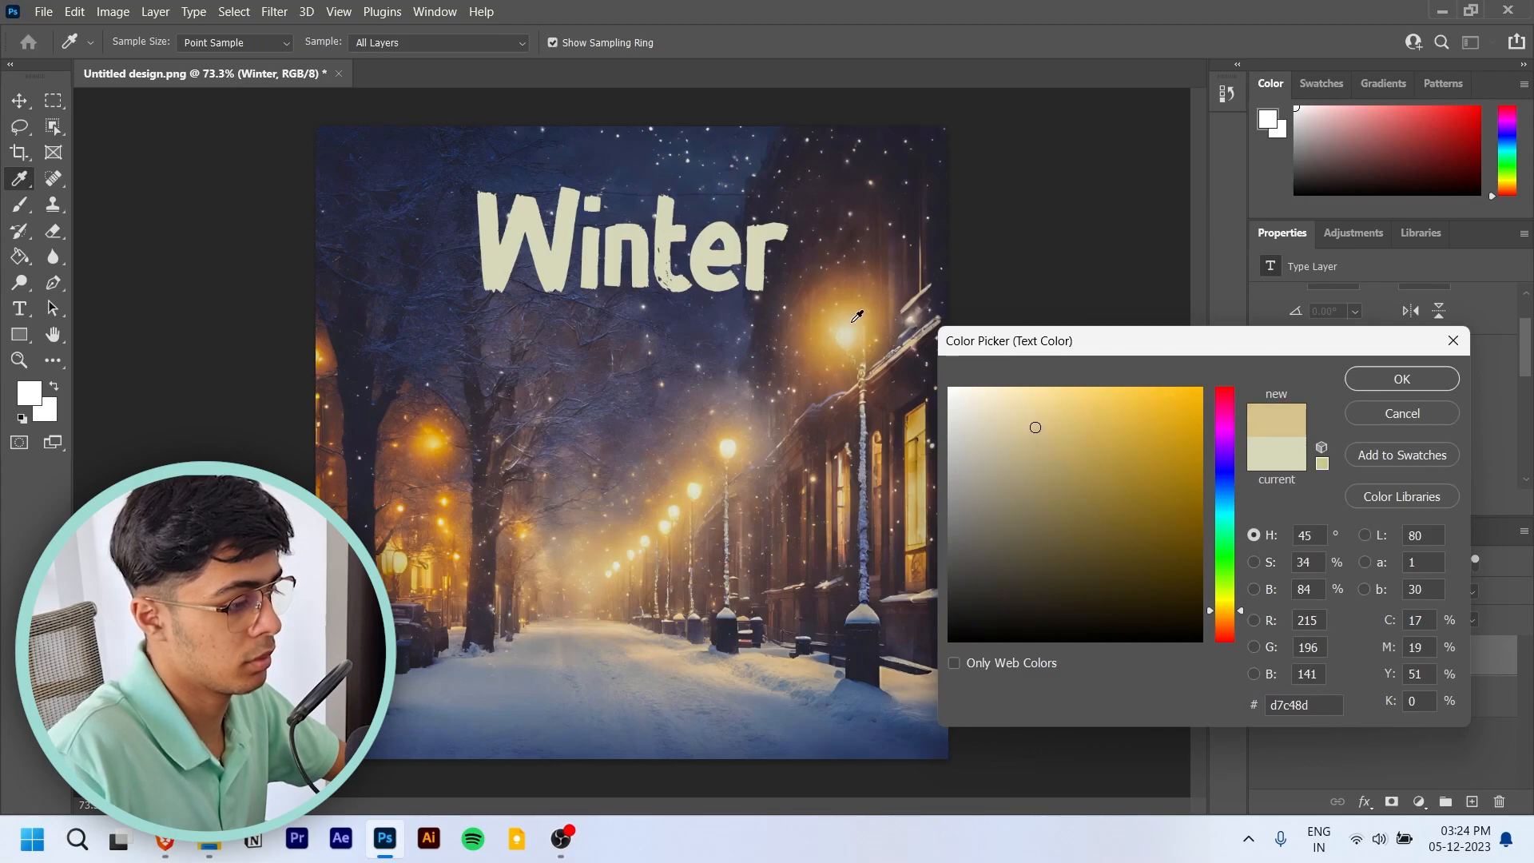
{"action": "mouse_move", "coordinate": [1142, 410]}
{"action": "left_mouse_down"}
{"action": "mouse_move", "coordinate": [1195, 402]}
{"action": "mouse_move", "coordinate": [1148, 397]}
{"action": "left_mouse_up"}
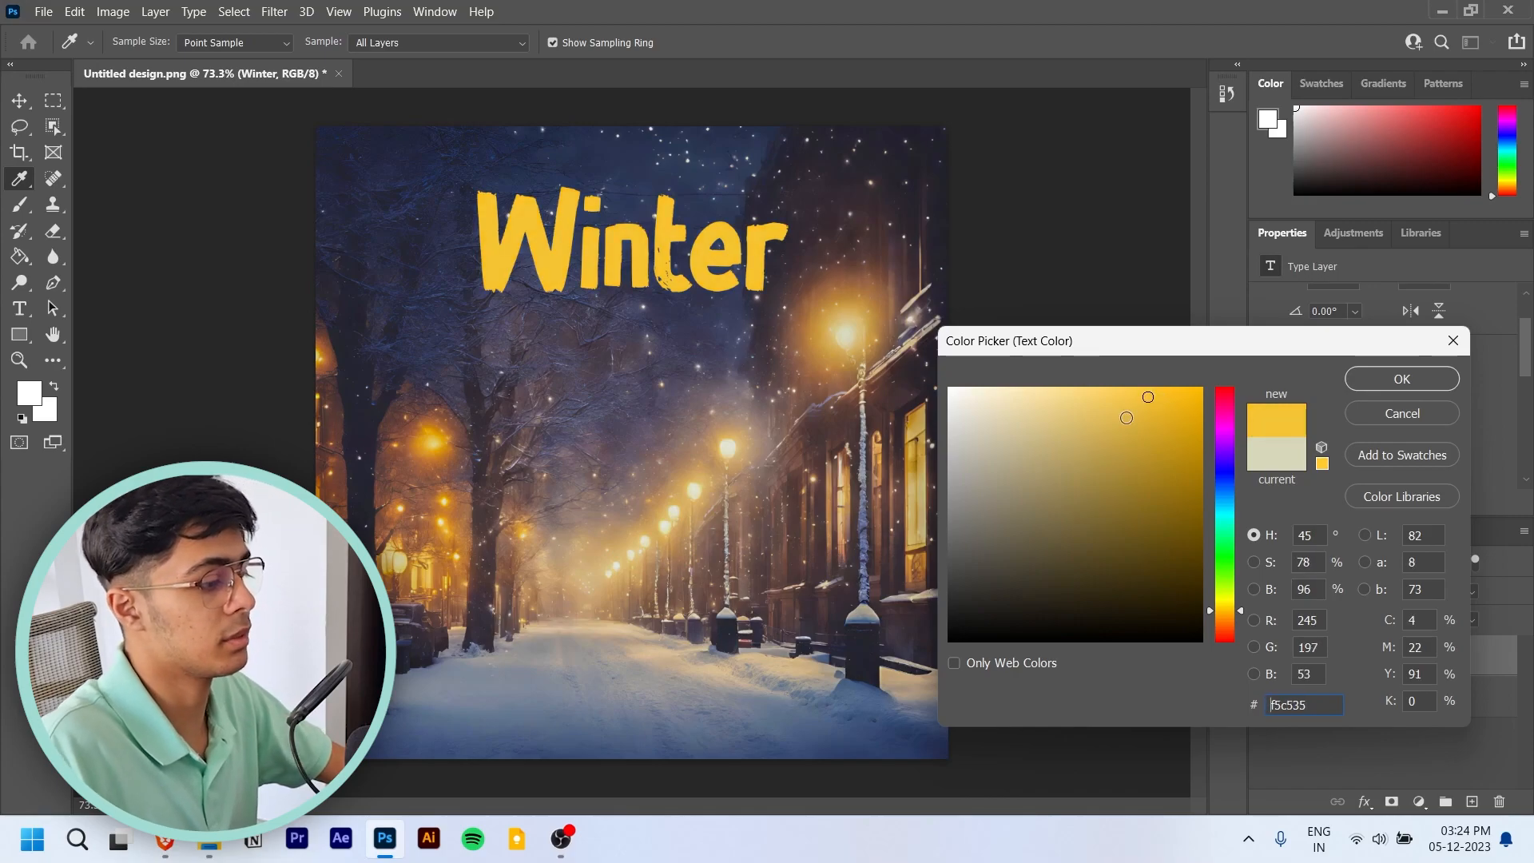
- Try further text colors sampled from the lamps in the image, including the yellow ffd959 and white ffffff
{"action": "left_click", "coordinate": [438, 435]}
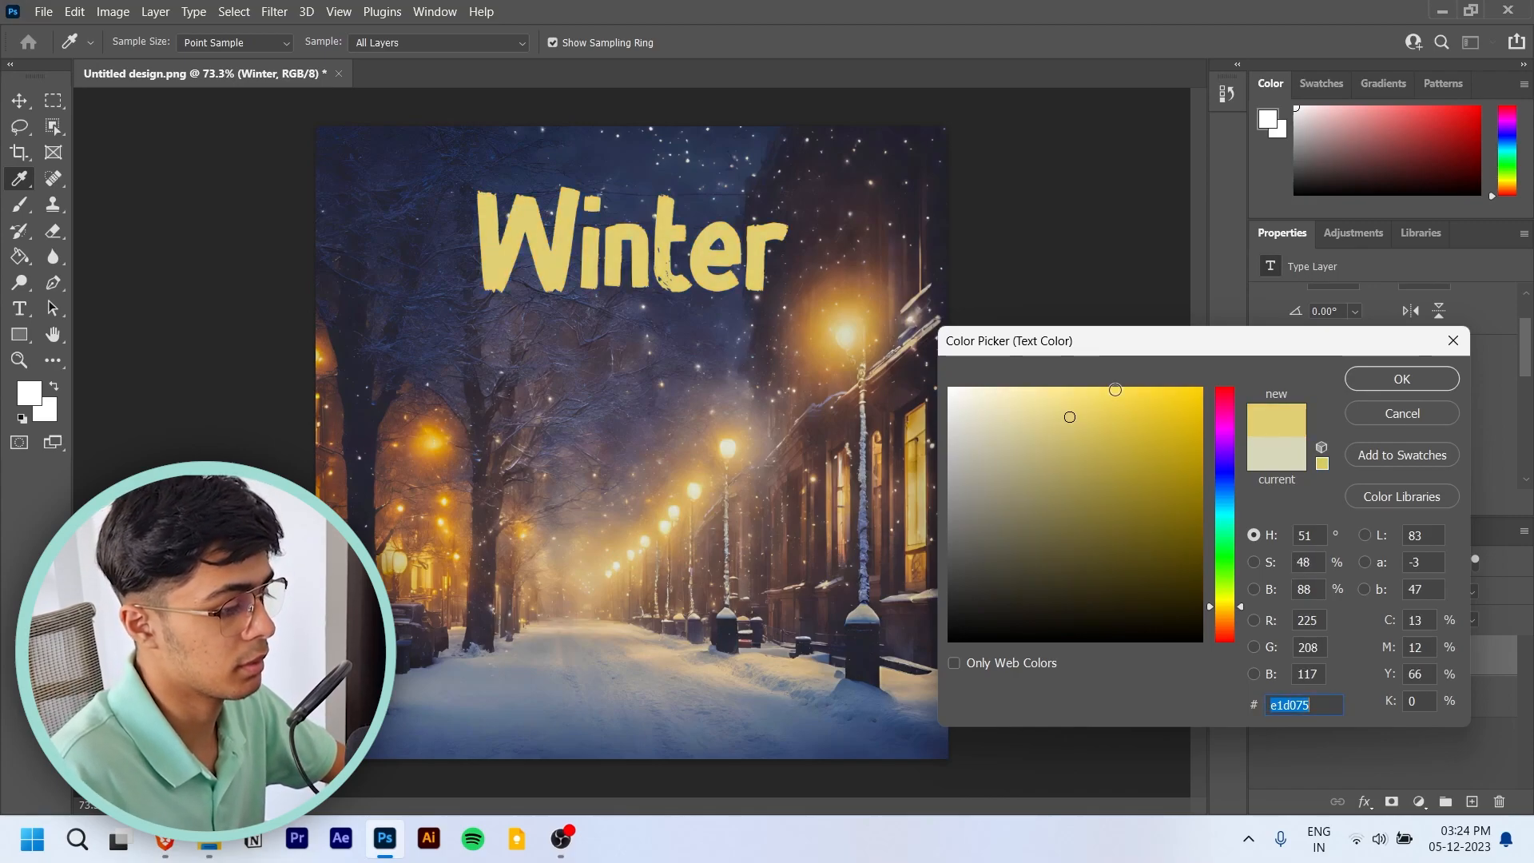
{"action": "left_click_drag", "start_coordinate": [848, 322], "coordinate": [861, 324]}
{"action": "double_click", "coordinate": [1283, 704]}
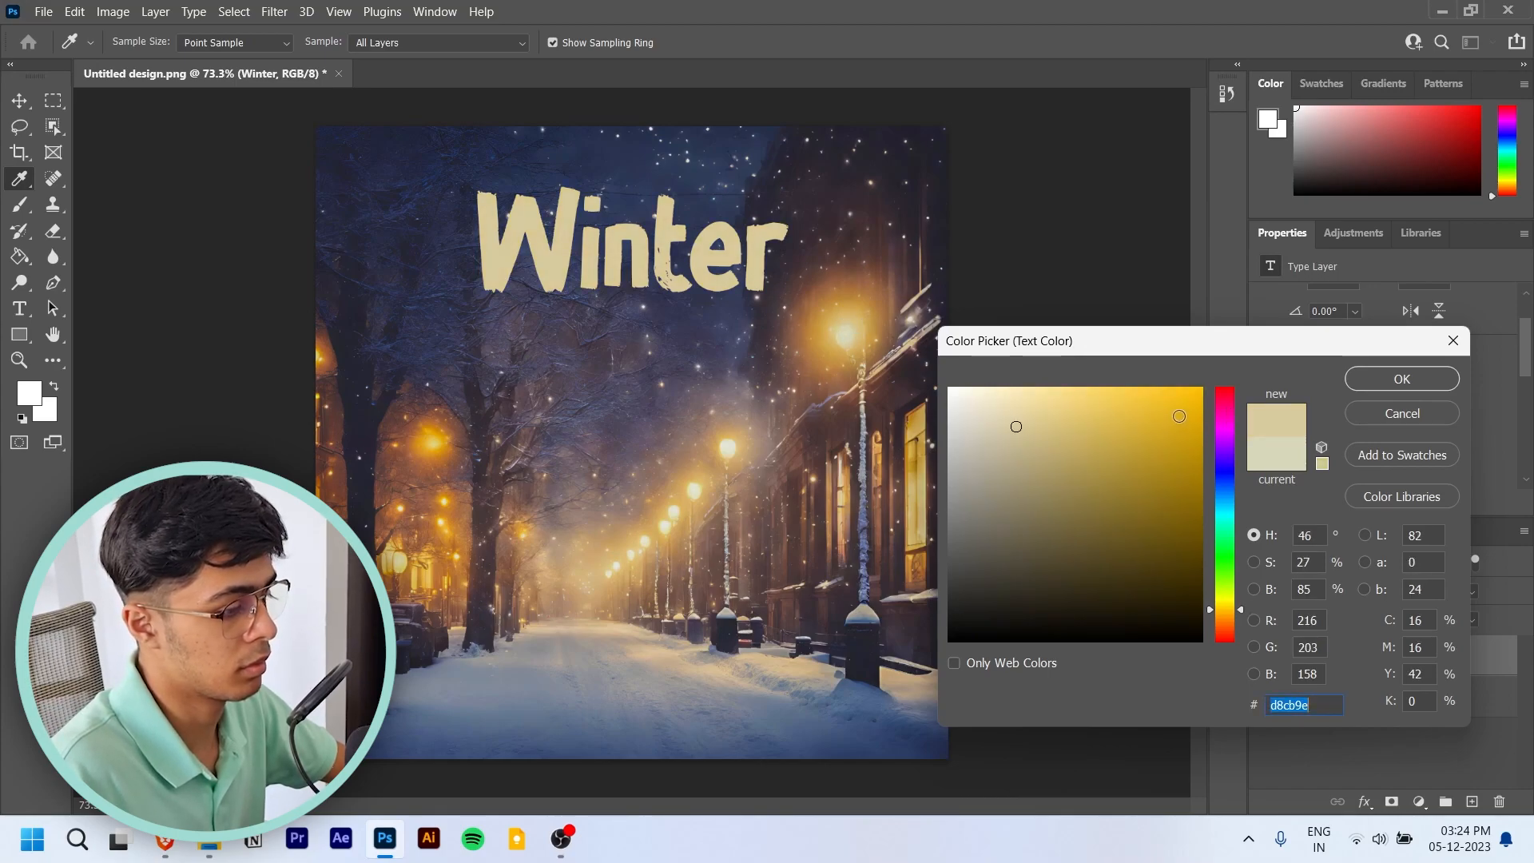
{"action": "type", "text": "f9ca2b"}
{"action": "left_click_drag", "start_coordinate": [1158, 394], "coordinate": [1115, 390]}
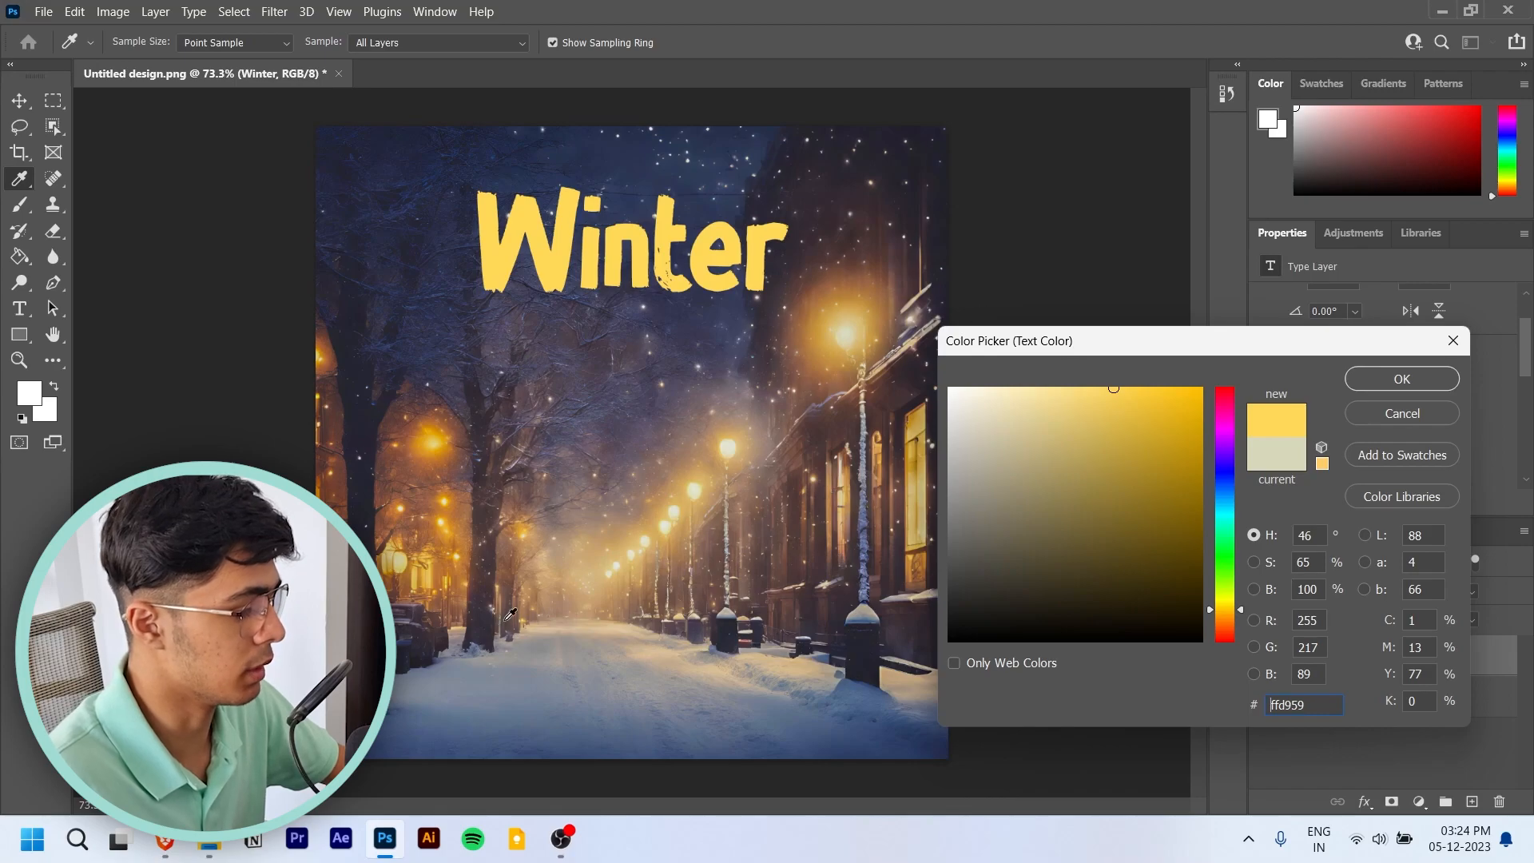
{"action": "left_click", "coordinate": [650, 533]}
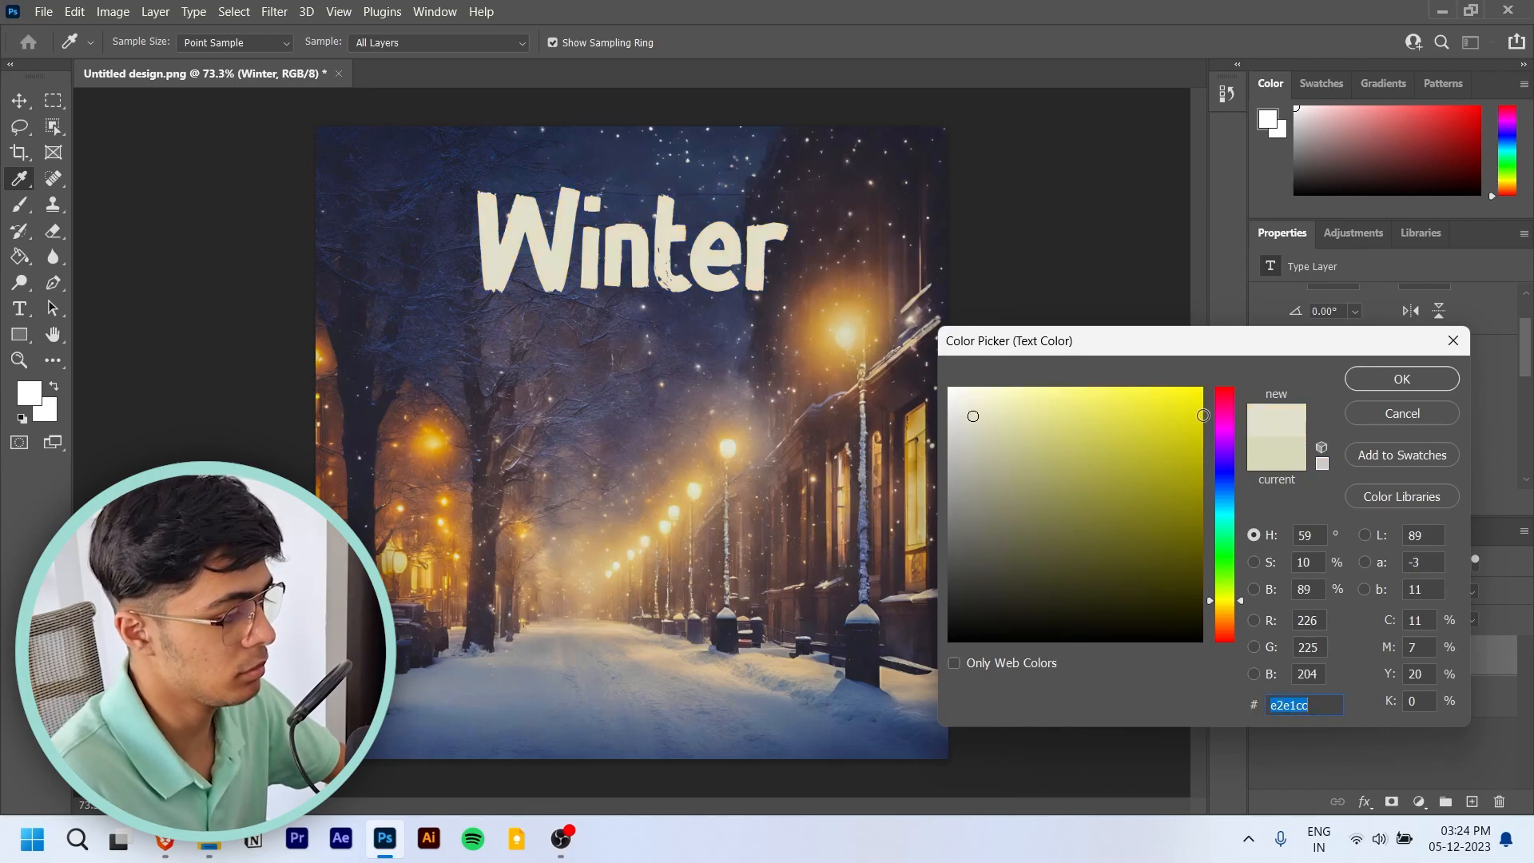
{"action": "left_click_drag", "start_coordinate": [973, 416], "coordinate": [949, 388]}
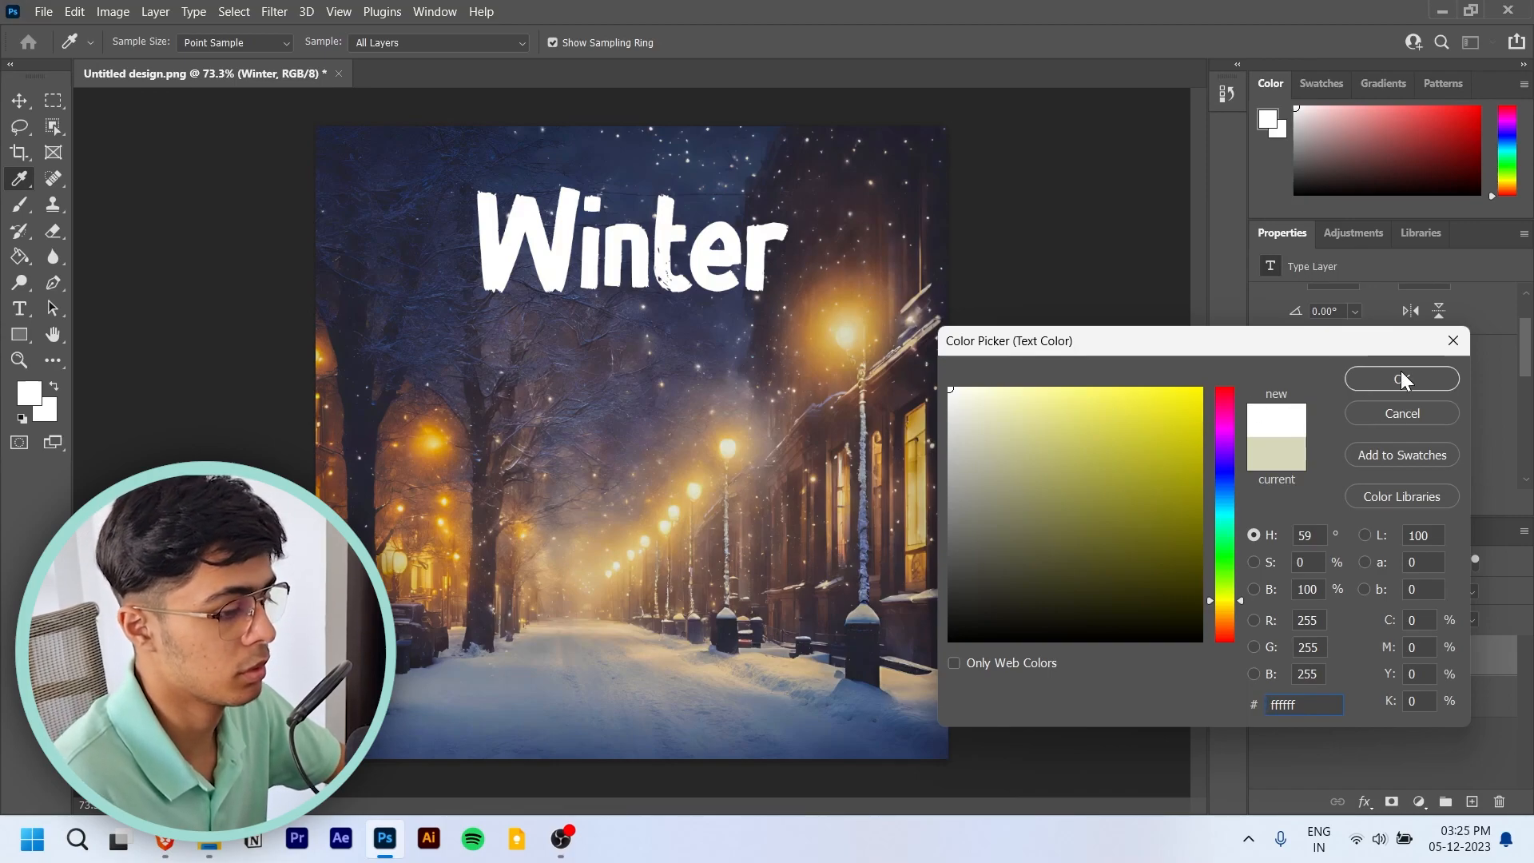
- Sample the large lamp's glow again and apply the brighter yellow ffd451 to the "Winter" text
{"action": "left_click", "coordinate": [819, 329]}
{"action": "mouse_move", "coordinate": [1045, 429]}
{"action": "left_mouse_down"}
{"action": "mouse_move", "coordinate": [1114, 387]}
{"action": "mouse_move", "coordinate": [1184, 385]}
{"action": "left_mouse_up"}
{"action": "left_click", "coordinate": [1126, 388]}
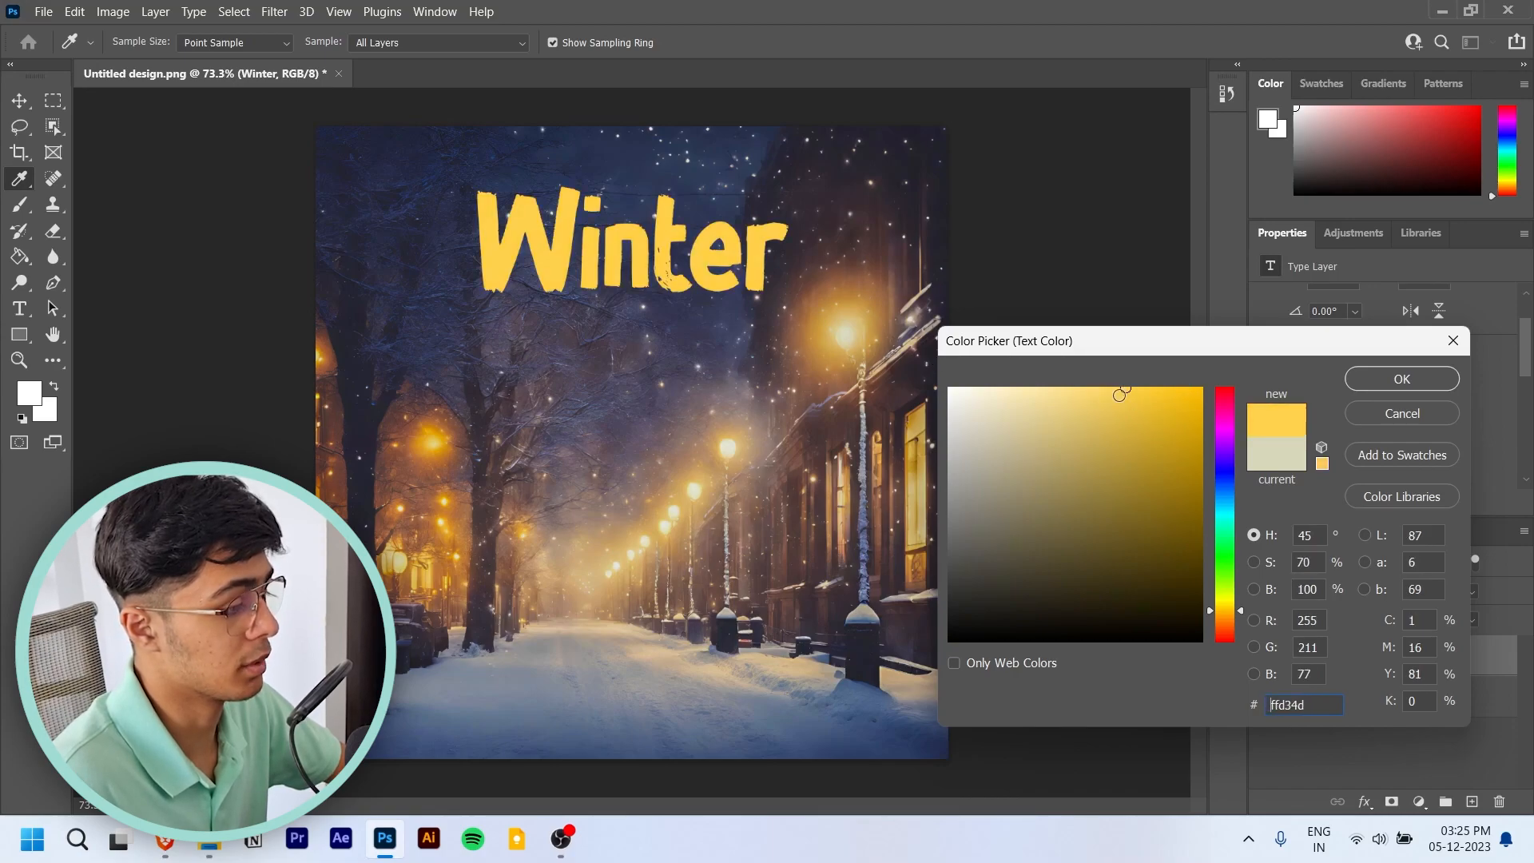
{"action": "left_click", "coordinate": [1106, 393]}
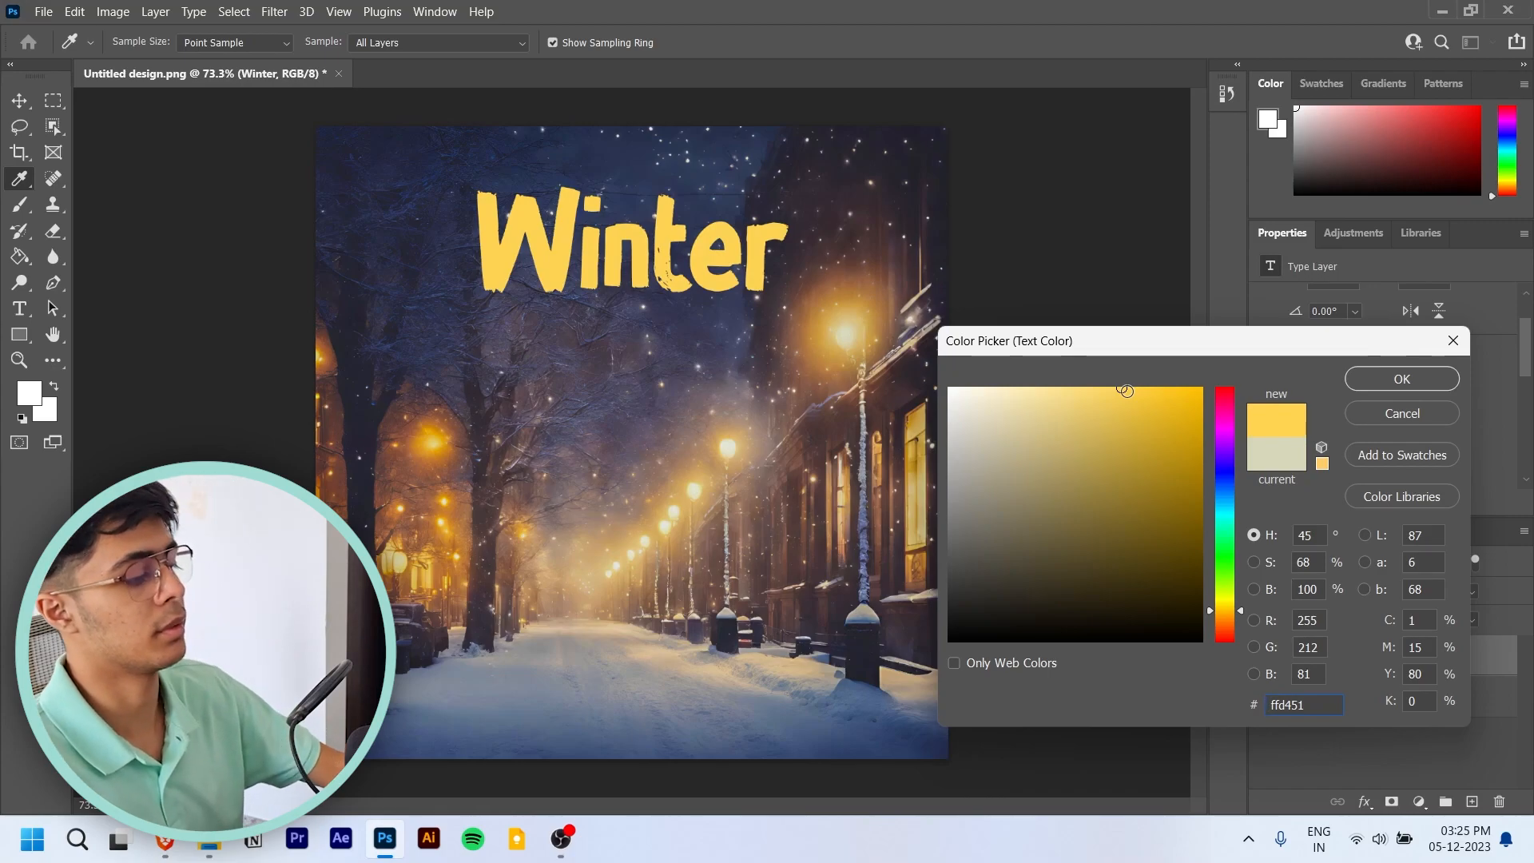
{"action": "left_click", "coordinate": [1403, 379]}
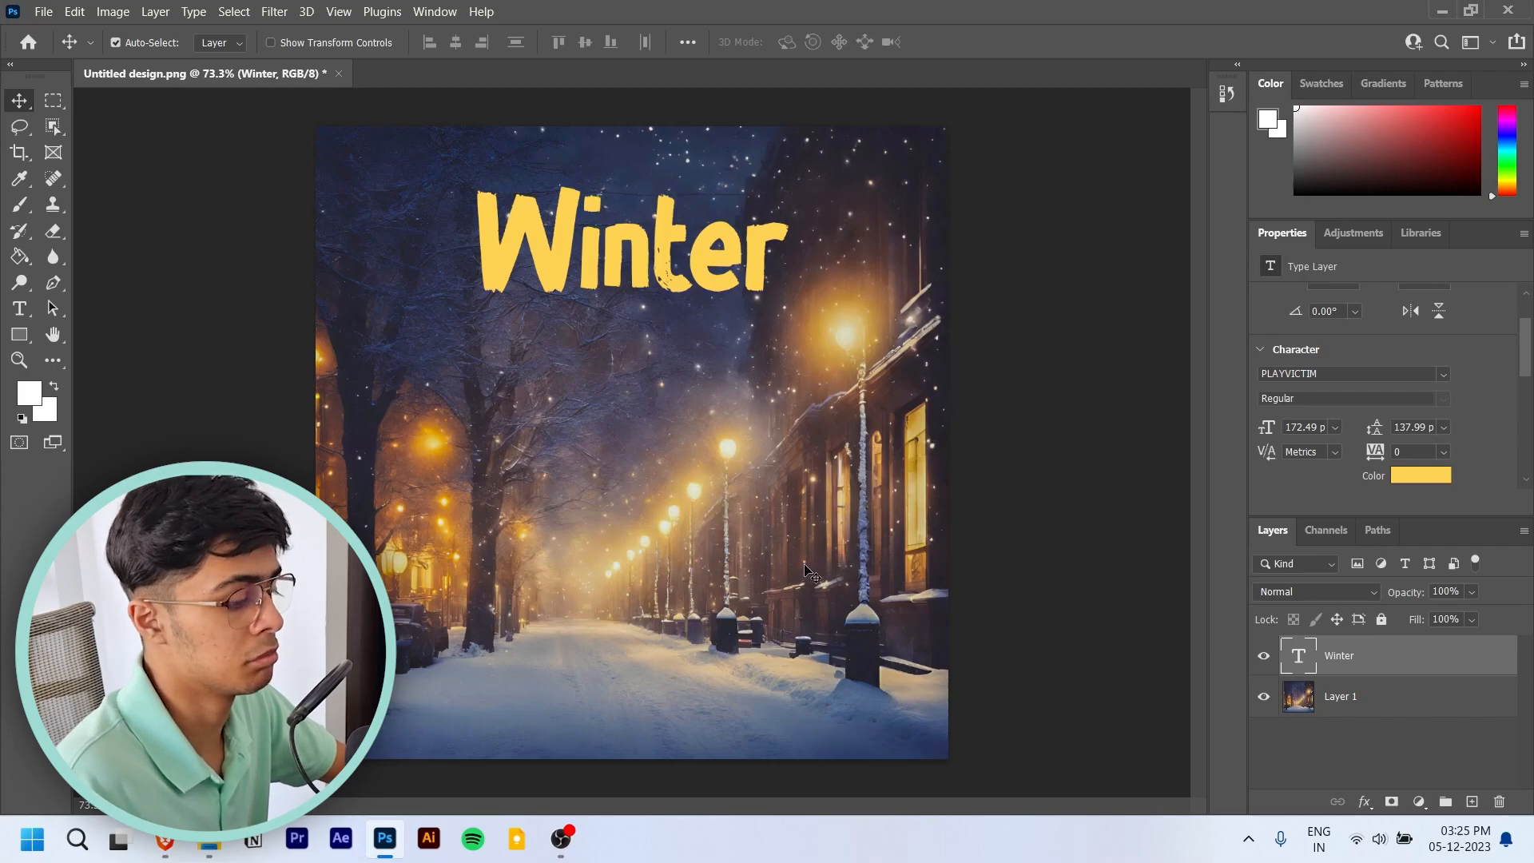
- Switch to the Brave browser and open texturelabs.org in a new tab
{"action": "left_click", "coordinate": [163, 841]}
{"action": "key", "text": "ctrl+t"}
{"action": "type", "text": "text"}
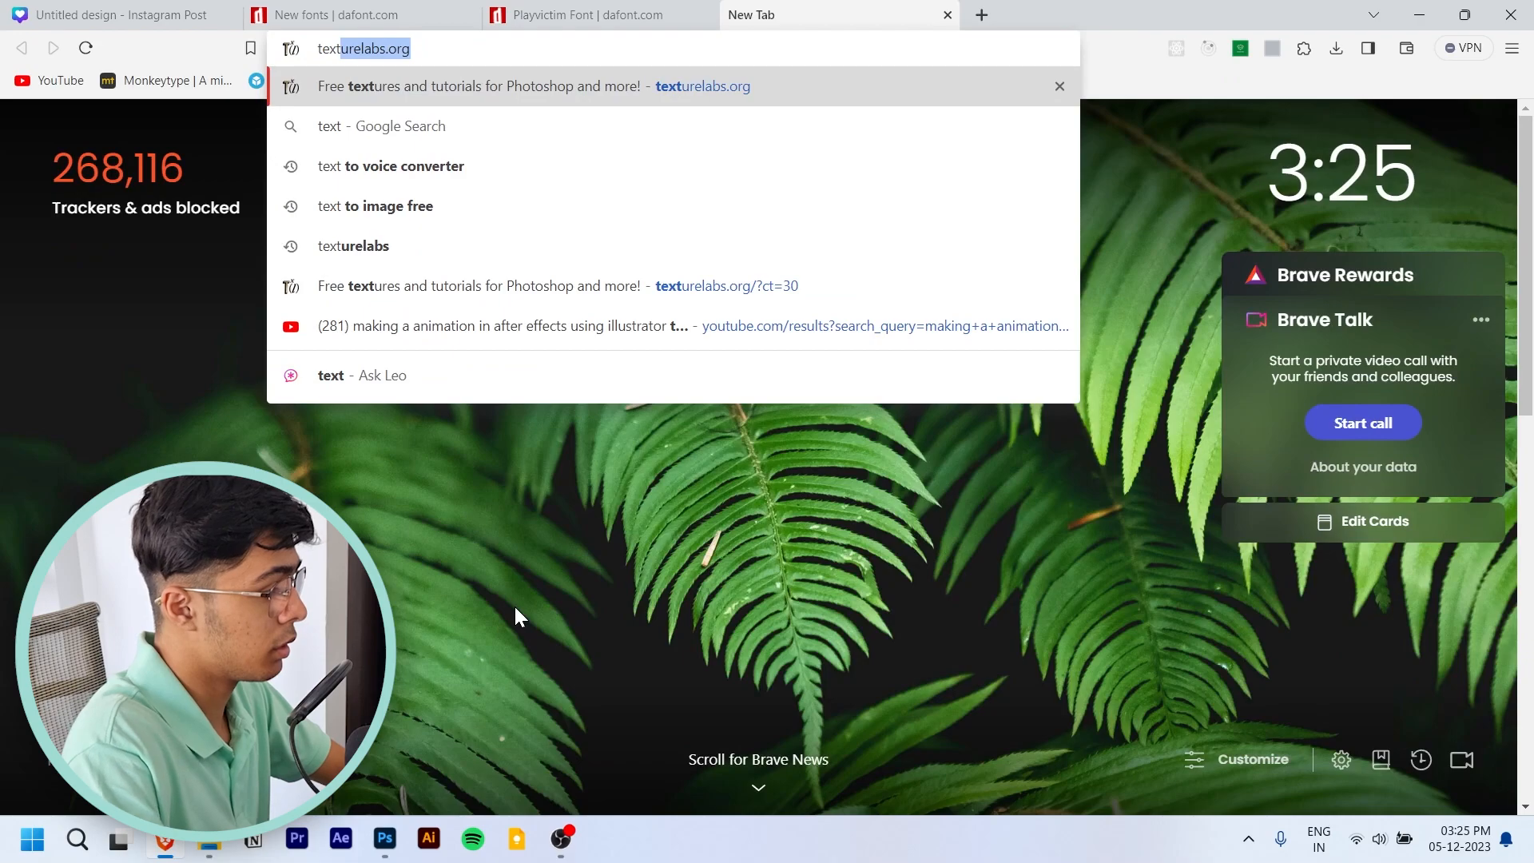
{"action": "key", "text": "Return"}
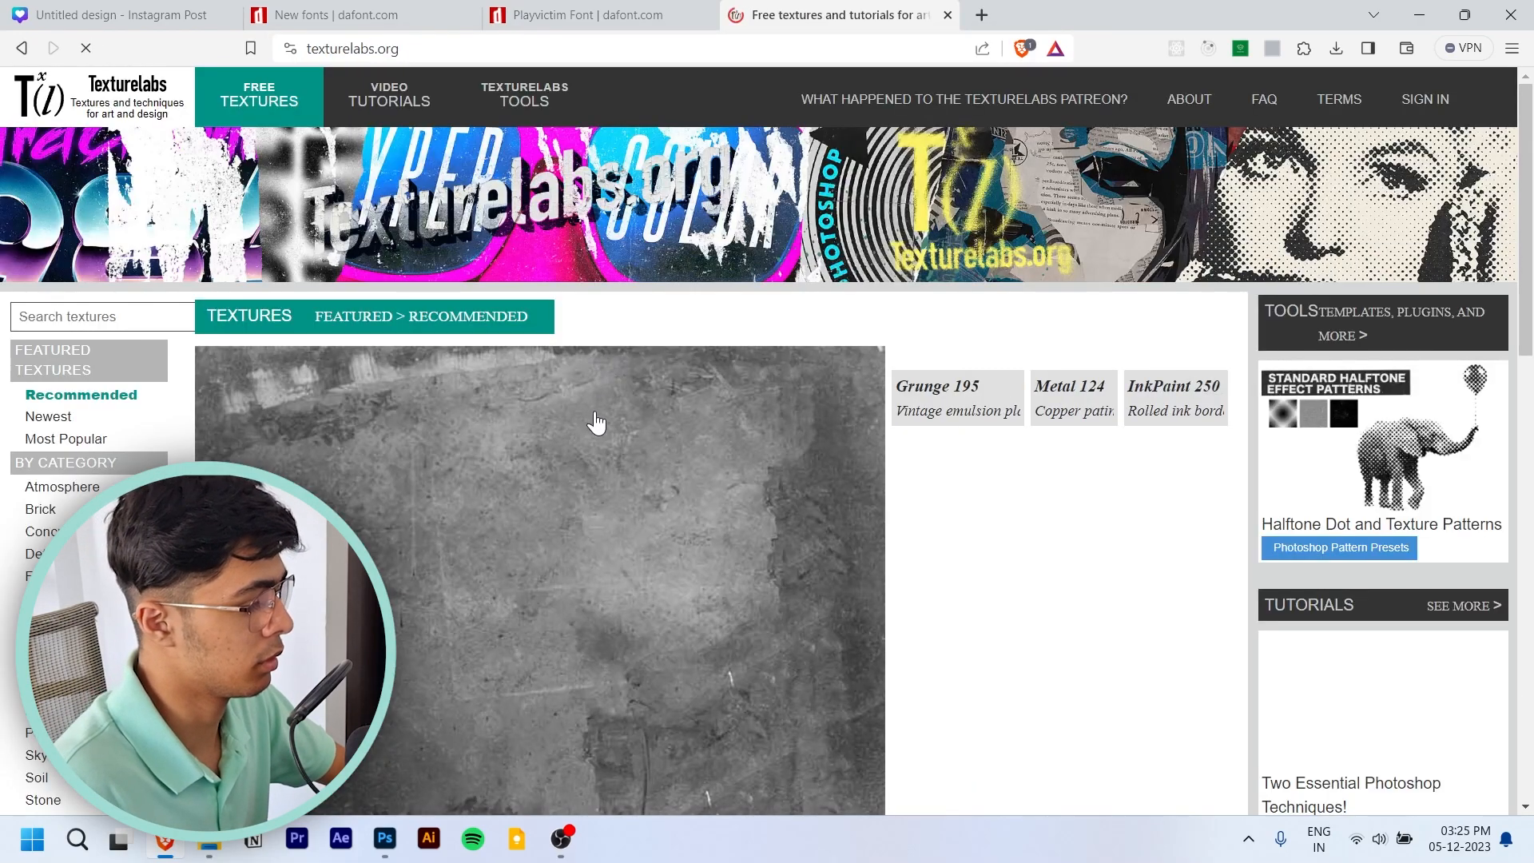
- Browse the recommended textures on Texturelabs for one that suits the winter poster
{"action": "scroll", "coordinate": [595, 424], "scroll_direction": "down", "scroll_amount": 3}
{"action": "scroll", "coordinate": [198, 392], "scroll_direction": "down", "scroll_amount": 4}
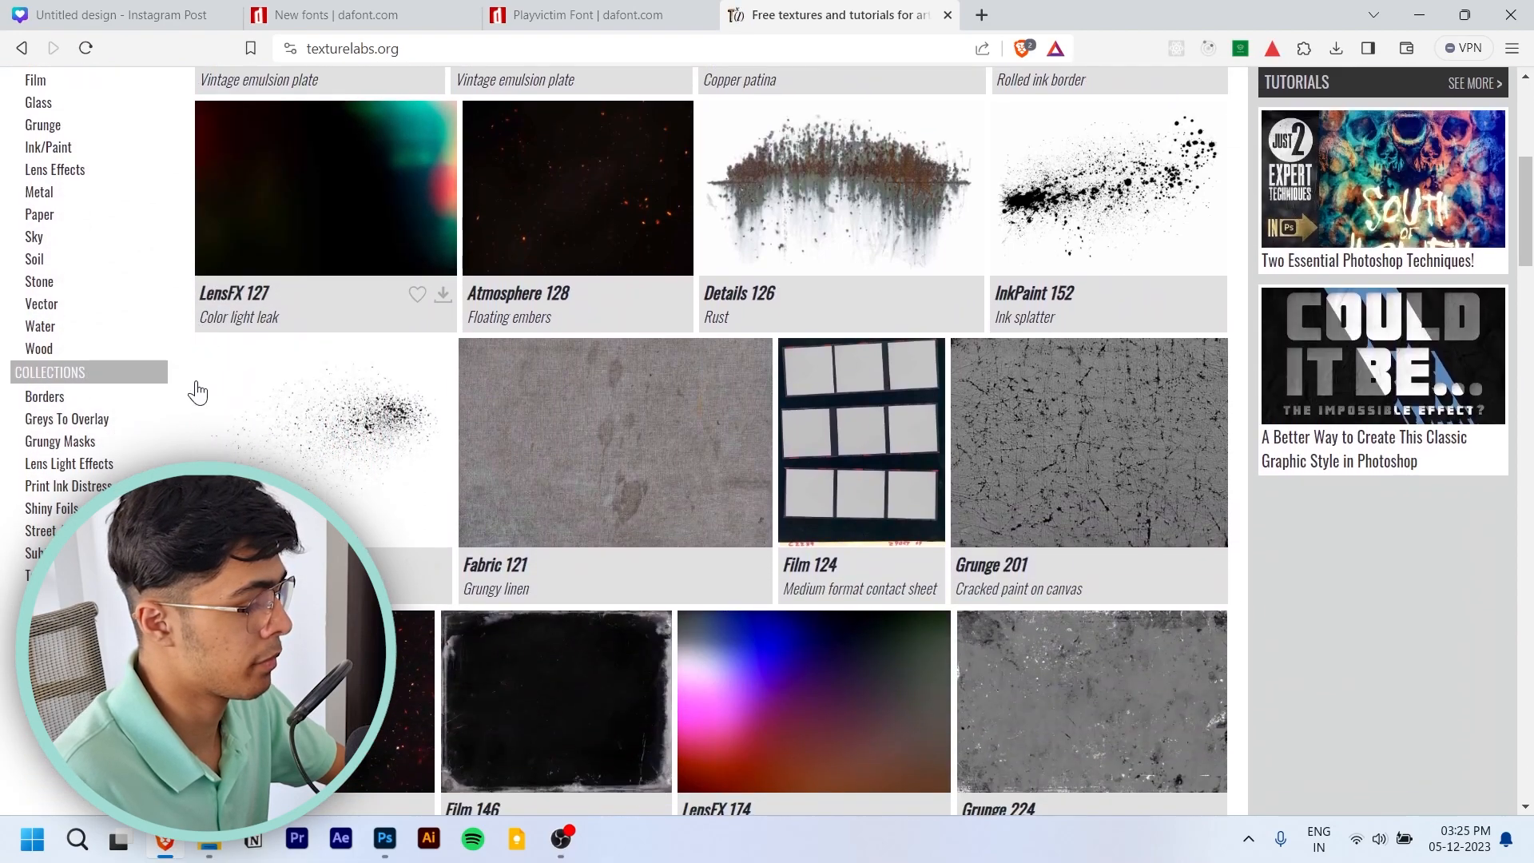
{"action": "scroll", "coordinate": [190, 400], "scroll_direction": "down", "scroll_amount": 1}
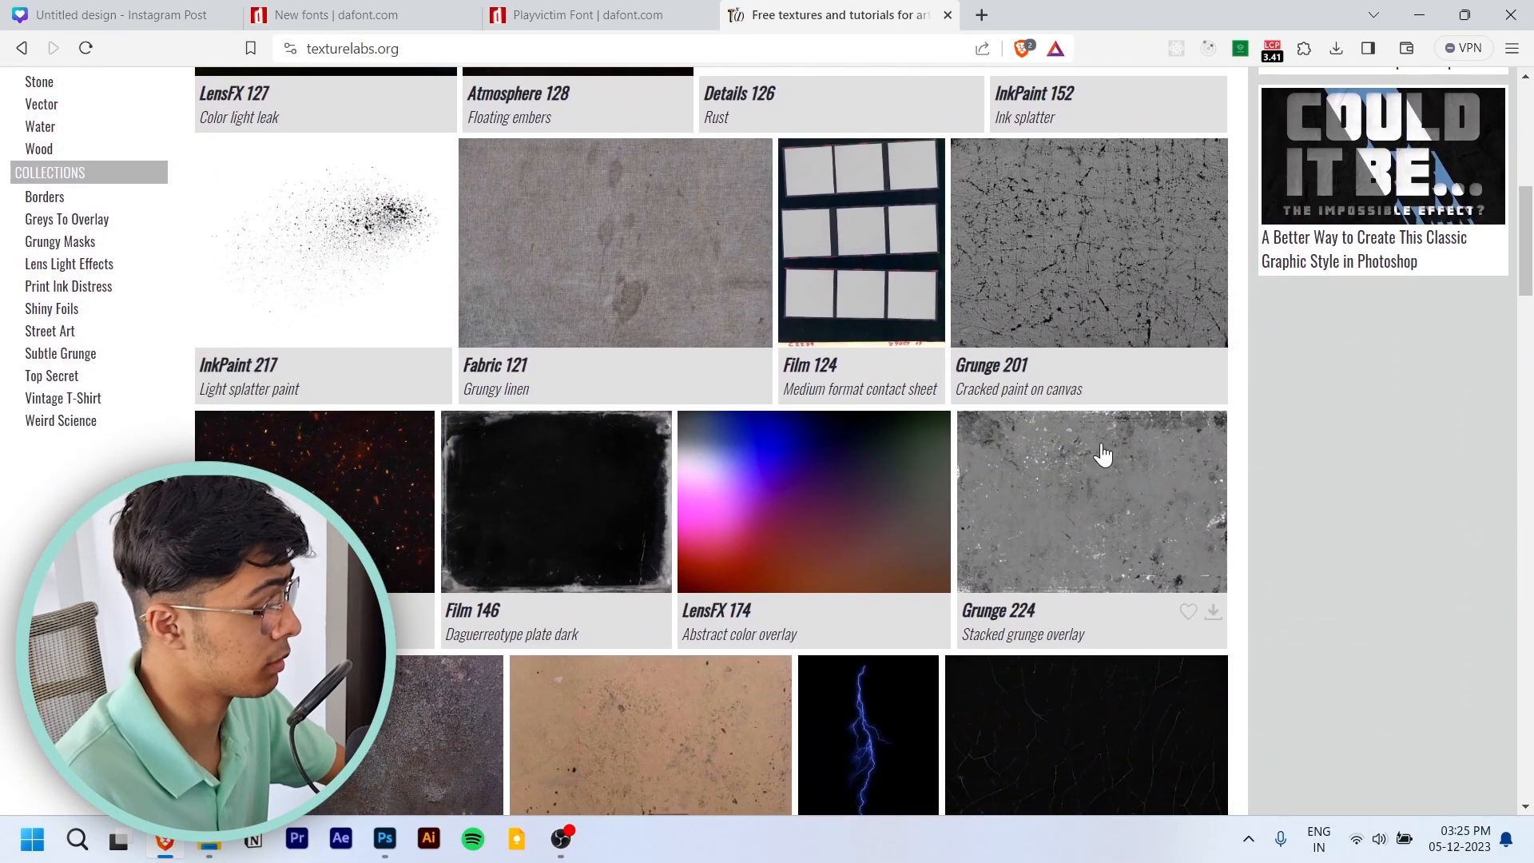
{"action": "scroll", "coordinate": [1067, 470], "scroll_direction": "down", "scroll_amount": 2}
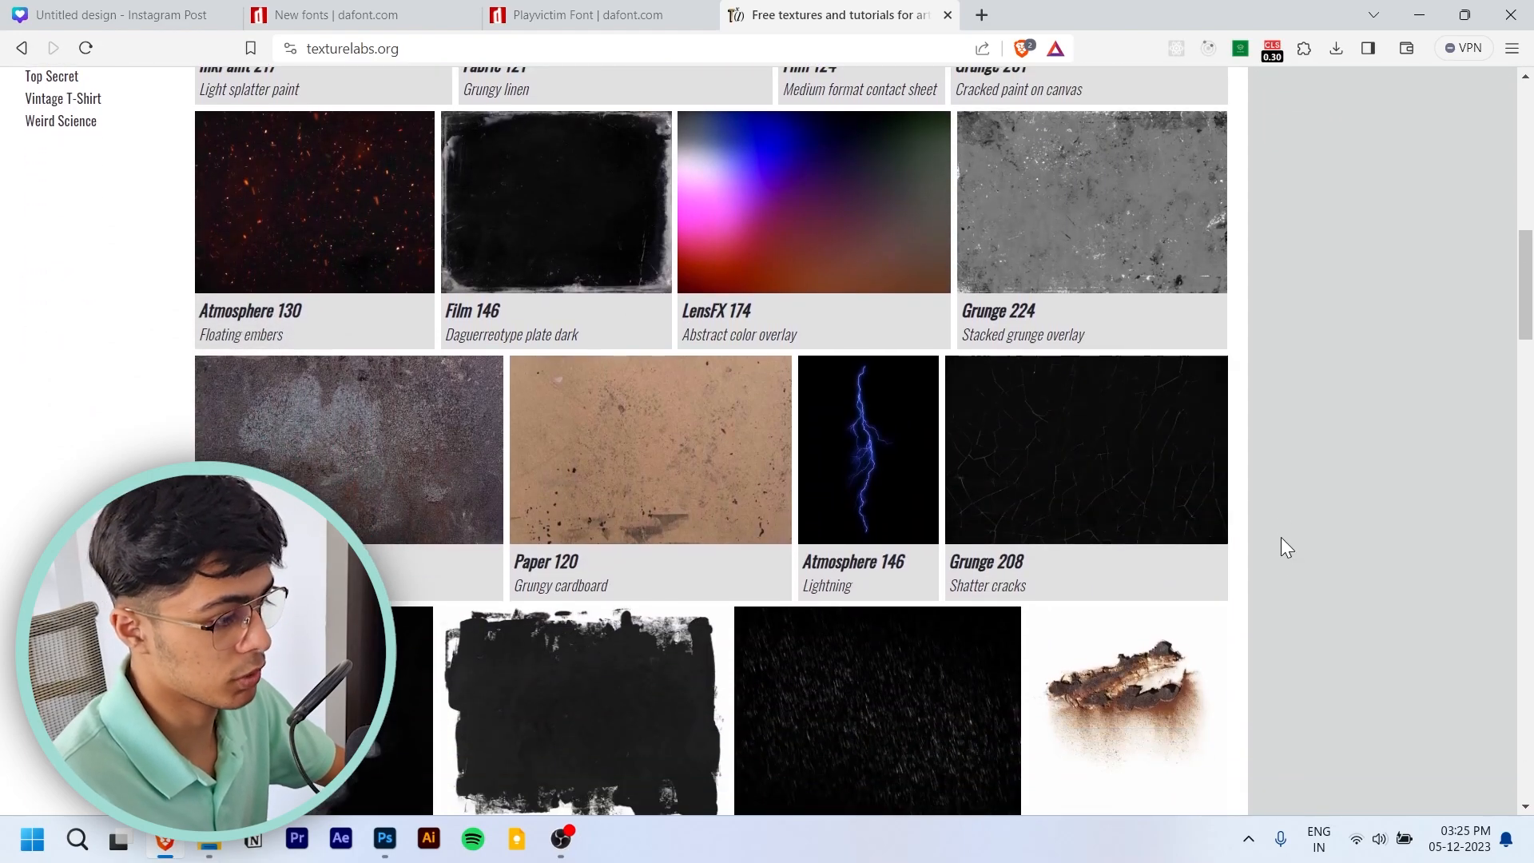
{"action": "scroll", "coordinate": [1167, 479], "scroll_direction": "up", "scroll_amount": 5, "text": "ctrl"}
{"action": "scroll", "coordinate": [1156, 497], "scroll_direction": "down", "scroll_amount": 5, "text": "ctrl"}
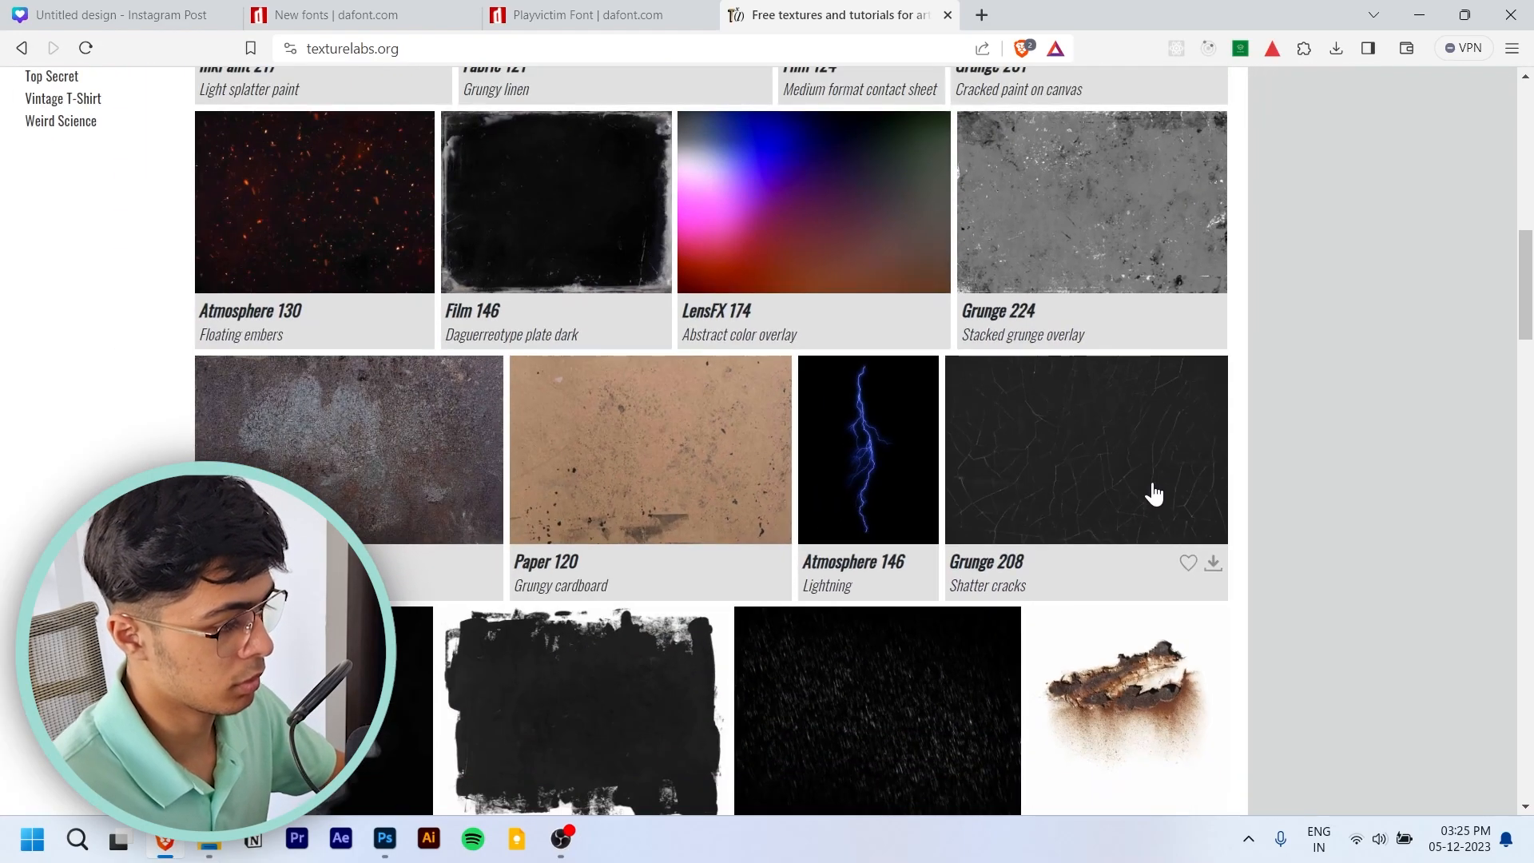
{"action": "scroll", "coordinate": [1155, 490], "scroll_direction": "down", "scroll_amount": 8}
{"action": "scroll", "coordinate": [1147, 493], "scroll_direction": "down", "scroll_amount": 3}
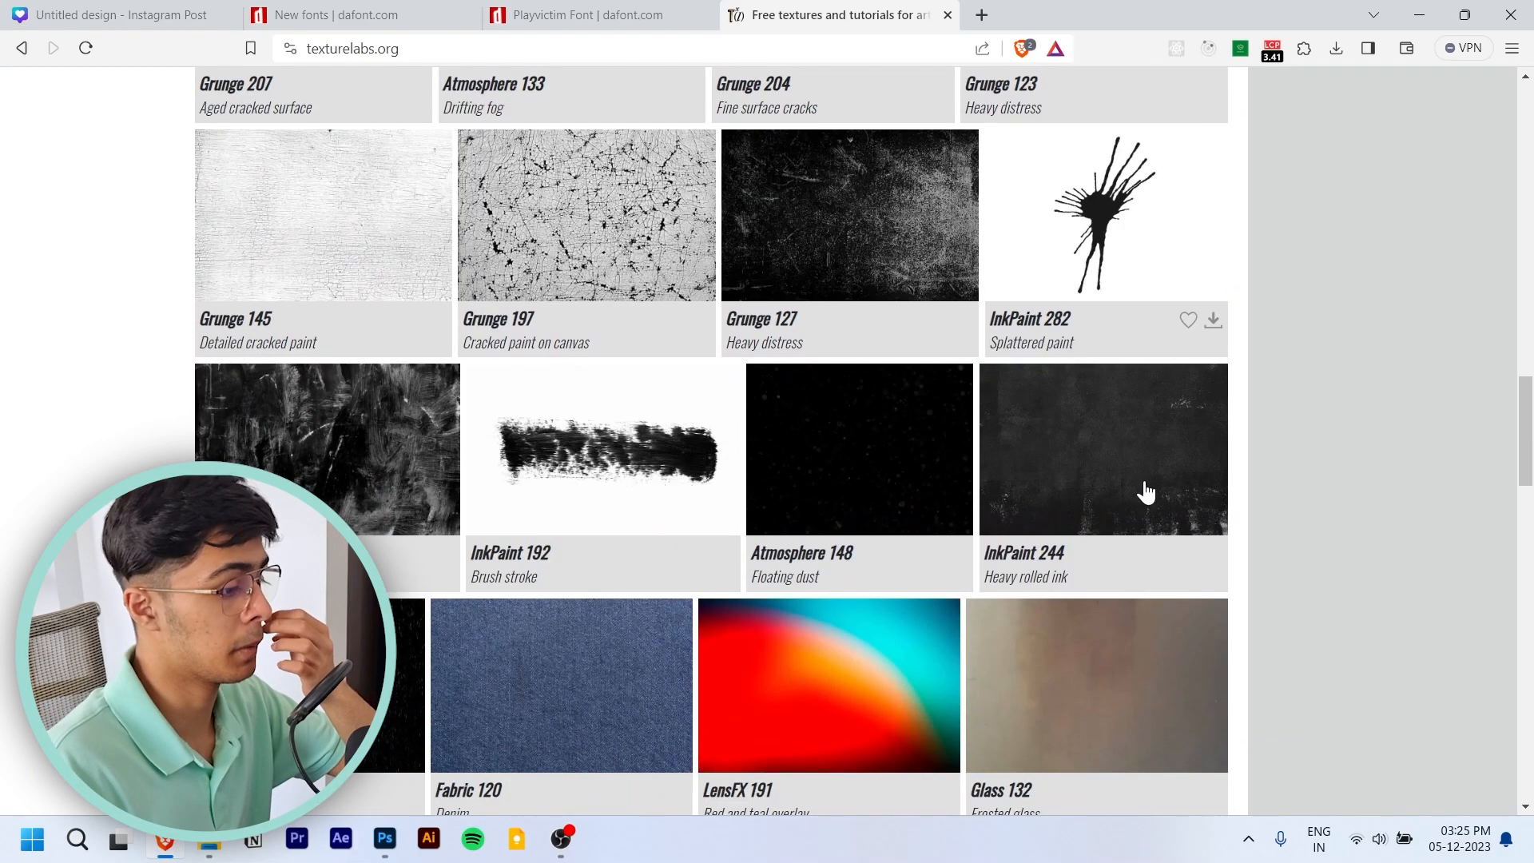
{"action": "scroll", "coordinate": [1139, 495], "scroll_direction": "down", "scroll_amount": 4}
{"action": "scroll", "coordinate": [1135, 500], "scroll_direction": "down", "scroll_amount": 5}
{"action": "scroll", "coordinate": [1125, 494], "scroll_direction": "up", "scroll_amount": 4}
{"action": "scroll", "coordinate": [1125, 496], "scroll_direction": "down", "scroll_amount": 5}
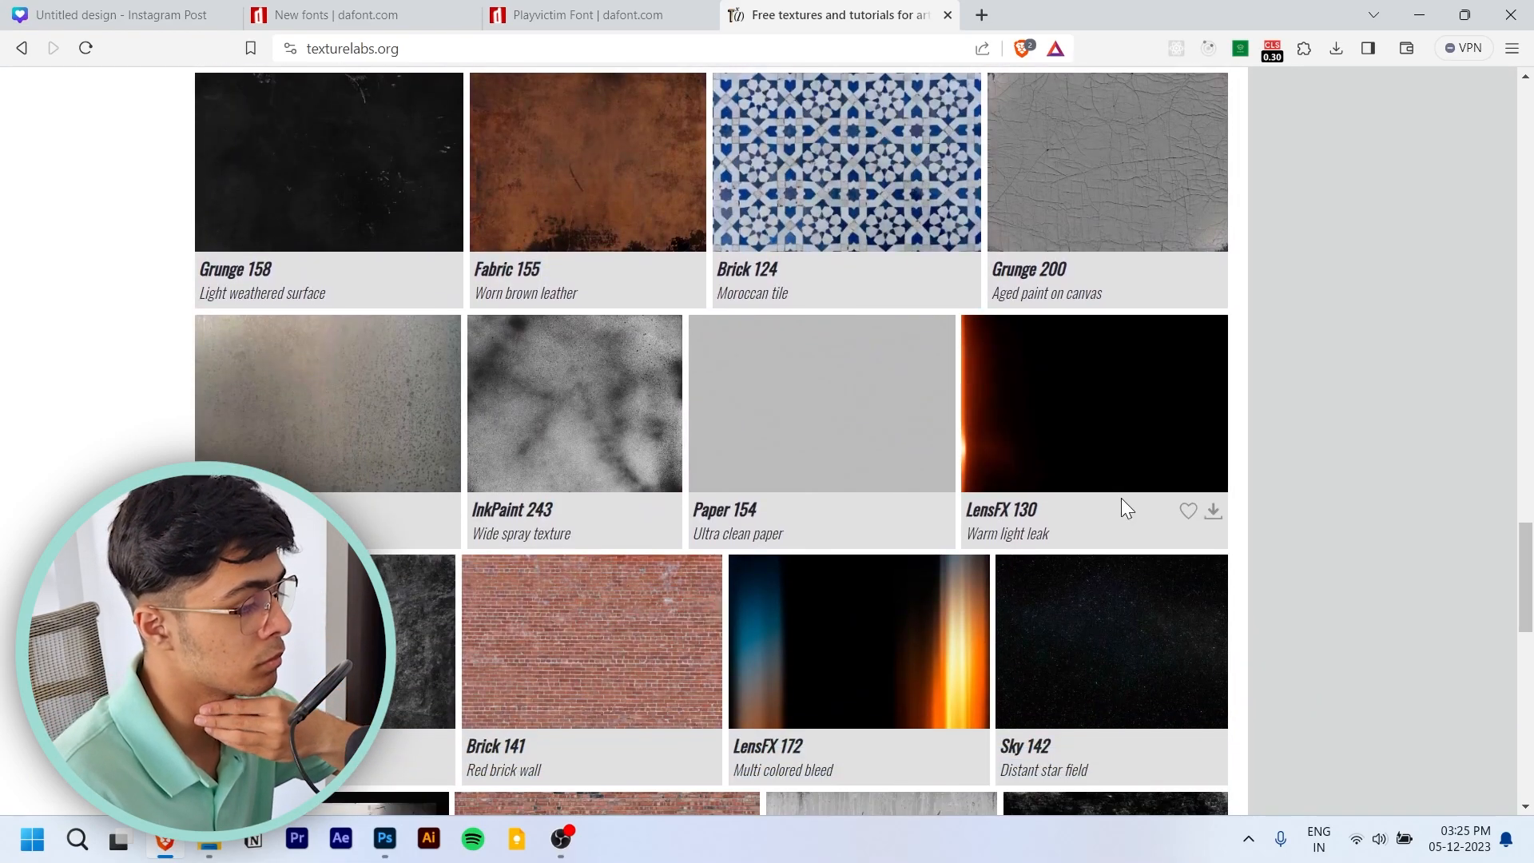
- Examine the Paper 154 ultra clean paper texture in its preview, and close the preview
{"action": "left_click", "coordinate": [824, 434]}
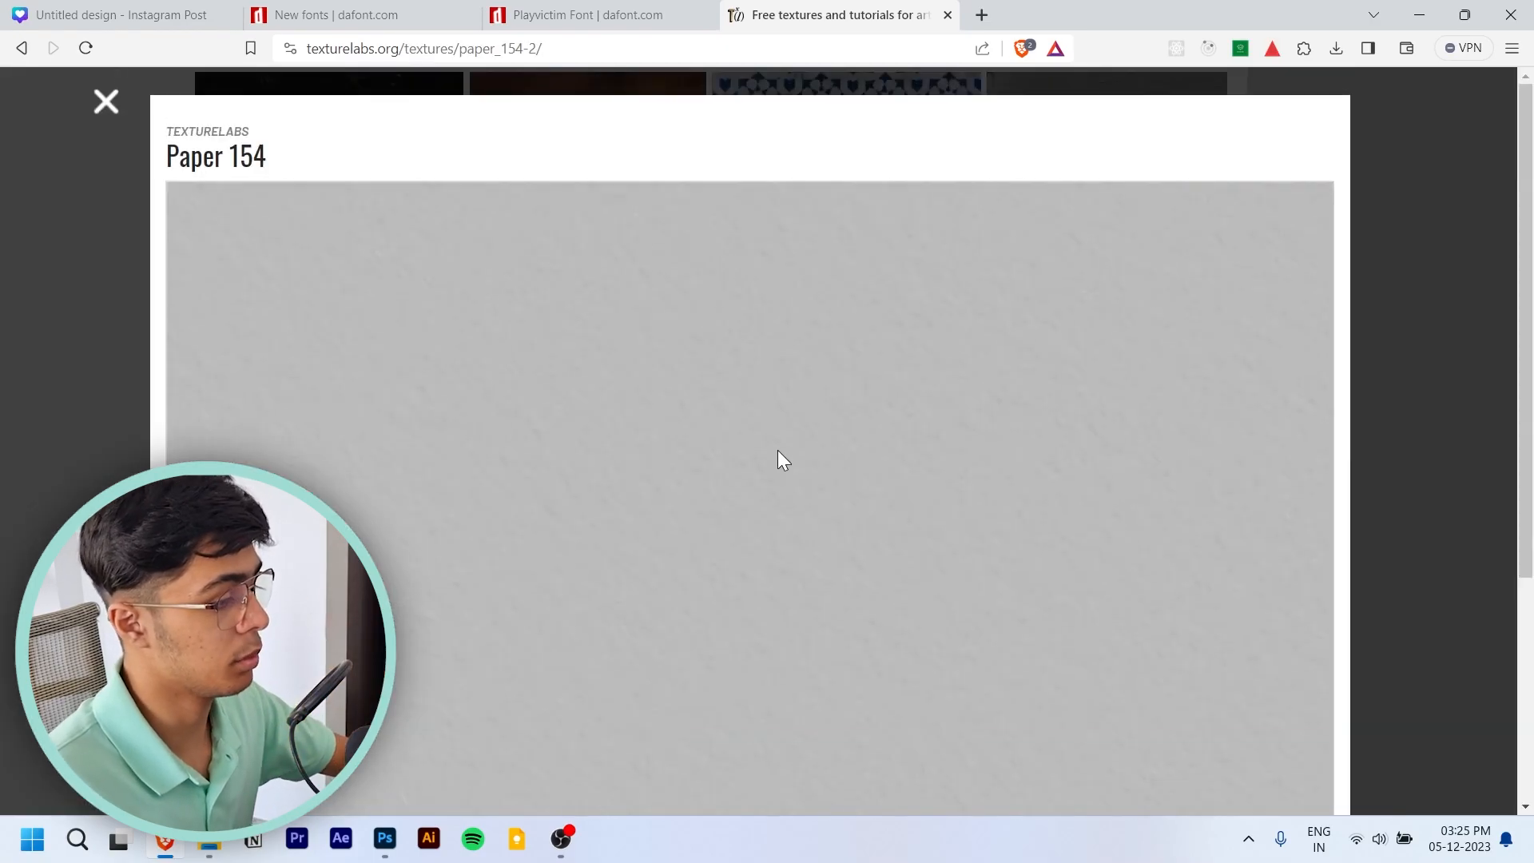
{"action": "scroll", "coordinate": [778, 449], "scroll_direction": "down", "scroll_amount": 4}
{"action": "scroll", "coordinate": [175, 247], "scroll_direction": "up", "scroll_amount": 4}
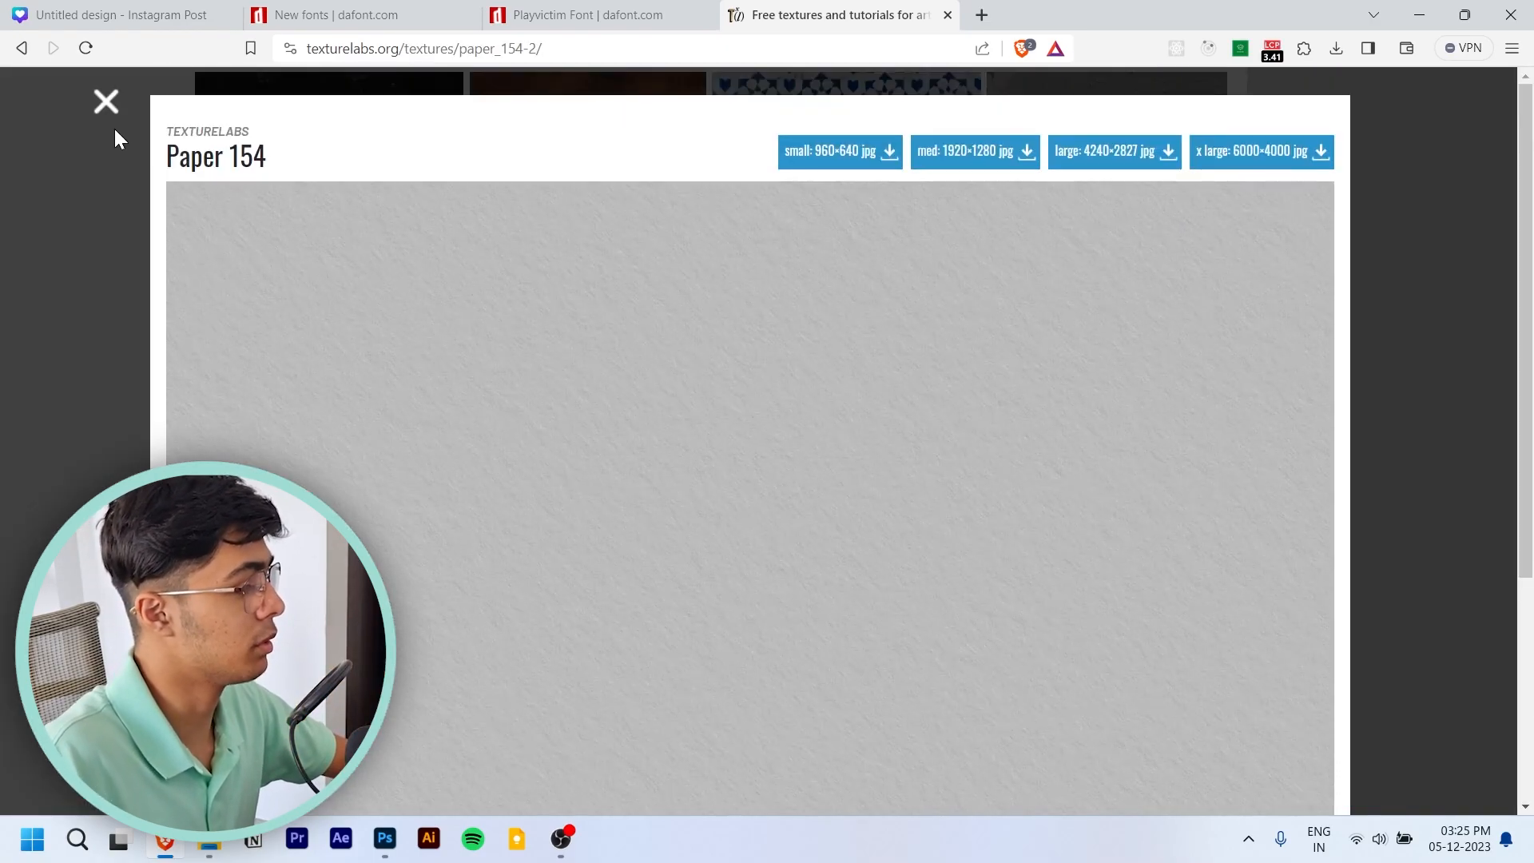
{"action": "left_click", "coordinate": [115, 129]}
- Show the Paper texture category and look through its textures
{"action": "scroll", "coordinate": [192, 373], "scroll_direction": "up", "scroll_amount": 10}
{"action": "scroll", "coordinate": [192, 373], "scroll_direction": "up", "scroll_amount": 3}
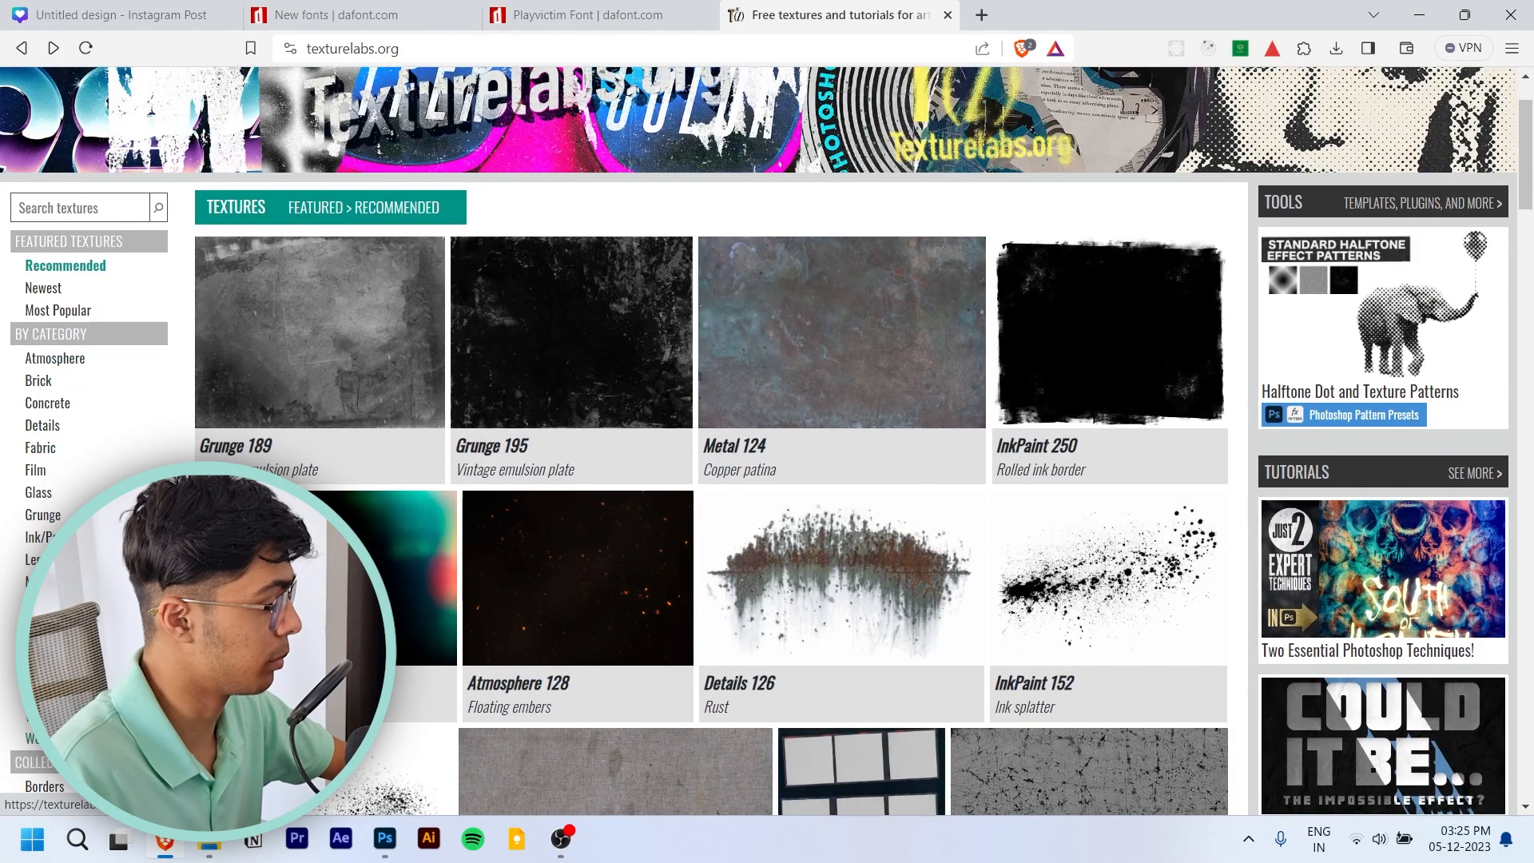
{"action": "left_click", "coordinate": [39, 604]}
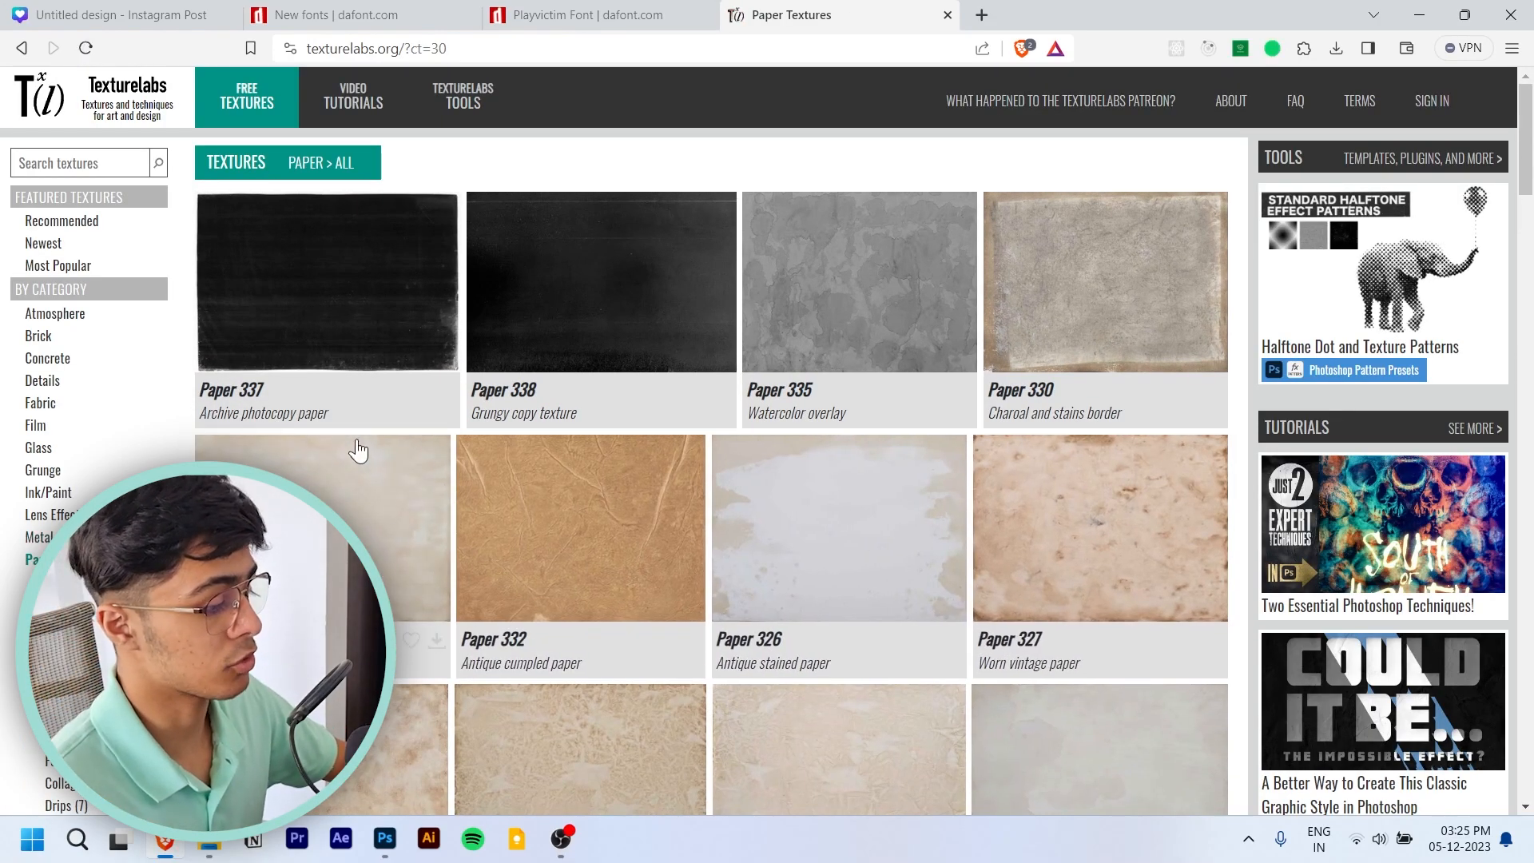
{"action": "scroll", "coordinate": [1055, 417], "scroll_direction": "down", "scroll_amount": 5}
{"action": "scroll", "coordinate": [1231, 412], "scroll_direction": "down", "scroll_amount": 2}
{"action": "scroll", "coordinate": [1238, 422], "scroll_direction": "down", "scroll_amount": 4}
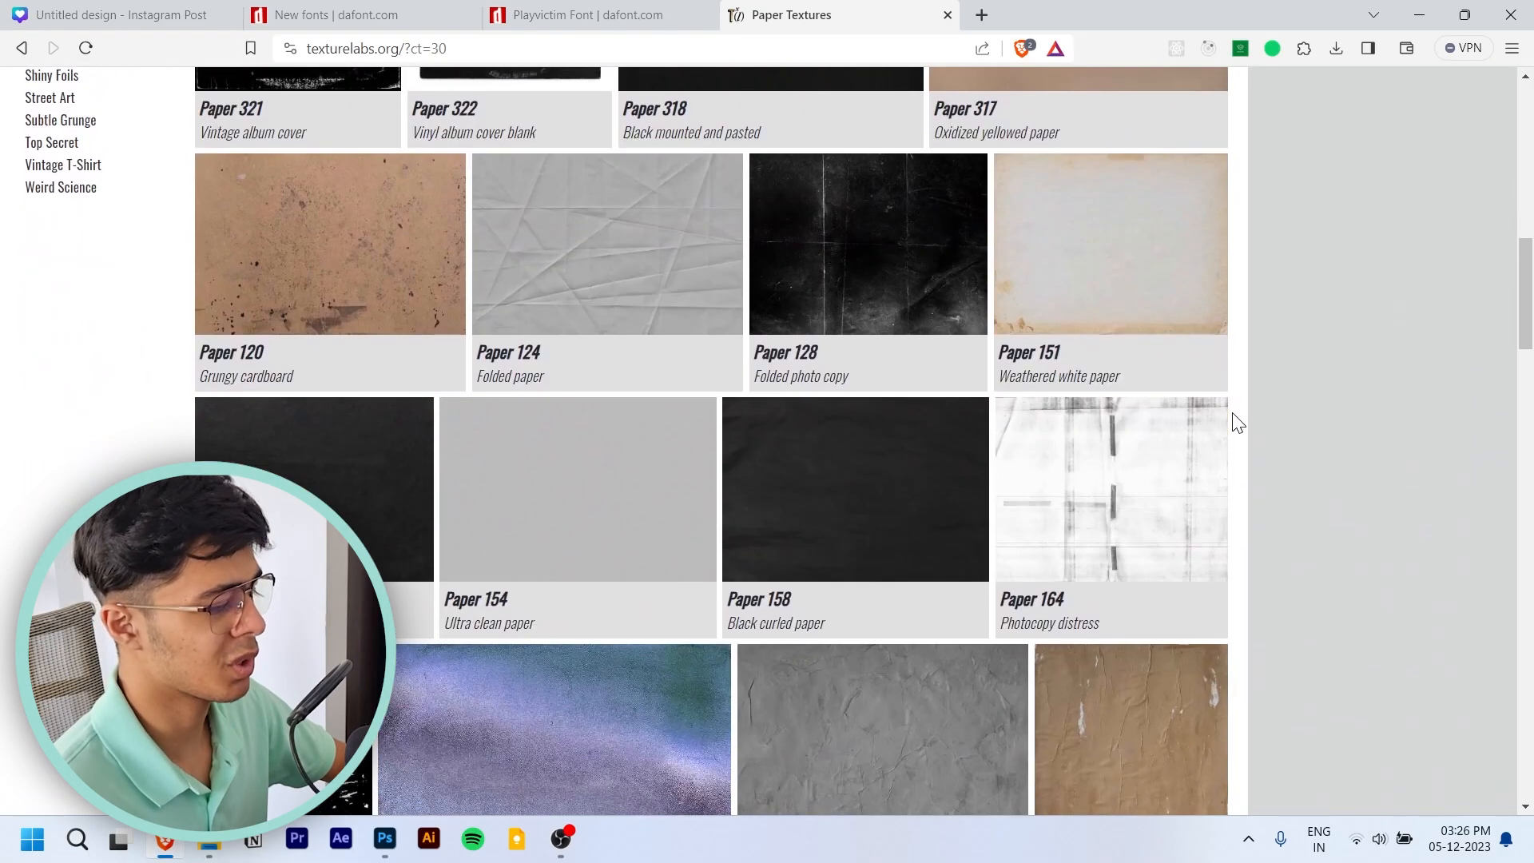
{"action": "scroll", "coordinate": [1238, 422], "scroll_direction": "down", "scroll_amount": 3}
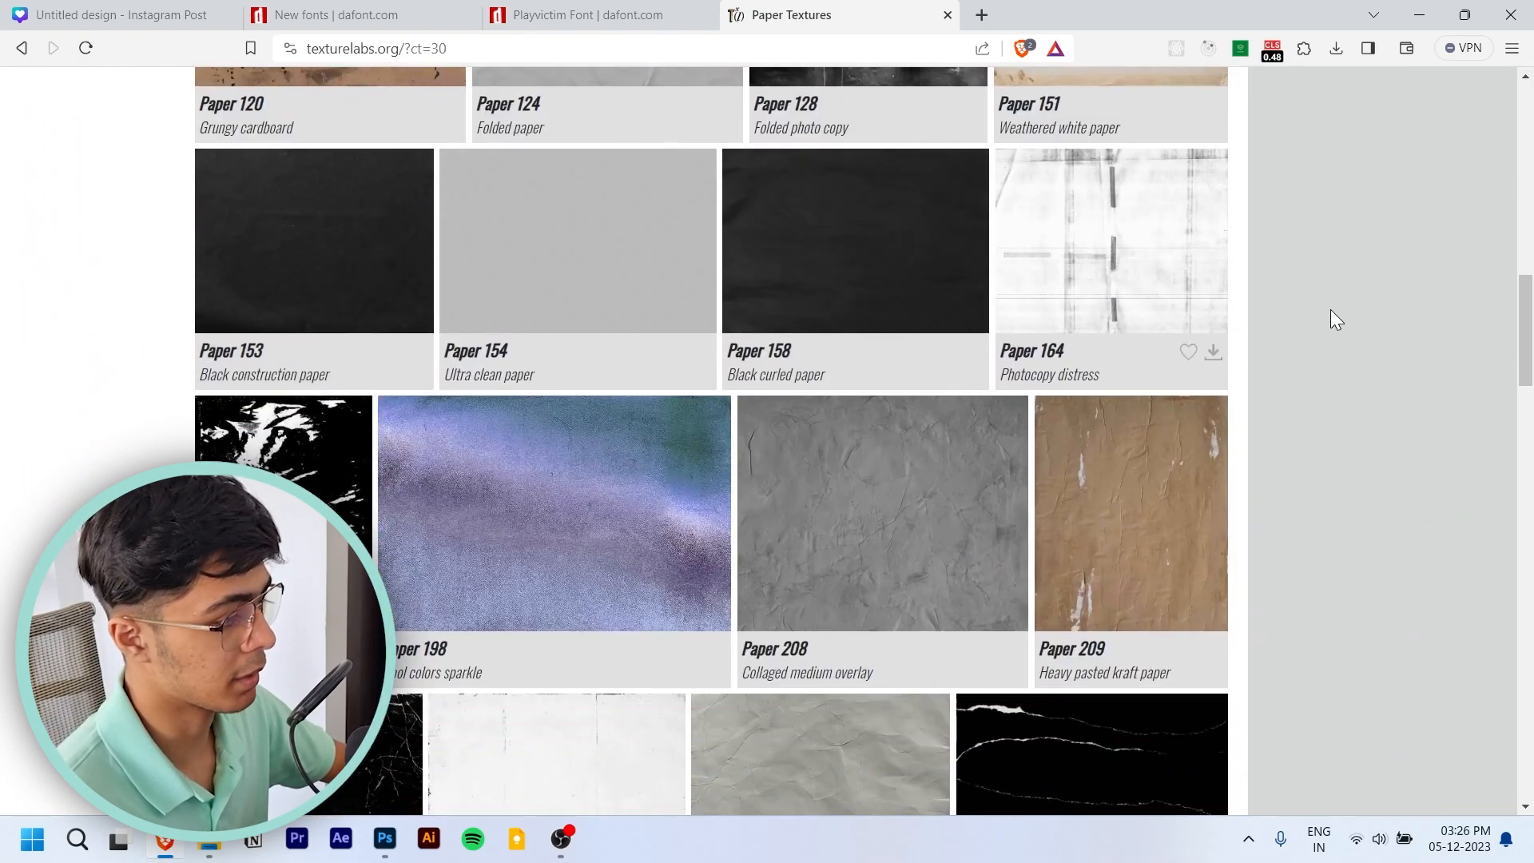
{"action": "scroll", "coordinate": [1239, 304], "scroll_direction": "down", "scroll_amount": 3}
{"action": "scroll", "coordinate": [1241, 305], "scroll_direction": "down", "scroll_amount": 10}
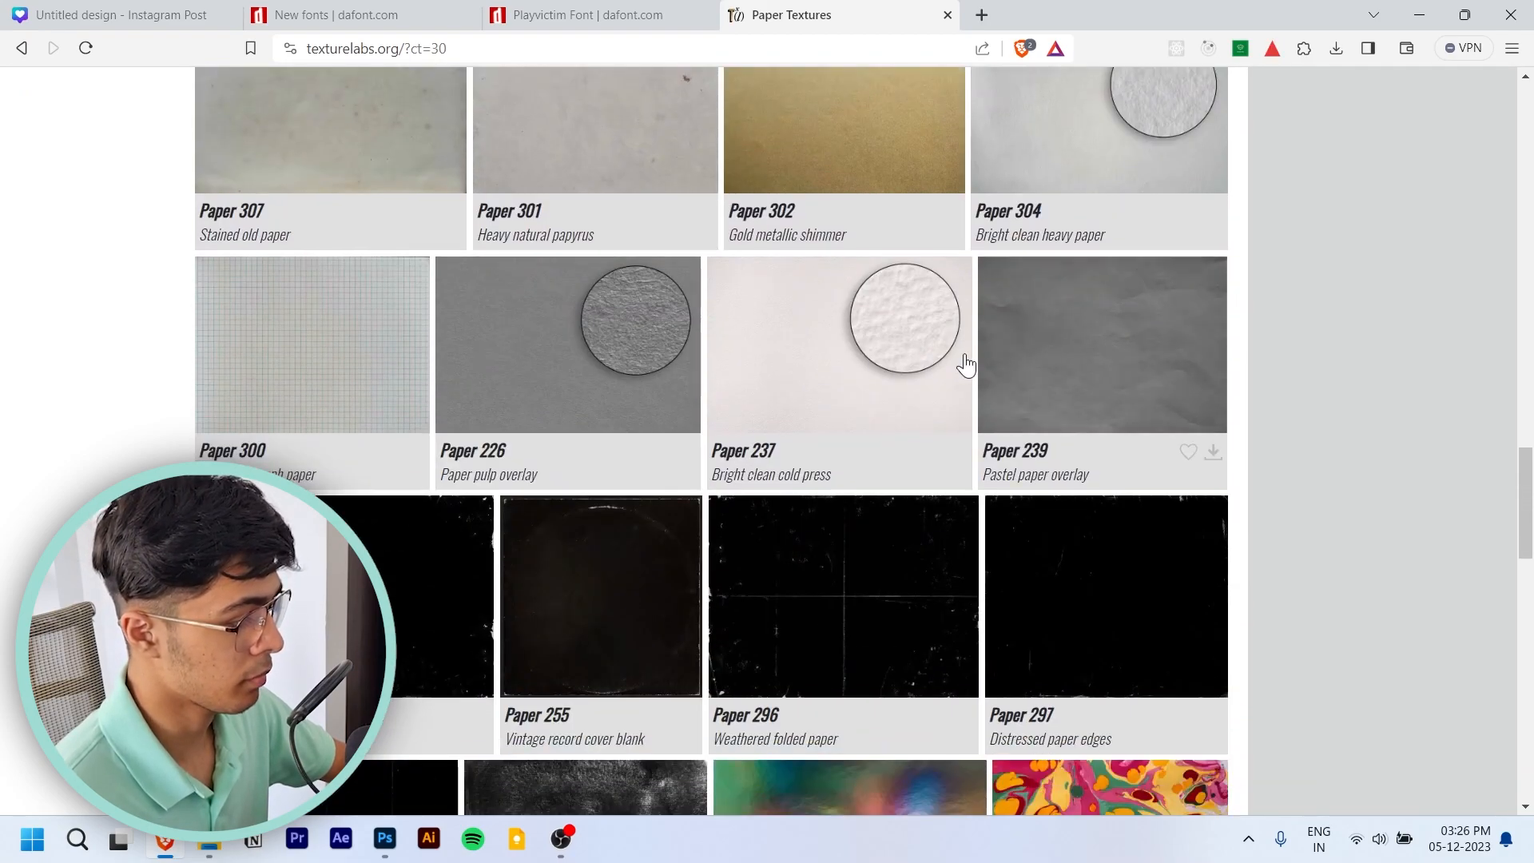
- Examine the Paper 237 bright clean cold press texture and its x large 7952×5304 download option, and close the preview
{"action": "left_click", "coordinate": [771, 374]}
{"action": "scroll", "coordinate": [652, 444], "scroll_direction": "down", "scroll_amount": 2}
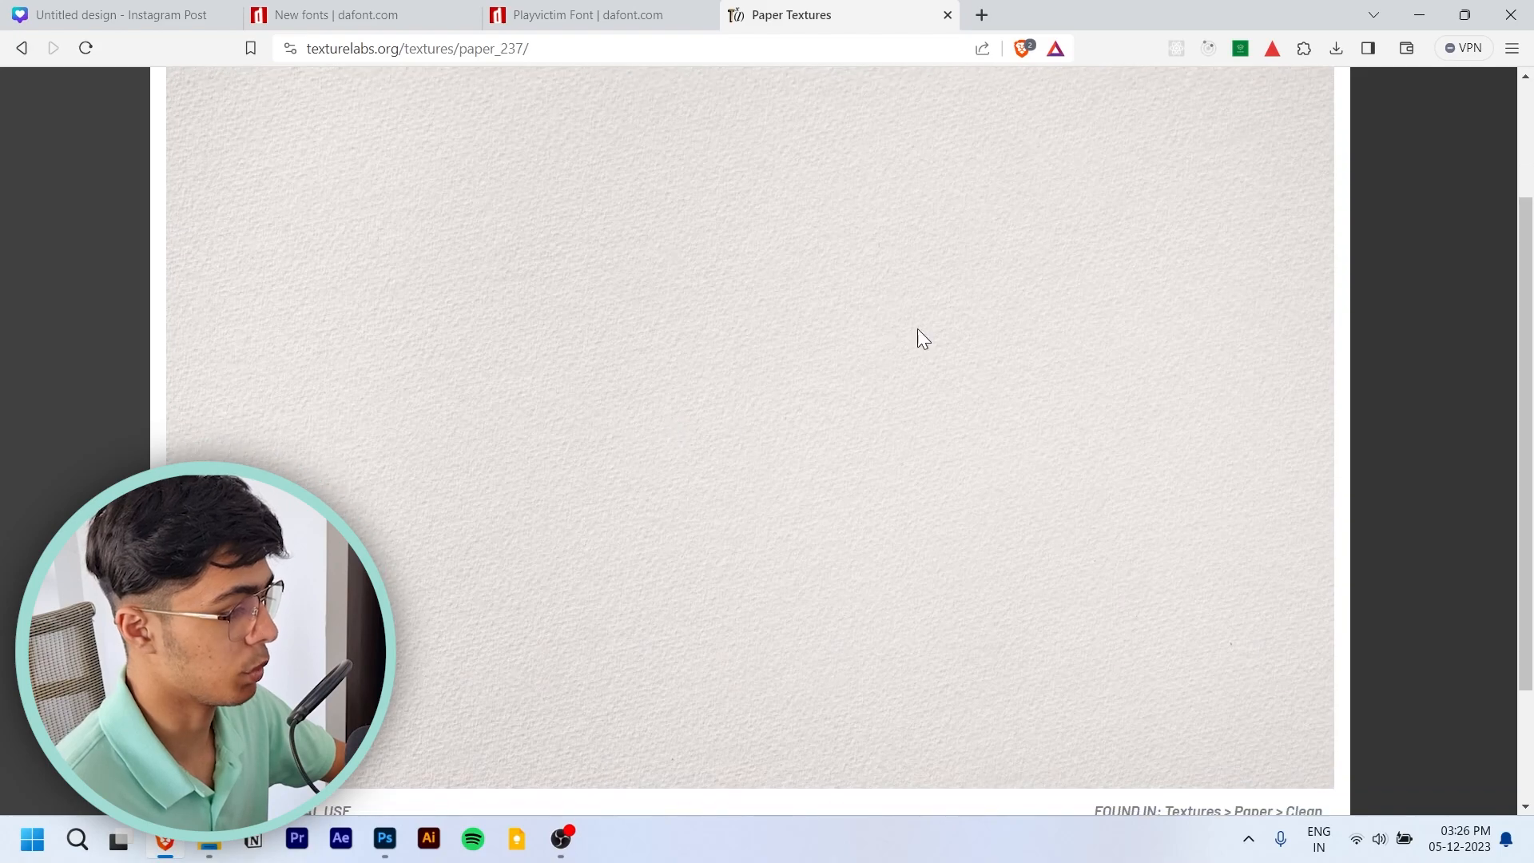
{"action": "scroll", "coordinate": [919, 328], "scroll_direction": "up", "scroll_amount": 2}
{"action": "left_click", "coordinate": [1270, 160]}
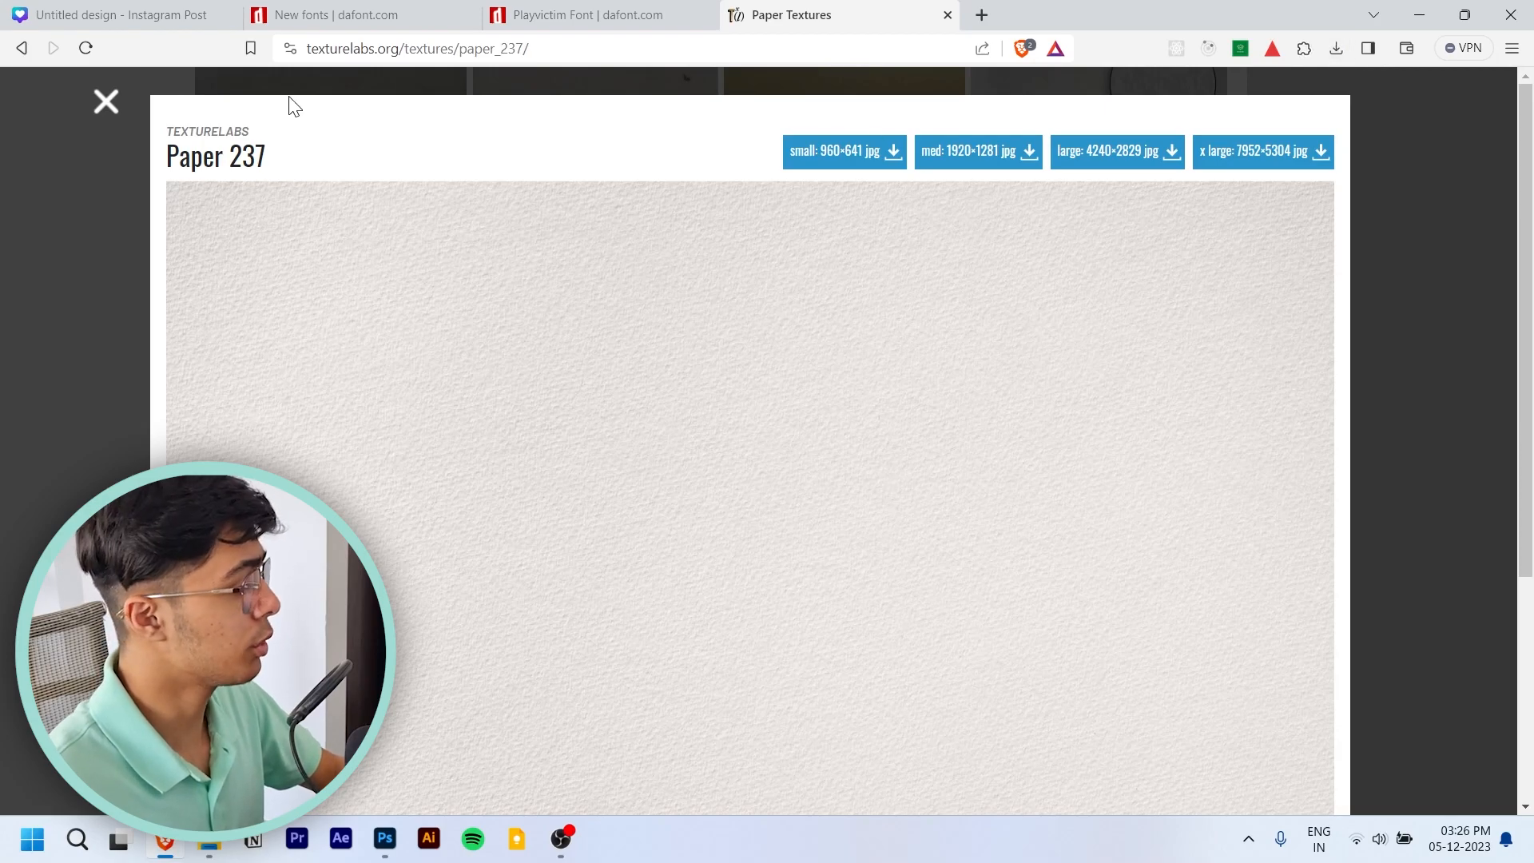
{"action": "left_click", "coordinate": [105, 102]}
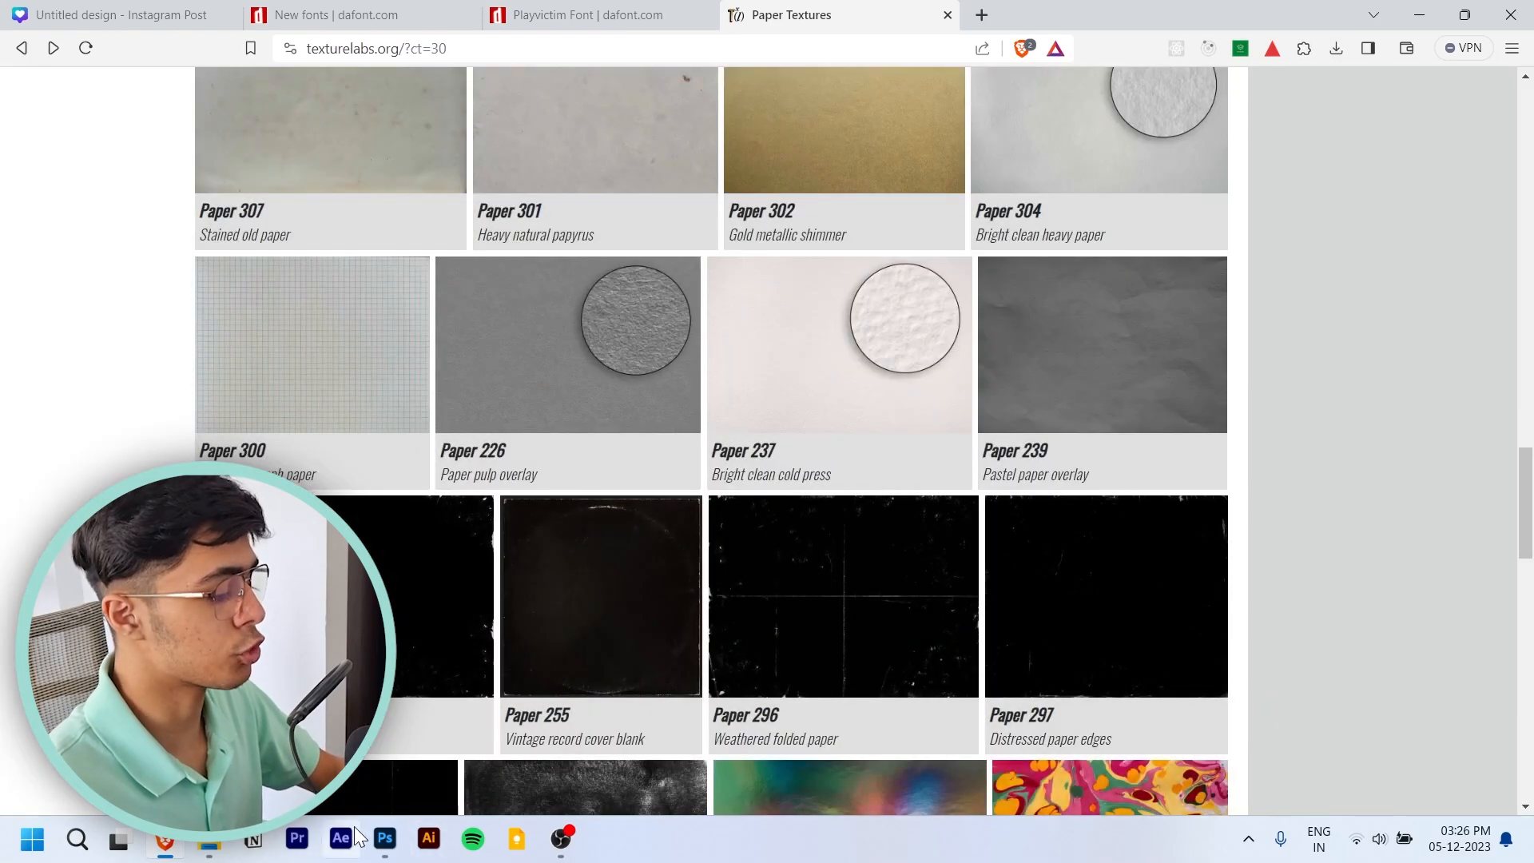
- Switch to Photoshop and inspect the poster's JPG export preview up close at 300% before returning it to full view
{"action": "left_click", "coordinate": [384, 837]}
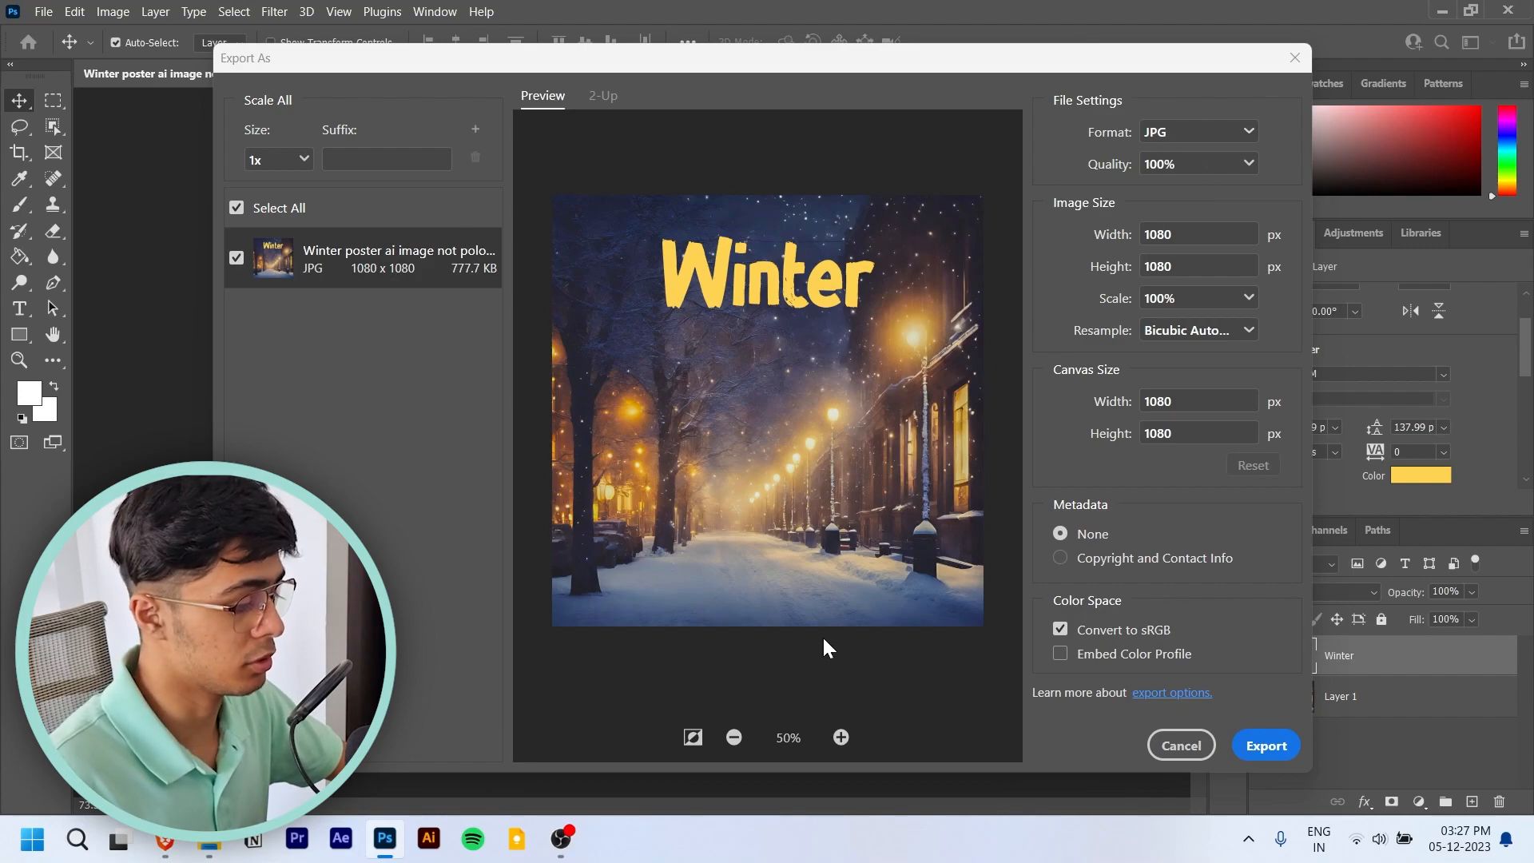
{"action": "left_click", "coordinate": [694, 738]}
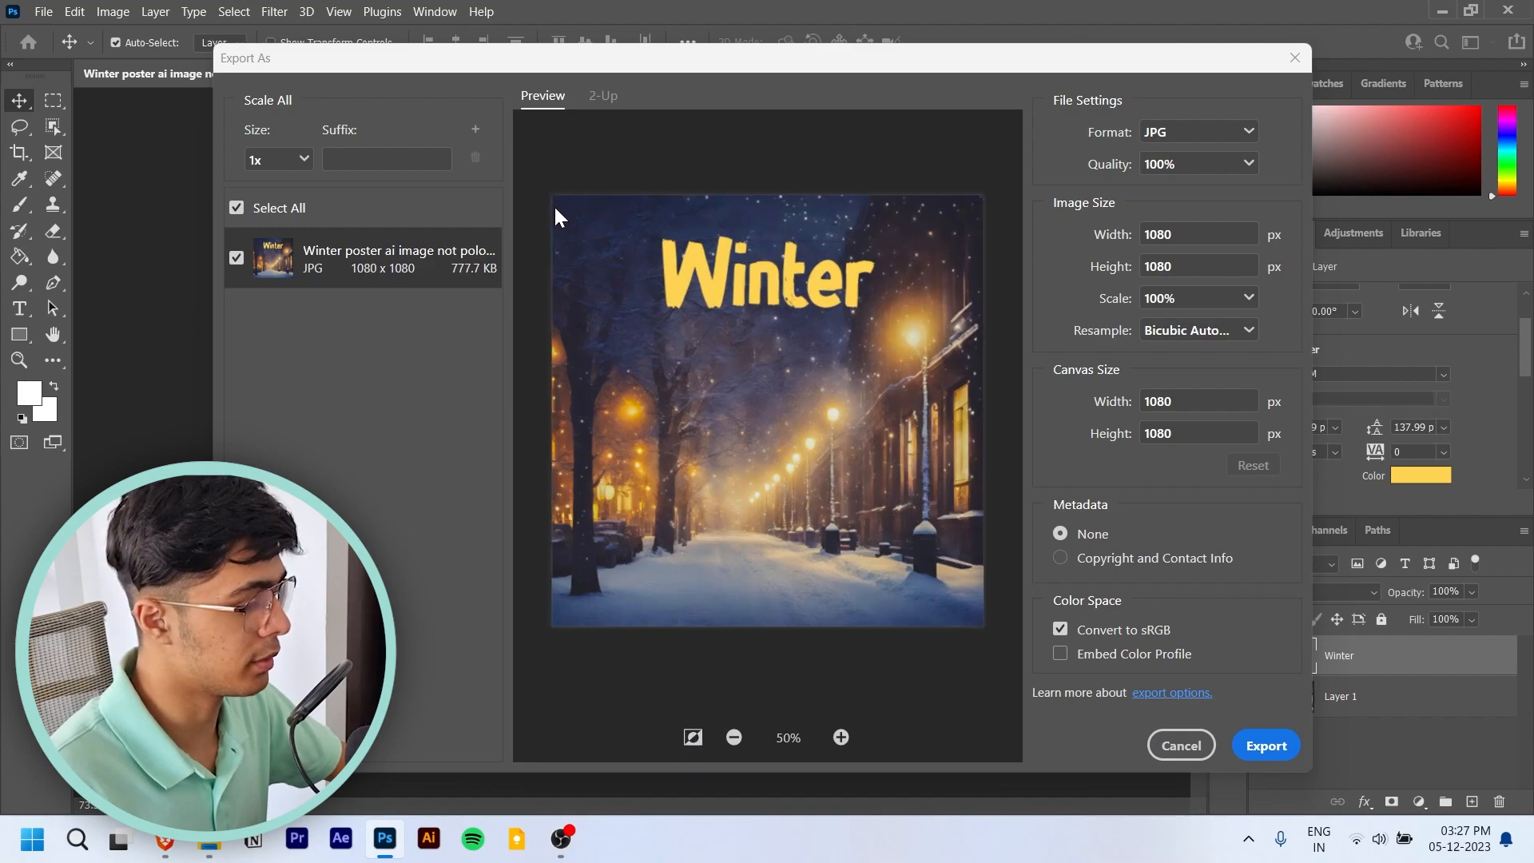
{"action": "left_click", "coordinate": [842, 738]}
{"action": "left_click", "coordinate": [841, 738]}
{"action": "left_click", "coordinate": [842, 738]}
{"action": "left_click", "coordinate": [842, 738]}
{"action": "left_click_drag", "start_coordinate": [844, 583], "coordinate": [301, 192]}
{"action": "left_click_drag", "start_coordinate": [729, 298], "coordinate": [635, 284]}
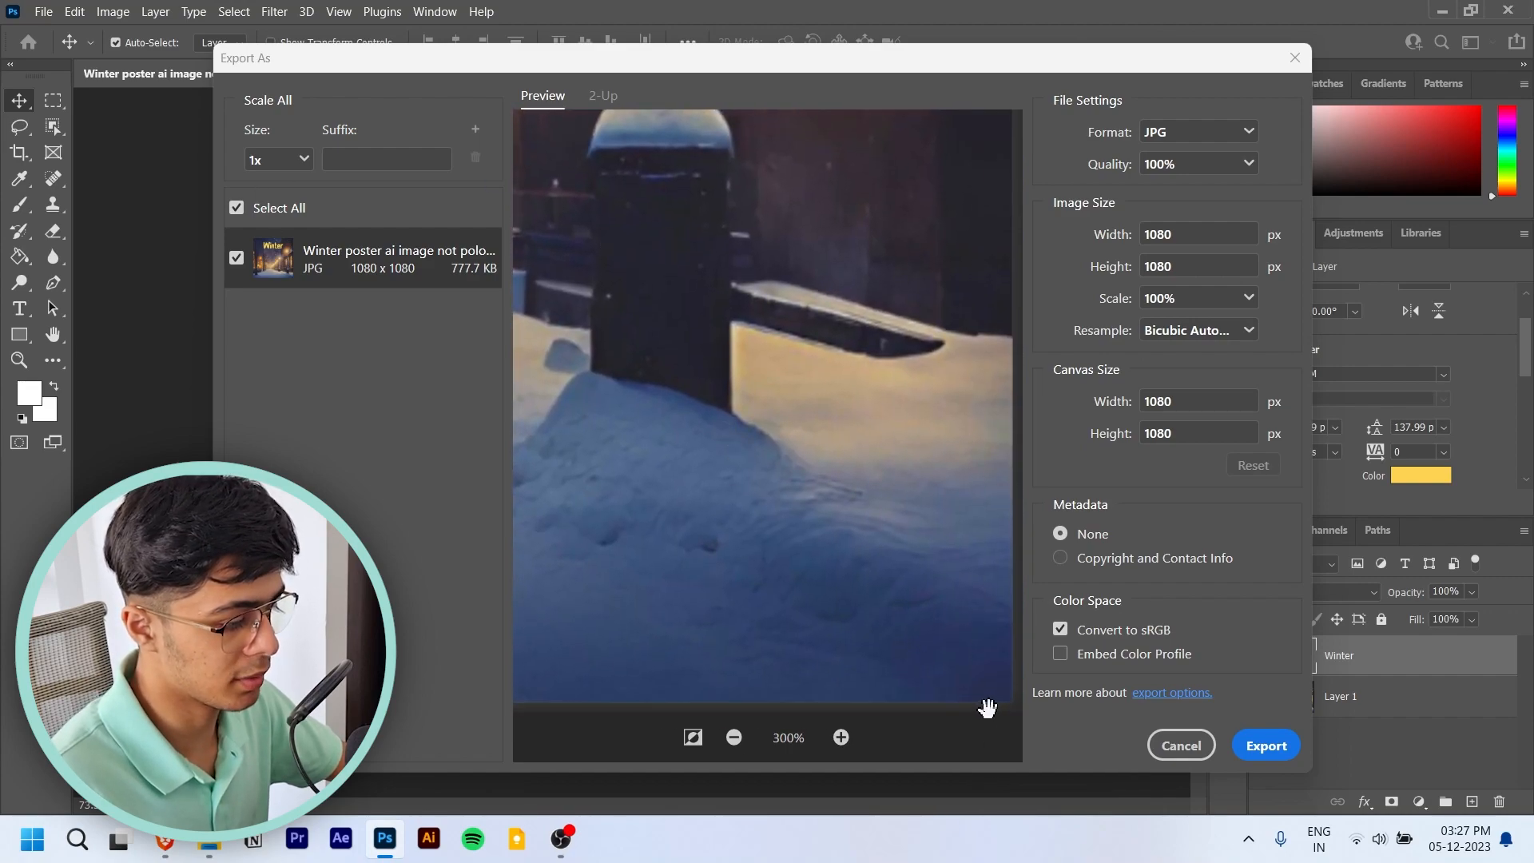
{"action": "left_click", "coordinate": [693, 737]}
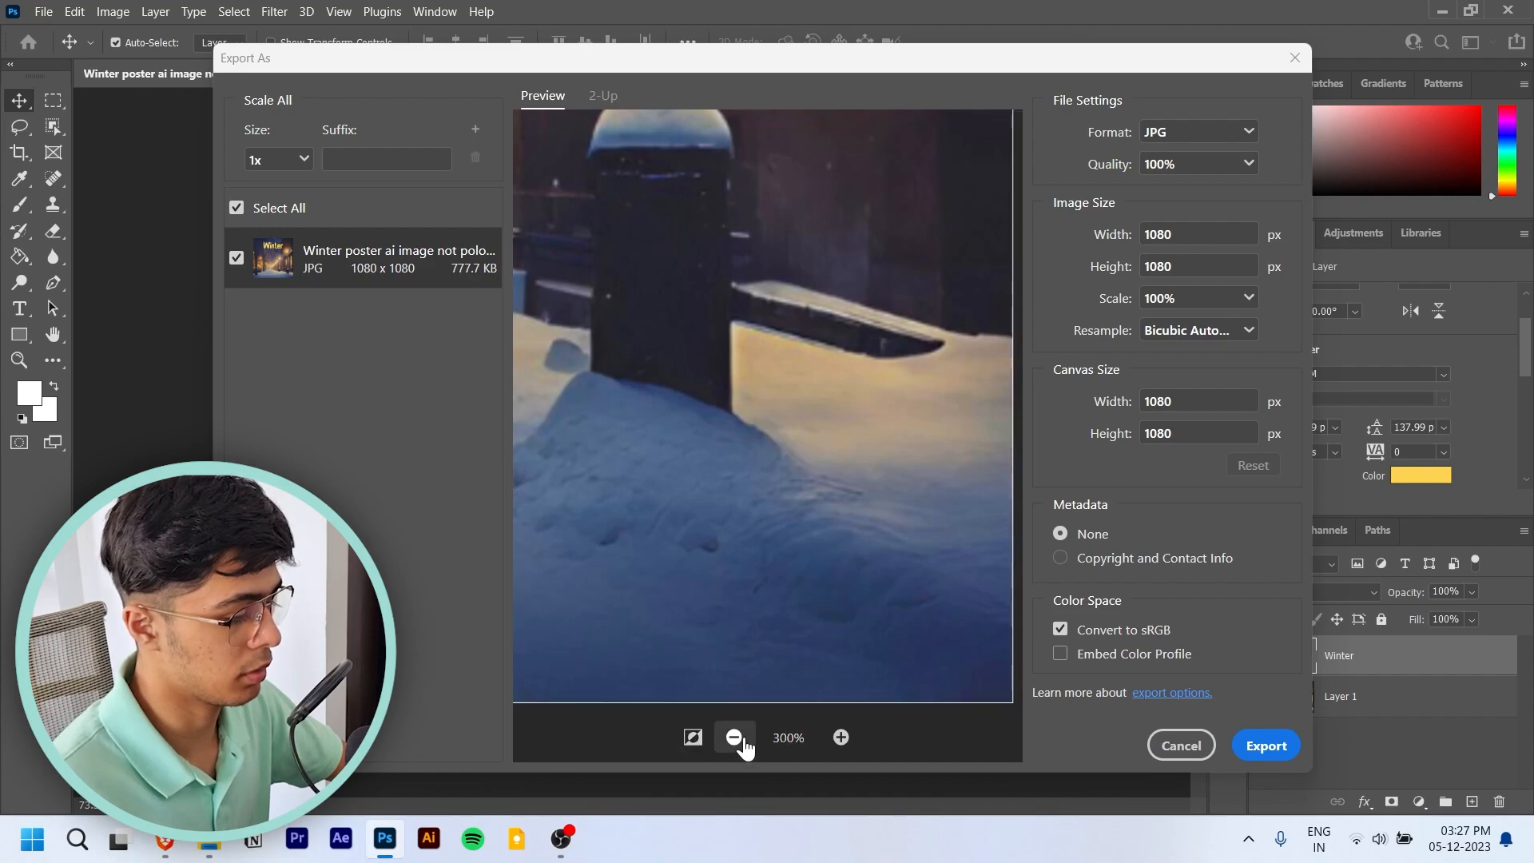
{"action": "left_click", "coordinate": [734, 737]}
{"action": "left_click", "coordinate": [734, 738]}
{"action": "left_click", "coordinate": [733, 738]}
{"action": "left_click", "coordinate": [691, 738]}
- Export the winter poster as a 1080 x 1080 px JPG at 100% quality and save the Photoshop document
{"action": "left_click", "coordinate": [1266, 746]}
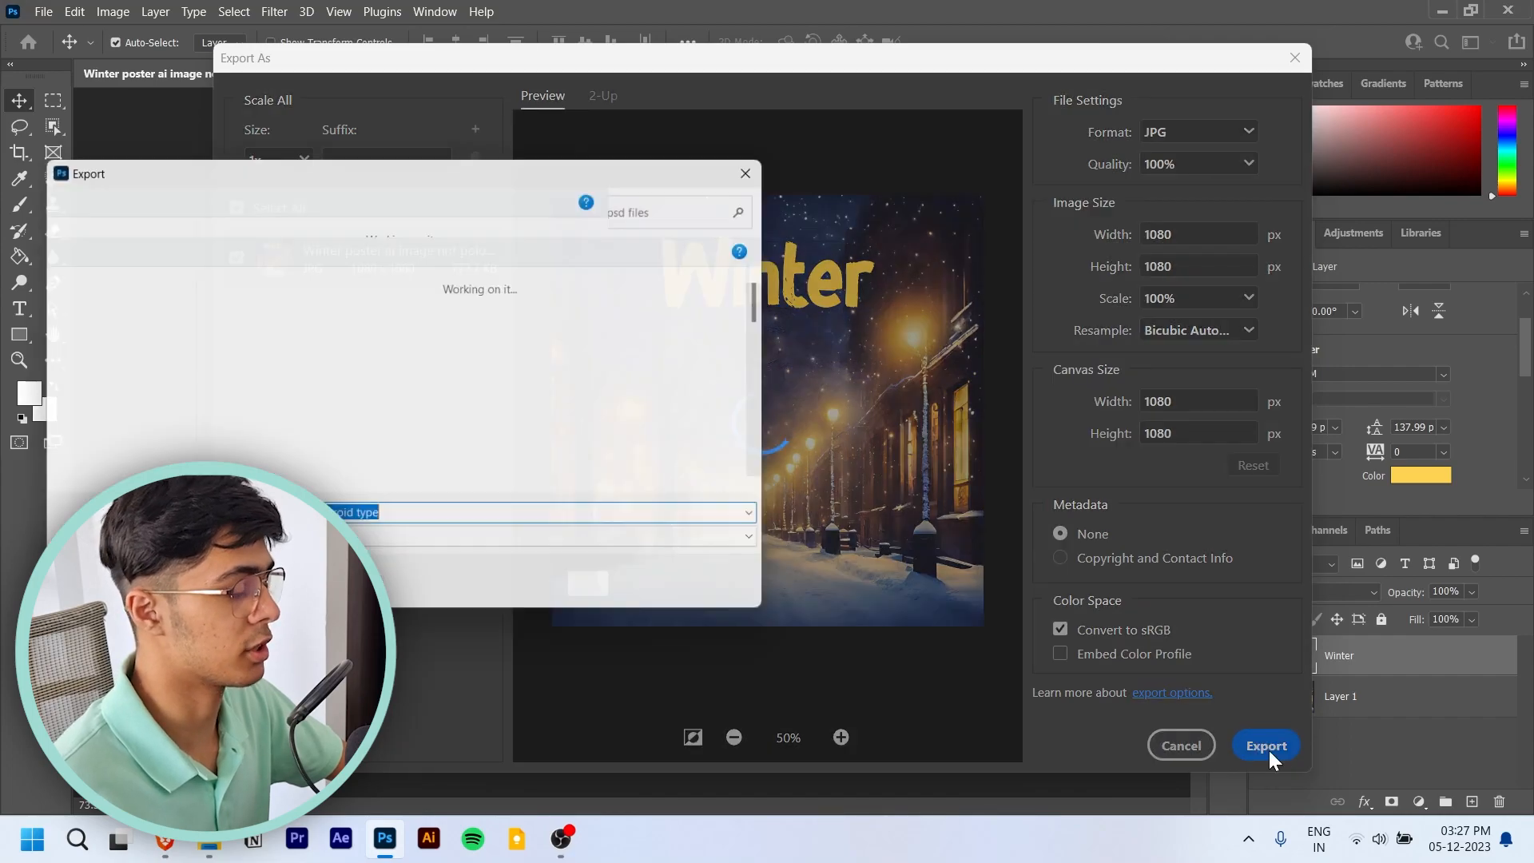
{"action": "left_click", "coordinate": [310, 203]}
{"action": "left_click", "coordinate": [624, 594]}
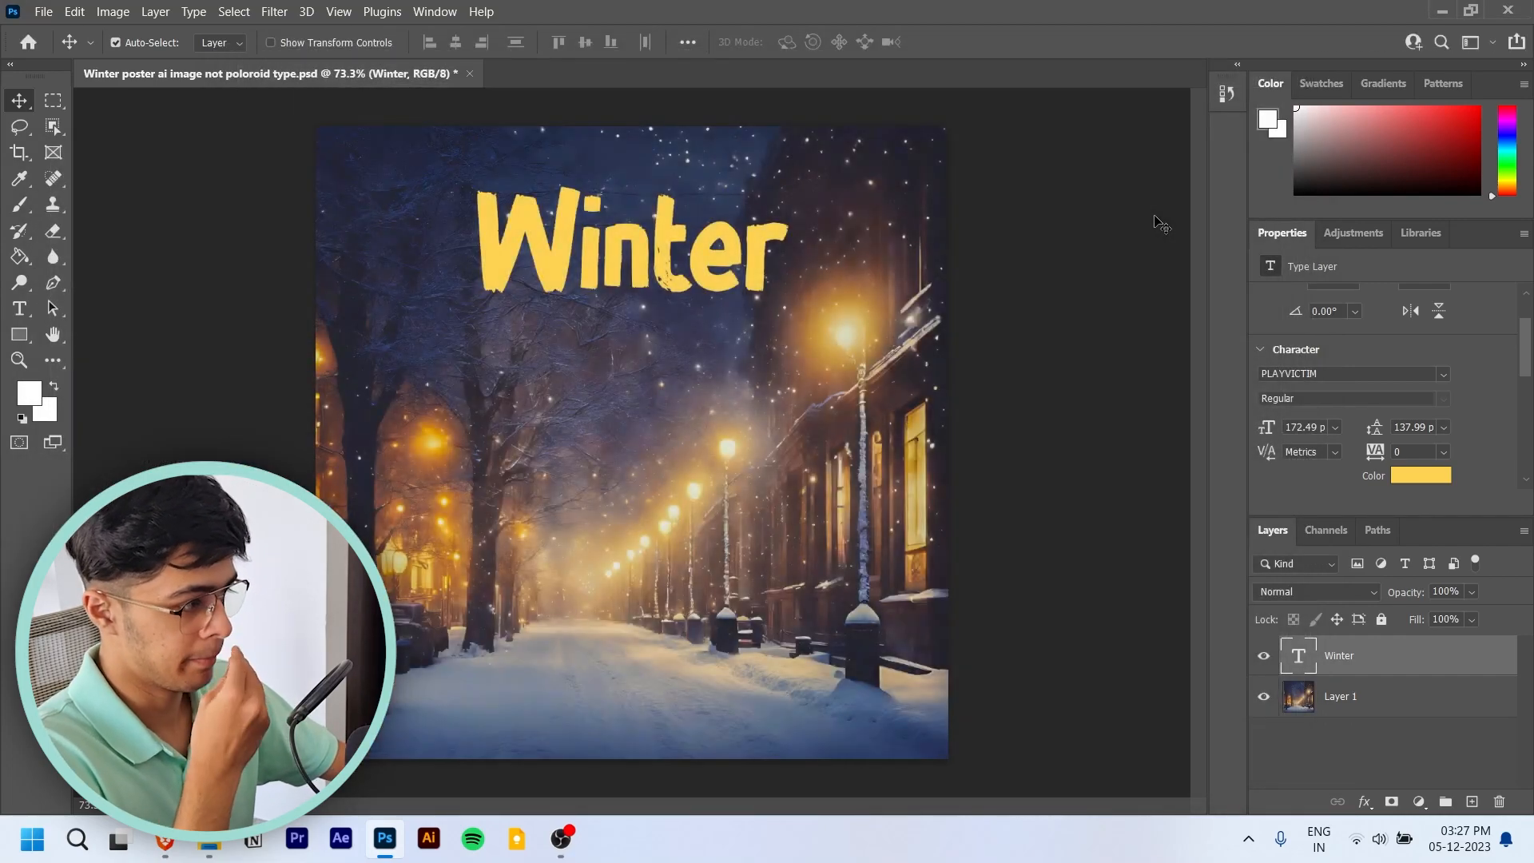
{"action": "key", "text": "ctrl+s"}
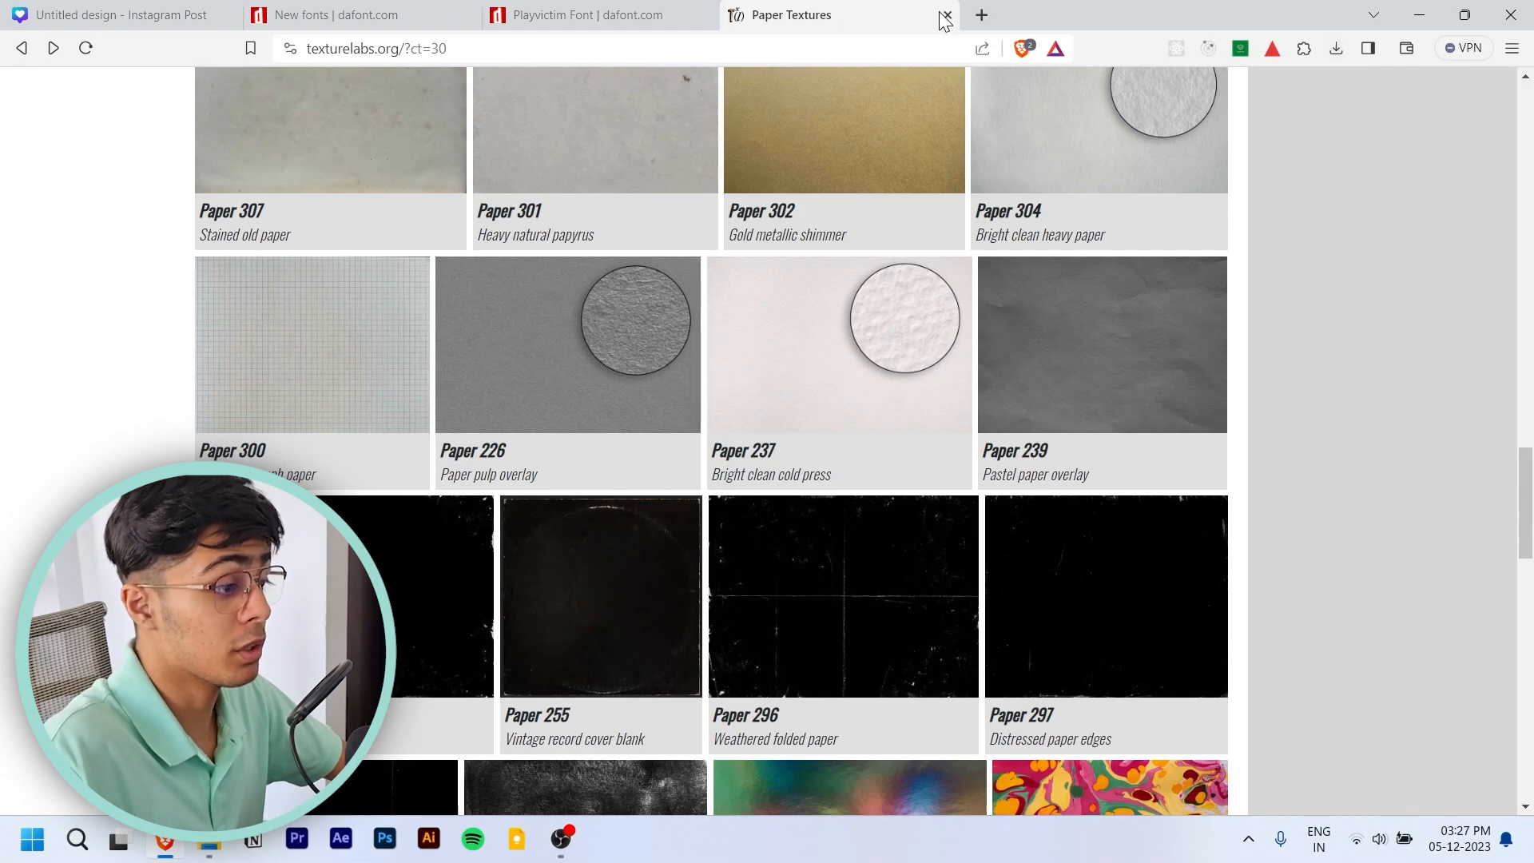
- Switch to Brave, search for "snow fall overlay effect free download" in a new tab, and open Pixabay's snow overlay videos
{"action": "left_click", "coordinate": [982, 14]}
{"action": "type", "text": "snow fall overlay effect free download"}
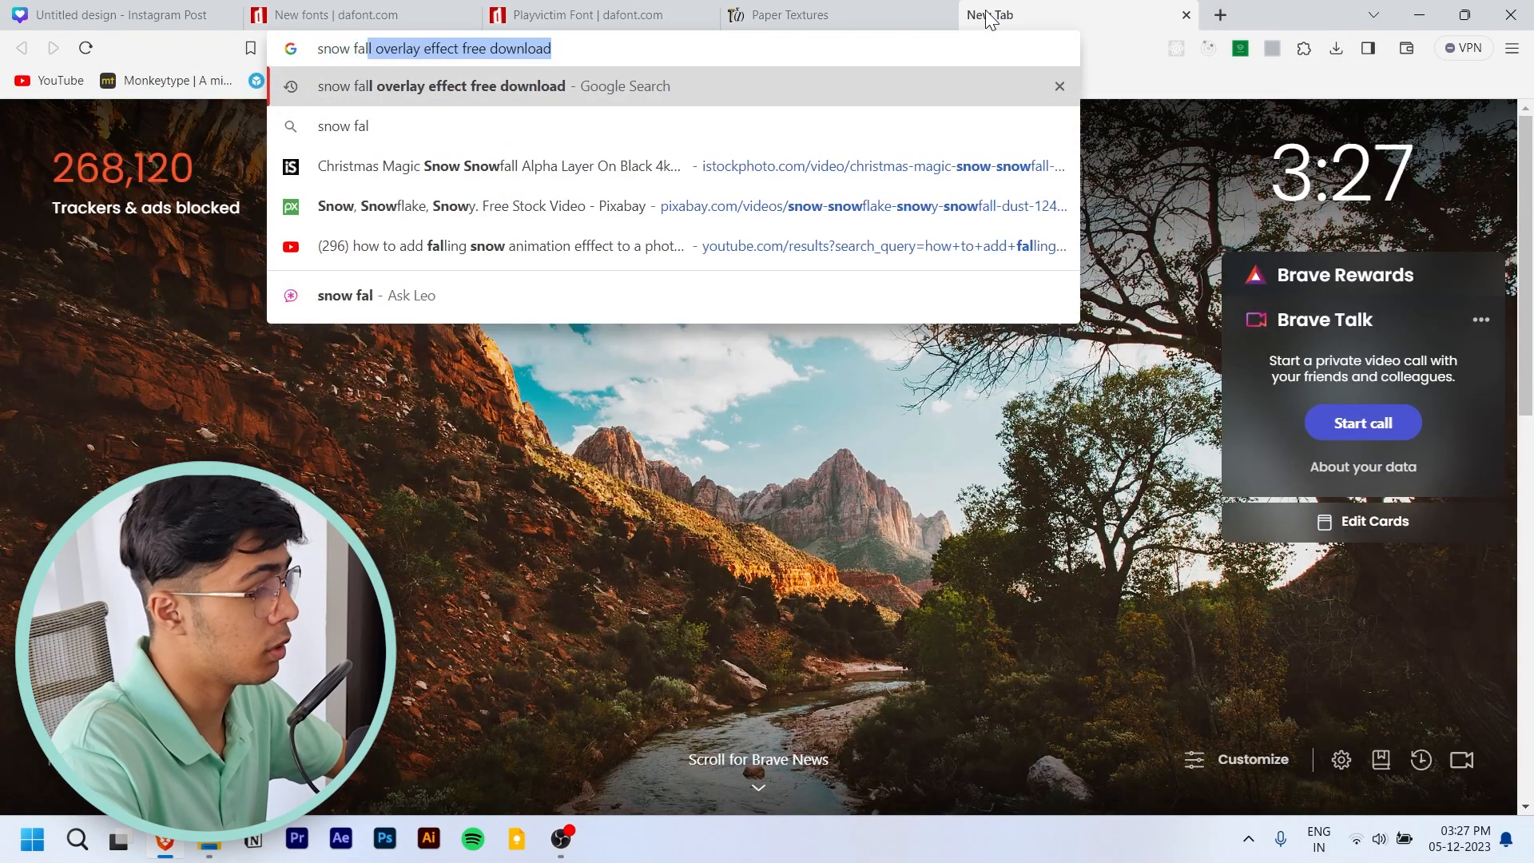
{"action": "key", "text": "Return"}
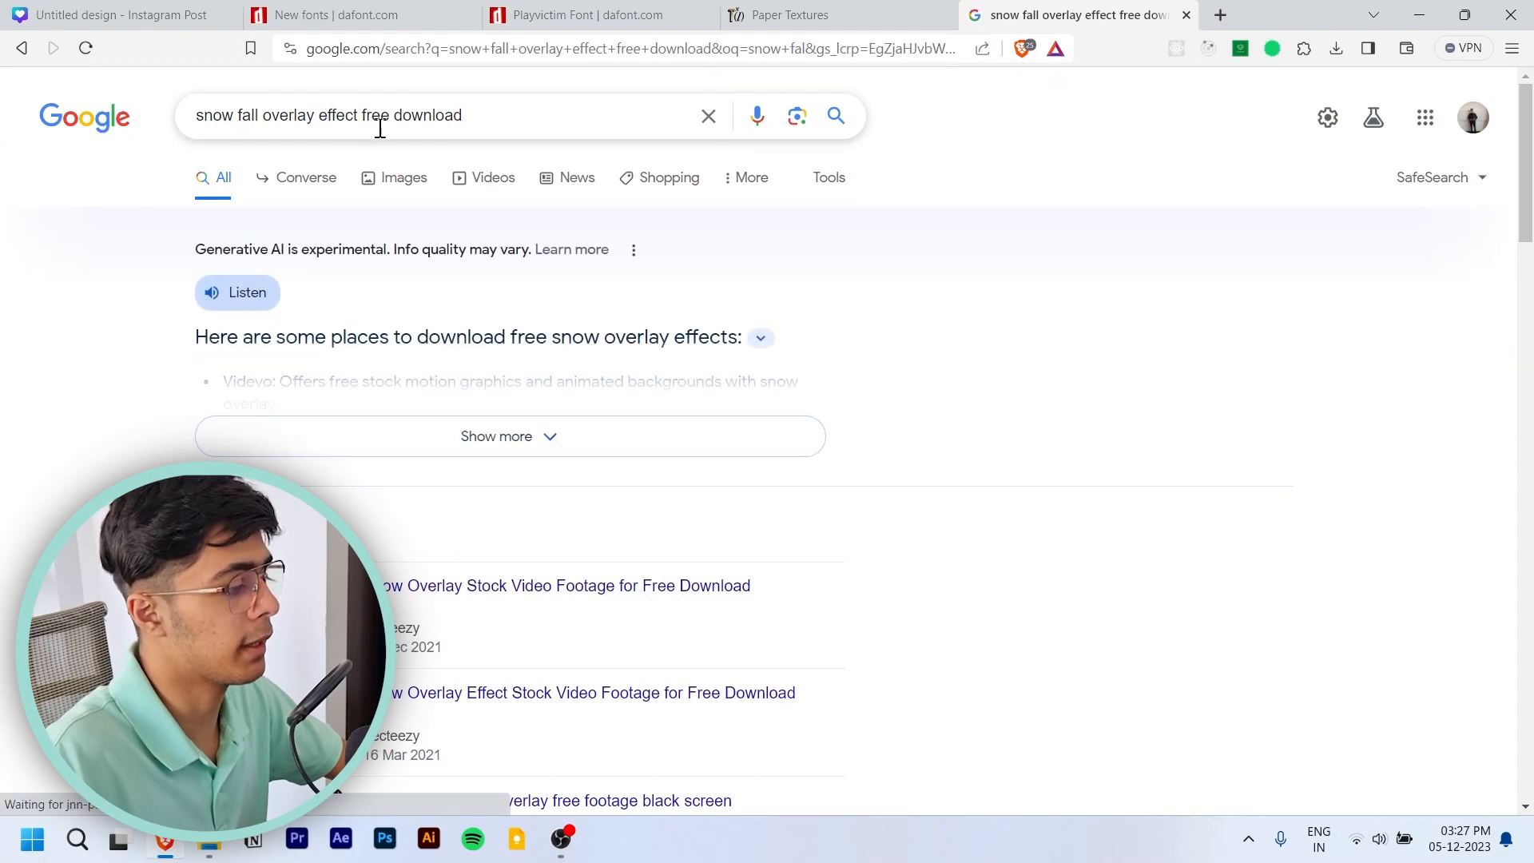
{"action": "scroll", "coordinate": [560, 272], "scroll_direction": "down", "scroll_amount": 6}
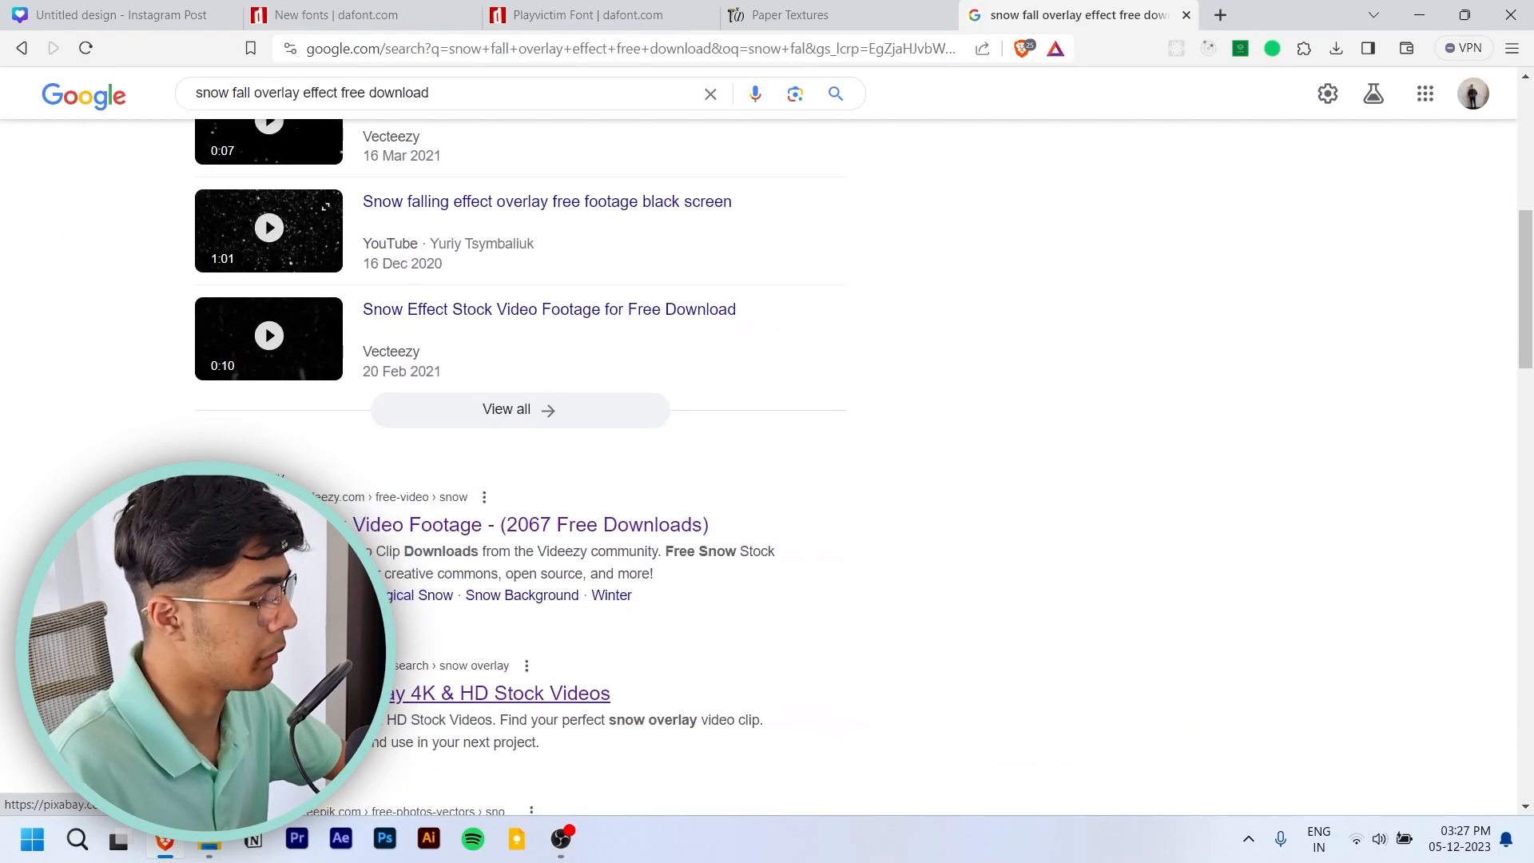
{"action": "left_click", "coordinate": [320, 693]}
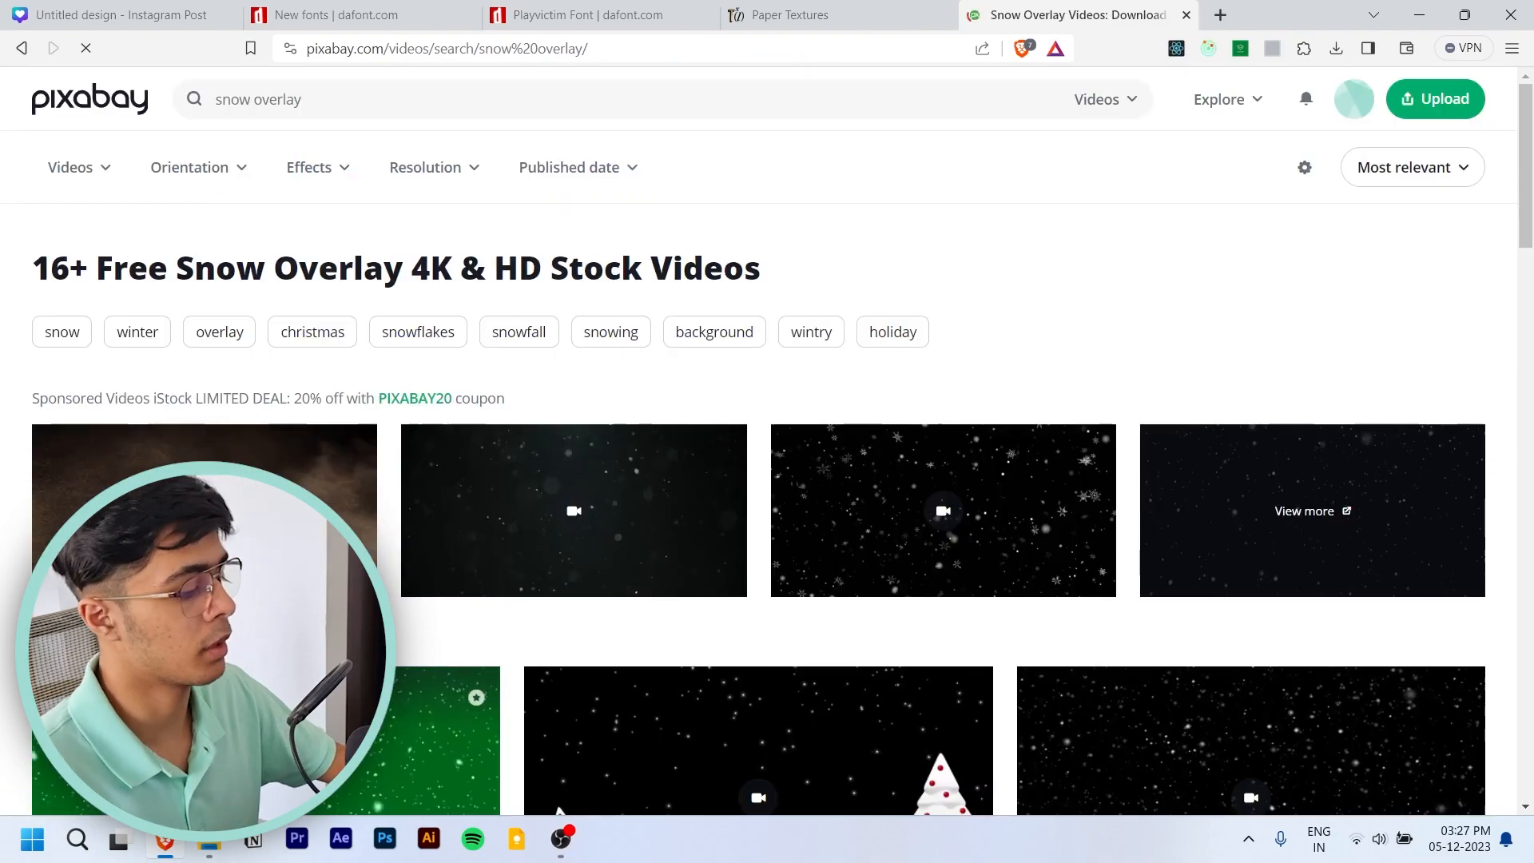
- Browse Pixabay's snow overlay videos and download the 19-second 4K "snow snowflake snowy" clip as a 1920×1080 MP4
{"action": "scroll", "coordinate": [318, 366], "scroll_direction": "down", "scroll_amount": 5}
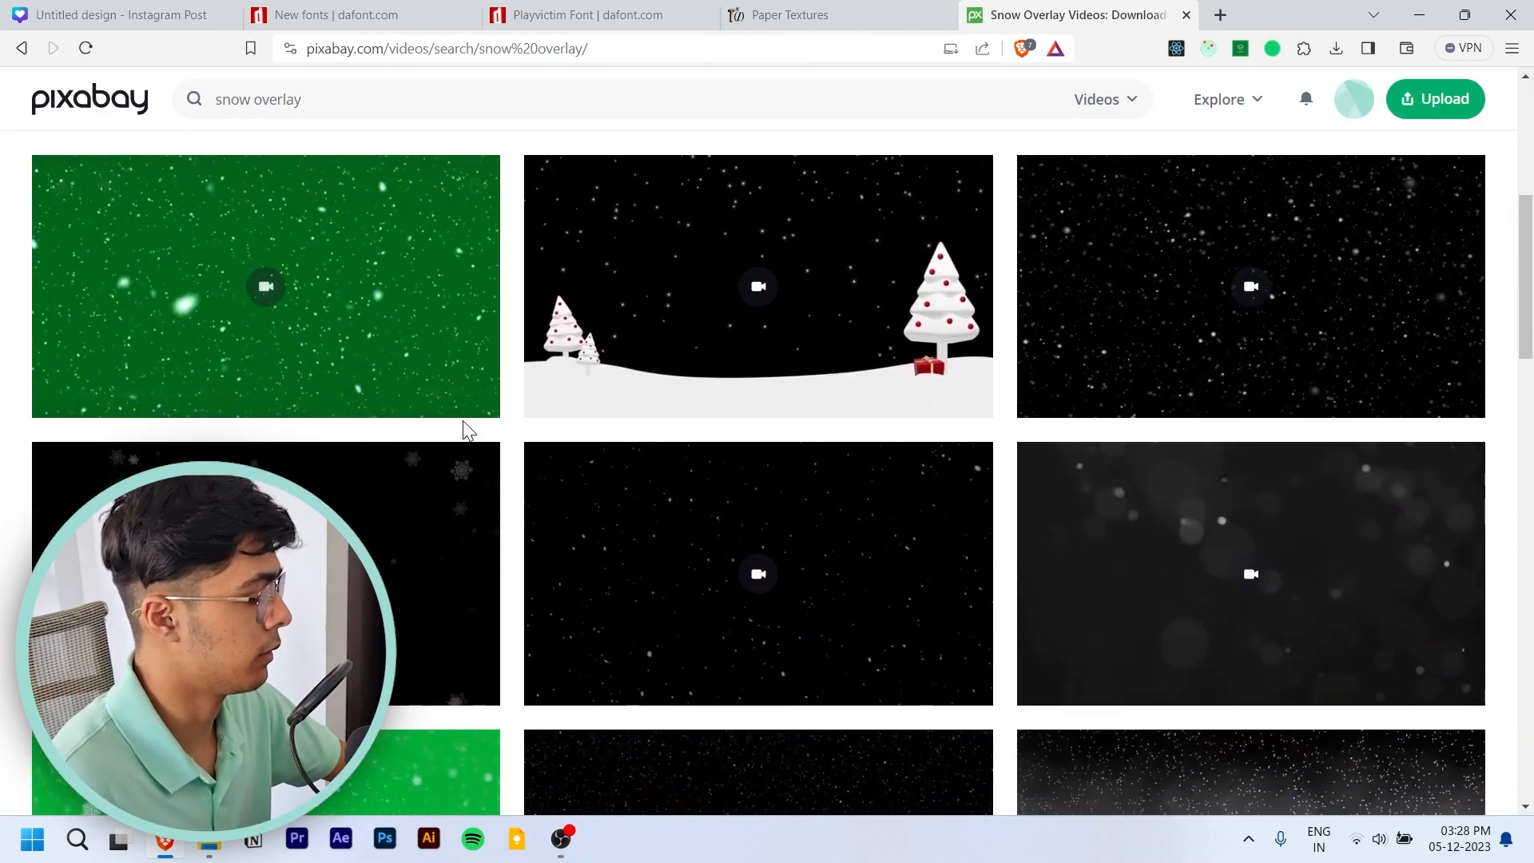
{"action": "scroll", "coordinate": [463, 428], "scroll_direction": "down", "scroll_amount": 1}
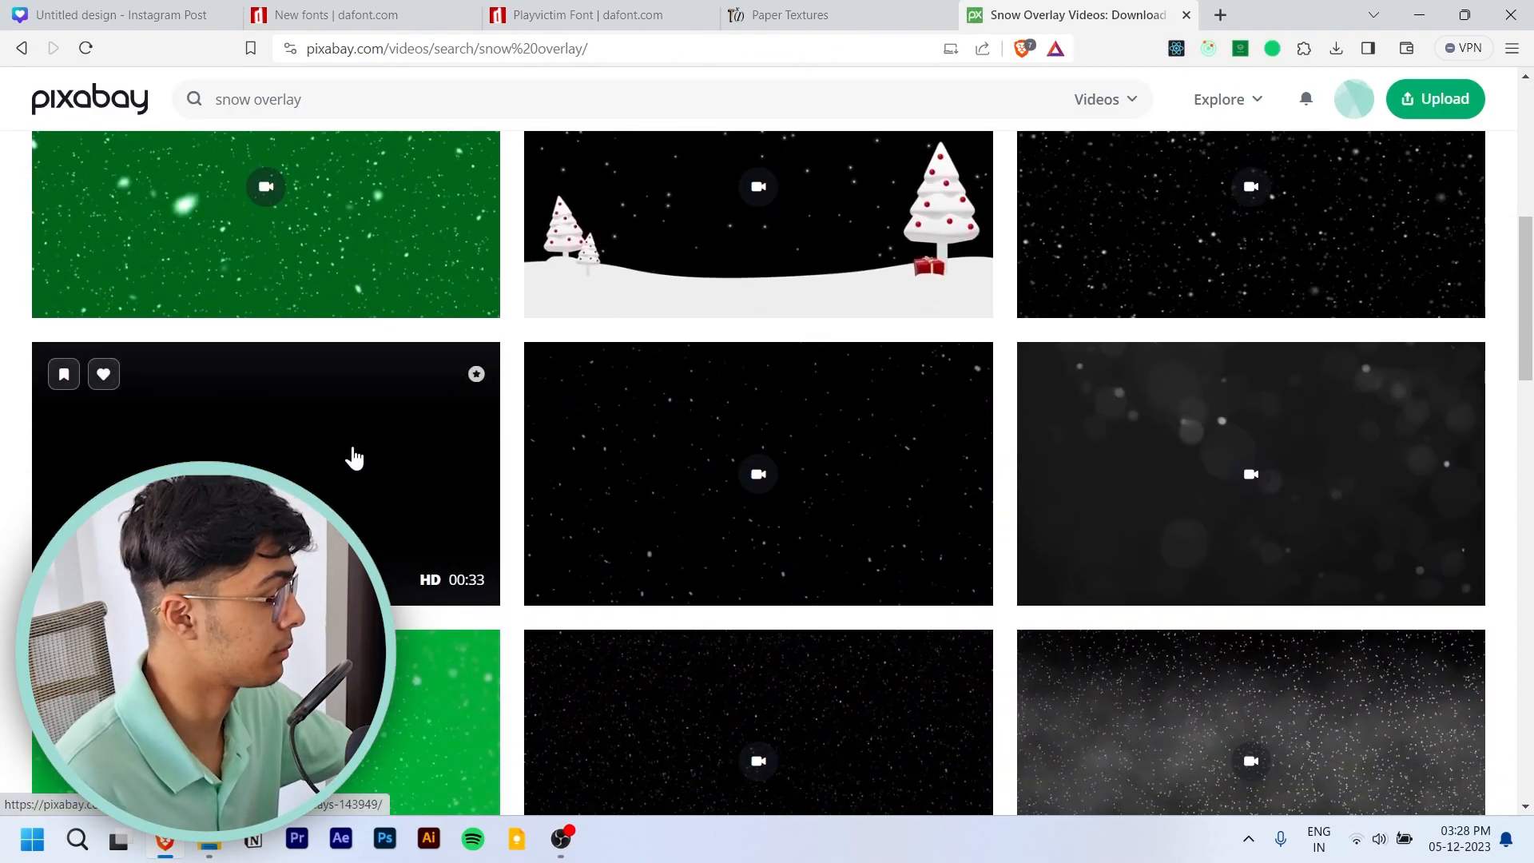
{"action": "scroll", "coordinate": [400, 496], "scroll_direction": "down", "scroll_amount": 1}
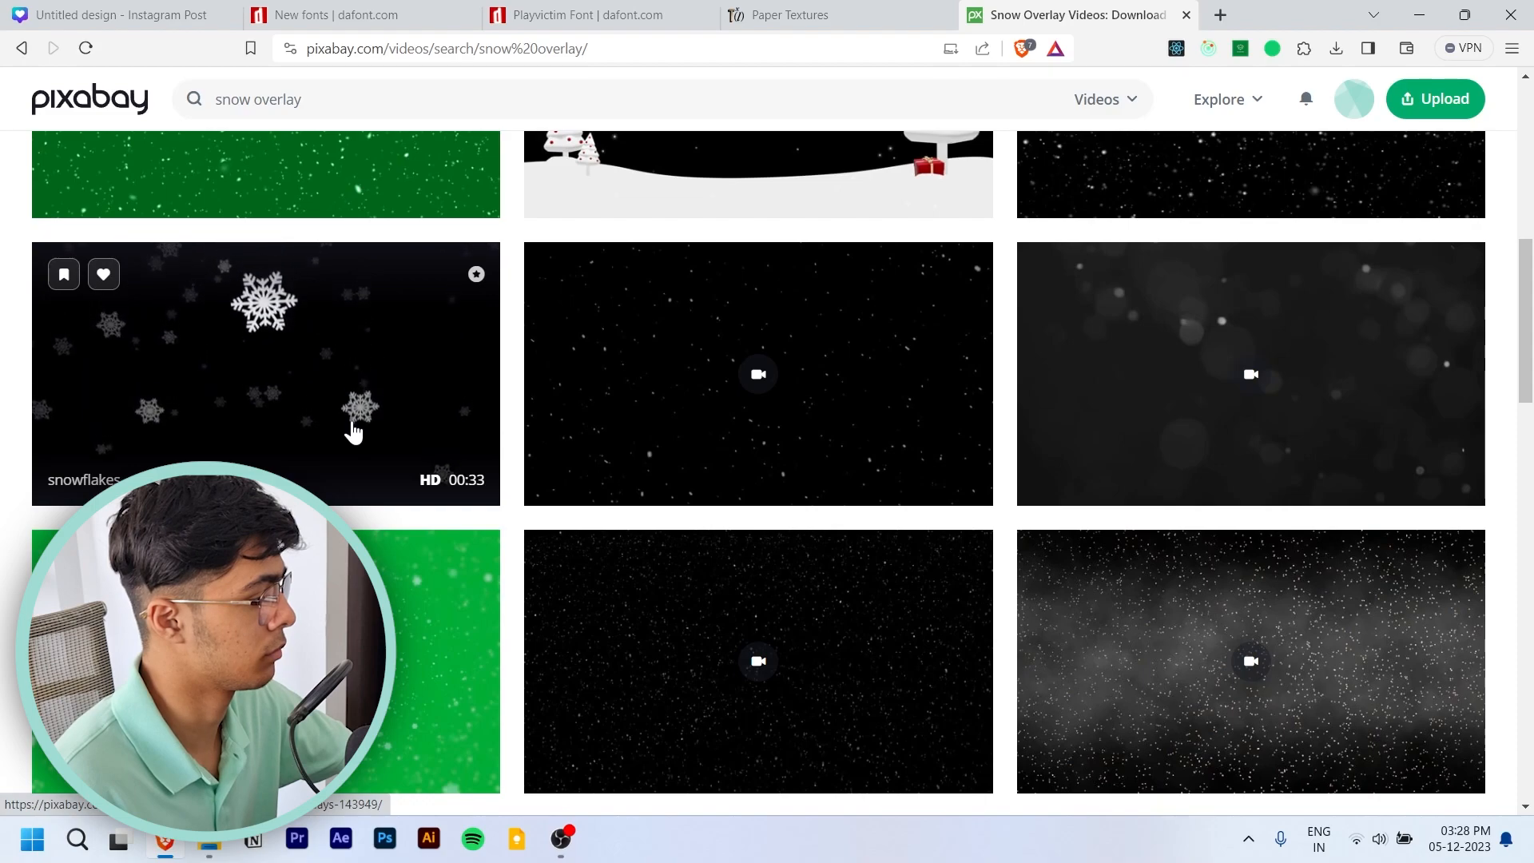
{"action": "scroll", "coordinate": [353, 432], "scroll_direction": "down", "scroll_amount": 2}
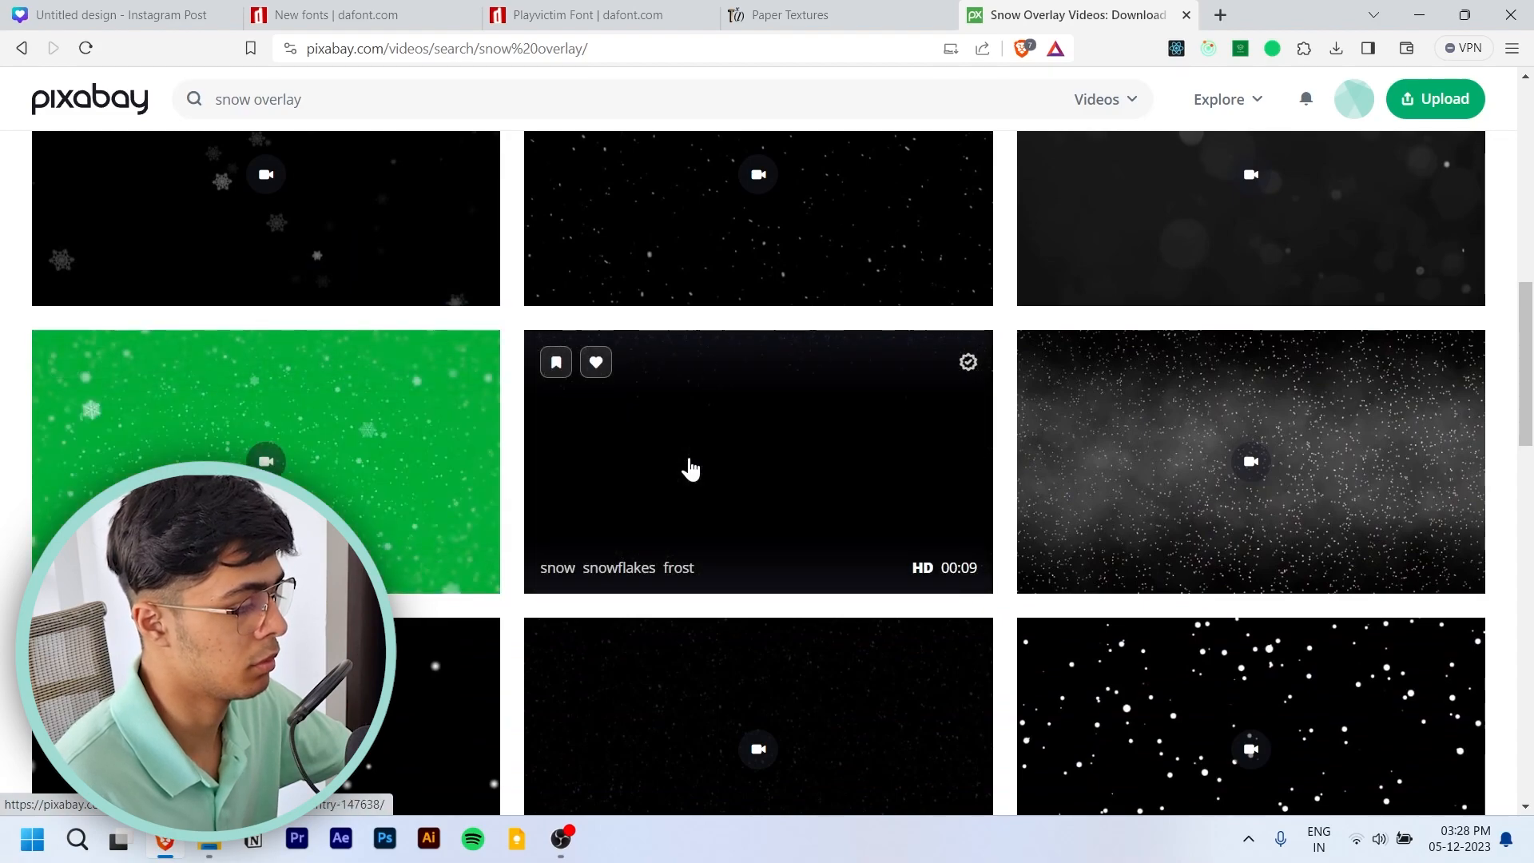
{"action": "scroll", "coordinate": [691, 469], "scroll_direction": "down", "scroll_amount": 2}
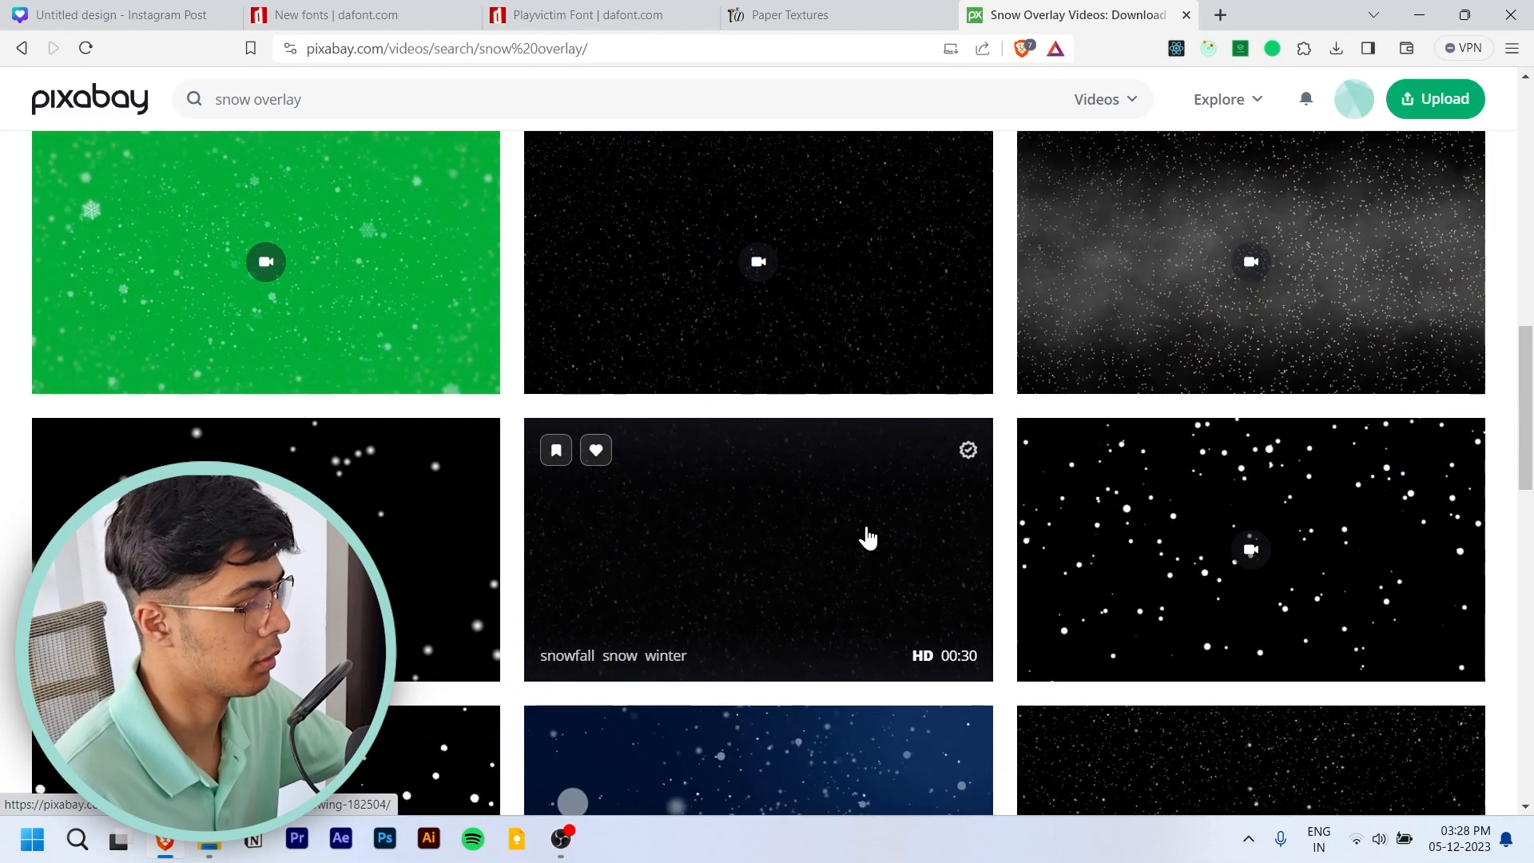
{"action": "scroll", "coordinate": [868, 537], "scroll_direction": "up", "scroll_amount": 6}
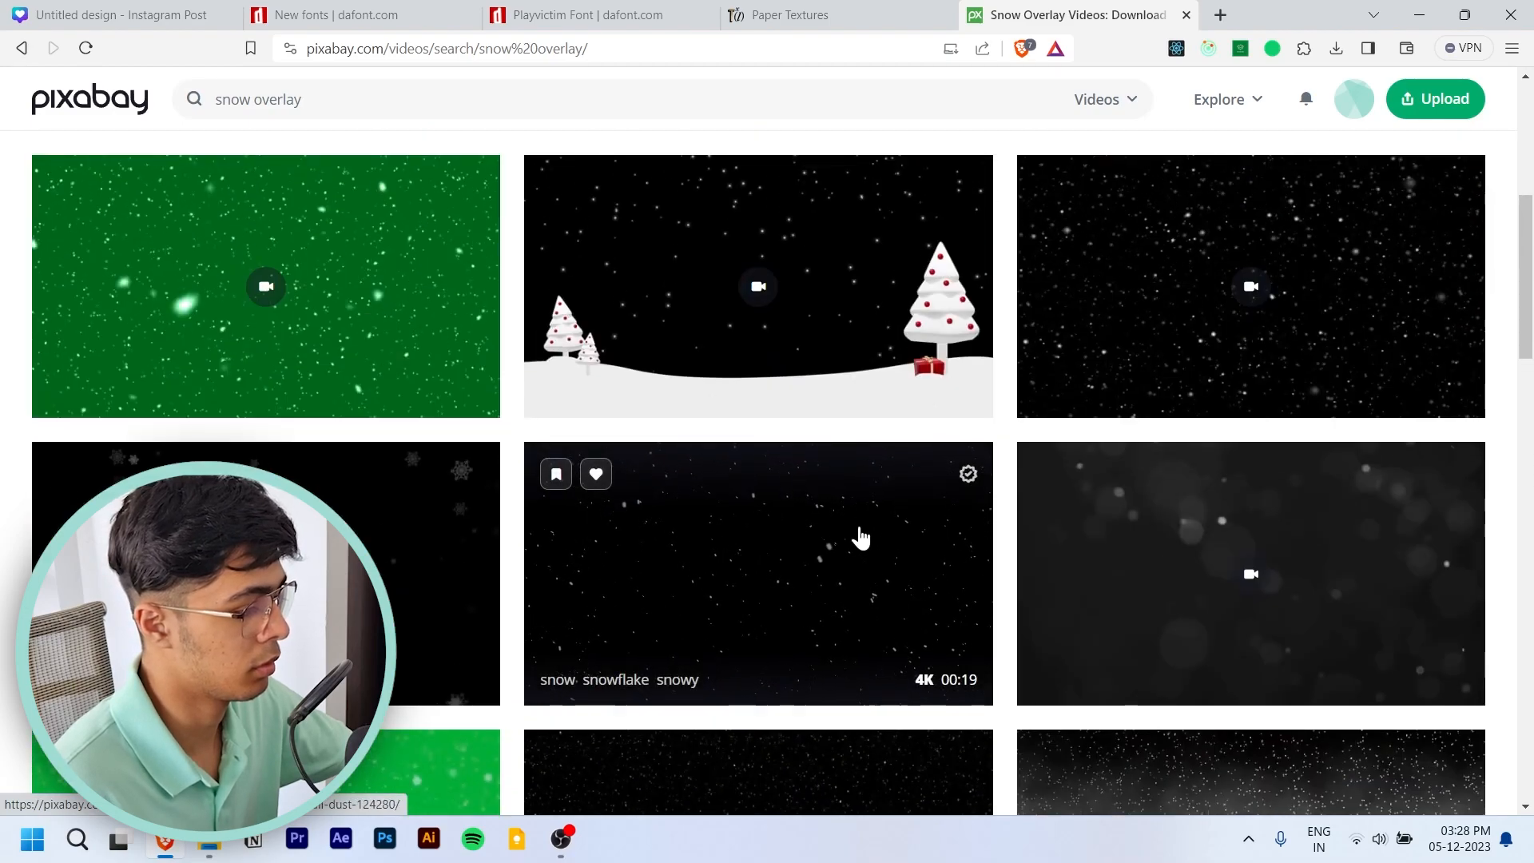
{"action": "left_click", "coordinate": [670, 541]}
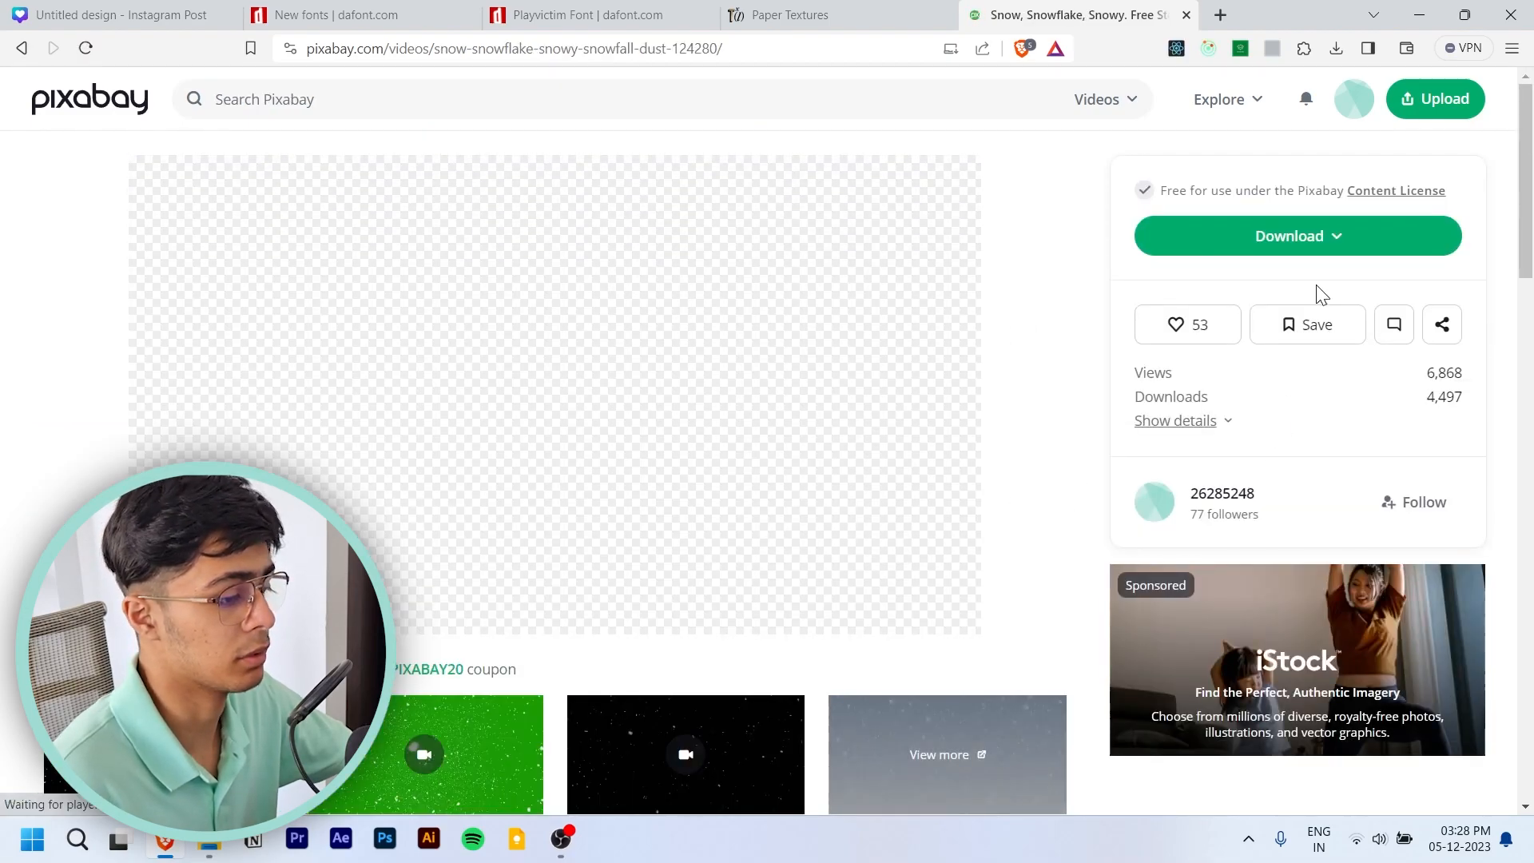
{"action": "left_click", "coordinate": [1330, 248]}
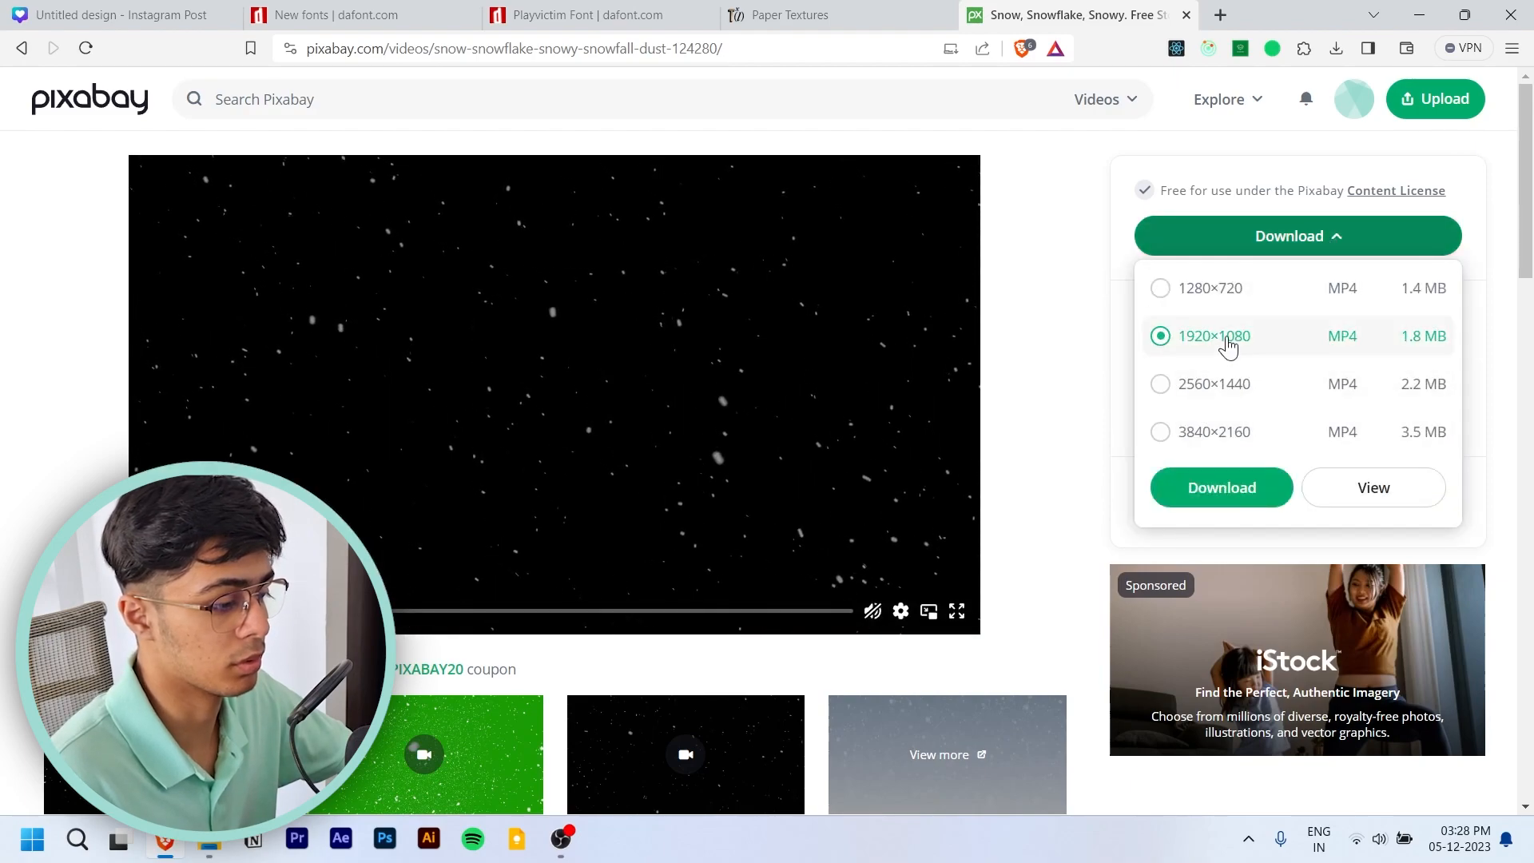
{"action": "left_click", "coordinate": [1195, 502]}
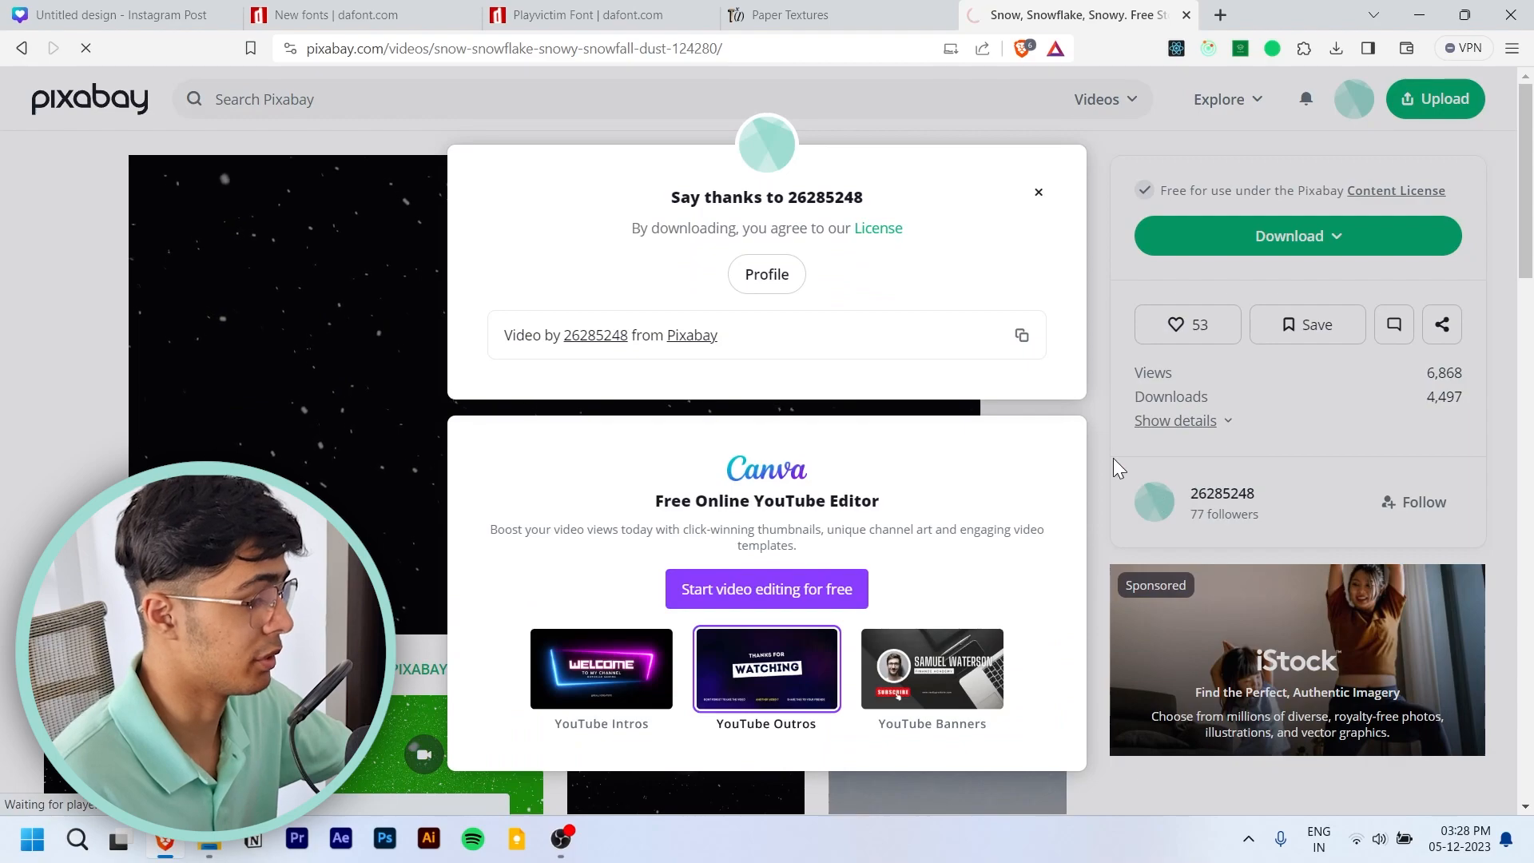
- Switch to Premiere Pro and create a new project named "snow fall effect to winter poster"
{"action": "left_click", "coordinate": [295, 852]}
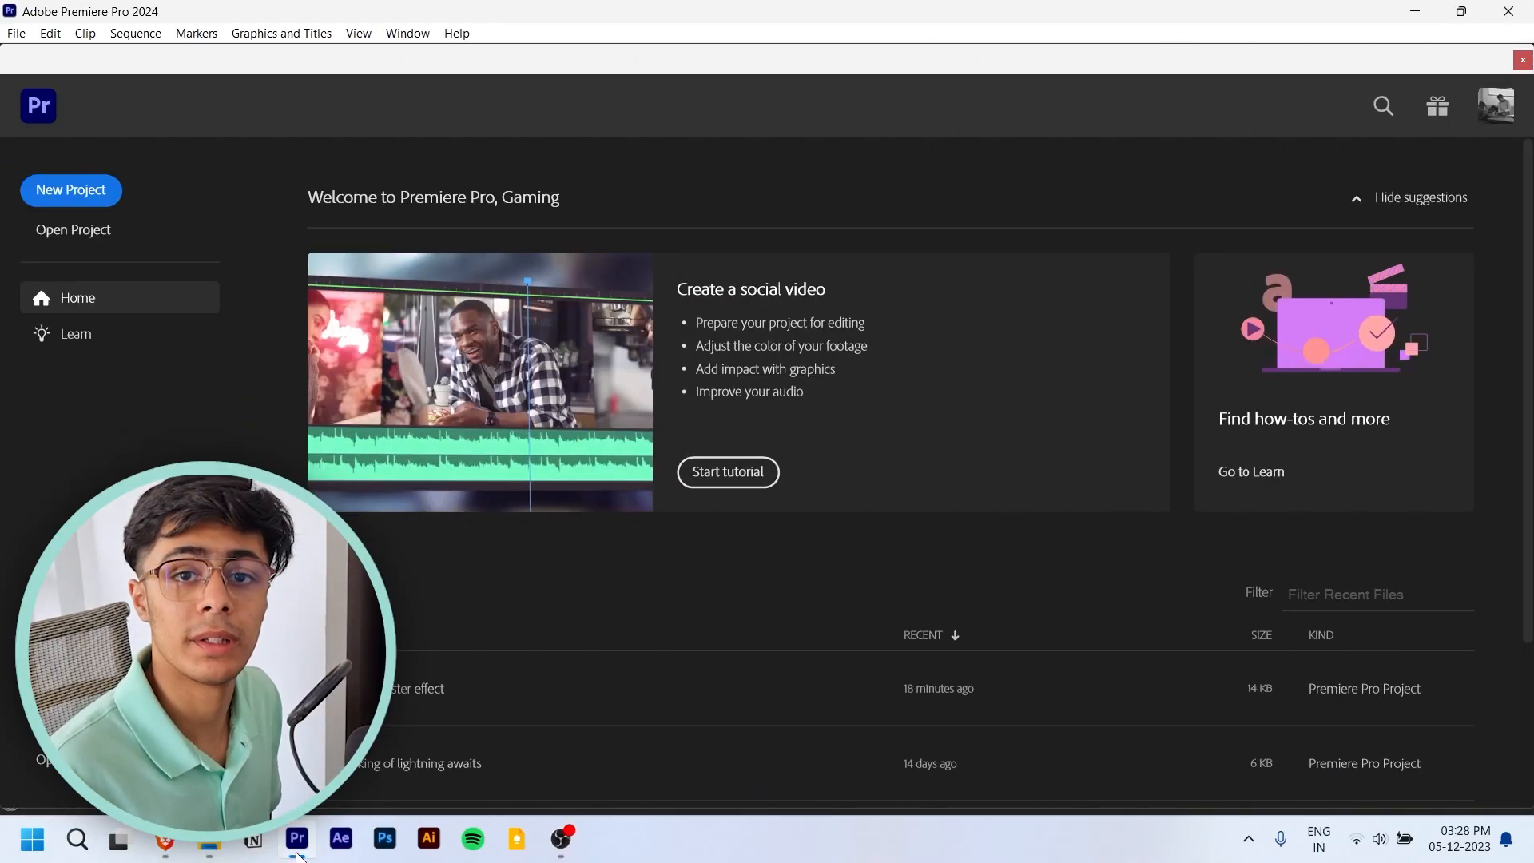
{"action": "left_click", "coordinate": [75, 206]}
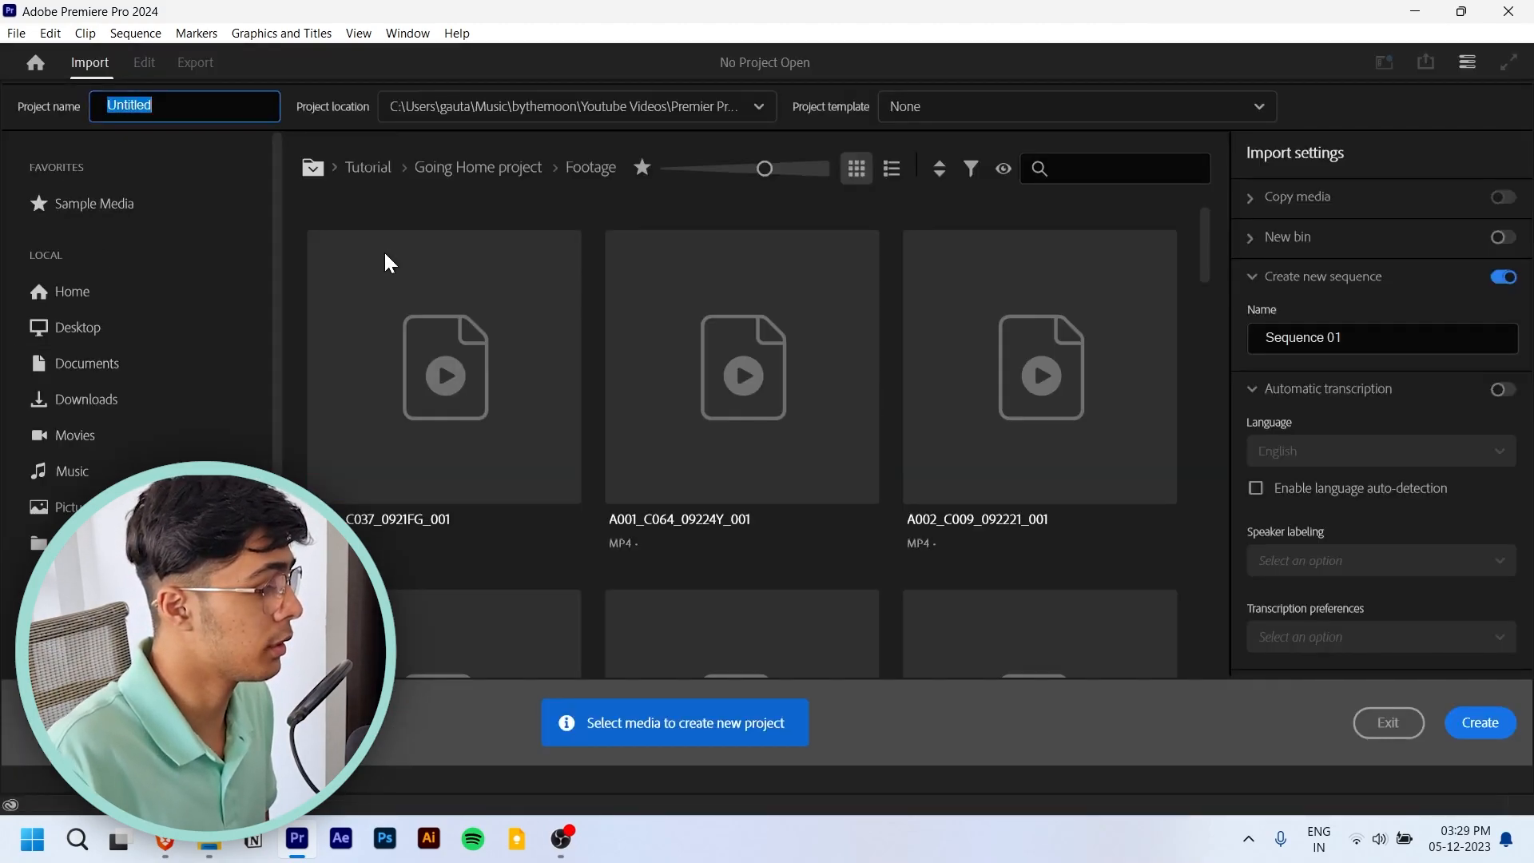
{"action": "type", "text": "snow fall e"}
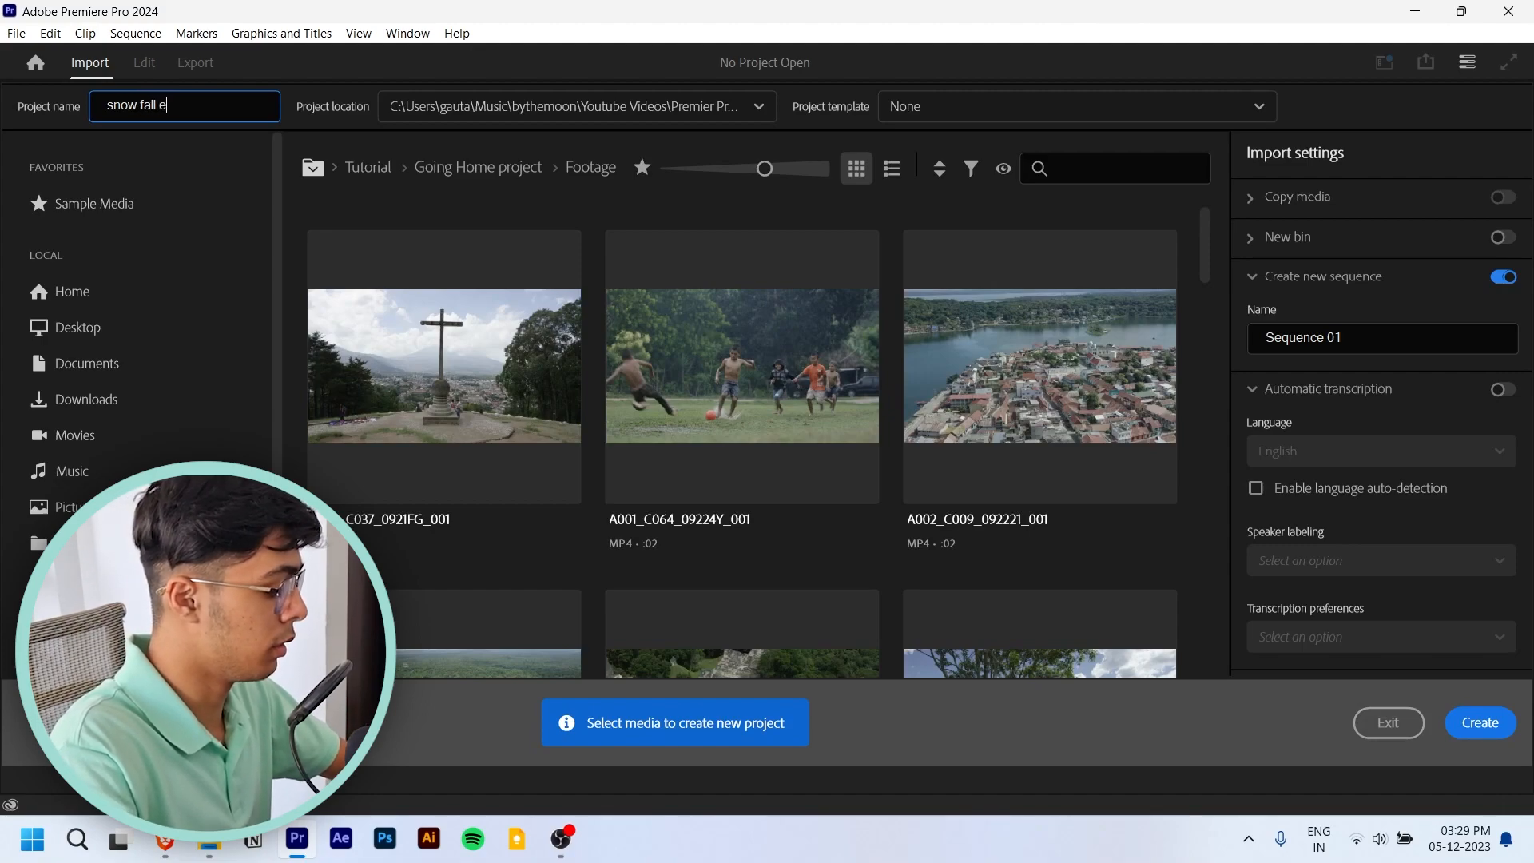
{"action": "type", "text": "ffect to winter poster"}
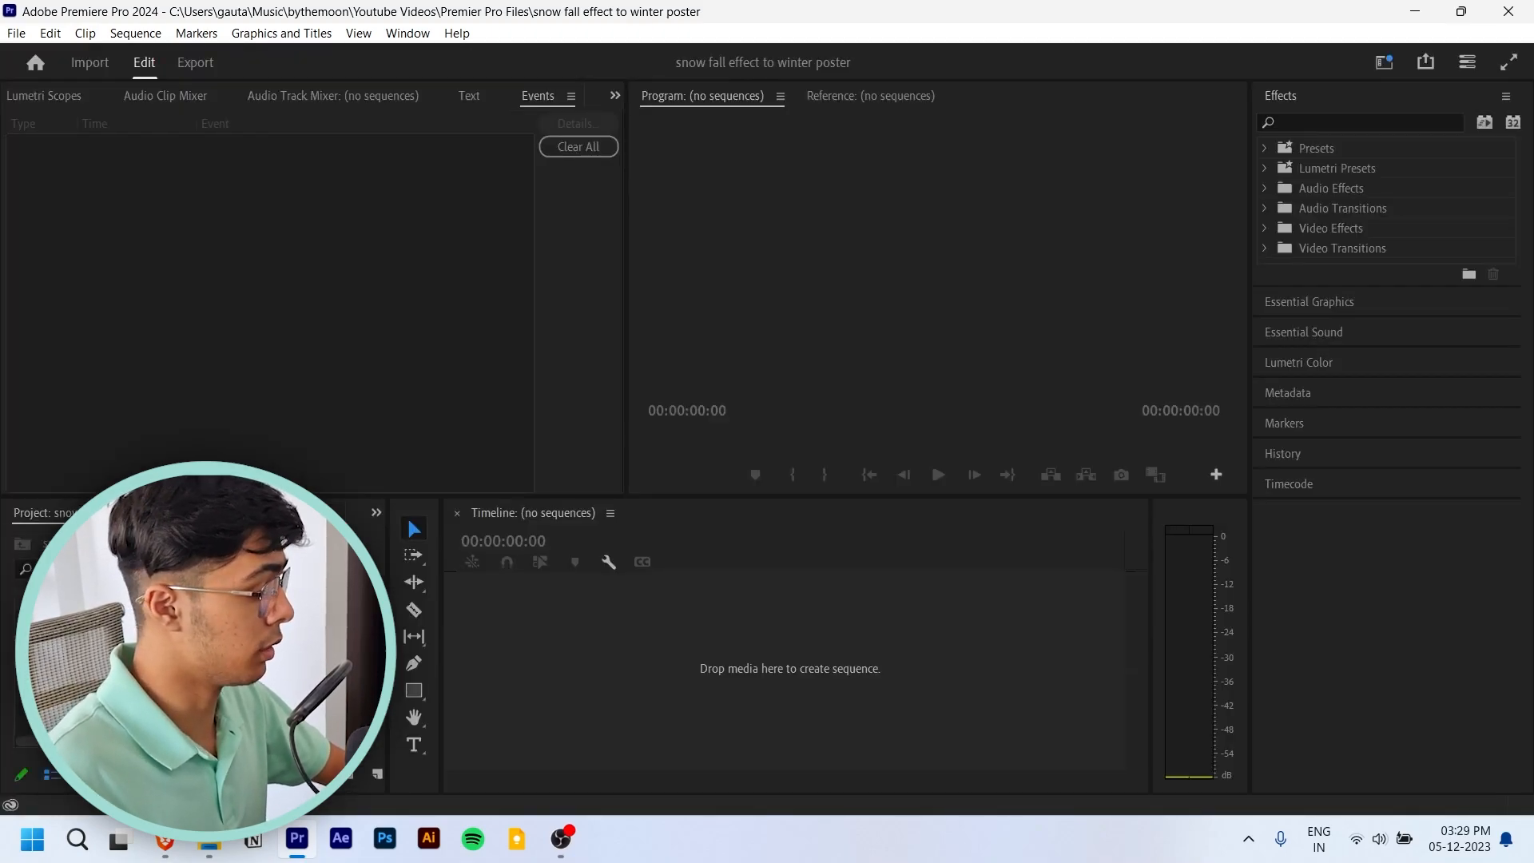
{"action": "key", "text": "ctrl+i"}
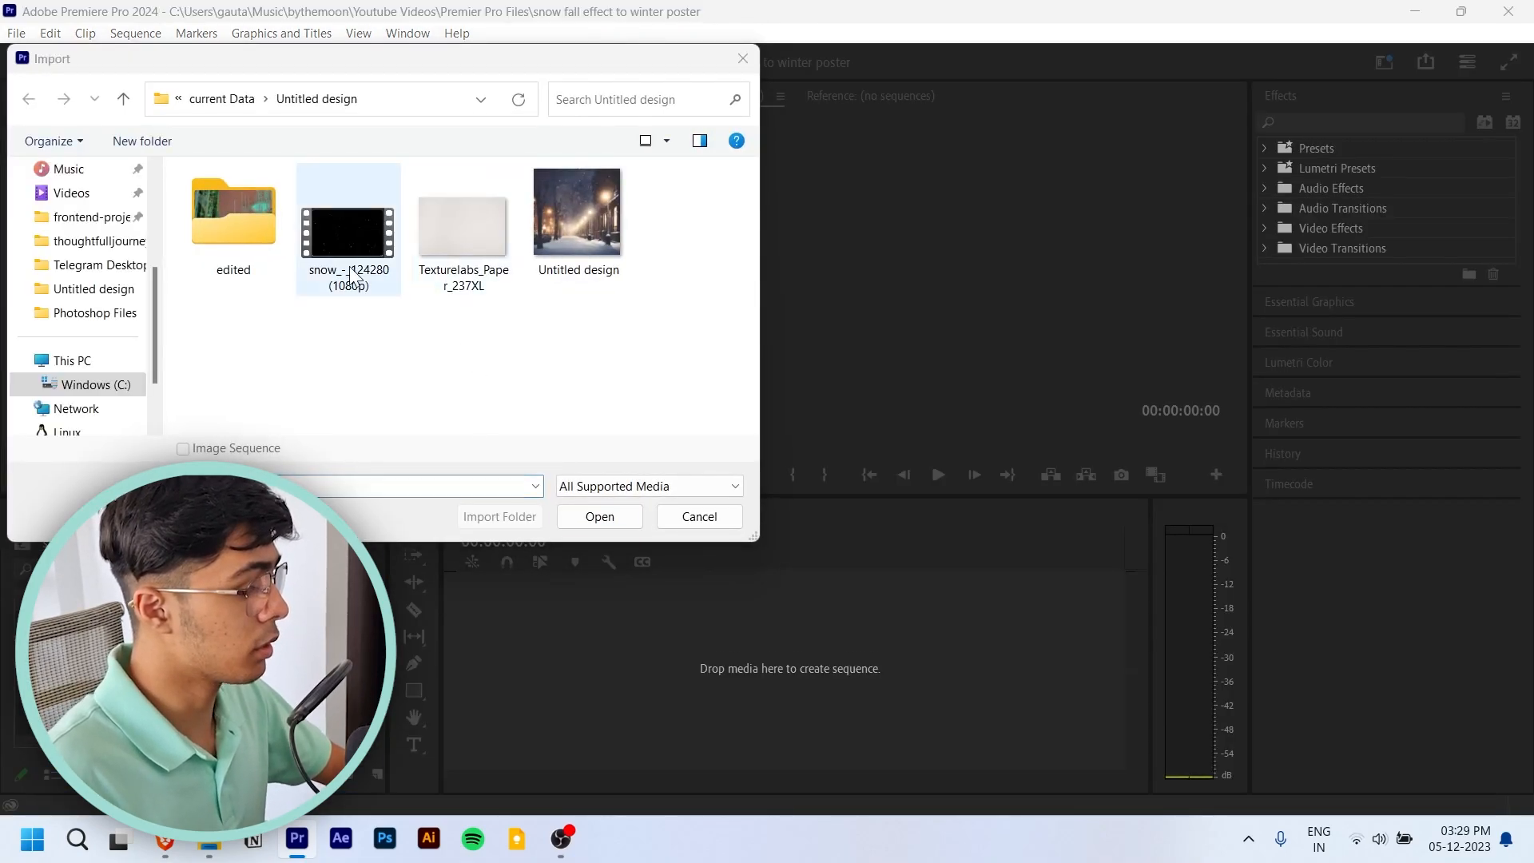
{"action": "left_click_drag", "start_coordinate": [649, 372], "coordinate": [384, 209]}
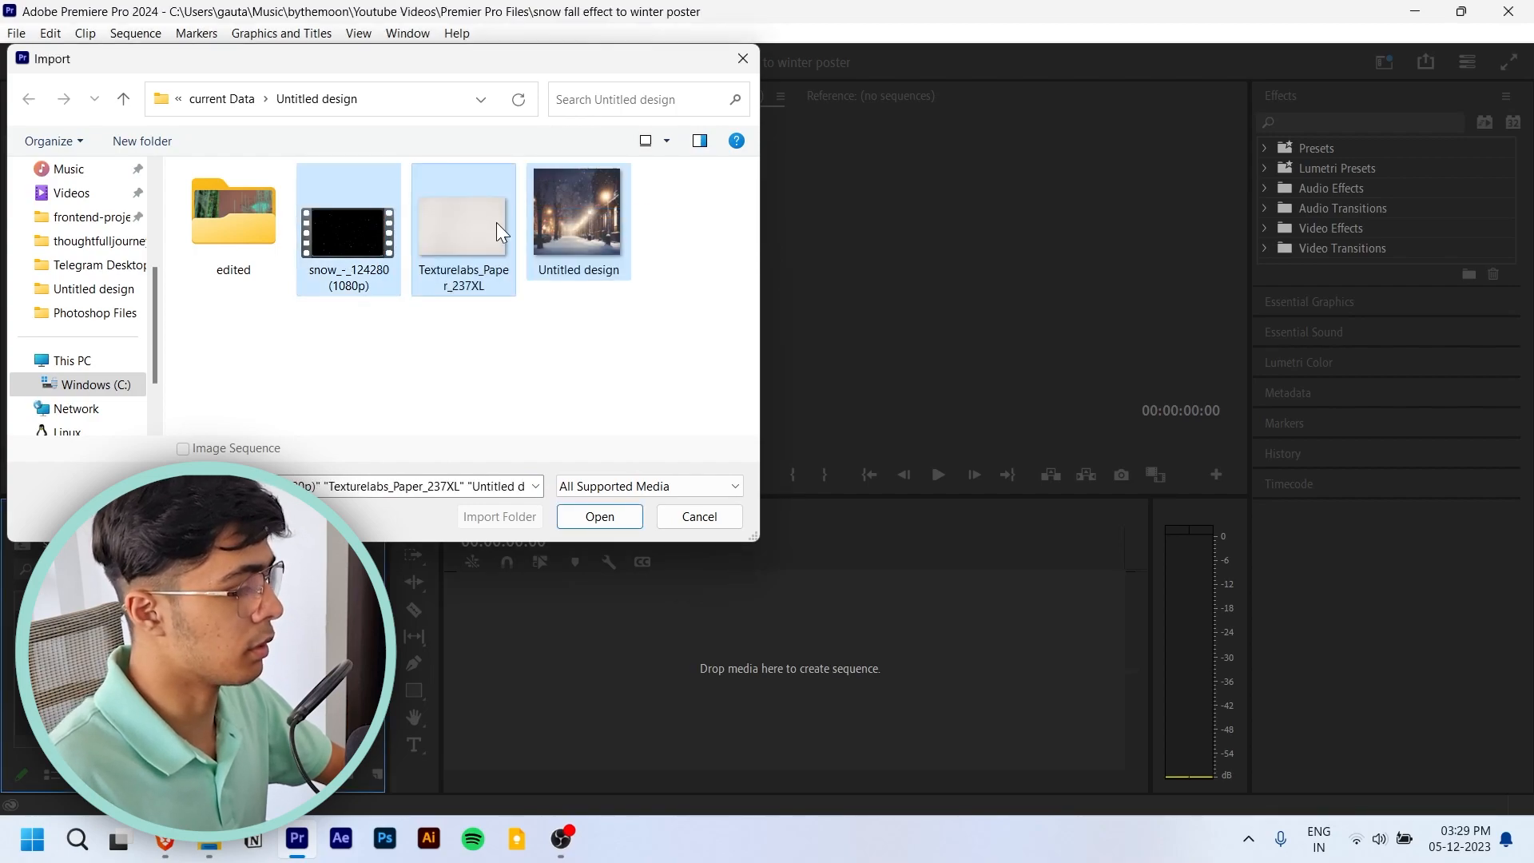
{"action": "left_click", "coordinate": [599, 224], "text": "ctrl"}
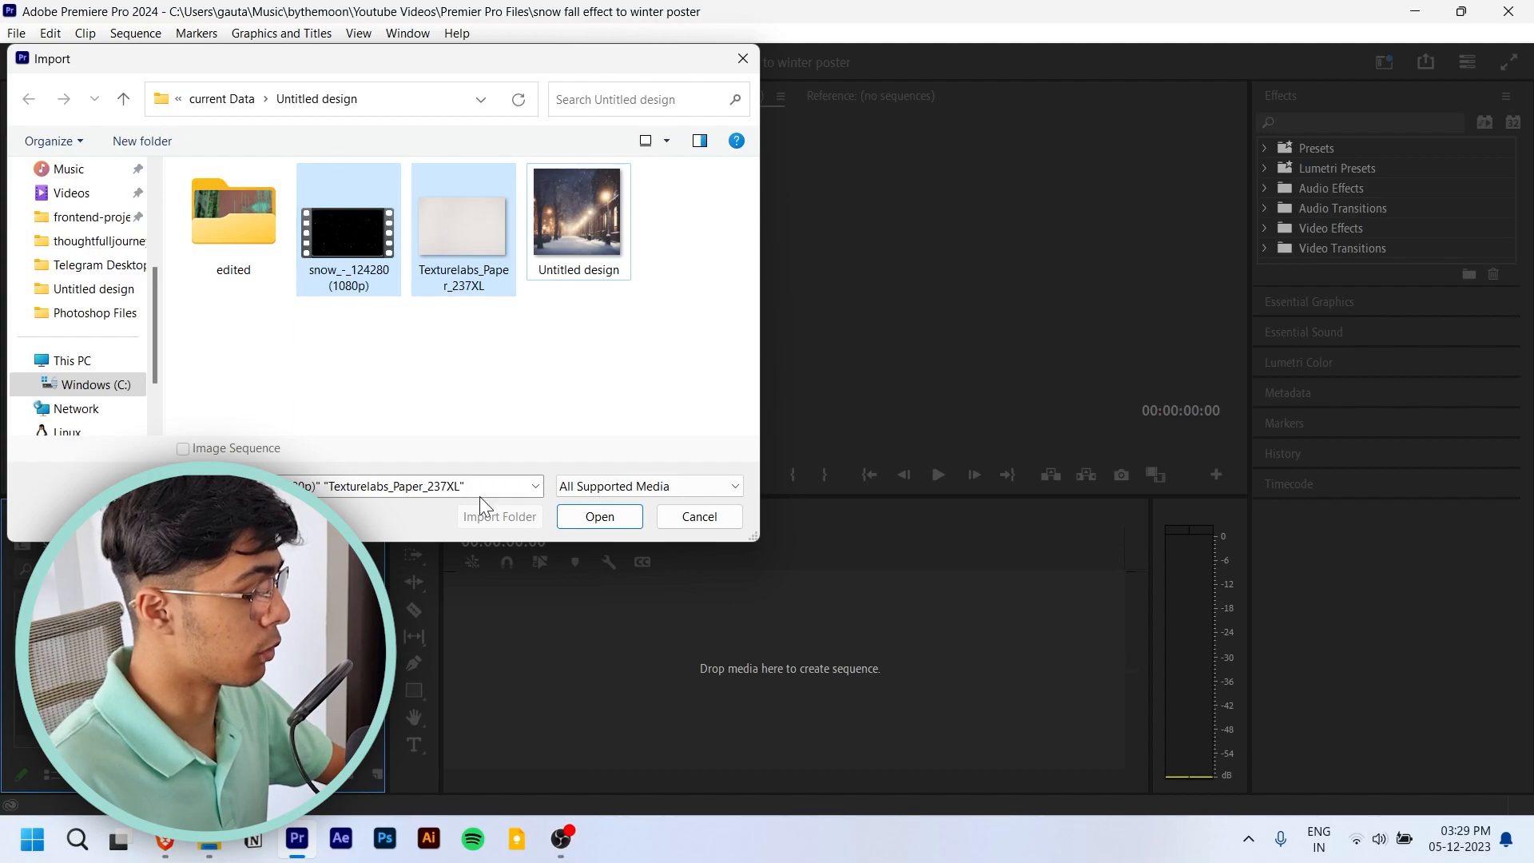
{"action": "left_click", "coordinate": [600, 516]}
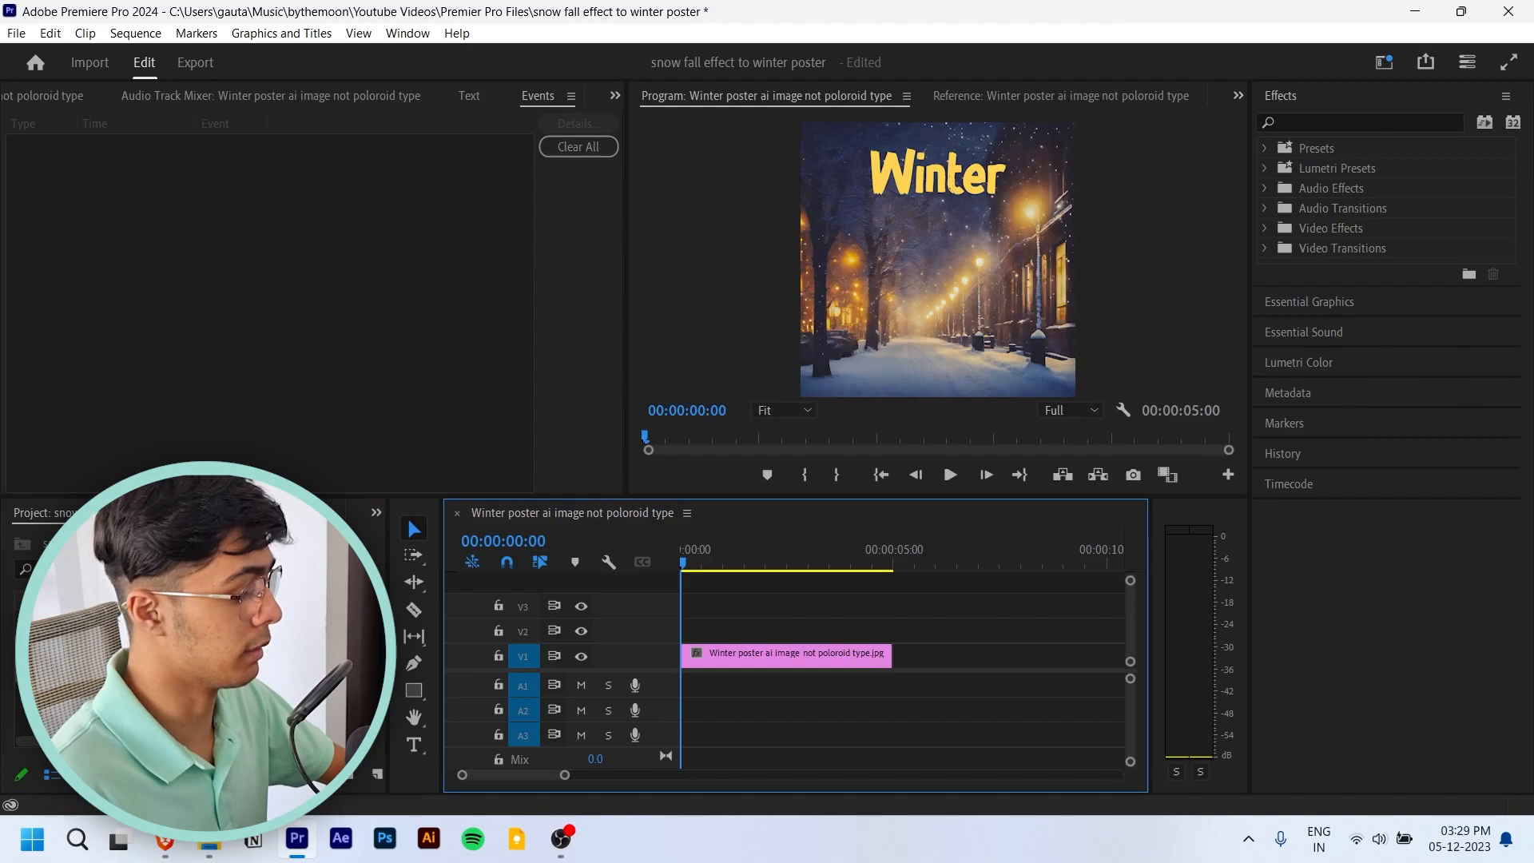
- Place the snow video on track V2 above the winter poster and trim its end to match the poster clip
{"action": "left_click", "coordinate": [60, 783]}
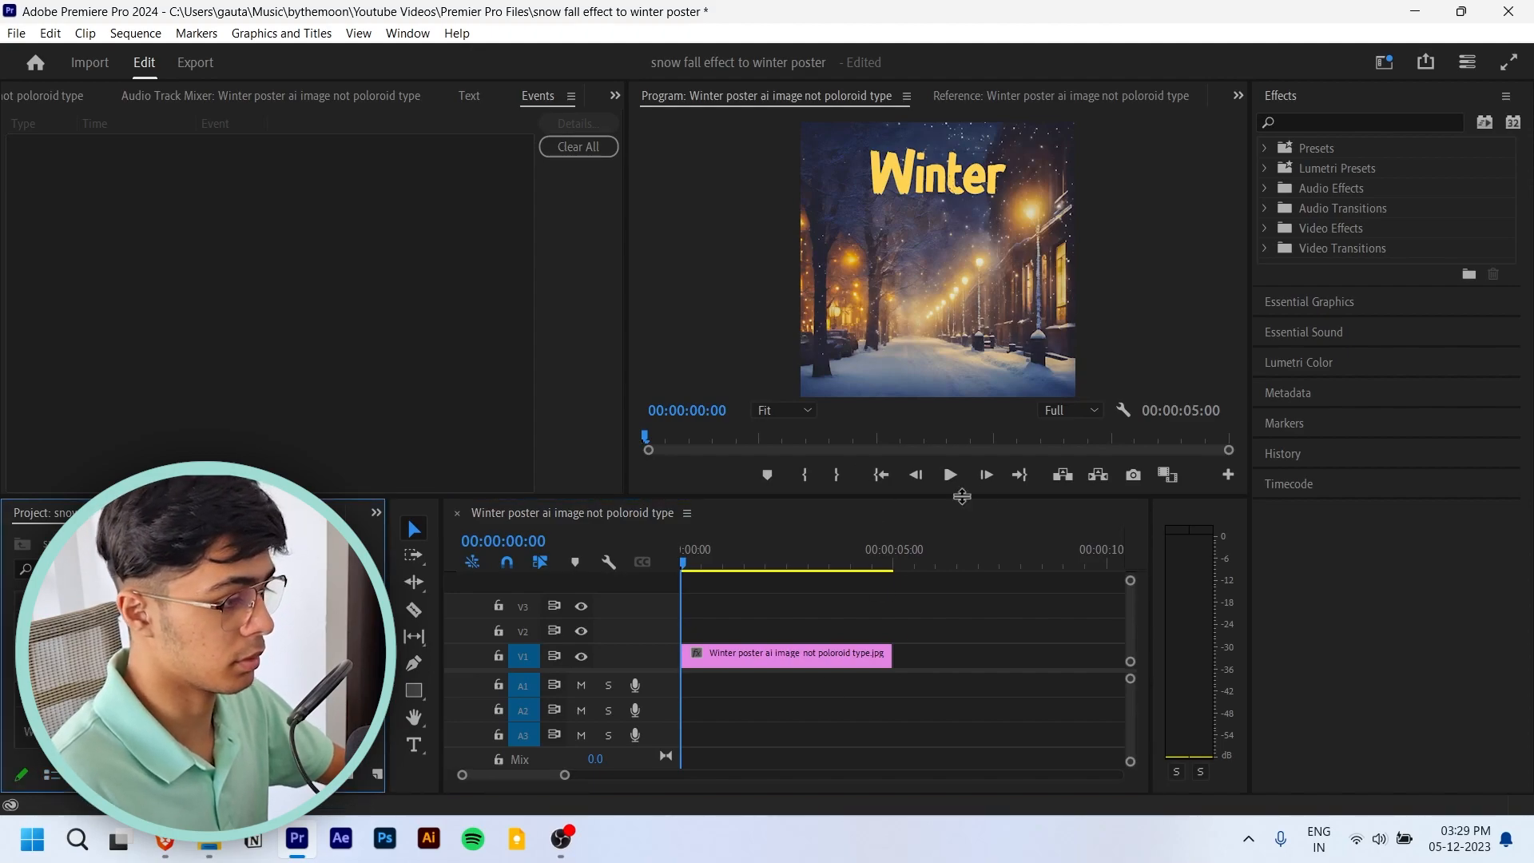
{"action": "left_click_drag", "start_coordinate": [728, 549], "coordinate": [458, 592]}
{"action": "left_click", "coordinate": [208, 679]}
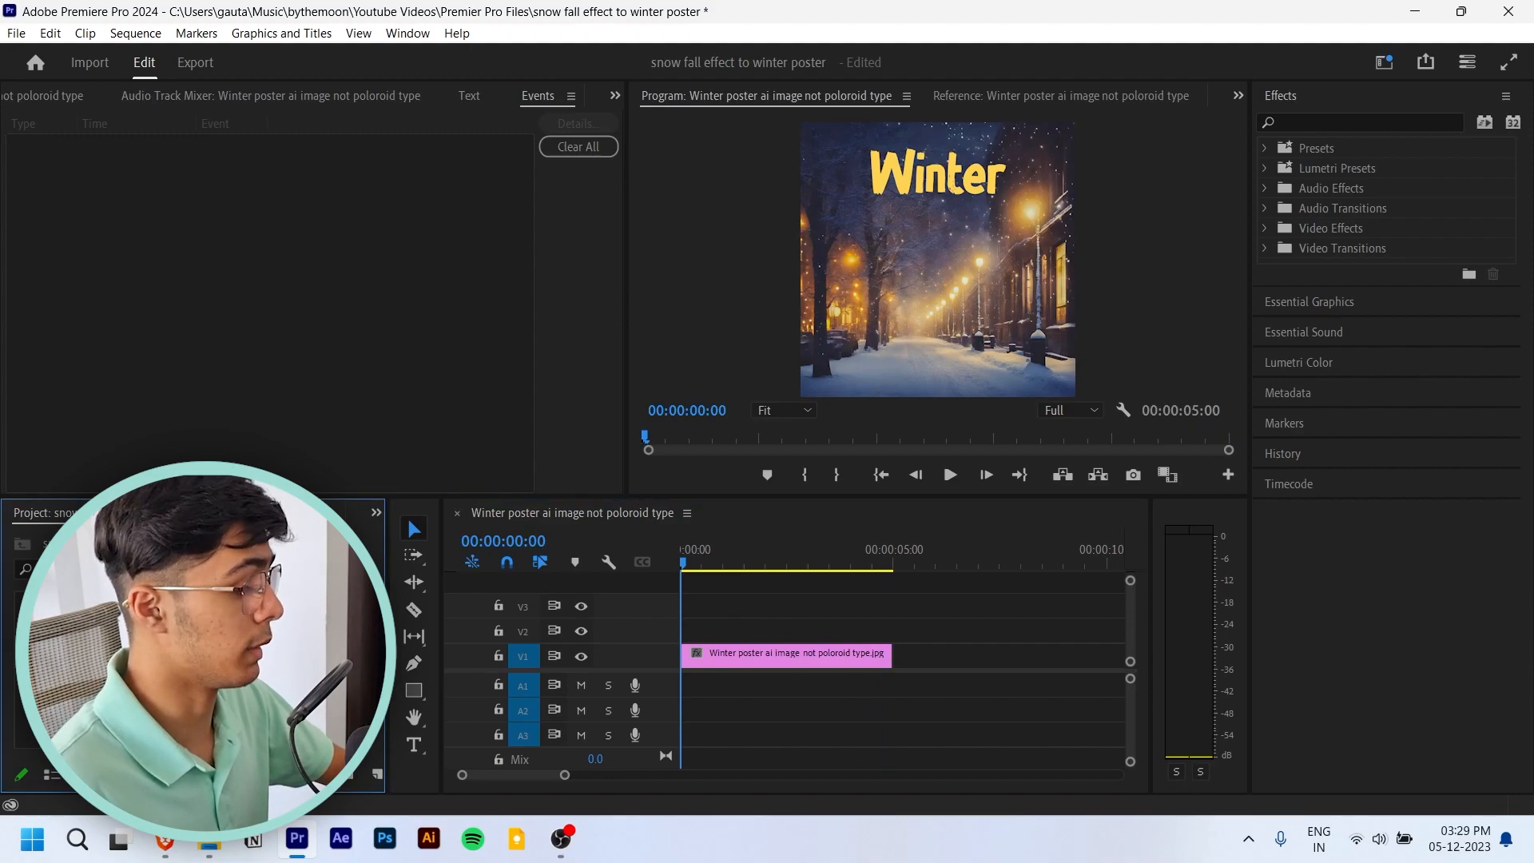
{"action": "left_click_drag", "start_coordinate": [208, 679], "coordinate": [692, 630]}
{"action": "key", "text": "minus"}
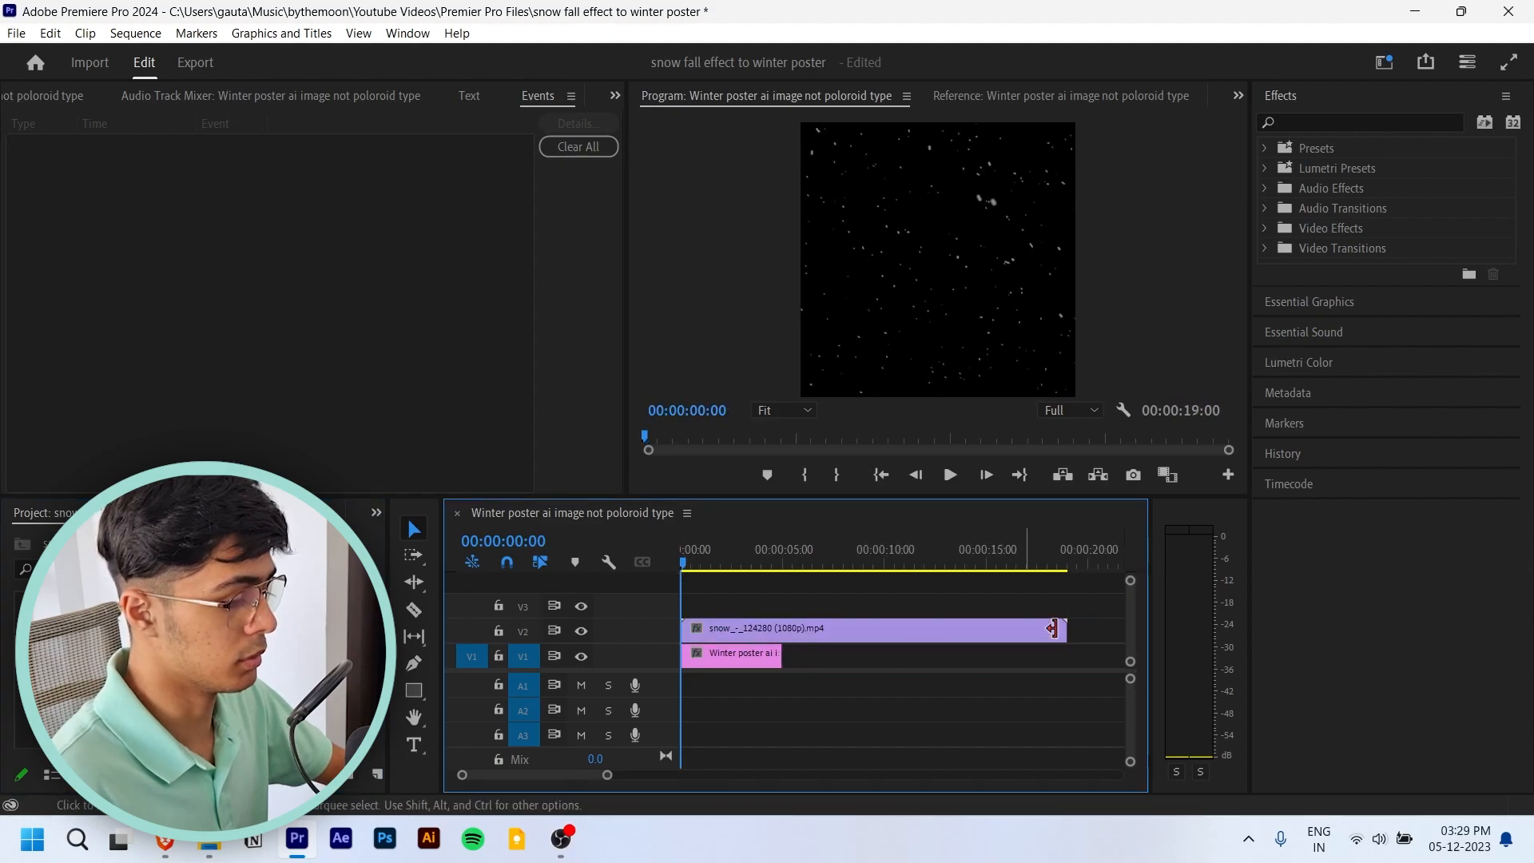
{"action": "left_click_drag", "start_coordinate": [1065, 631], "coordinate": [784, 634]}
{"action": "key", "text": "equal"}
{"action": "key", "text": "equal"}
- Select the snow clip on V2 and show its Effect Controls
{"action": "left_click", "coordinate": [755, 628]}
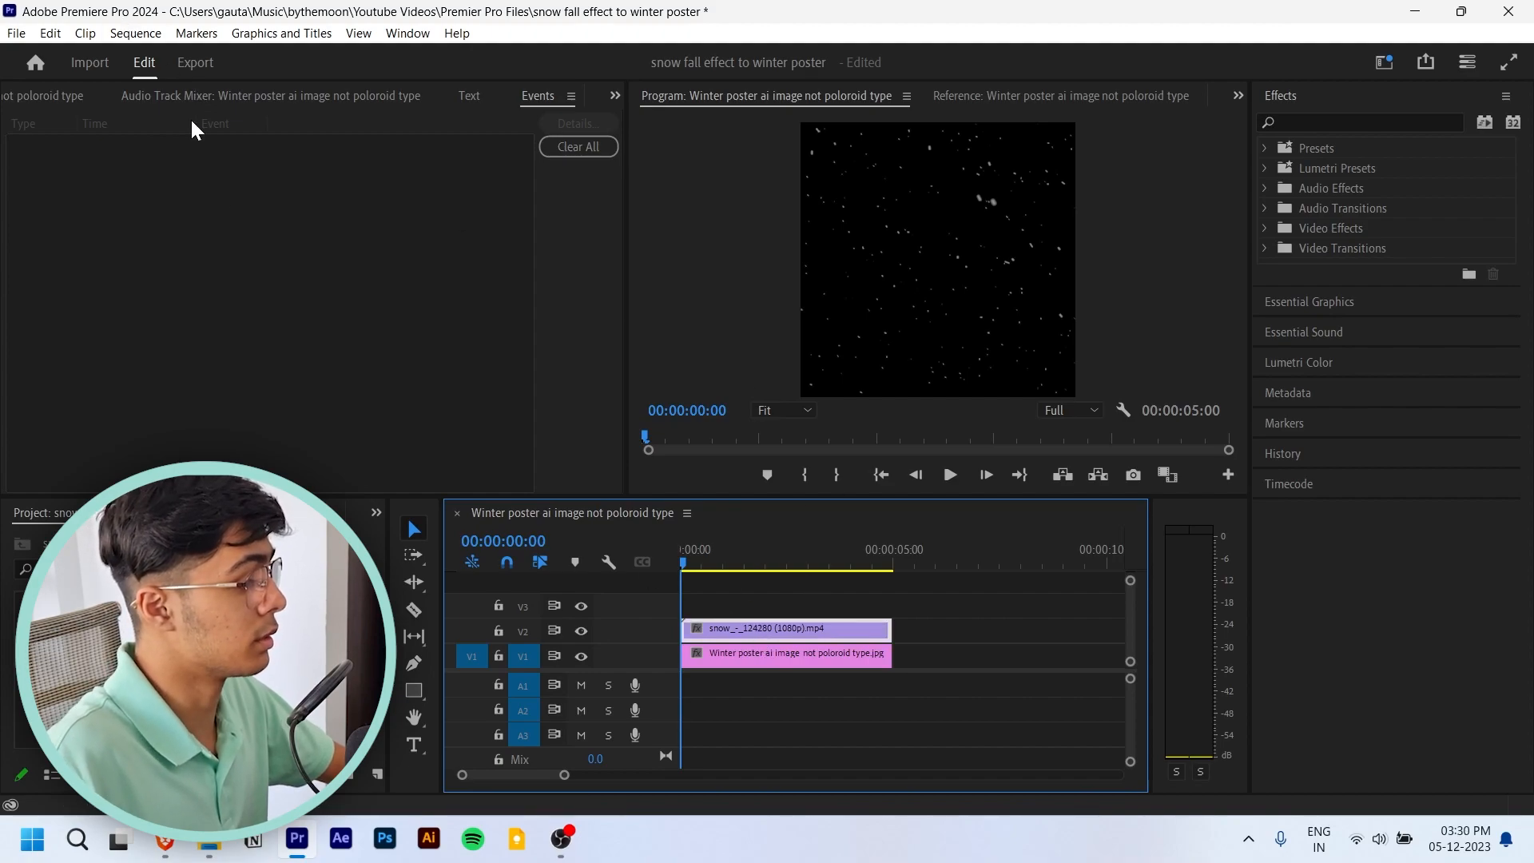
{"action": "left_click", "coordinate": [57, 94]}
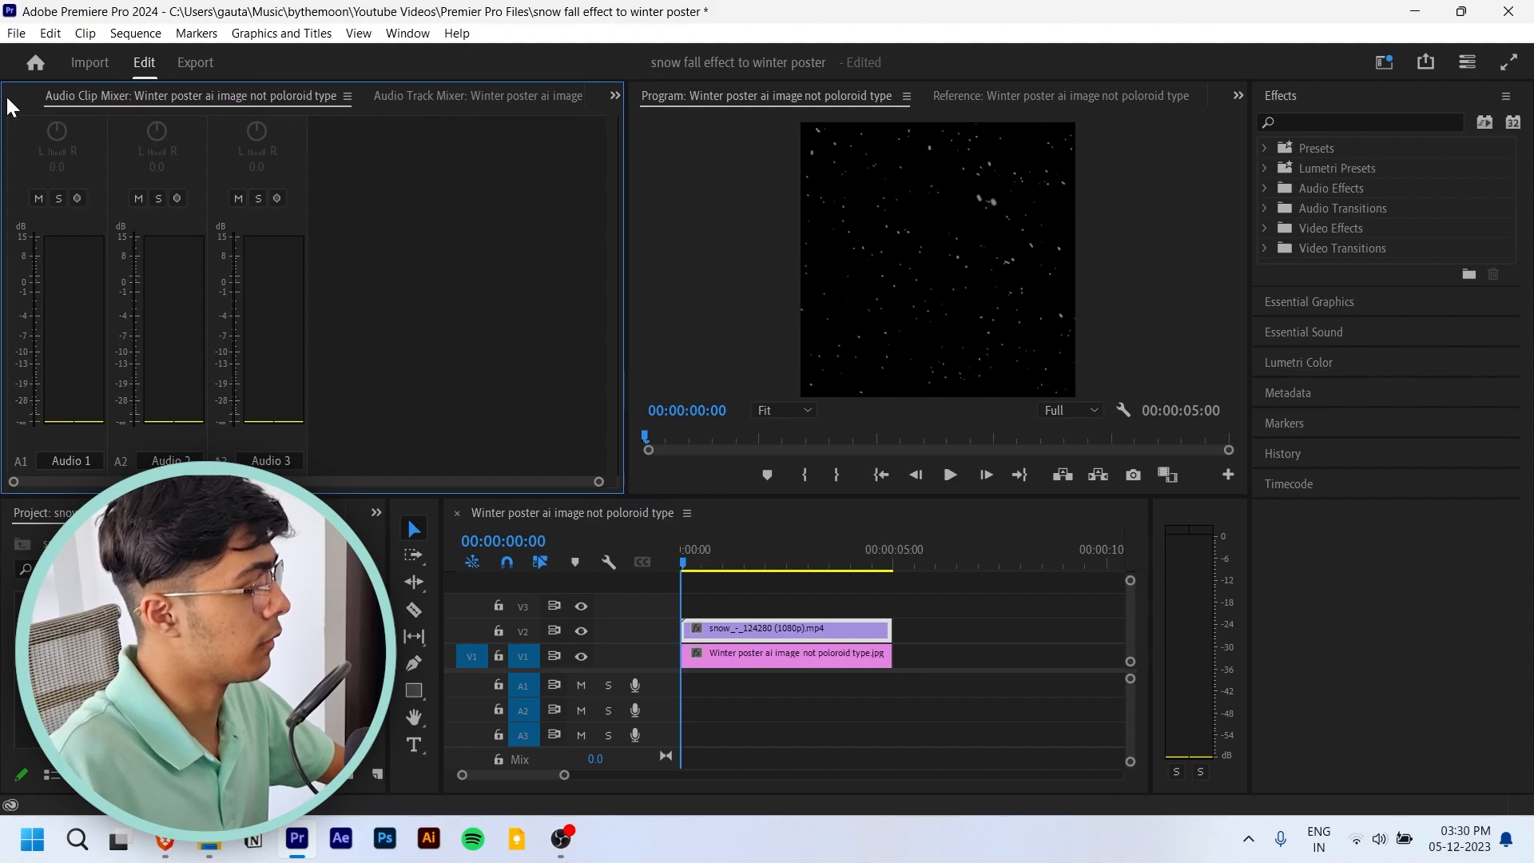
{"action": "left_click", "coordinate": [26, 101]}
{"action": "left_click", "coordinate": [16, 91]}
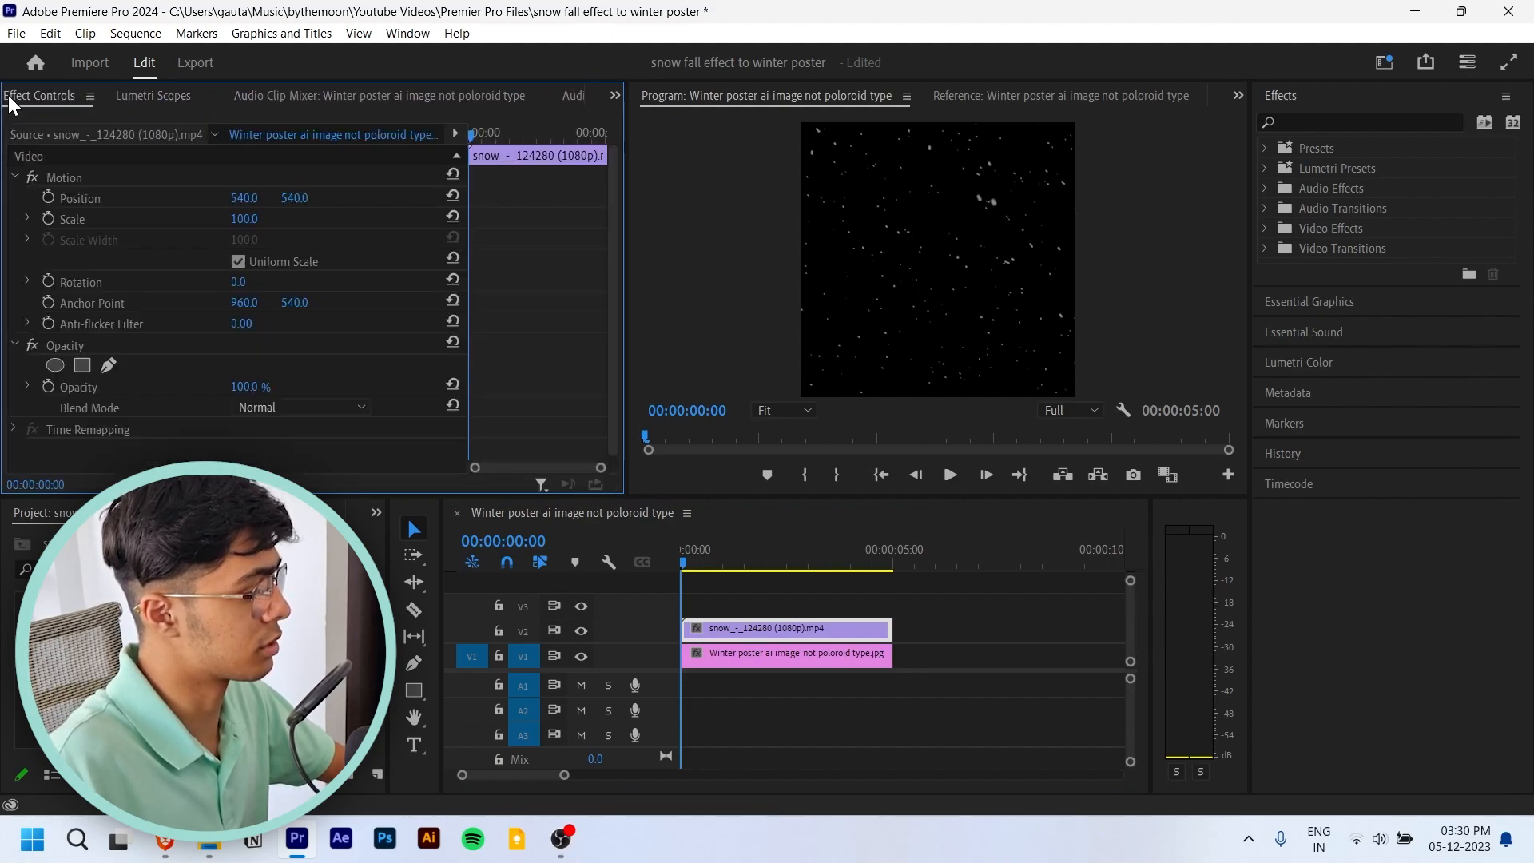
{"action": "left_click", "coordinate": [614, 94]}
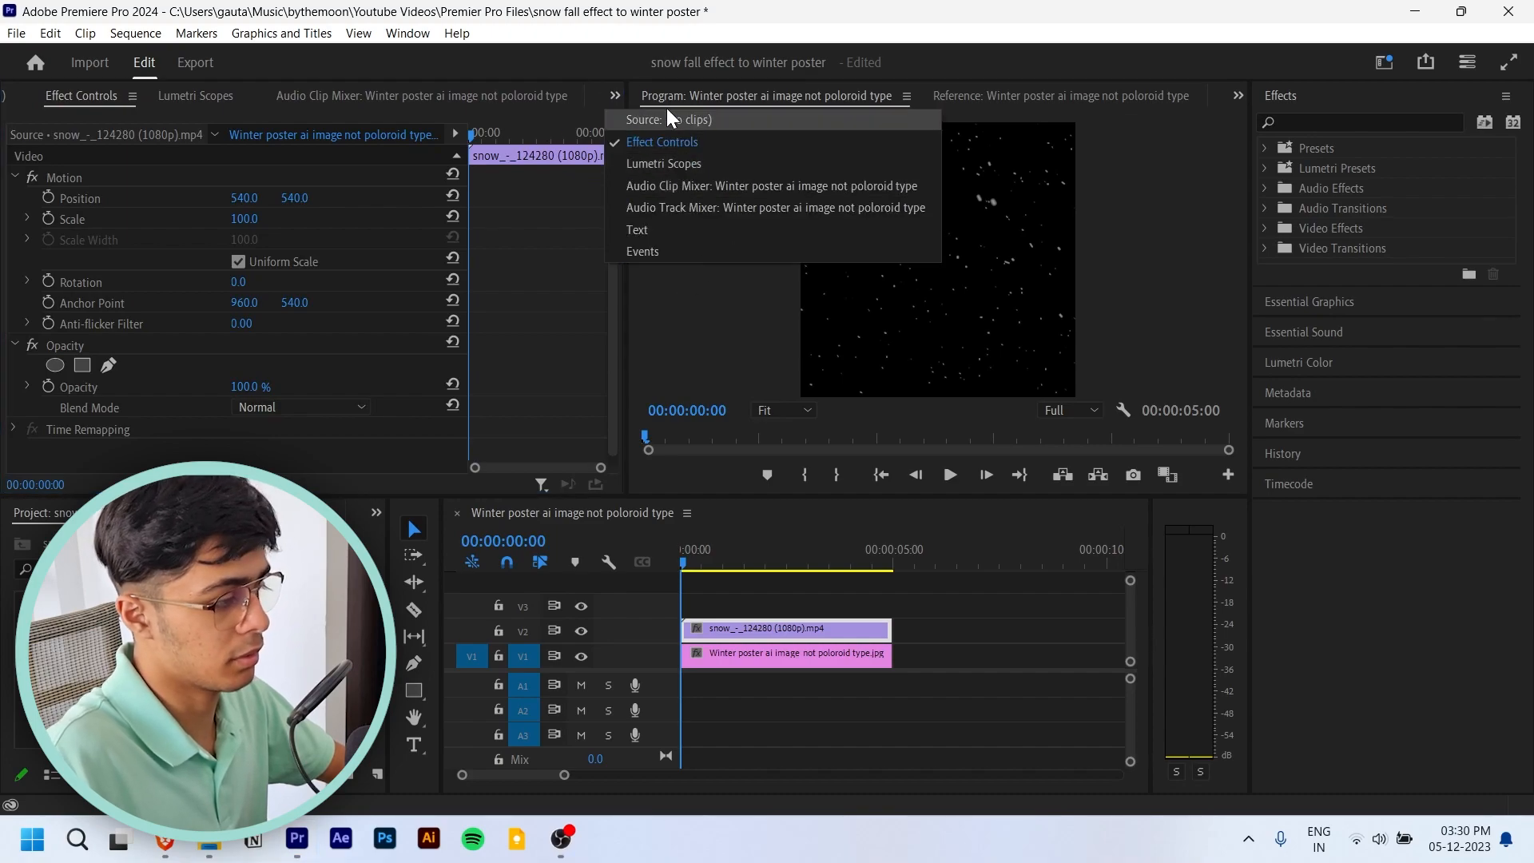
{"action": "left_click", "coordinate": [614, 94]}
{"action": "left_click", "coordinate": [615, 94]}
{"action": "left_click", "coordinate": [702, 147]}
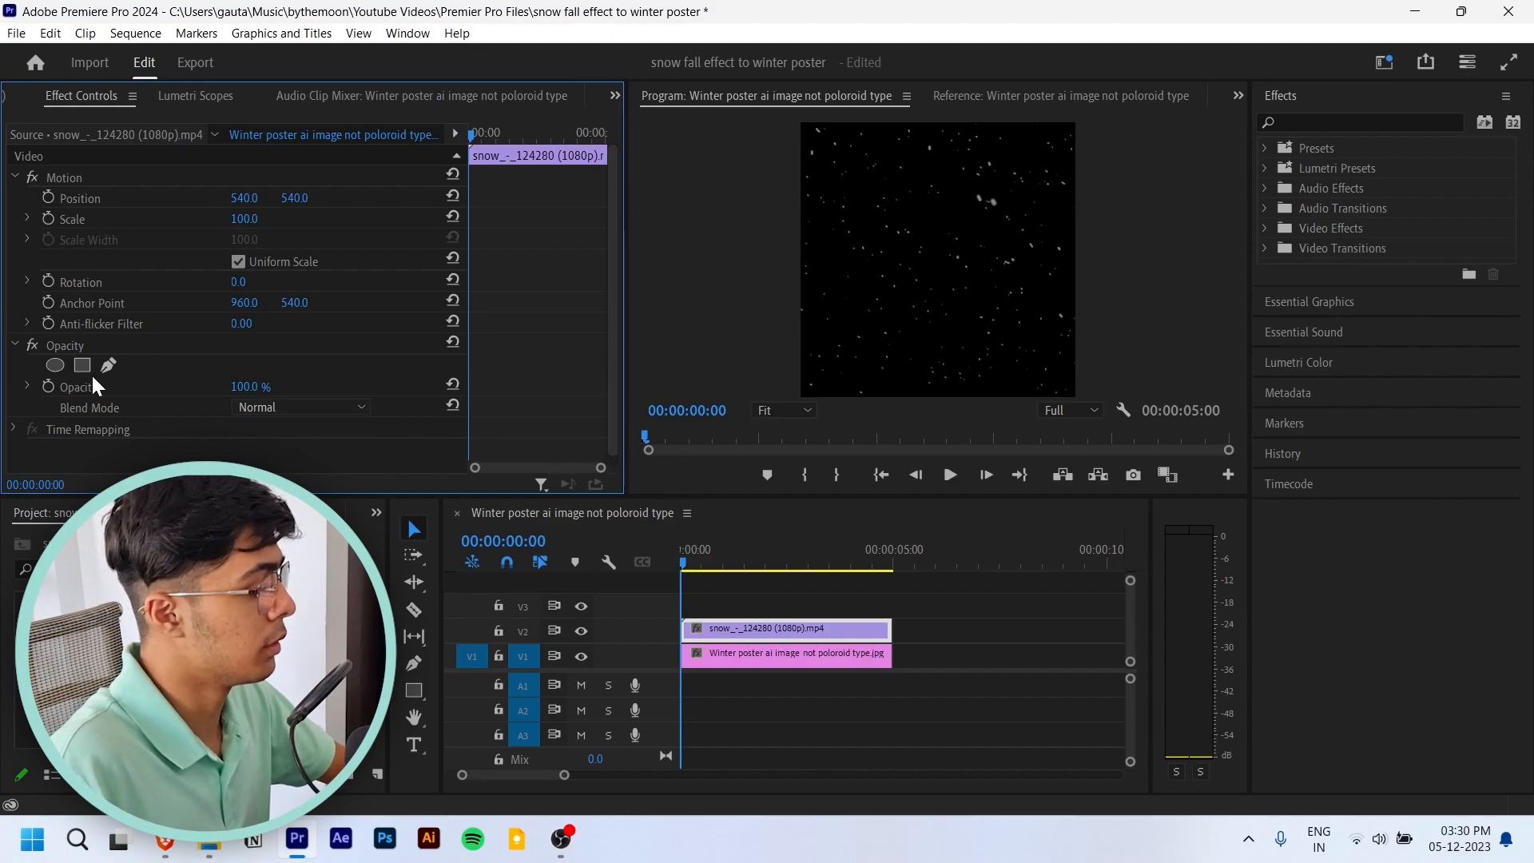
- Try the Lighten blend mode on the snow clip and play the sequence to judge the snowfall
{"action": "left_click", "coordinate": [334, 408]}
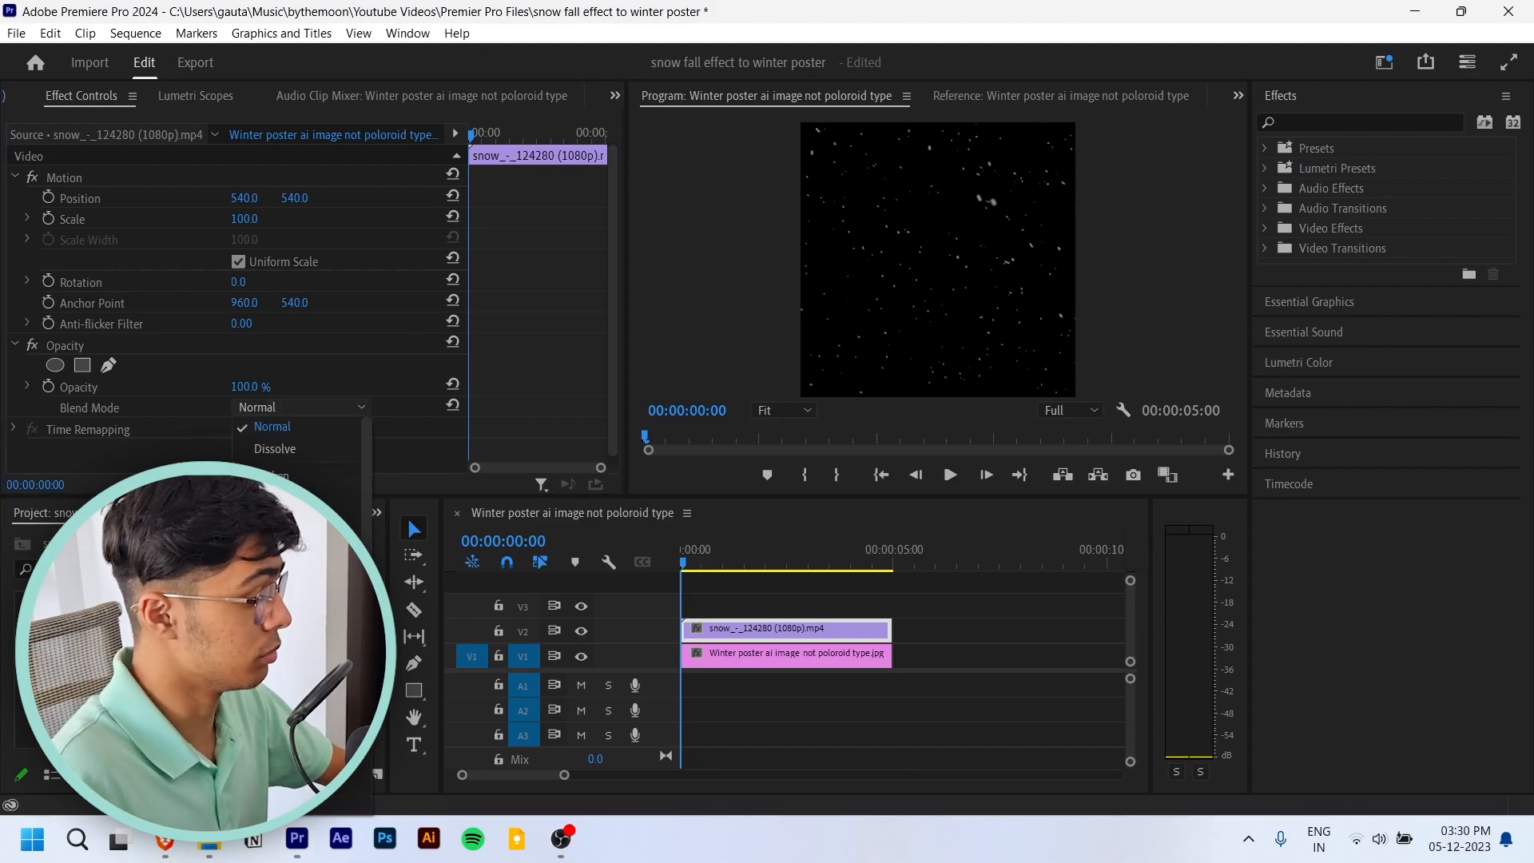
{"action": "left_click", "coordinate": [304, 592]}
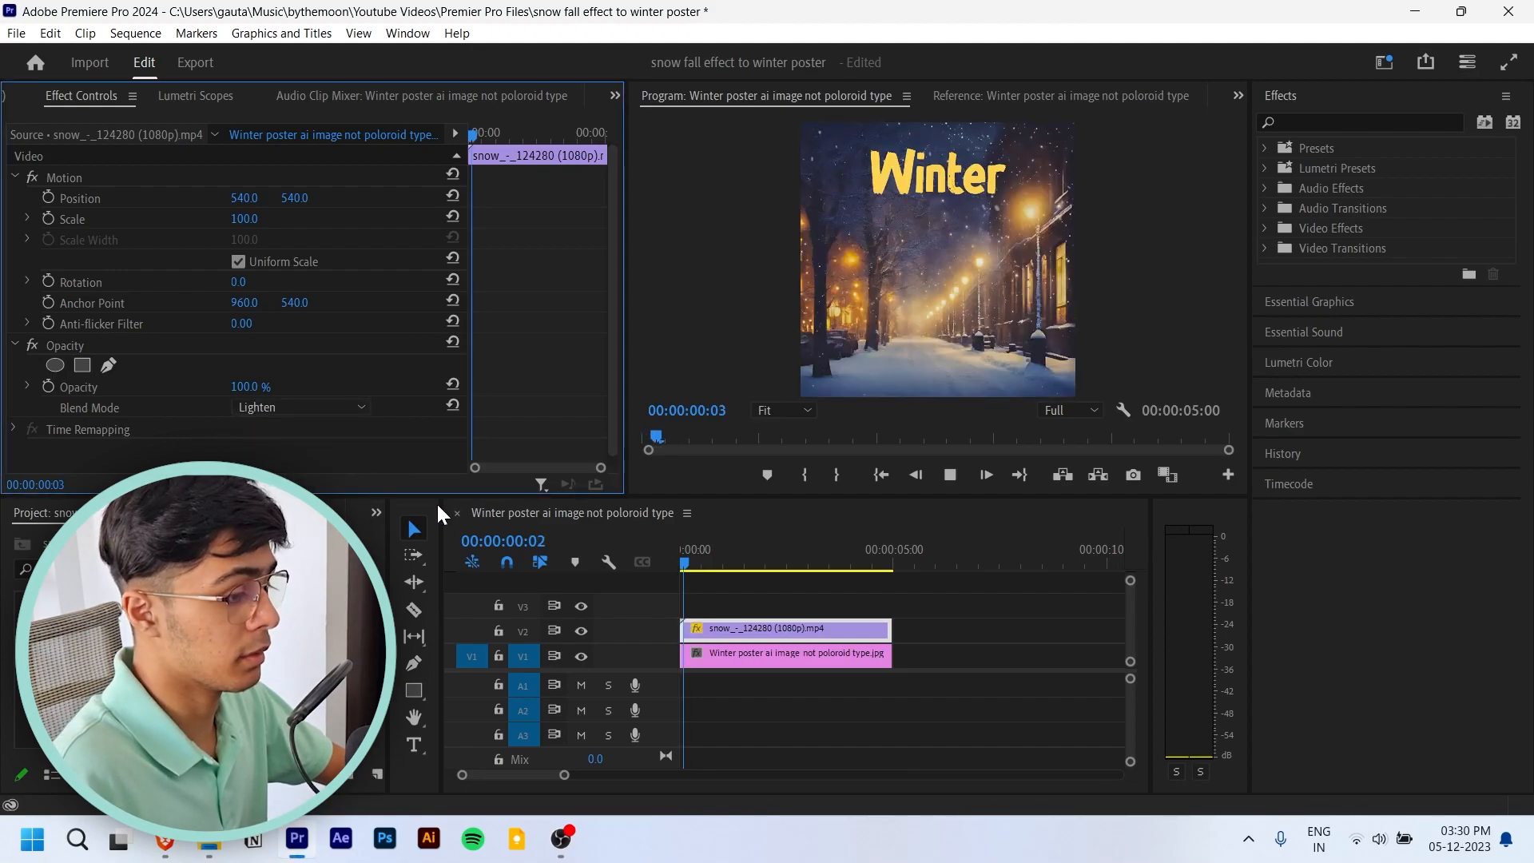
{"action": "key", "text": "space"}
{"action": "key", "text": "space"}
- Set the snow clip's blend mode to Screen and play the sequence from the start to check the snowfall
{"action": "left_click", "coordinate": [302, 407]}
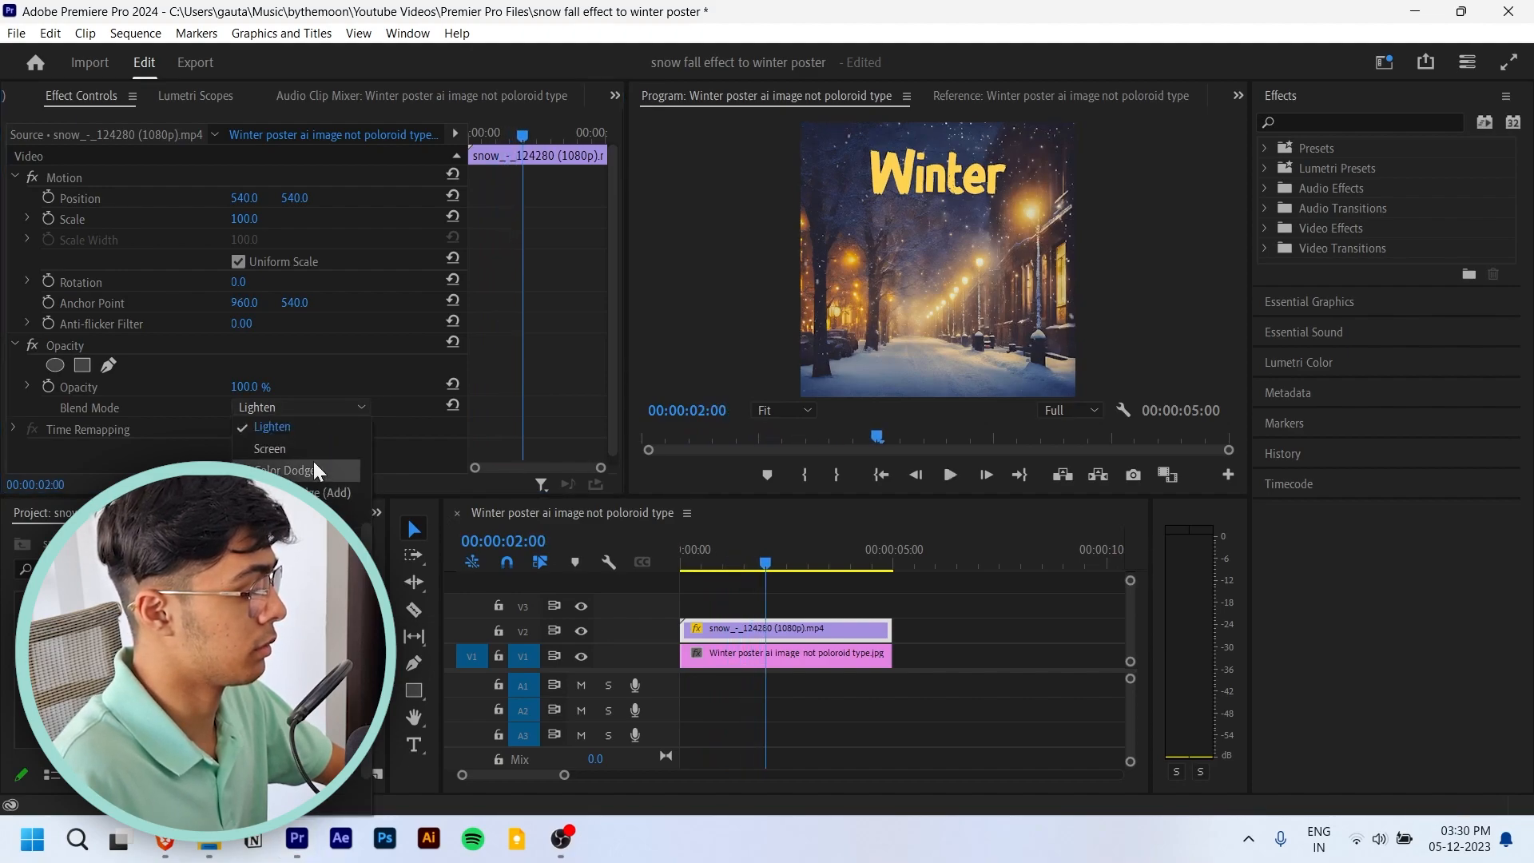
{"action": "left_click", "coordinate": [270, 448]}
{"action": "left_click_drag", "start_coordinate": [766, 569], "coordinate": [625, 559]}
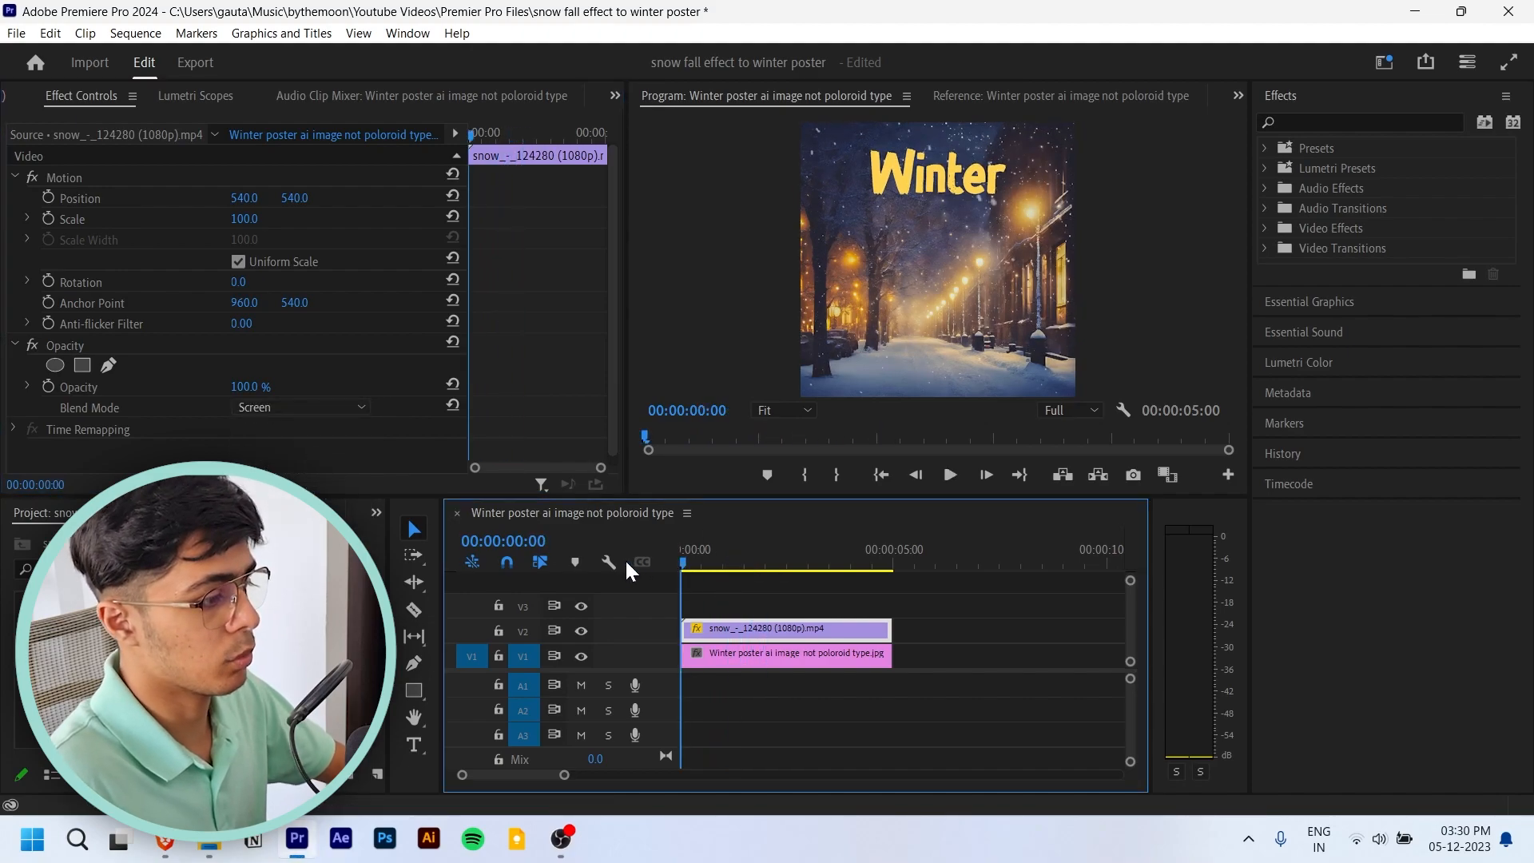
{"action": "key", "text": "space"}
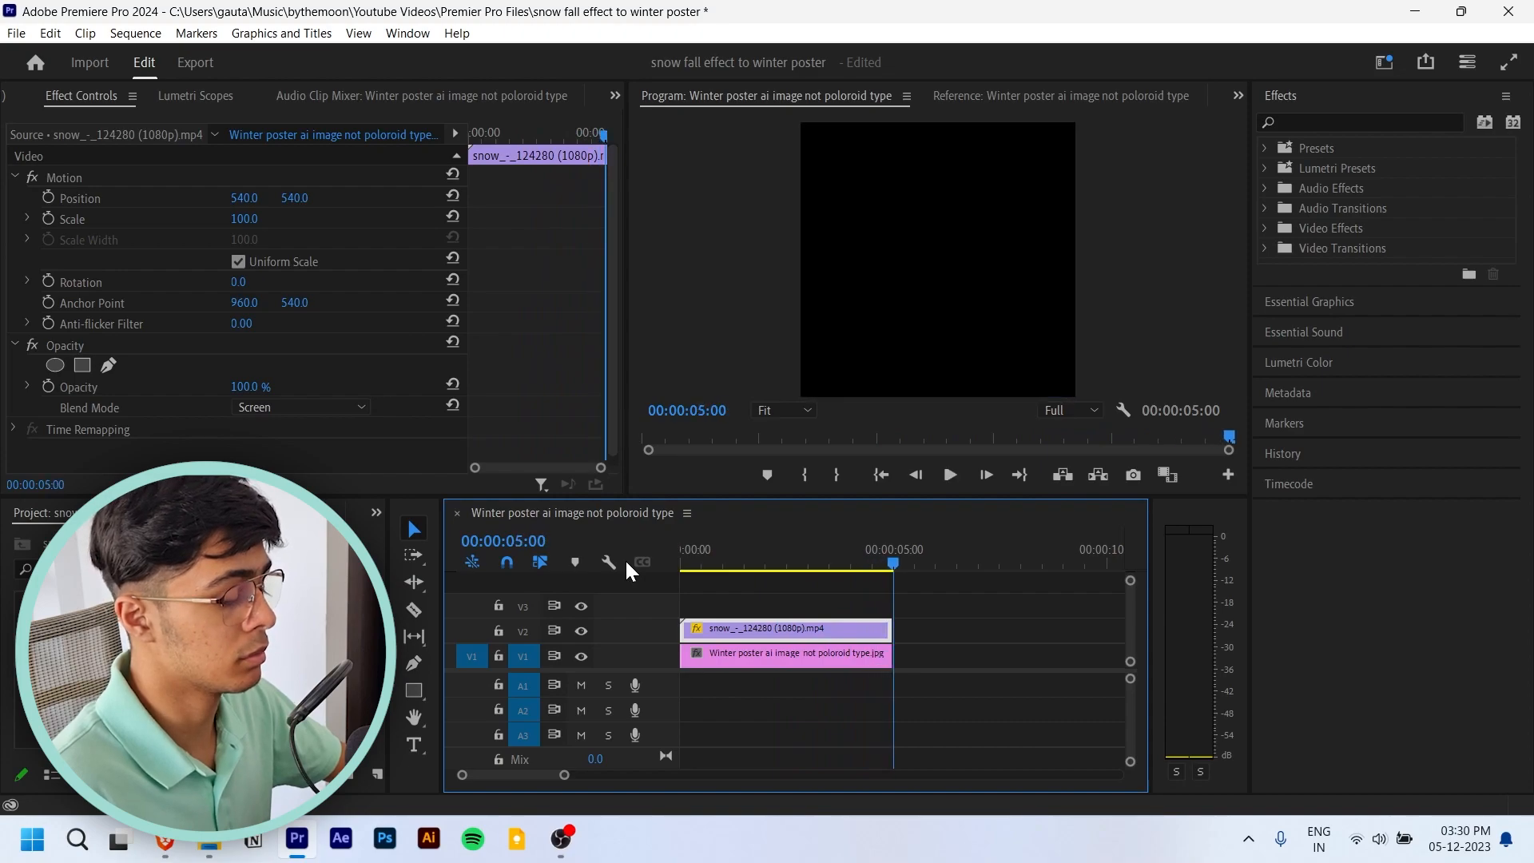
{"action": "left_click_drag", "start_coordinate": [752, 571], "coordinate": [684, 567]}
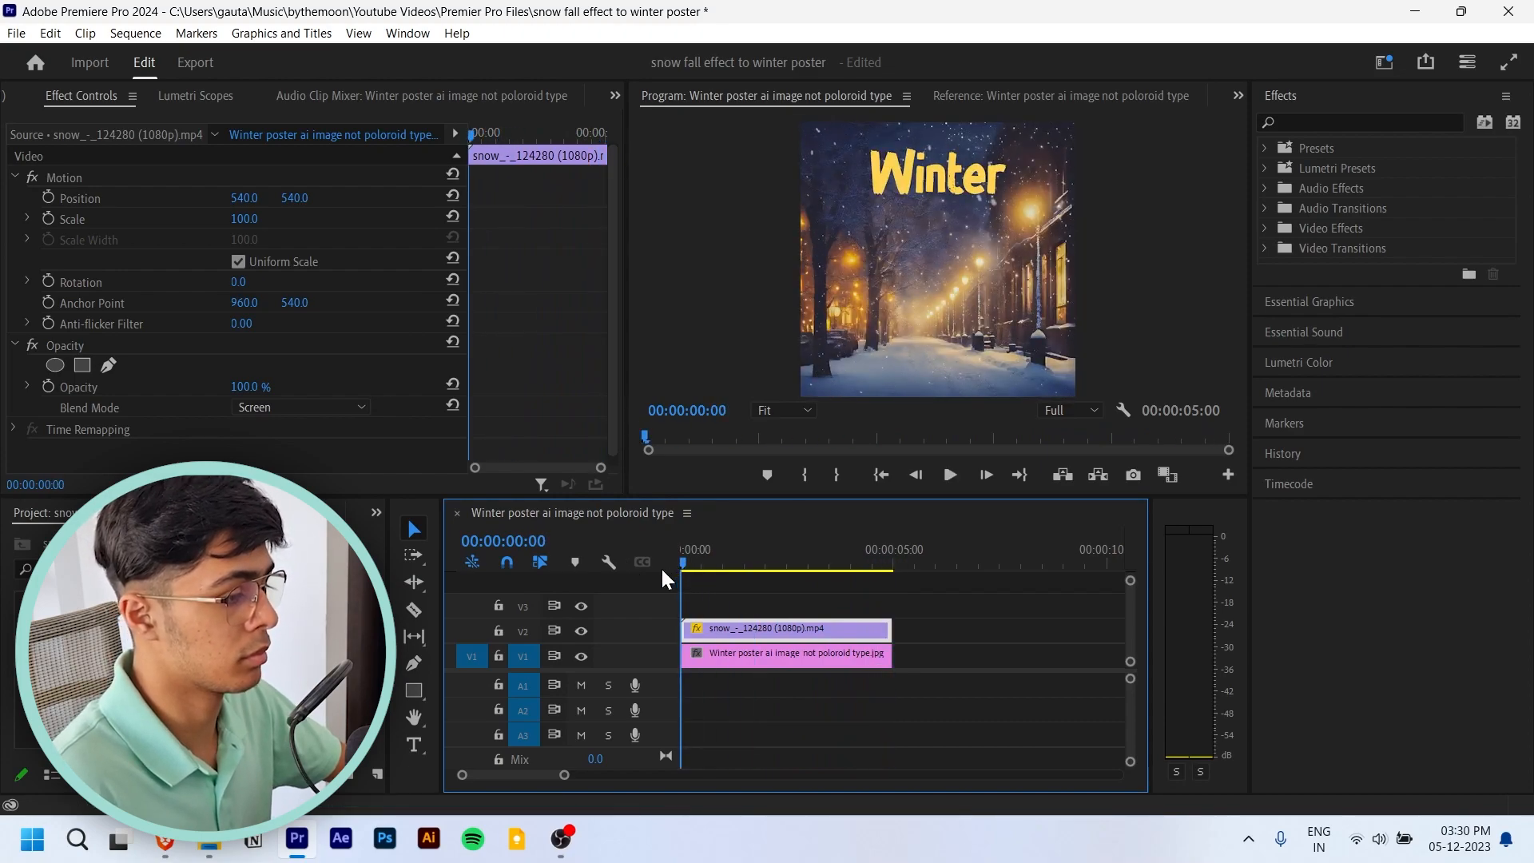
{"action": "key", "text": "space"}
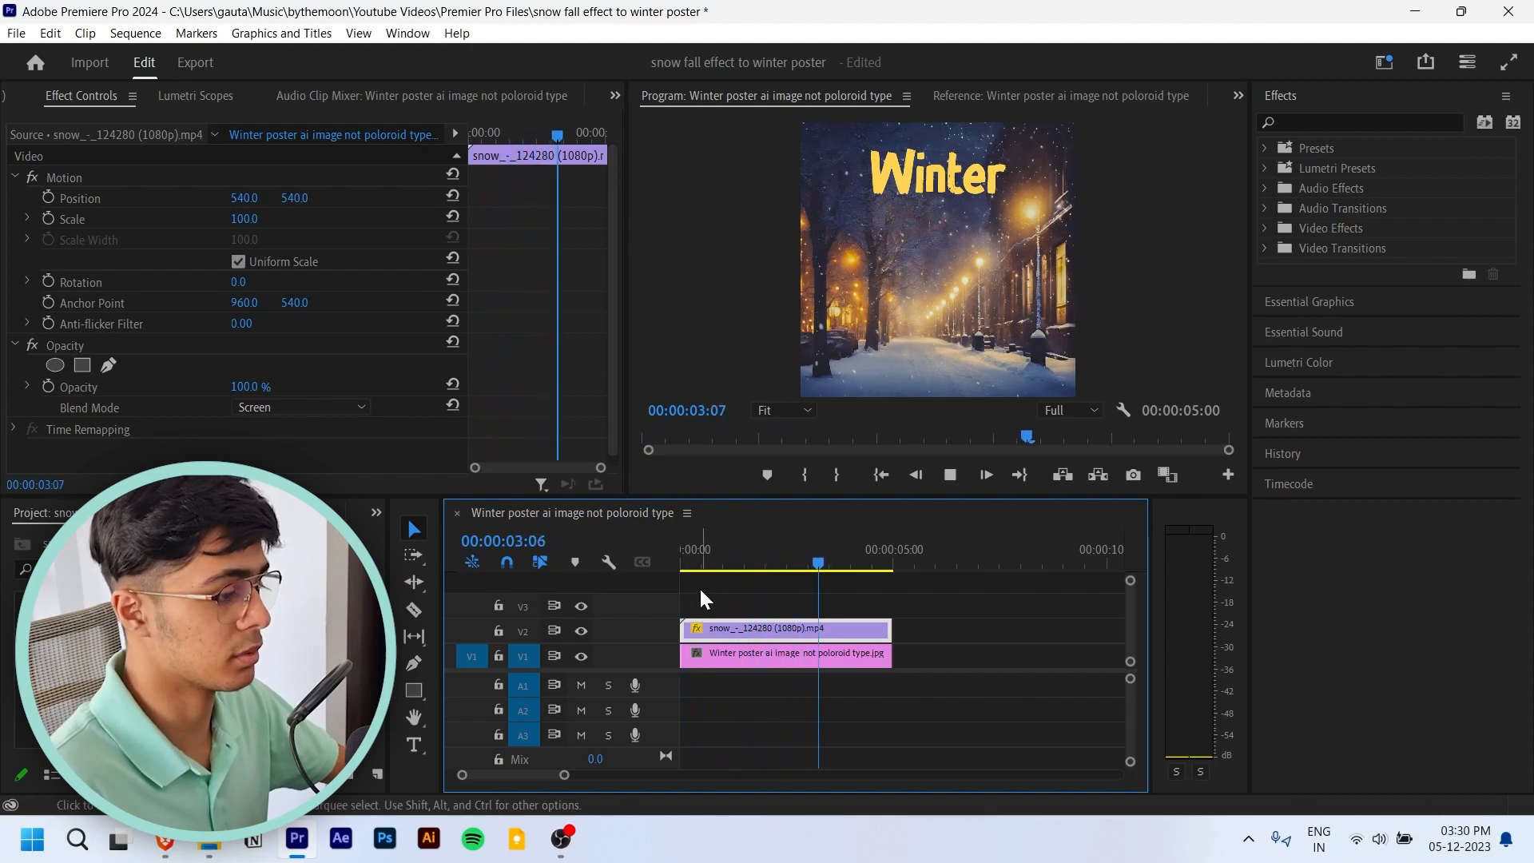
{"action": "left_click_drag", "start_coordinate": [802, 559], "coordinate": [664, 574]}
{"action": "key", "text": "space"}
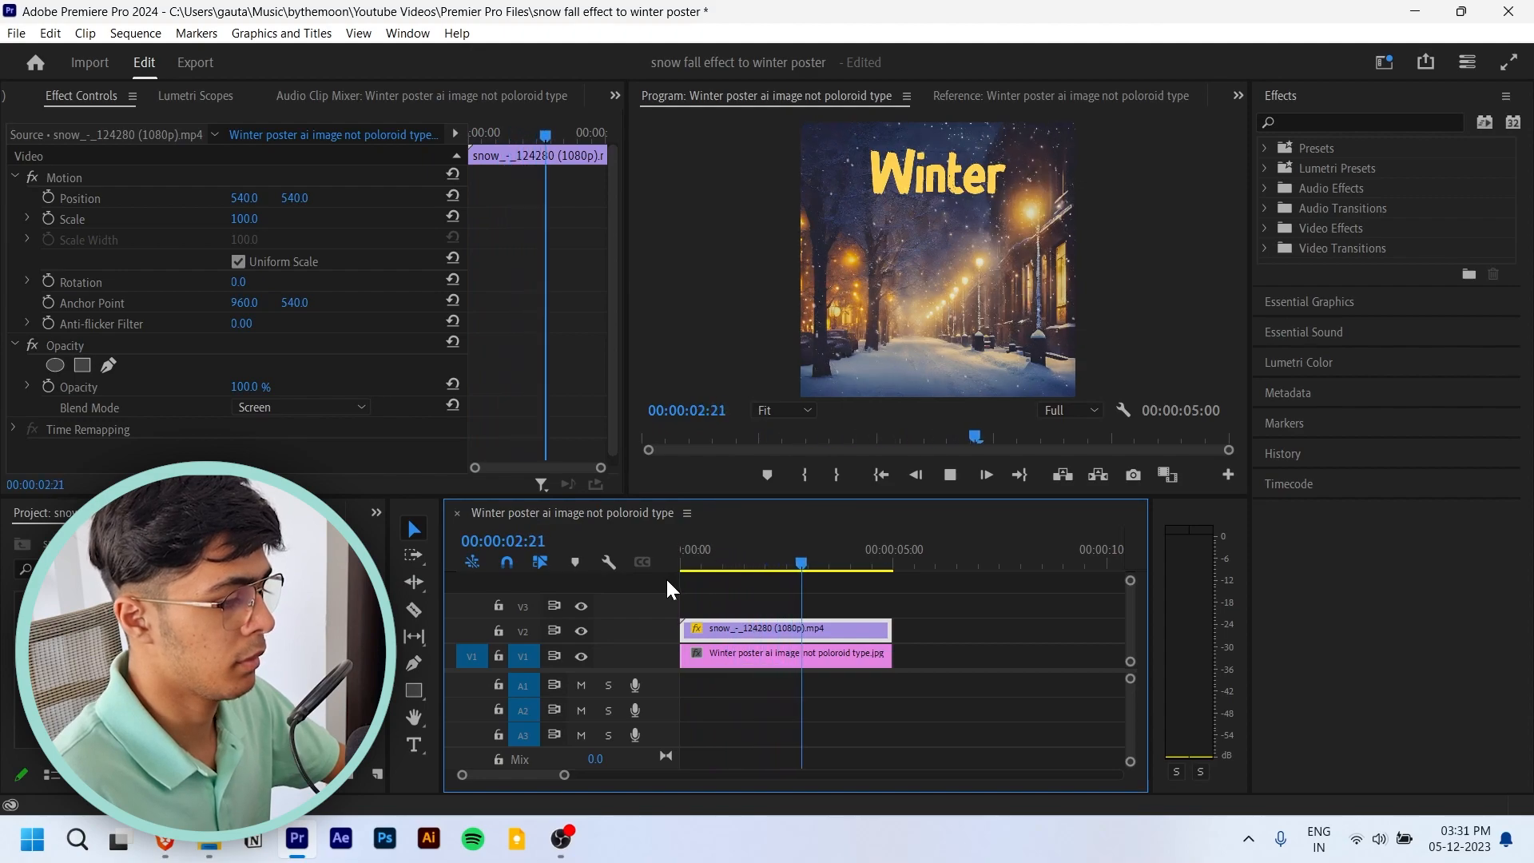
{"action": "left_click", "coordinate": [866, 564]}
{"action": "left_click", "coordinate": [895, 566]}
- Place the Texturelabs_Paper_237XL image on track V3 above the snow clip, aligned to the sequence start
{"action": "key", "text": "Home"}
{"action": "left_click_drag", "start_coordinate": [76, 651], "coordinate": [701, 606]}
{"action": "left_click_drag", "start_coordinate": [681, 609], "coordinate": [683, 608]}
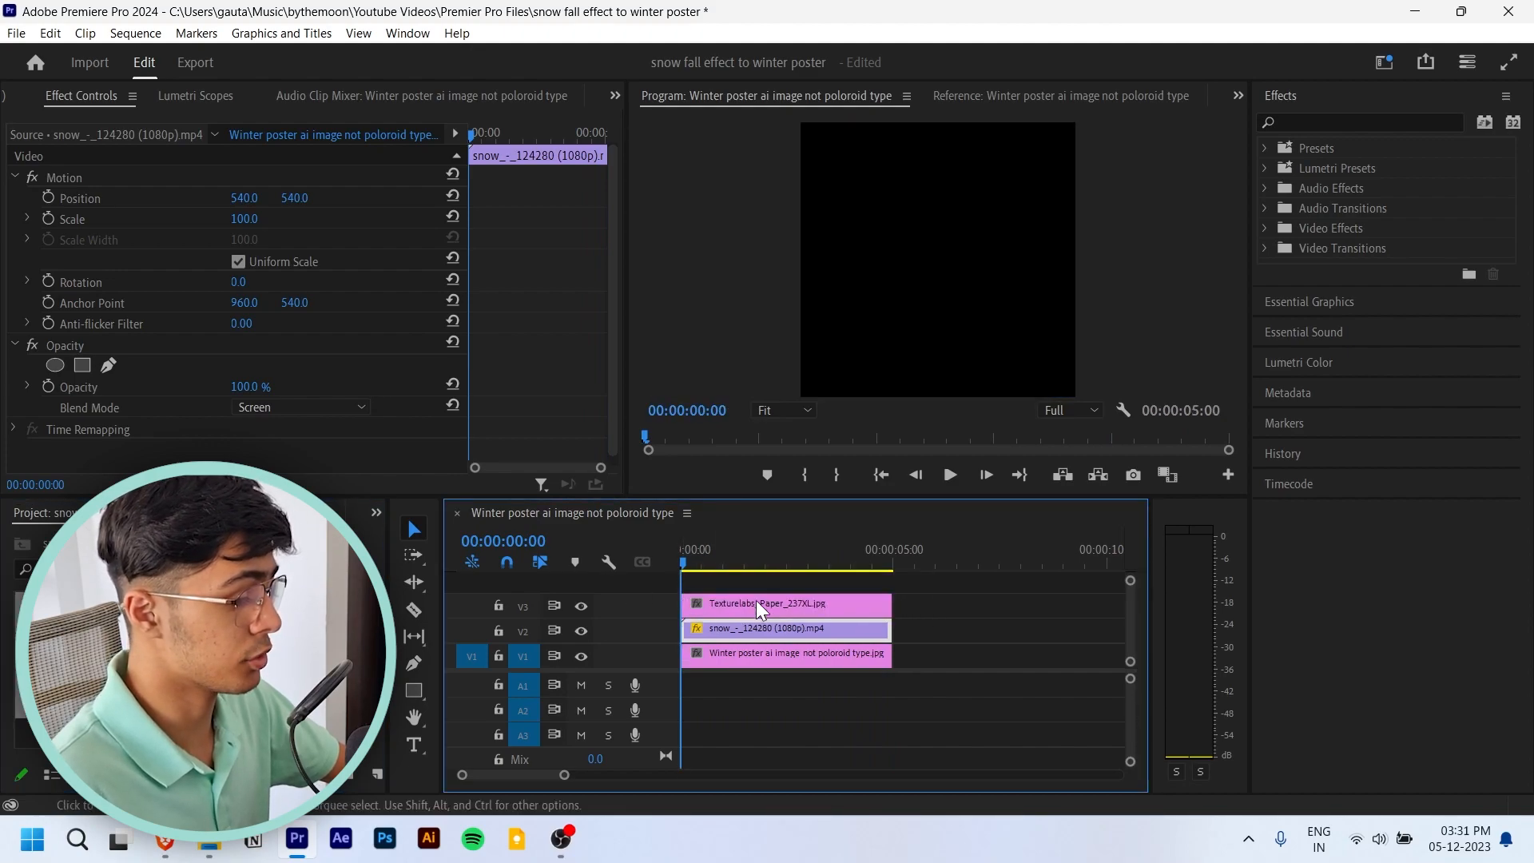
- Select the paper texture clip on V3 and try the Overlay and Soft Light blend modes on it
{"action": "left_click", "coordinate": [737, 601]}
{"action": "left_click", "coordinate": [344, 406]}
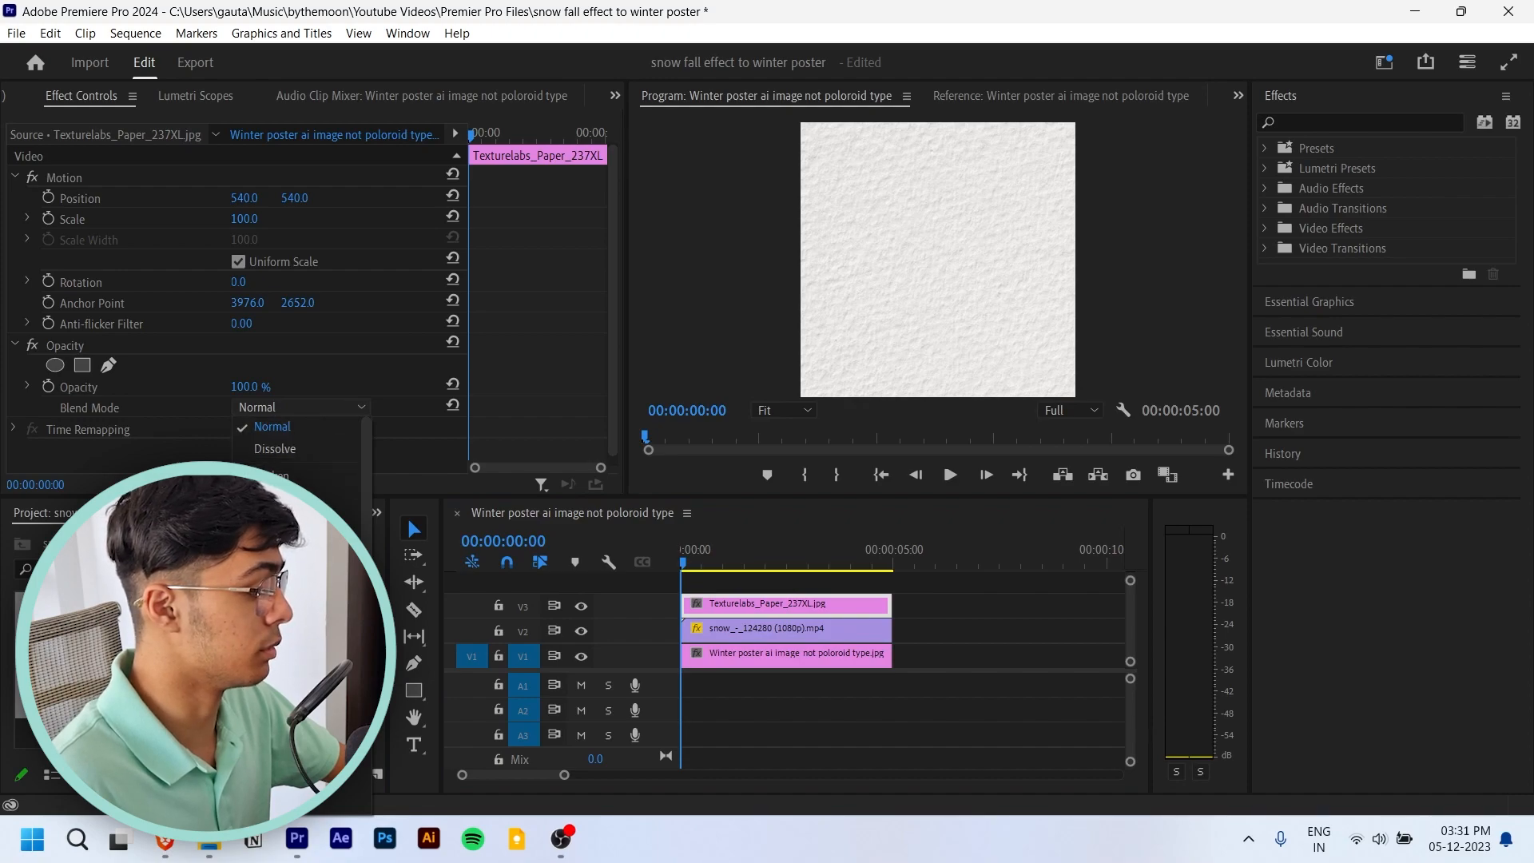
{"action": "left_click", "coordinate": [276, 709]}
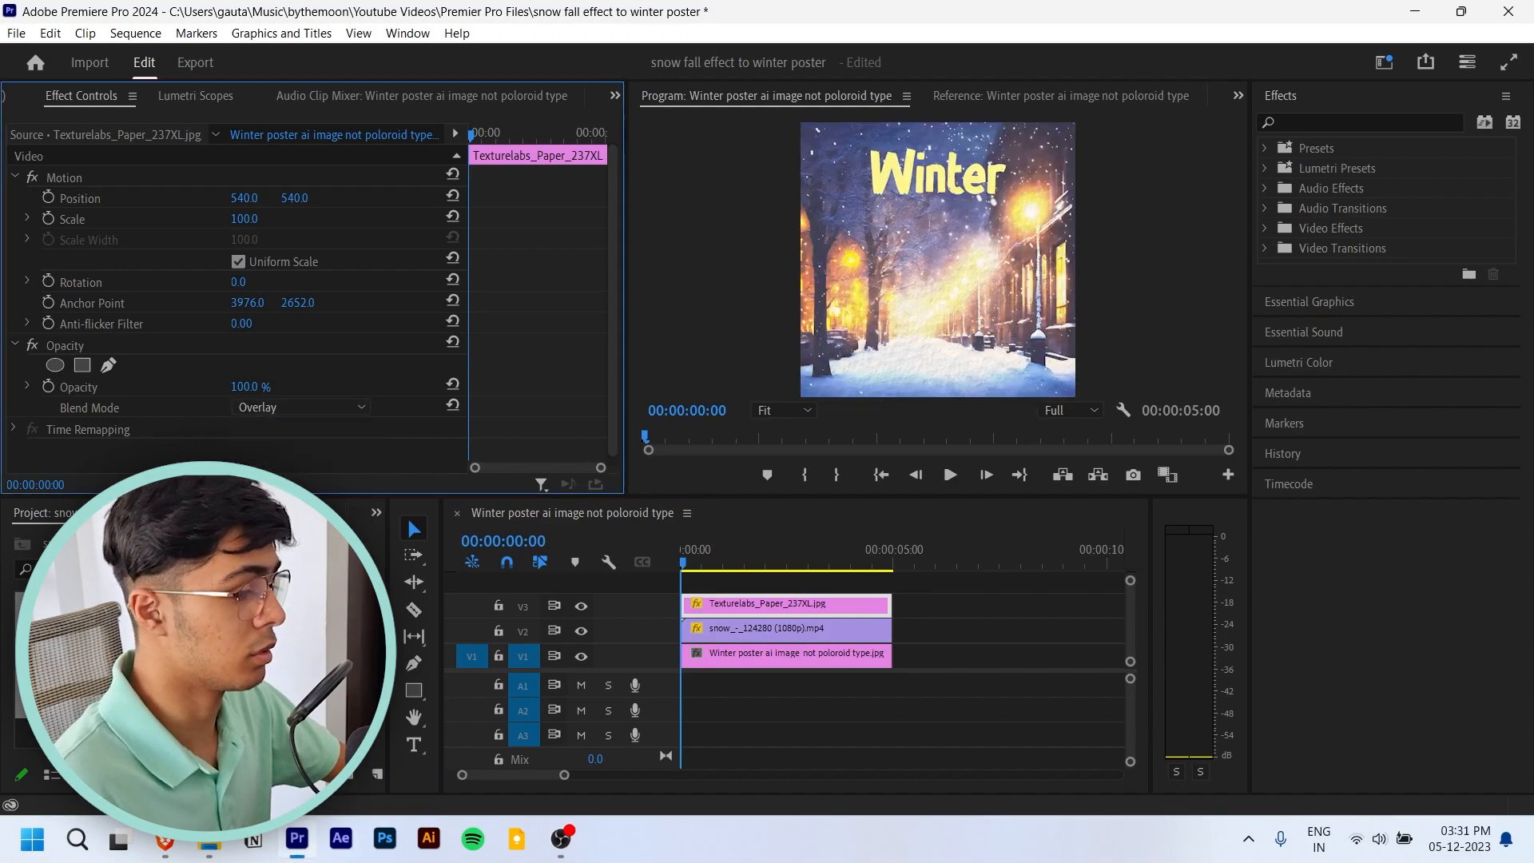
{"action": "left_click", "coordinate": [334, 406]}
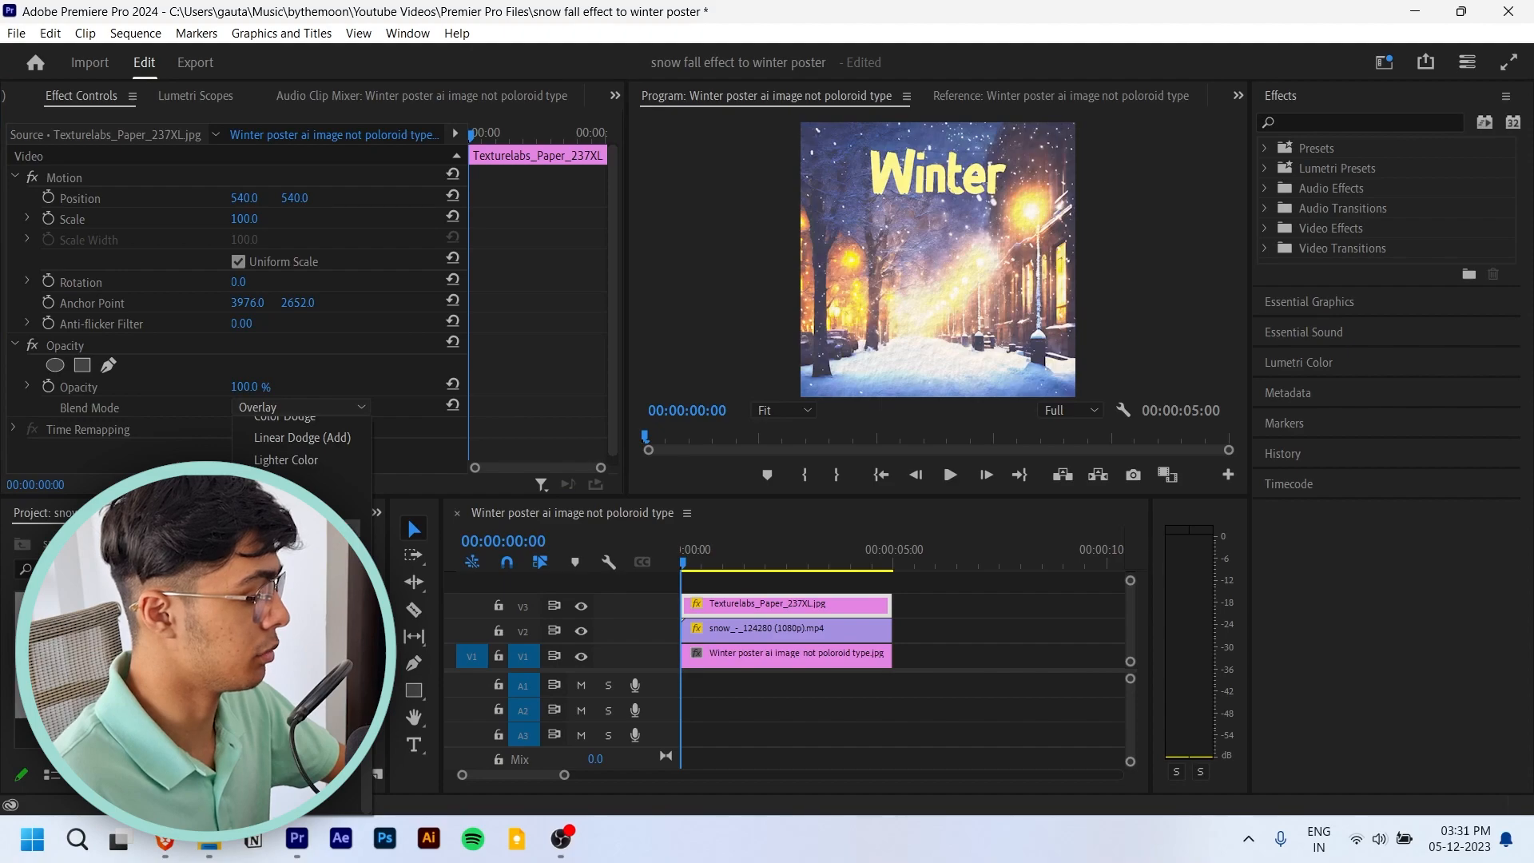
{"action": "left_click", "coordinate": [276, 508]}
- Try the Screen and Lighten blend modes on the paper texture clip to compare how it mixes with the poster
{"action": "left_click", "coordinate": [333, 406]}
{"action": "scroll", "coordinate": [323, 470], "scroll_direction": "up", "scroll_amount": 4}
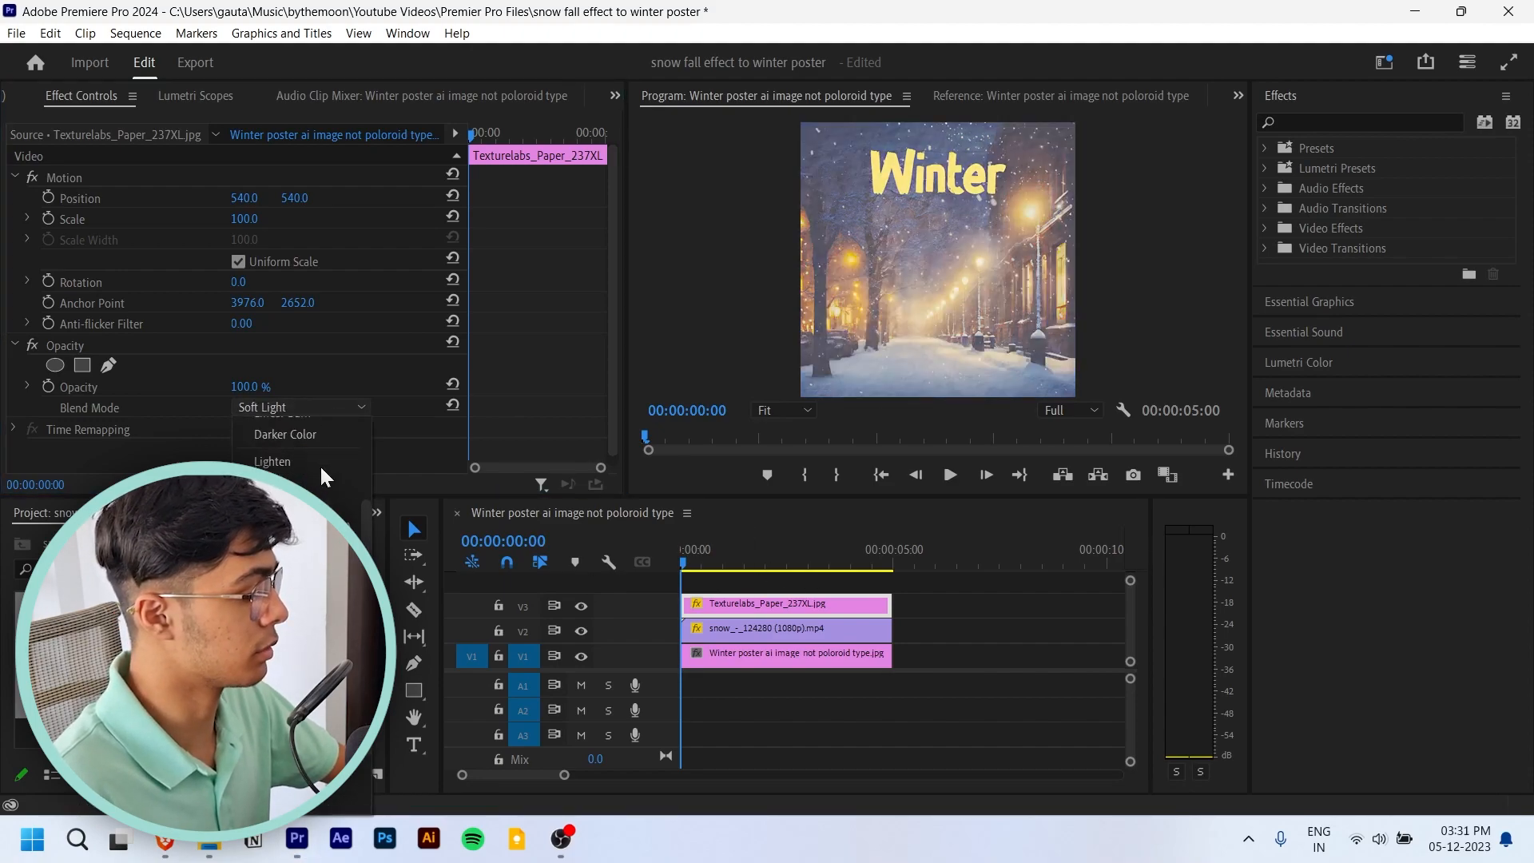
{"action": "left_click", "coordinate": [308, 484]}
{"action": "left_click", "coordinate": [303, 409]}
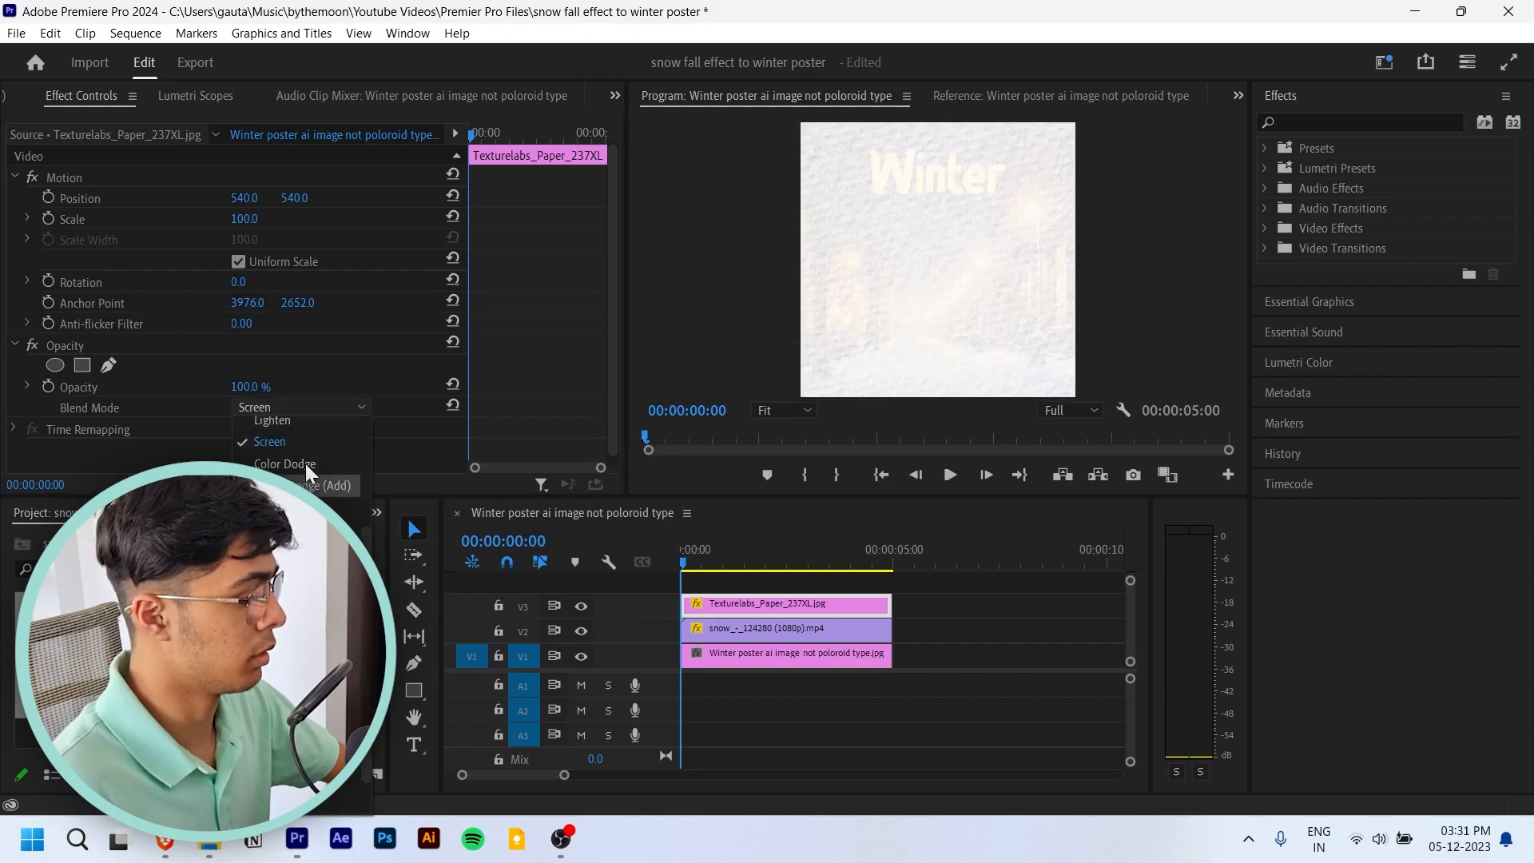
{"action": "left_click", "coordinate": [301, 438]}
{"action": "left_click", "coordinate": [326, 406]}
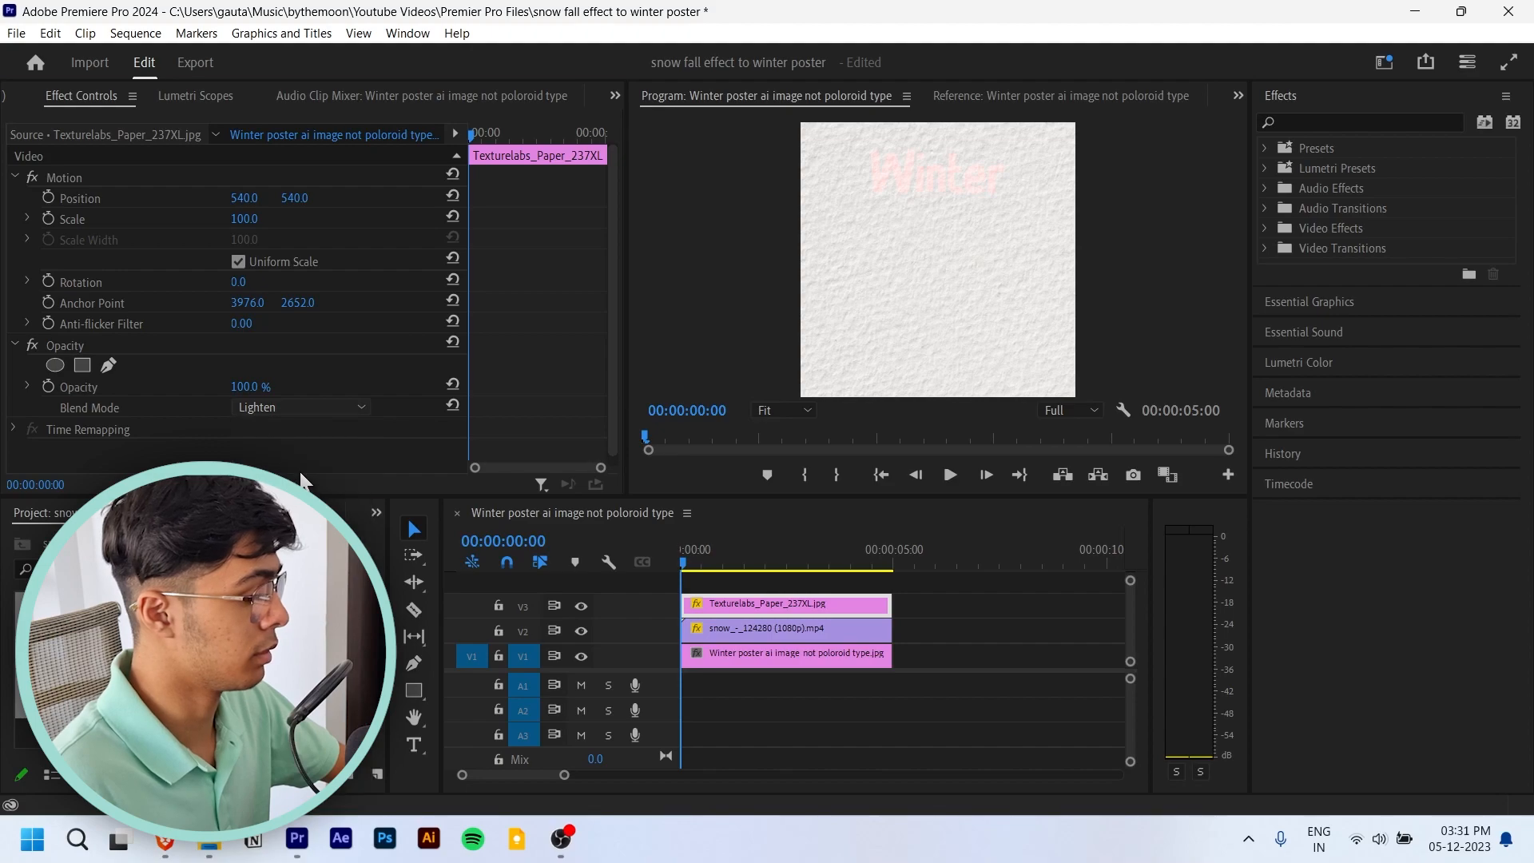
{"action": "left_click", "coordinate": [297, 462]}
- Set the paper texture clip's blend mode to Multiply and play the sequence
{"action": "left_click", "coordinate": [316, 407]}
{"action": "left_click", "coordinate": [297, 449]}
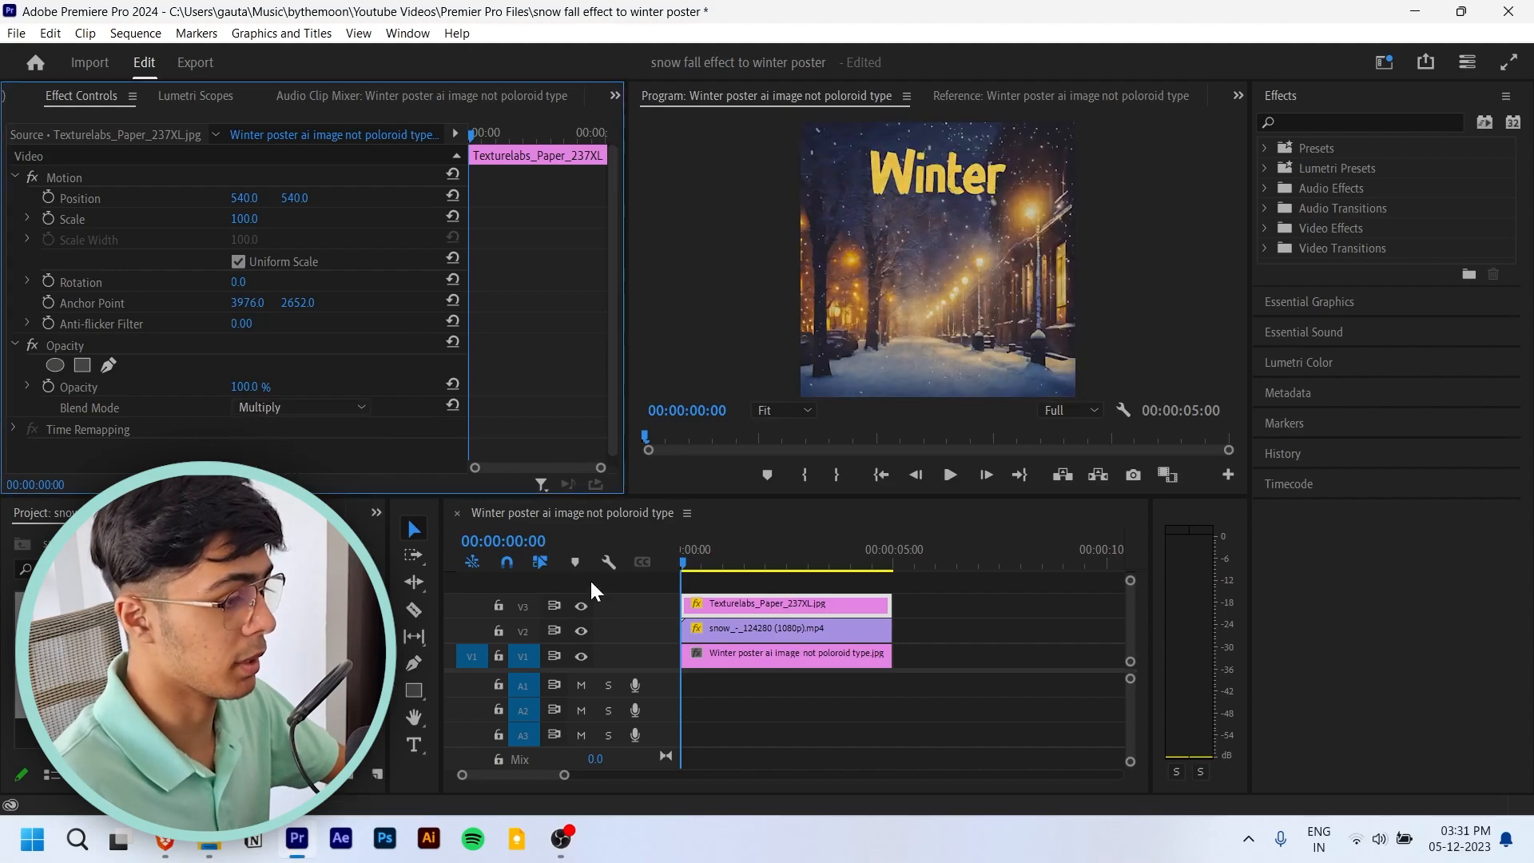
{"action": "key", "text": "space"}
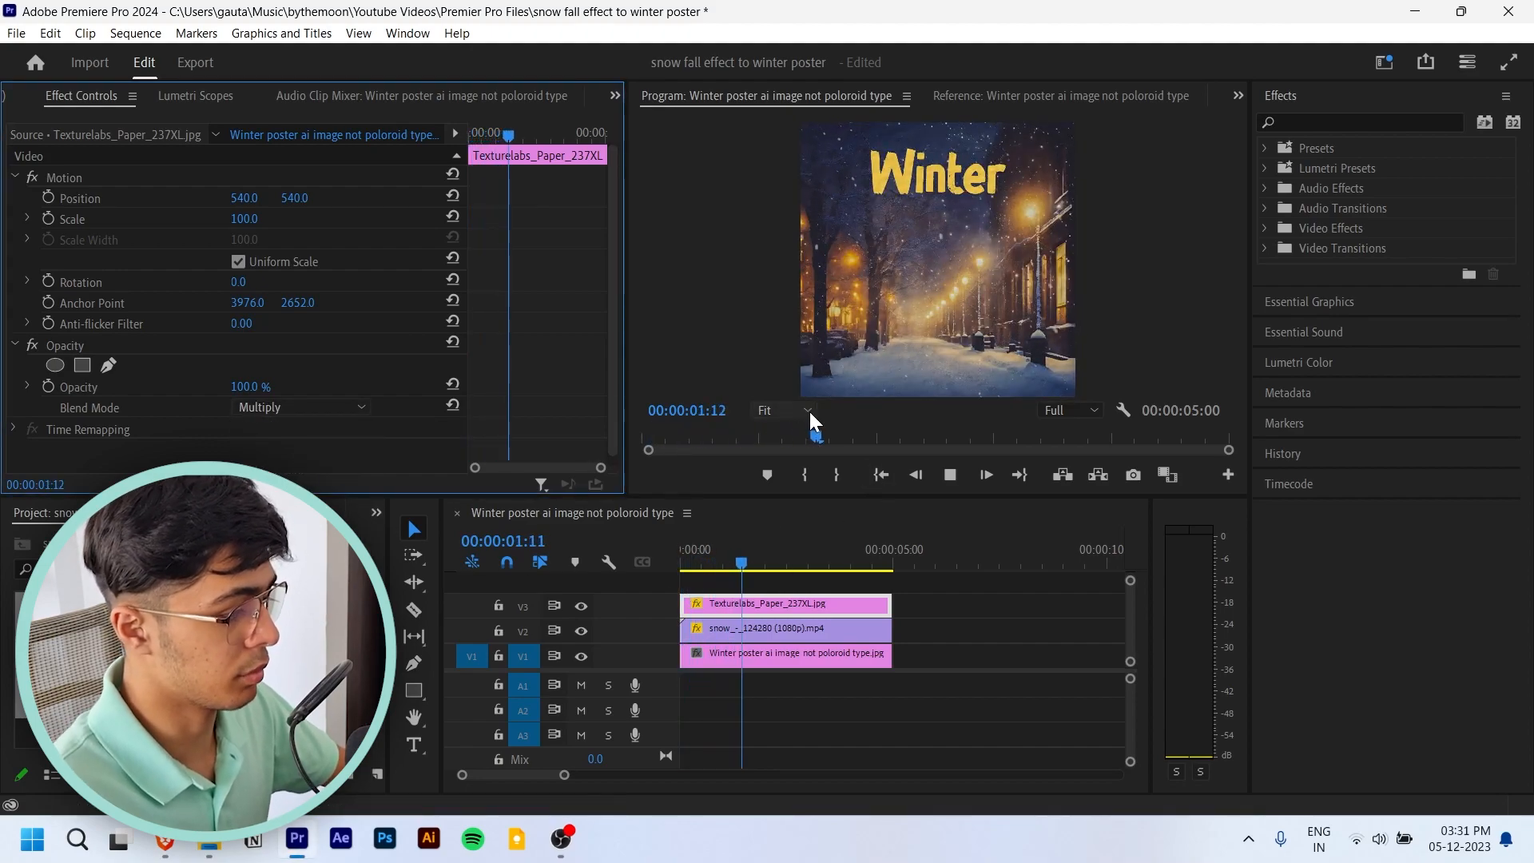
- Maximize the program preview, replay the sequence from the start to examine the texture and snowfall, and restore the layout
{"action": "left_click", "coordinate": [693, 311]}
{"action": "key", "text": "grave"}
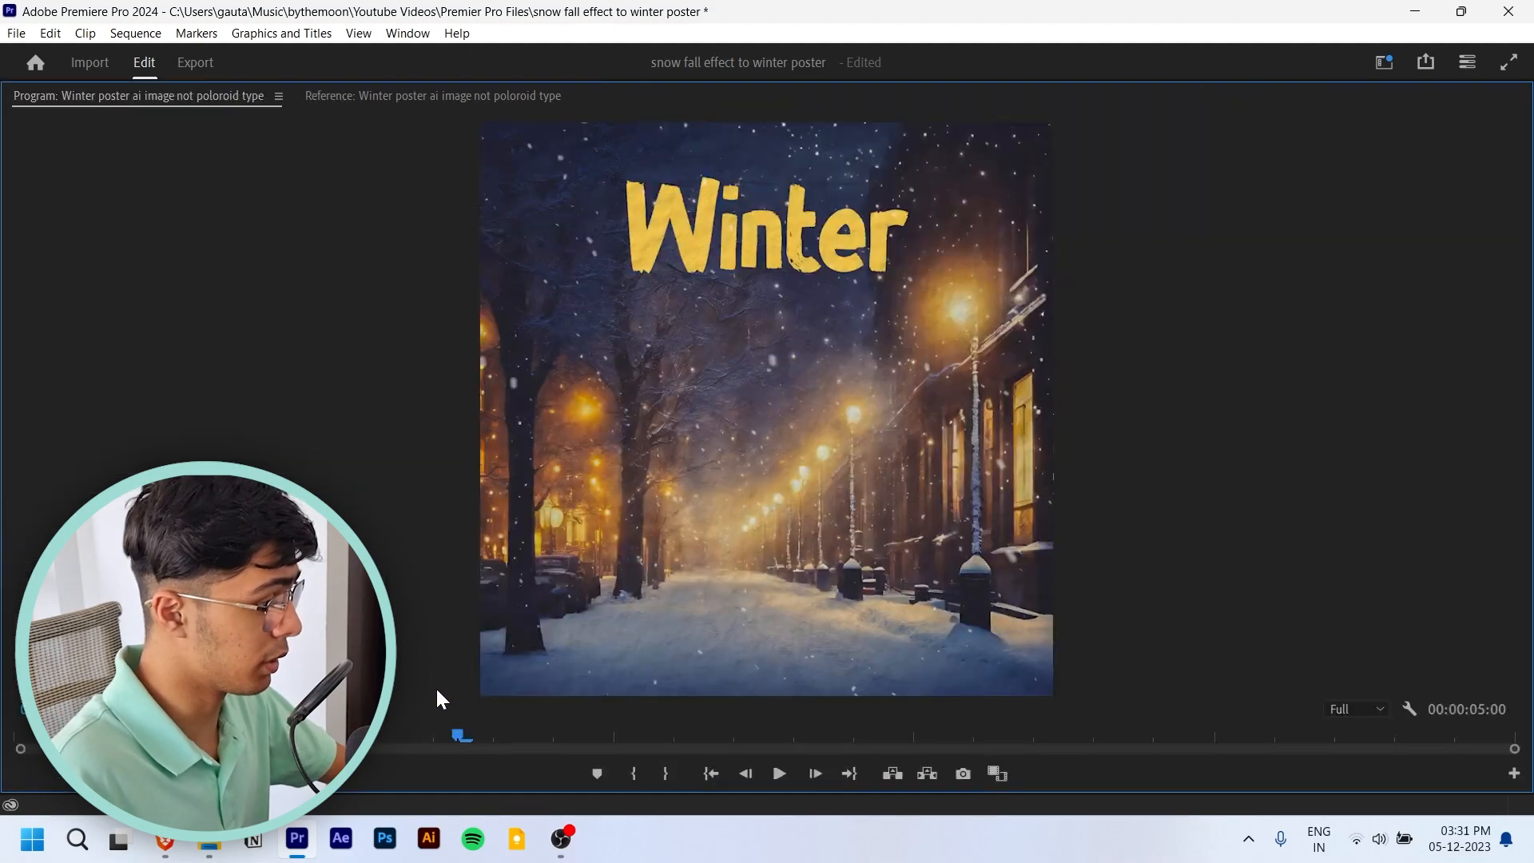
{"action": "left_click", "coordinate": [80, 736]}
{"action": "key", "text": "space"}
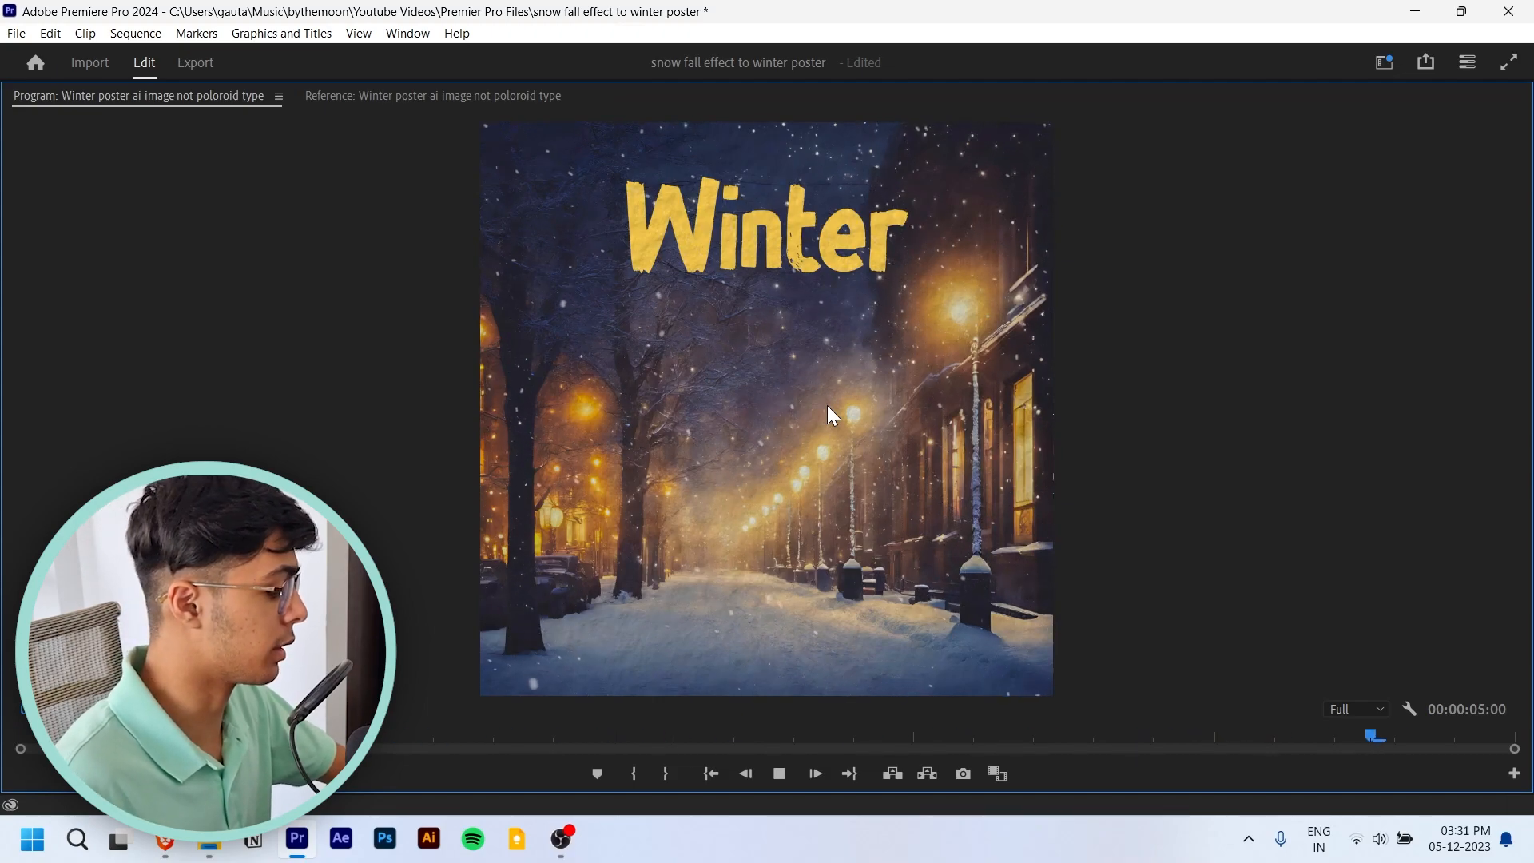
{"action": "key", "text": "grave"}
- Switch to the Brave browser, search Google for "winter spellings" to check the title word, and return to Premiere Pro
{"action": "left_click", "coordinate": [178, 851]}
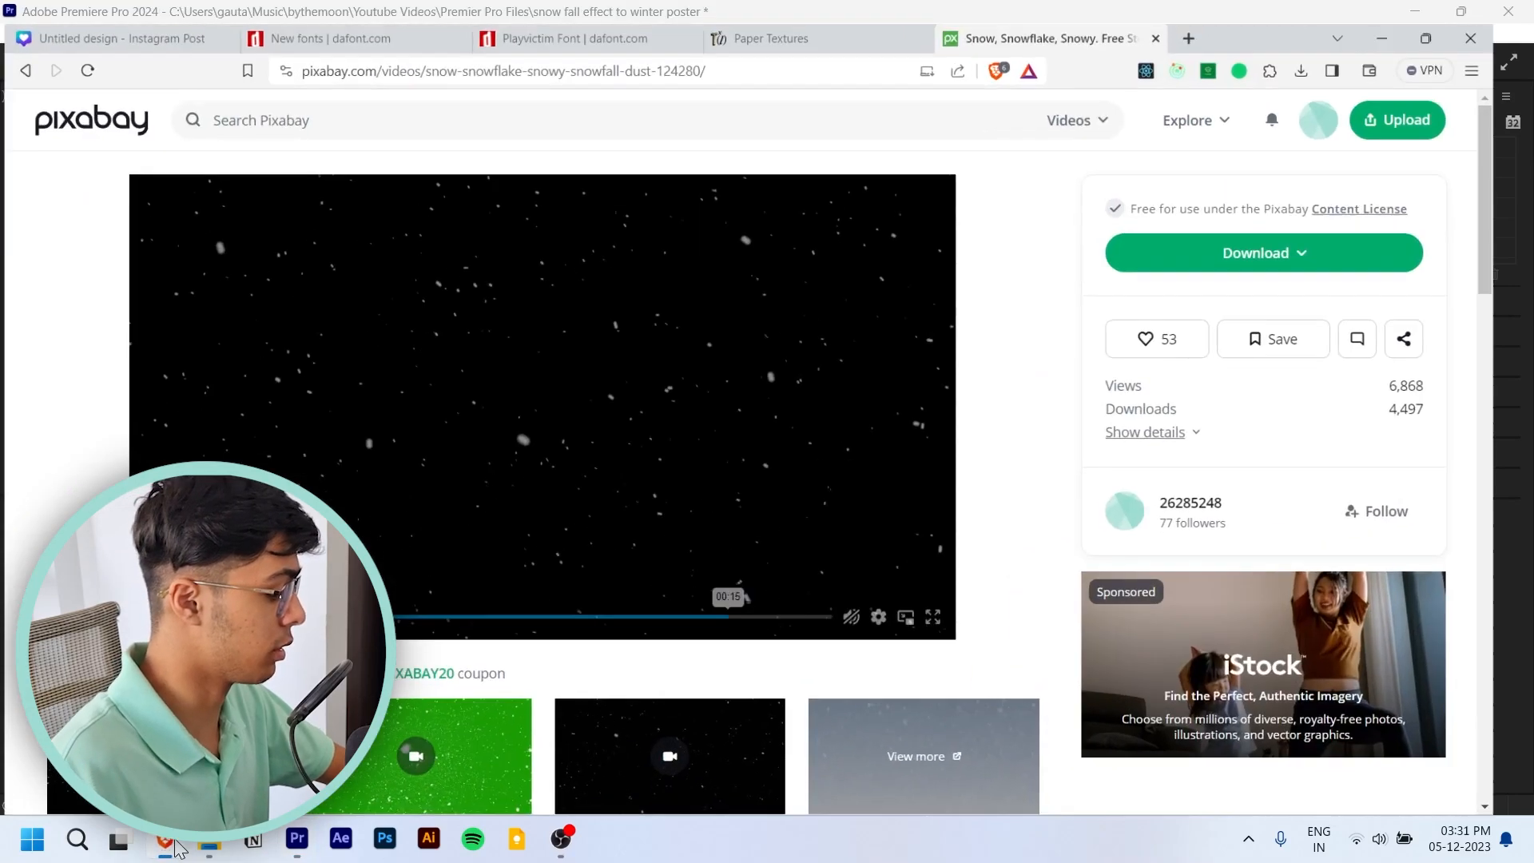
{"action": "key", "text": "ctrl+t"}
{"action": "type", "text": "w"}
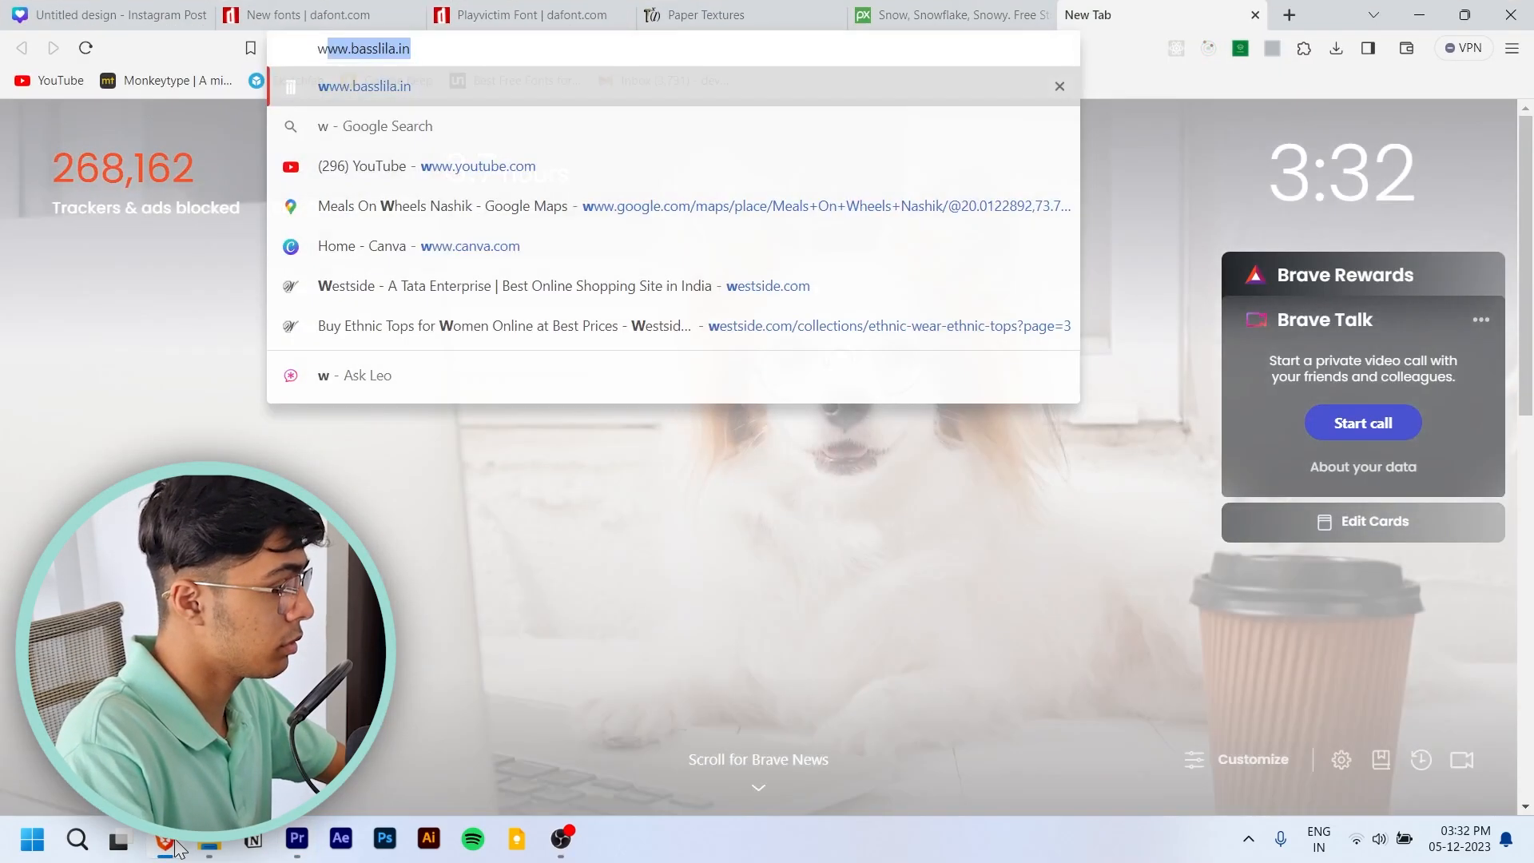
{"action": "type", "text": "inter spellings"}
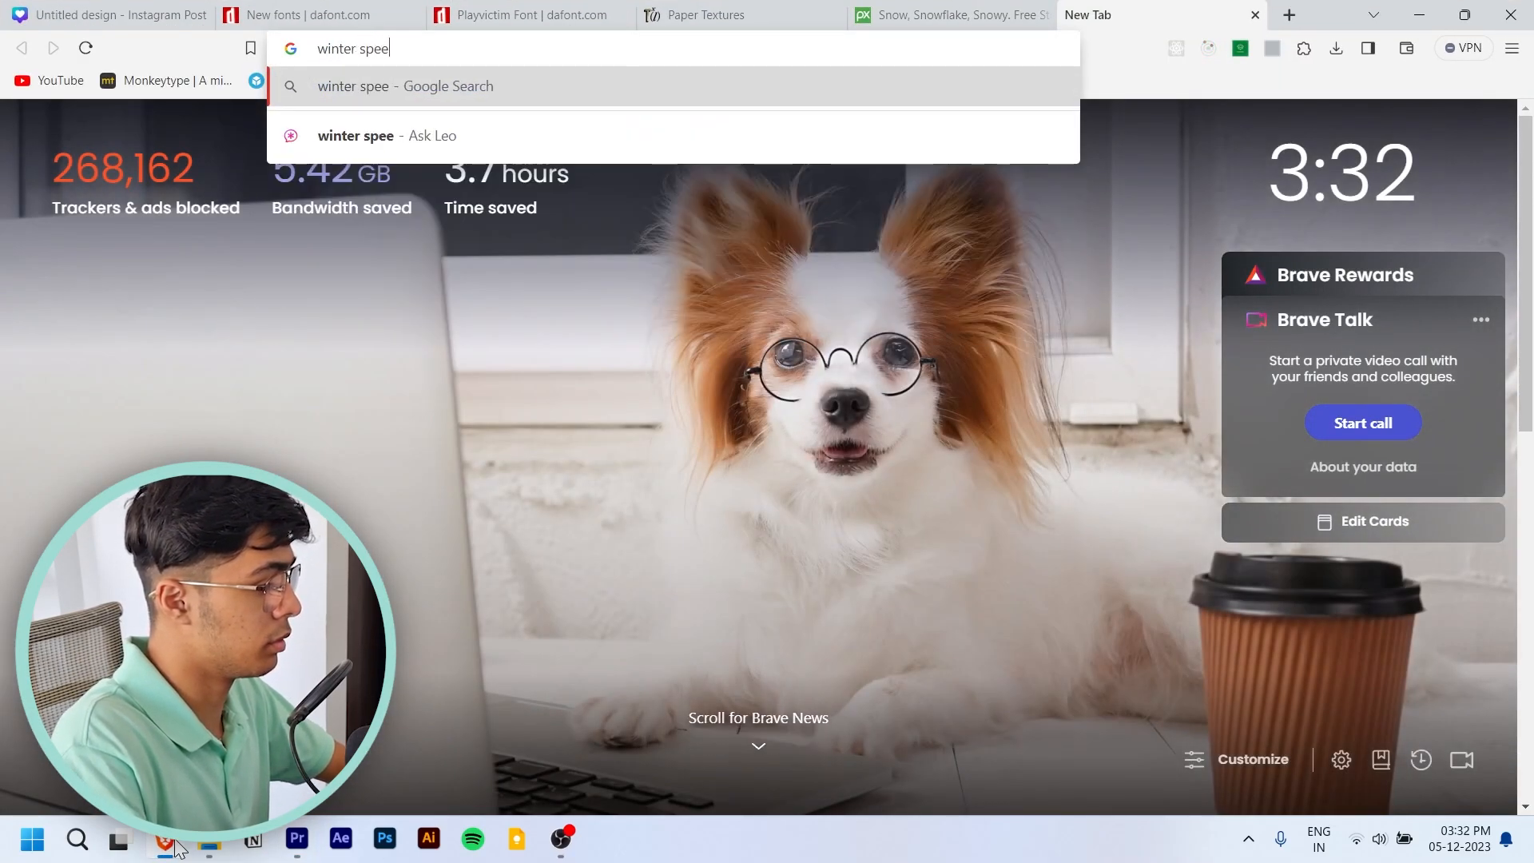
{"action": "key", "text": "Return"}
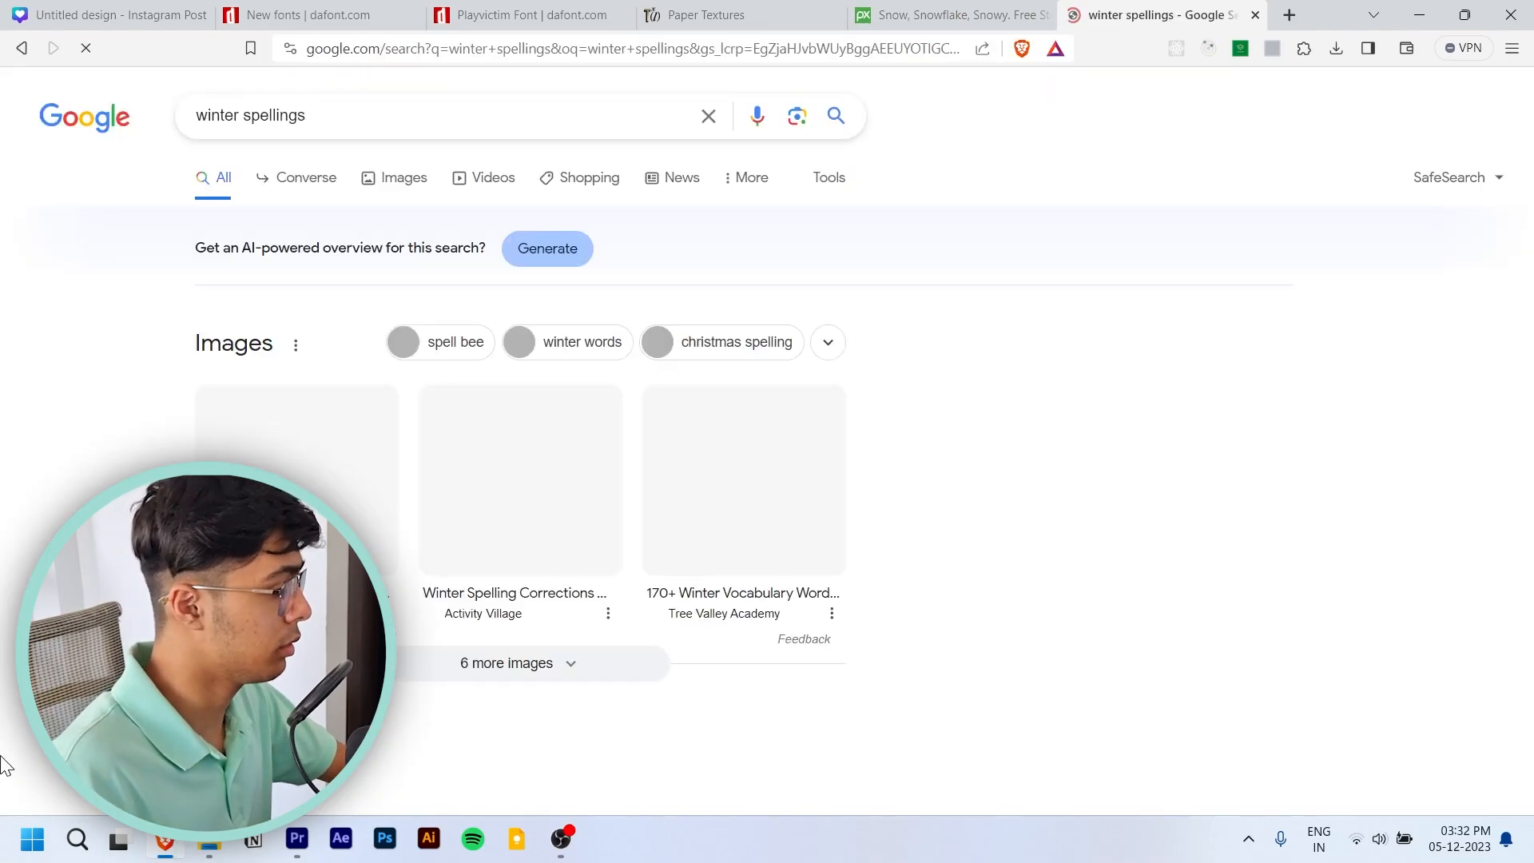
{"action": "scroll", "coordinate": [247, 480], "scroll_direction": "down", "scroll_amount": 2}
{"action": "left_click", "coordinate": [319, 587]}
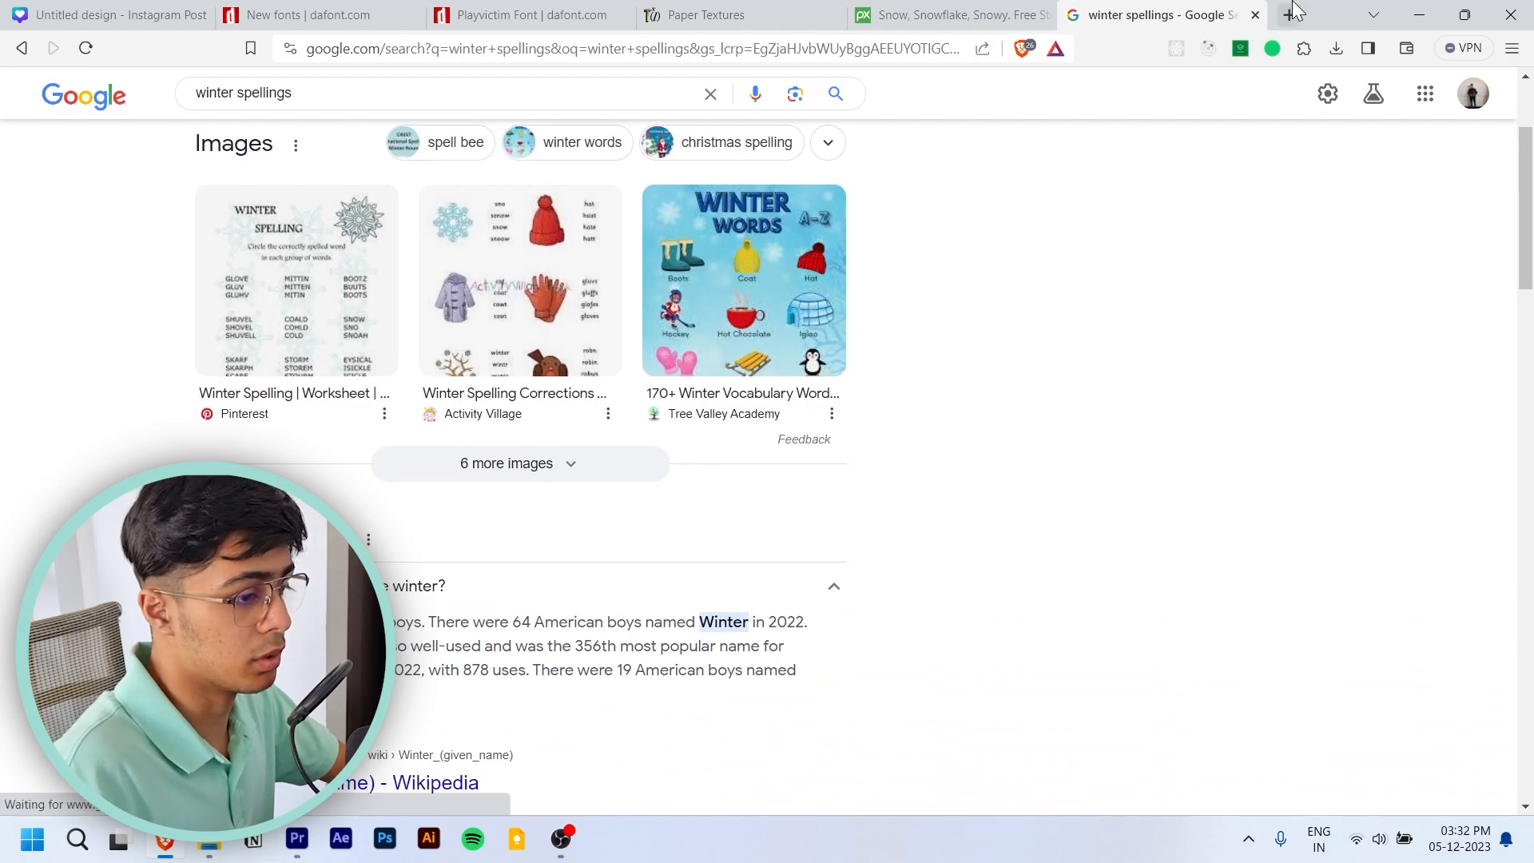
{"action": "left_click", "coordinate": [1429, 9]}
- Play the sequence from the start once more to check the finished animation
{"action": "left_click_drag", "start_coordinate": [788, 553], "coordinate": [525, 519]}
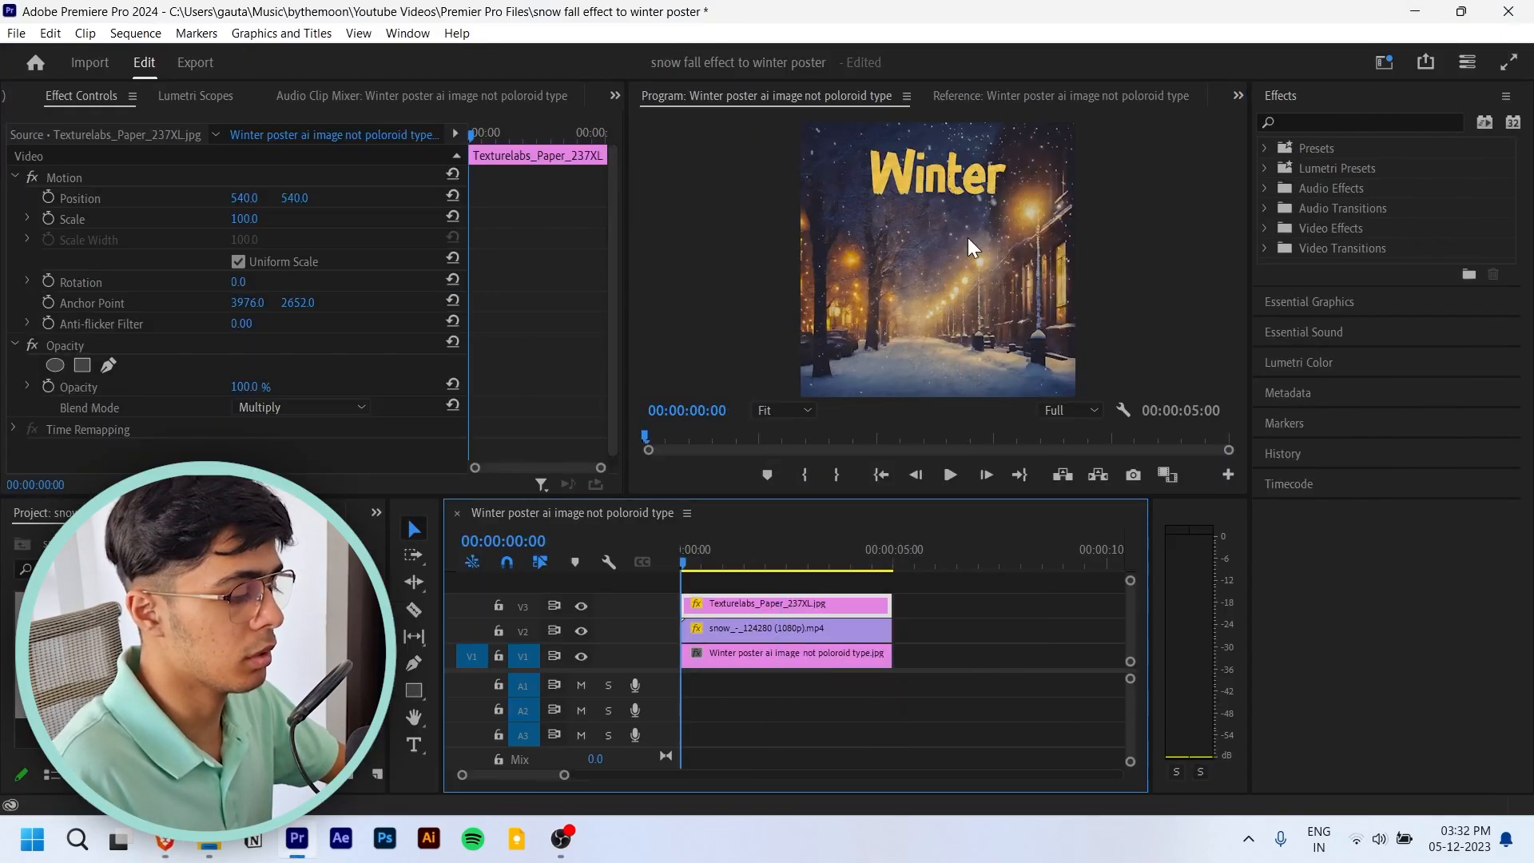
{"action": "key", "text": "space"}
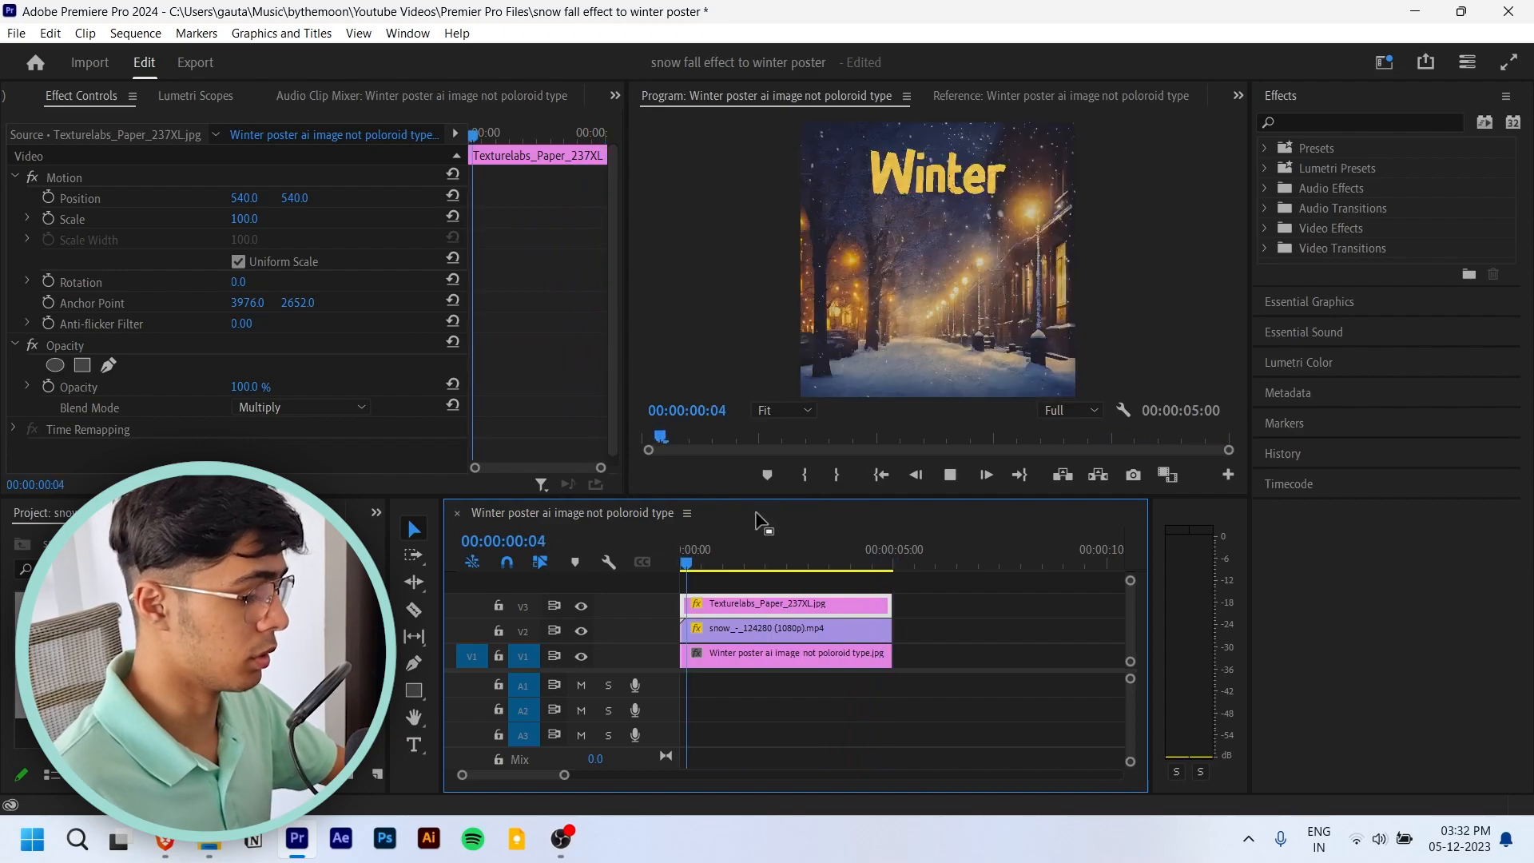
{"action": "key", "text": "space"}
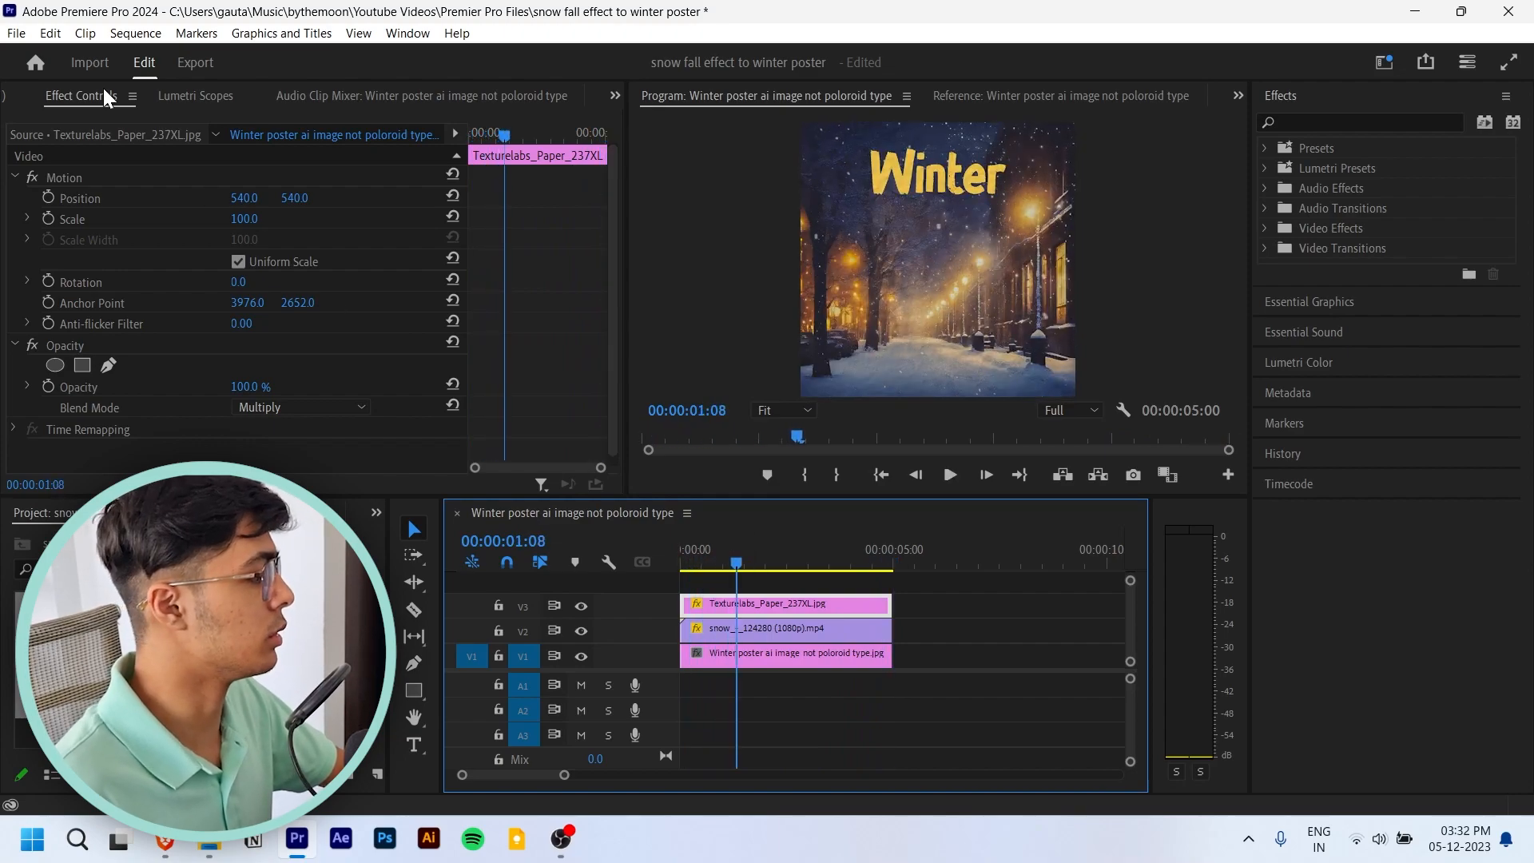
- Open the media export settings for the Winter poster sequence
{"action": "left_click", "coordinate": [16, 35]}
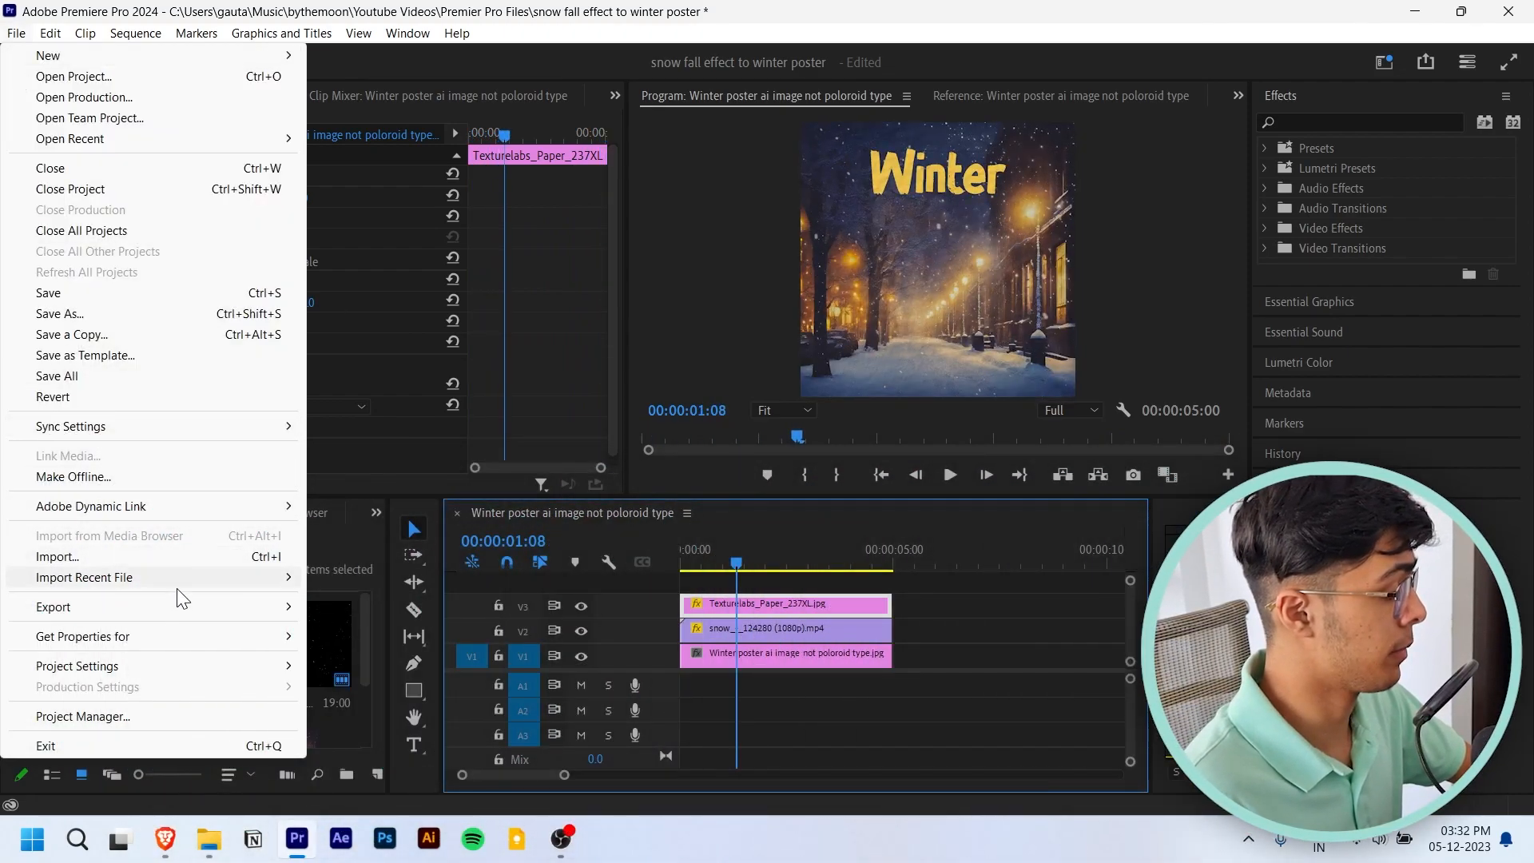
{"action": "mouse_move", "coordinate": [180, 607]}
{"action": "left_click", "coordinate": [387, 610]}
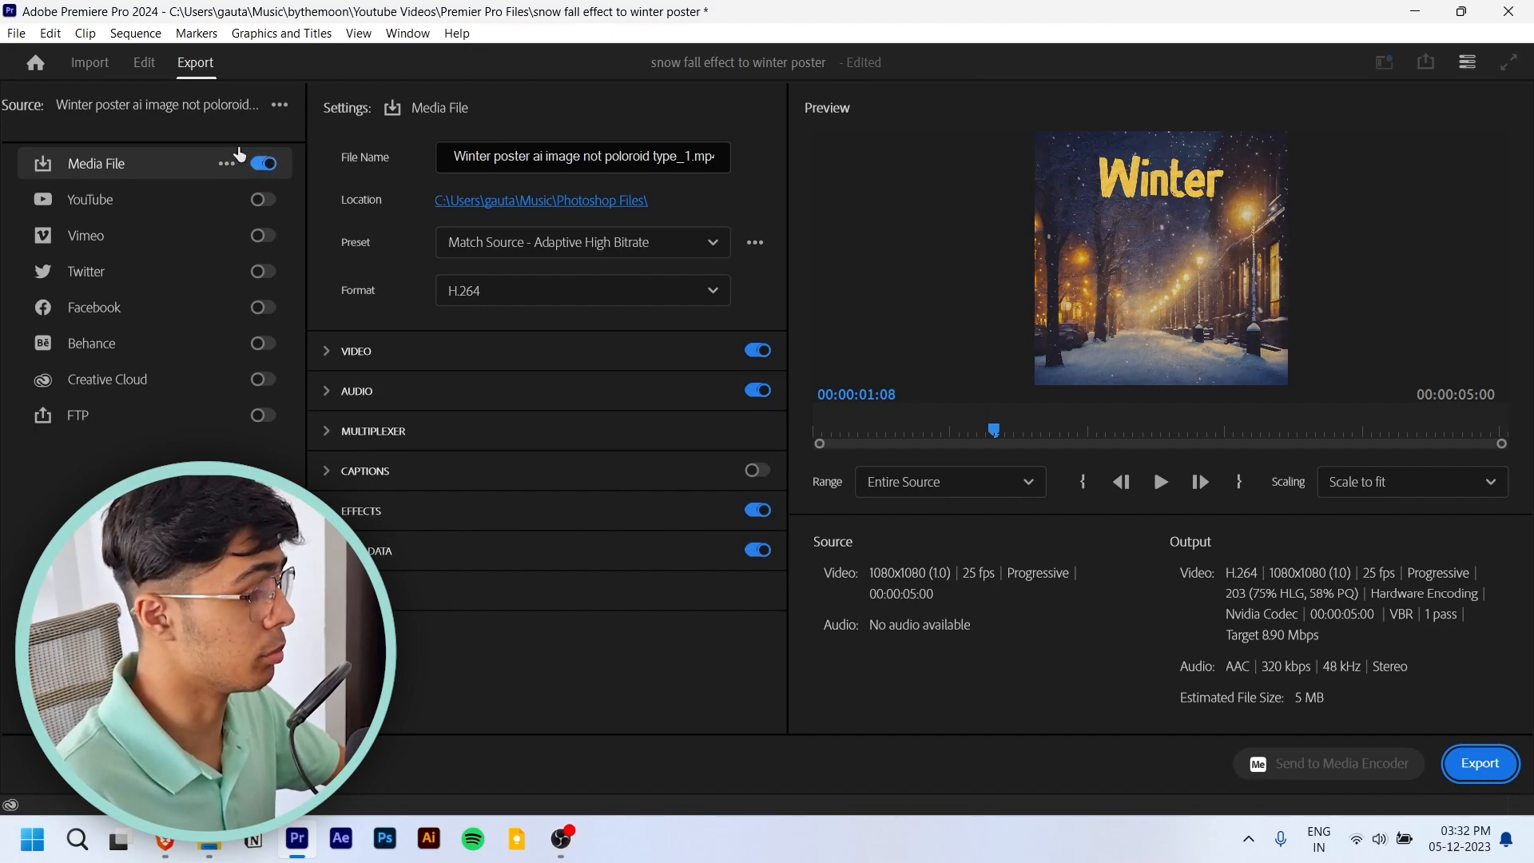
{"action": "left_click", "coordinate": [224, 167]}
{"action": "left_click", "coordinate": [292, 231]}
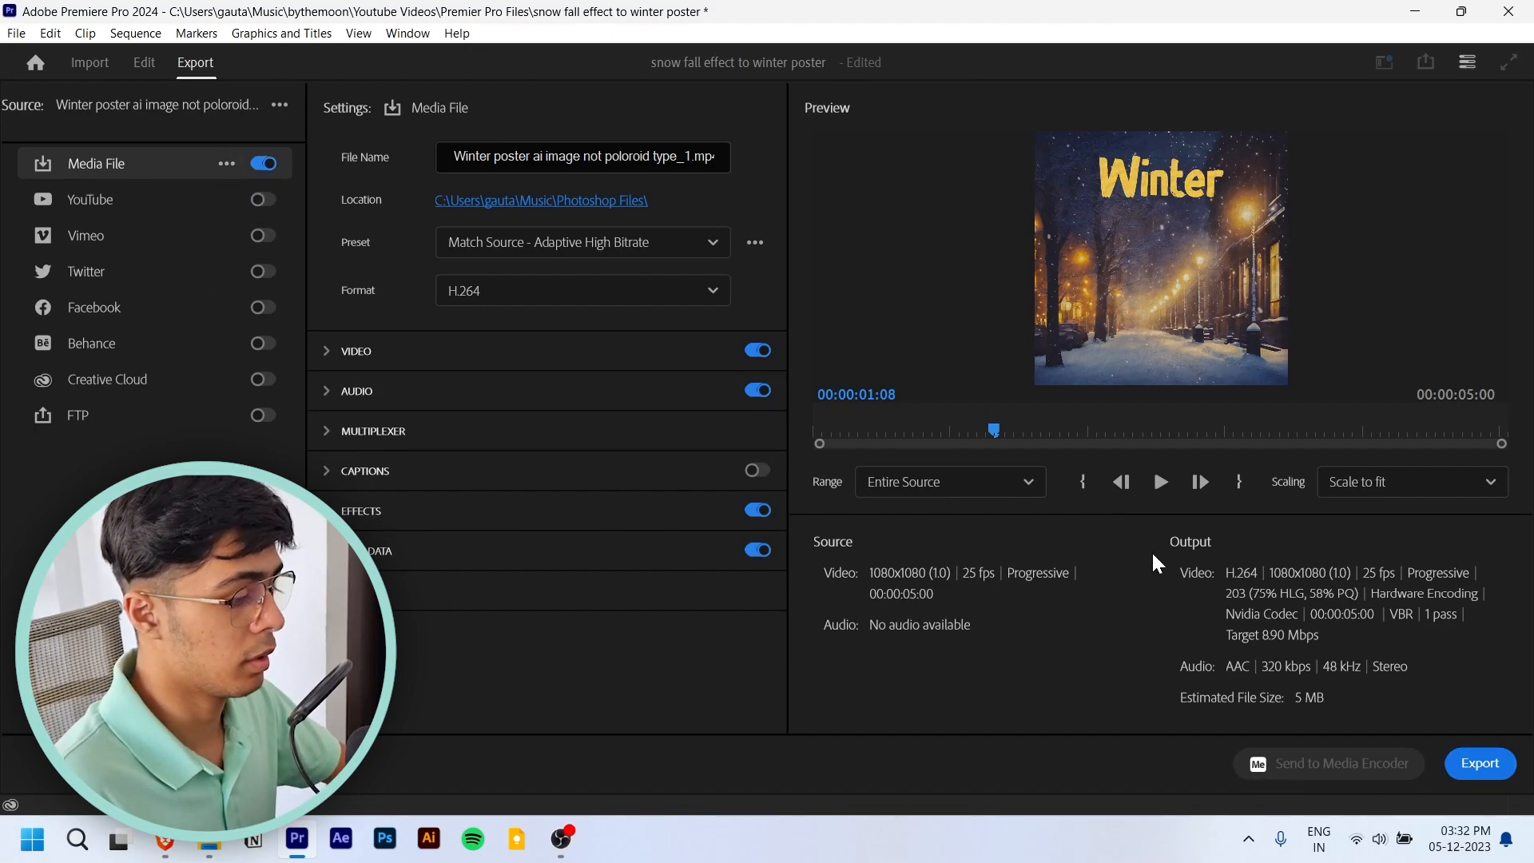
- Check that the export range is Entire Source and scrub through the export preview
{"action": "left_click", "coordinate": [954, 484]}
{"action": "left_click", "coordinate": [955, 487]}
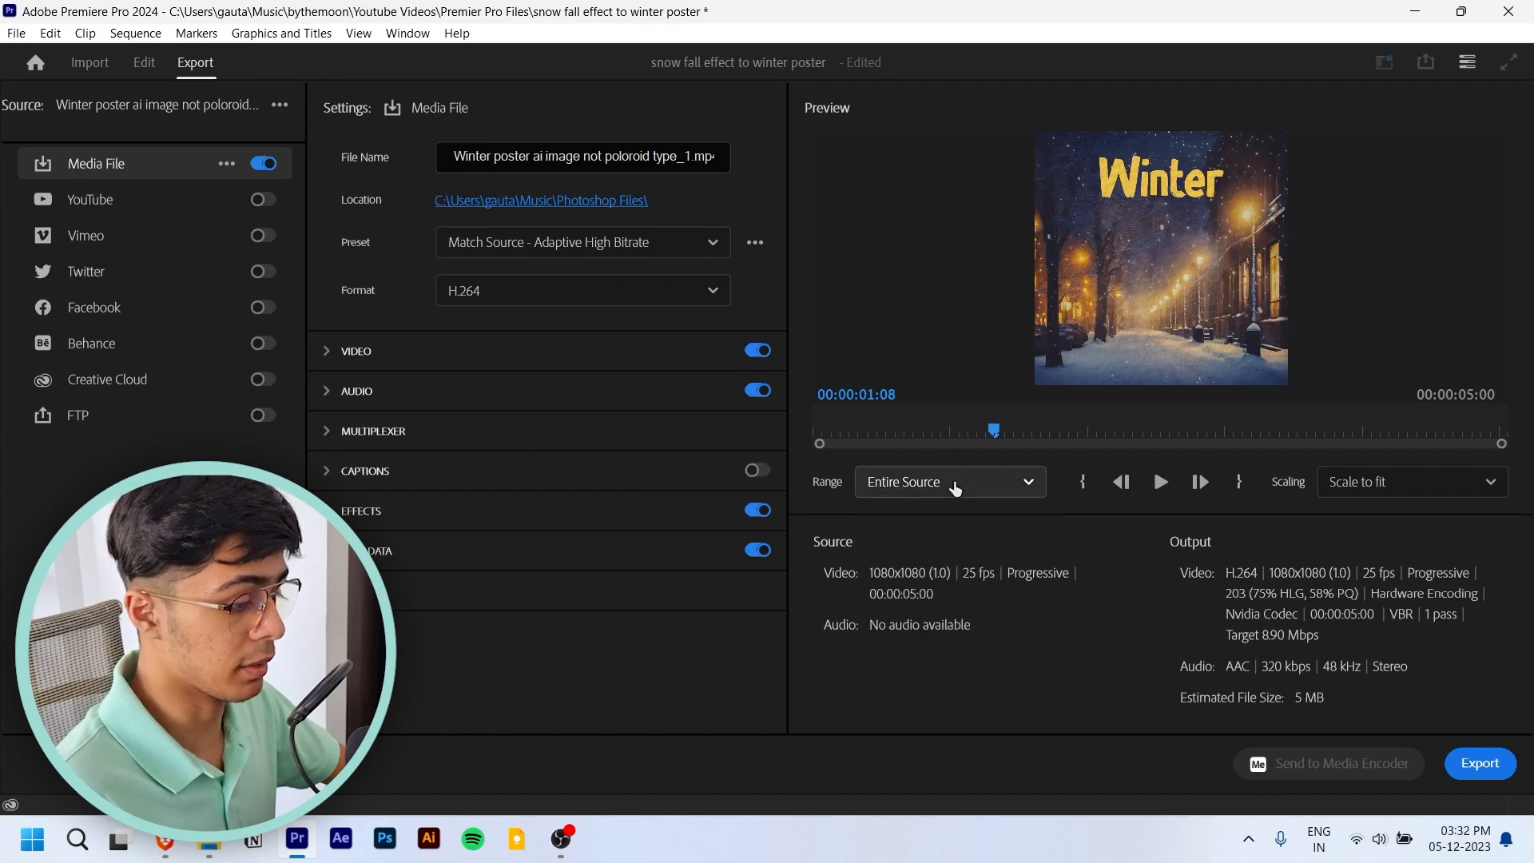
{"action": "left_click_drag", "start_coordinate": [966, 430], "coordinate": [695, 428]}
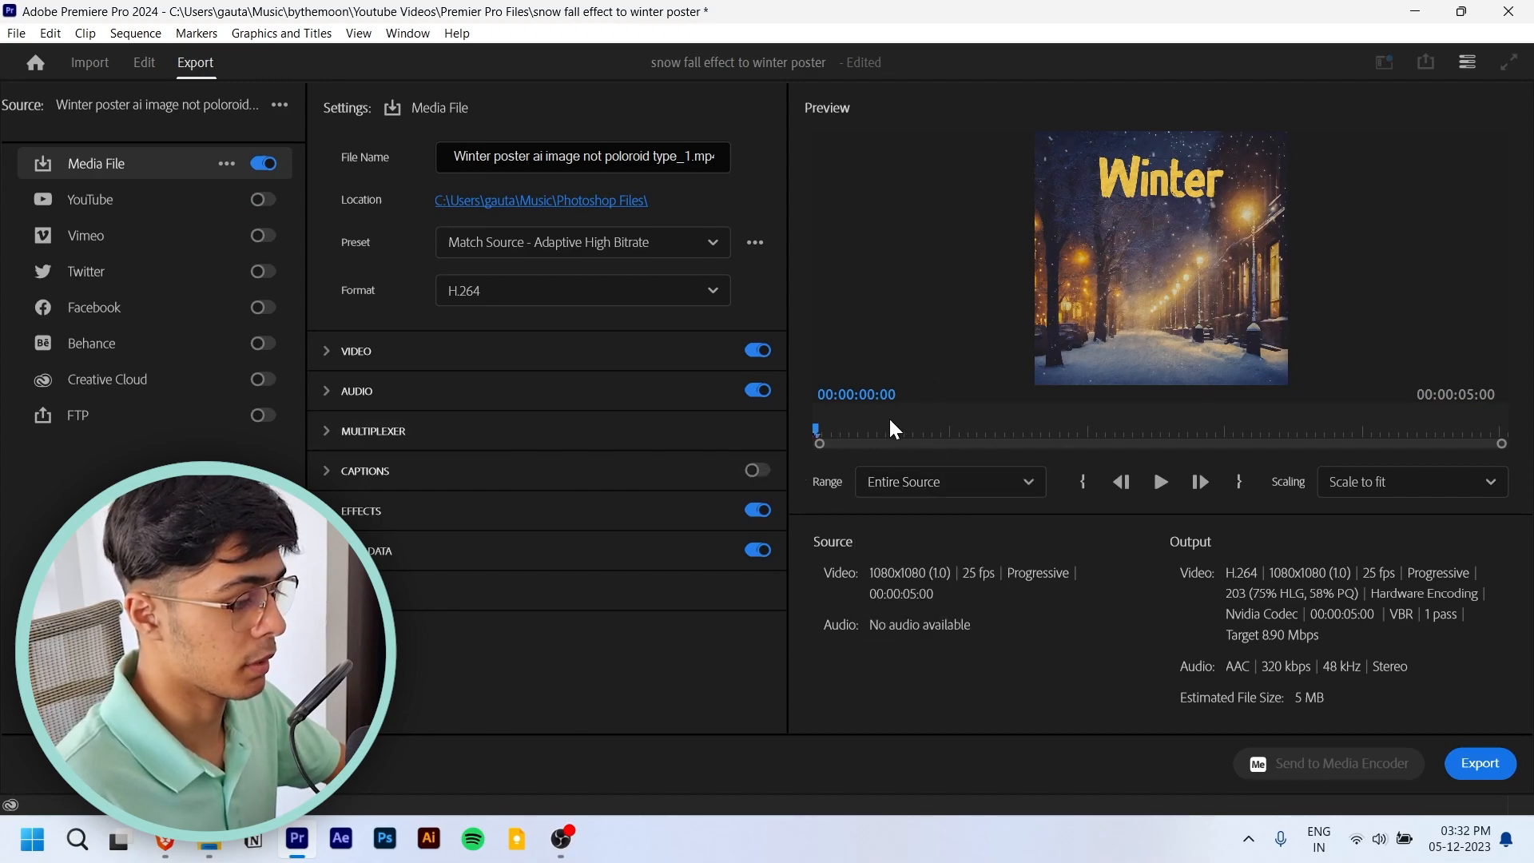
{"action": "left_click_drag", "start_coordinate": [817, 432], "coordinate": [1254, 424]}
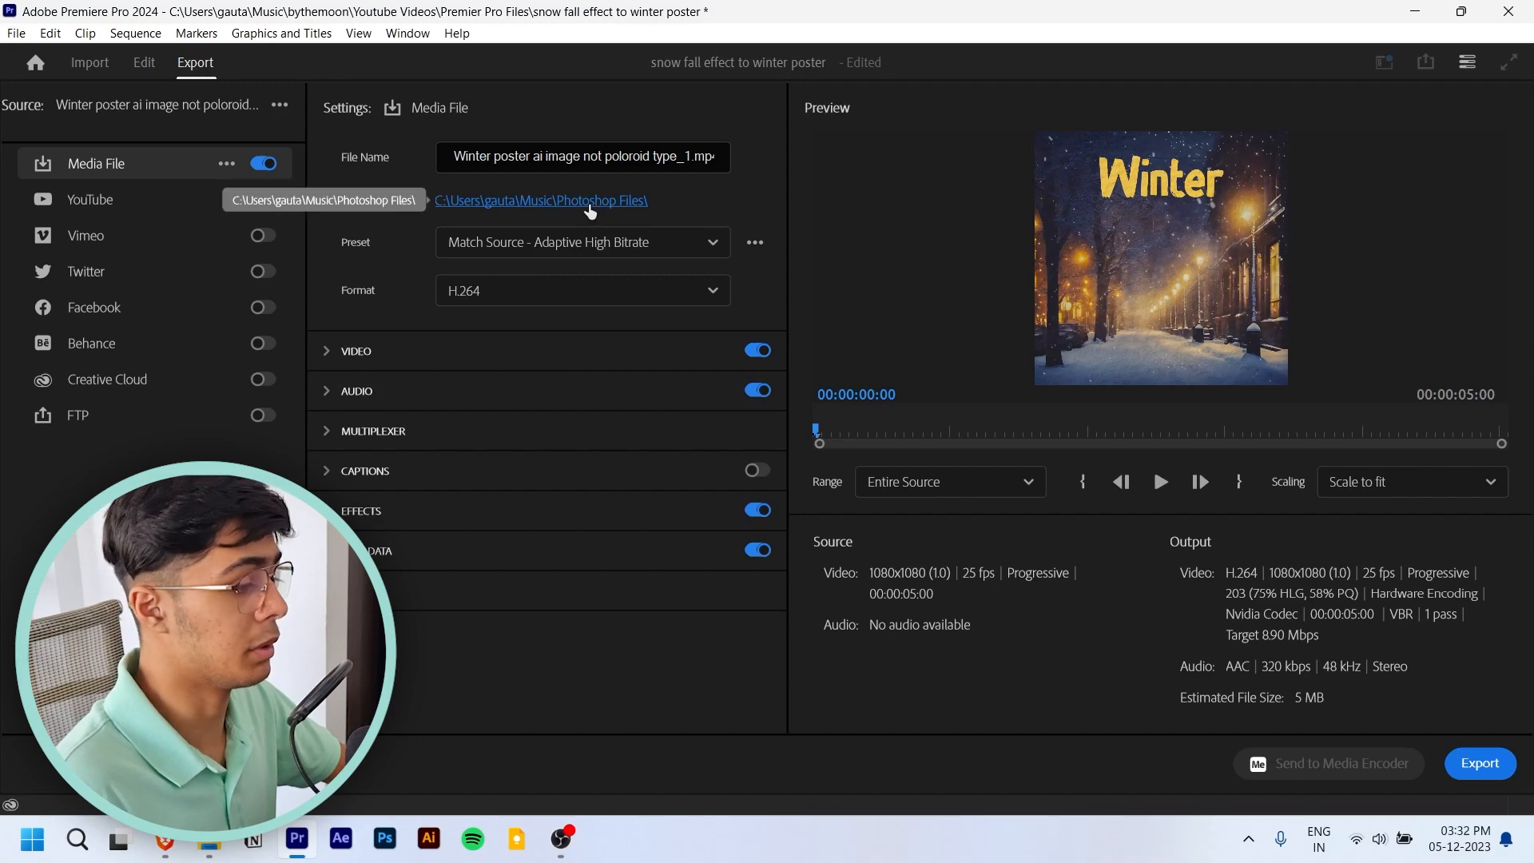
- Name the output "Winter poster ai image not poloroid type with snowfall effect.mp4" in the Photoshop Files folder and export it as H.264
{"action": "left_click", "coordinate": [590, 210]}
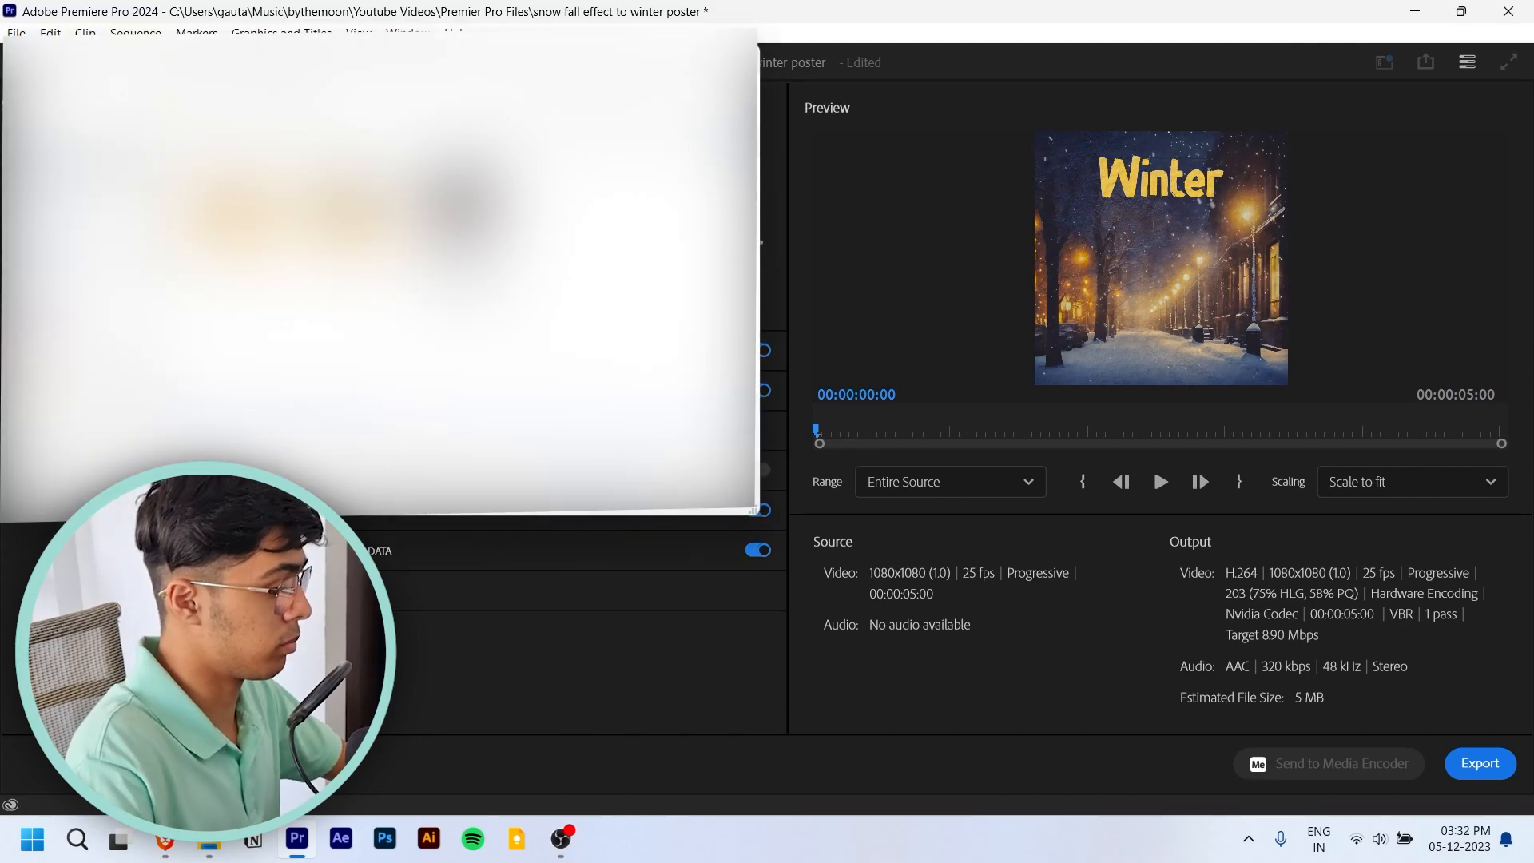
{"action": "key", "text": "Escape"}
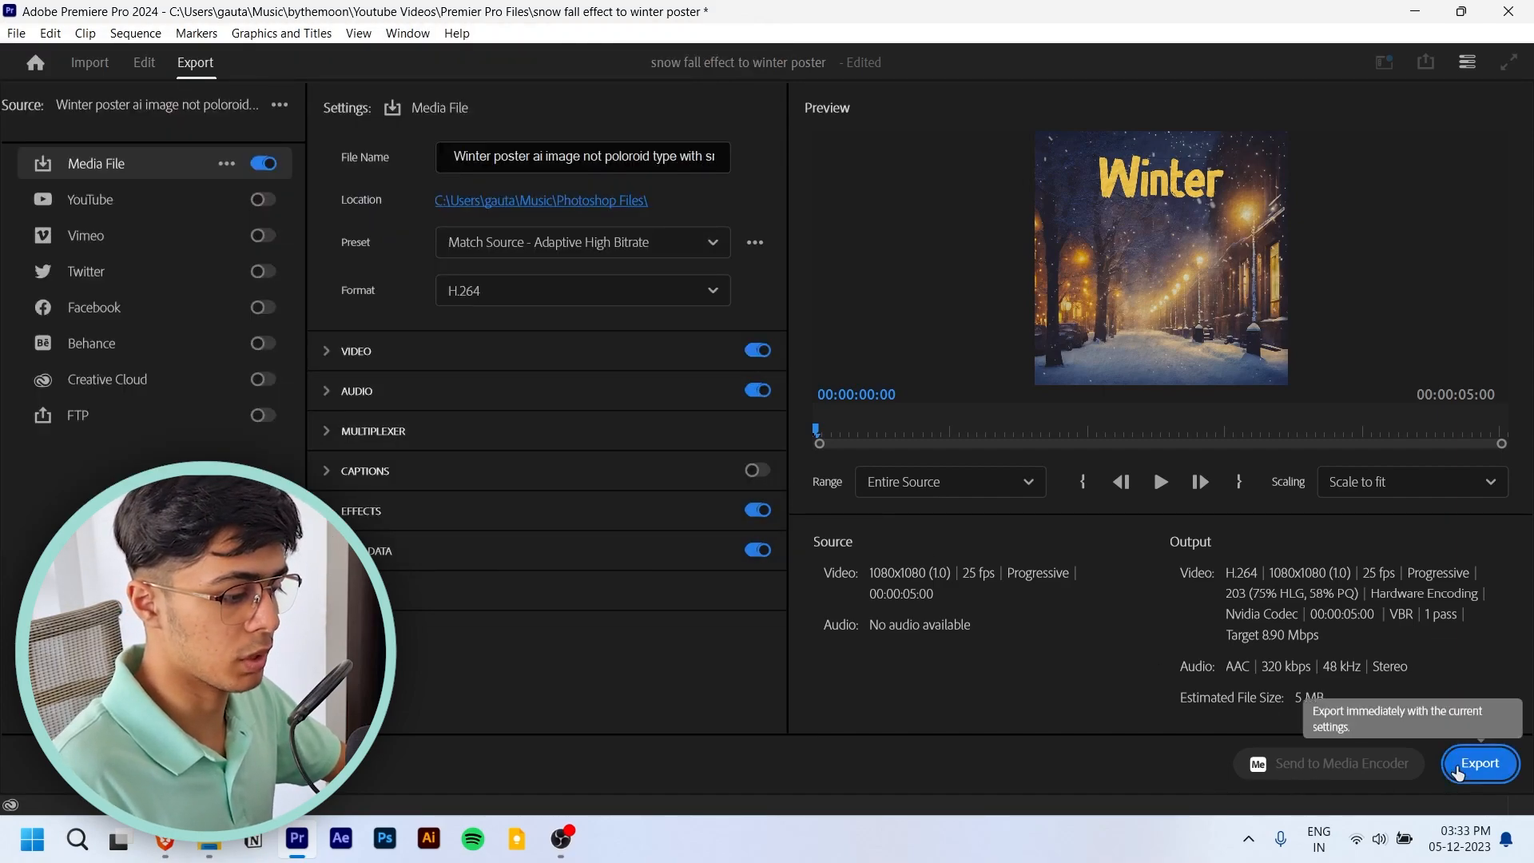
{"action": "left_click", "coordinate": [1456, 764]}
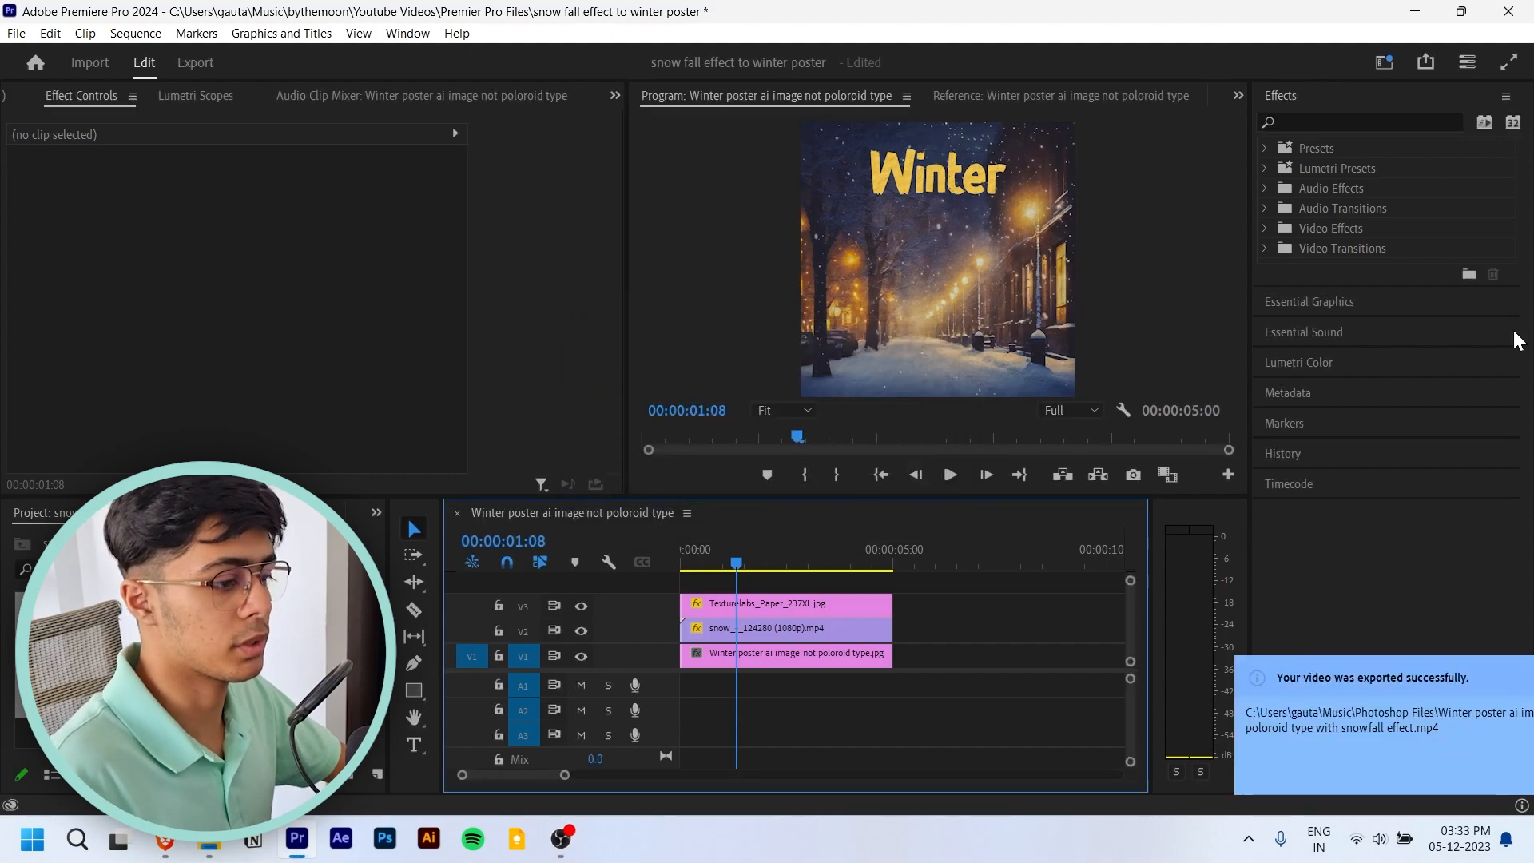
- Close Premiere Pro without saving the project changes
{"action": "left_click", "coordinate": [1525, 9]}
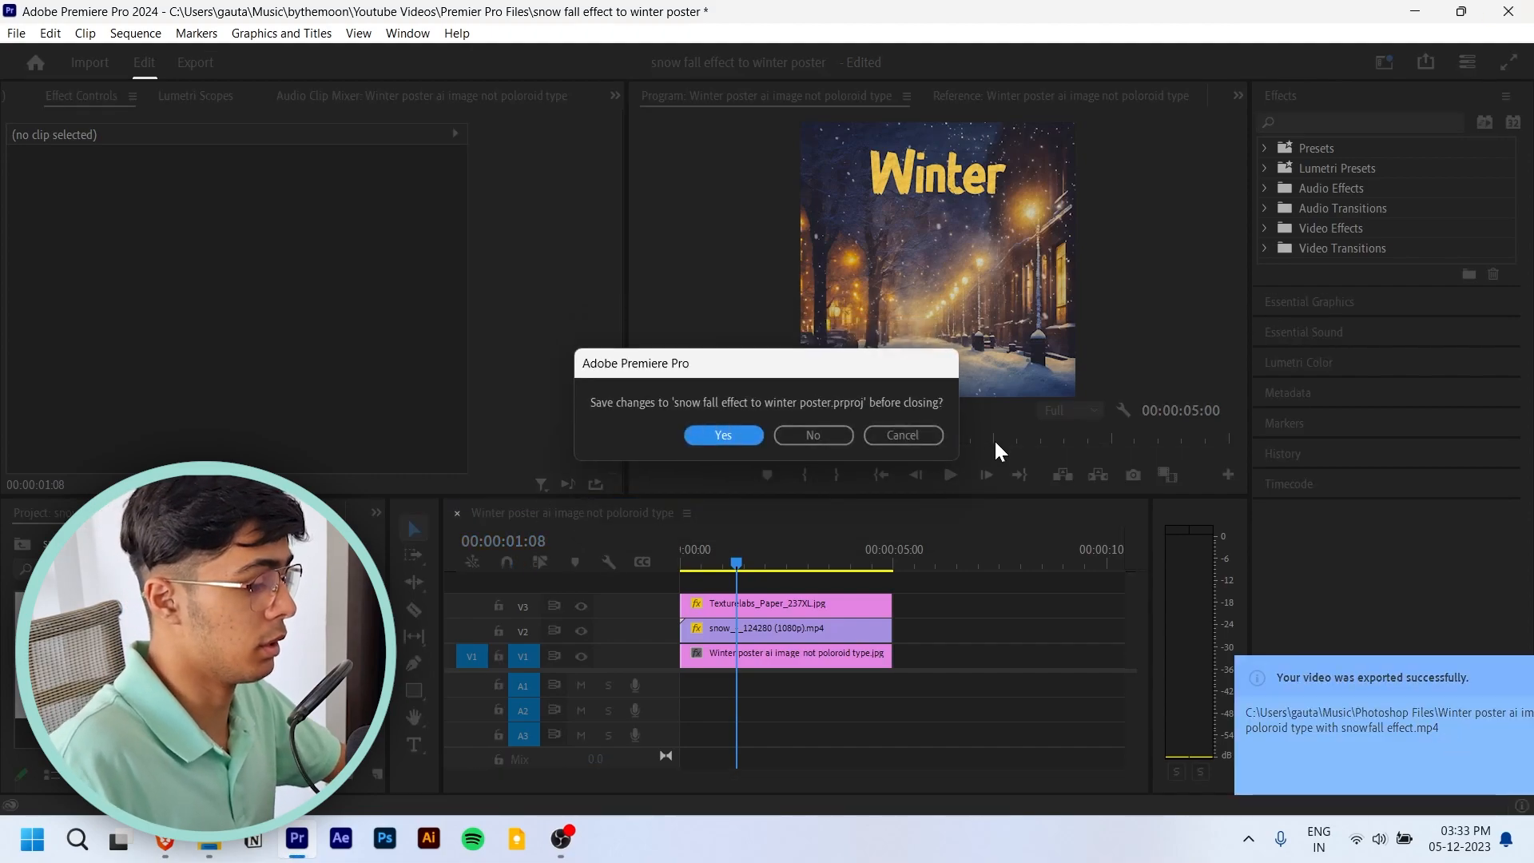
{"action": "left_click", "coordinate": [821, 438]}
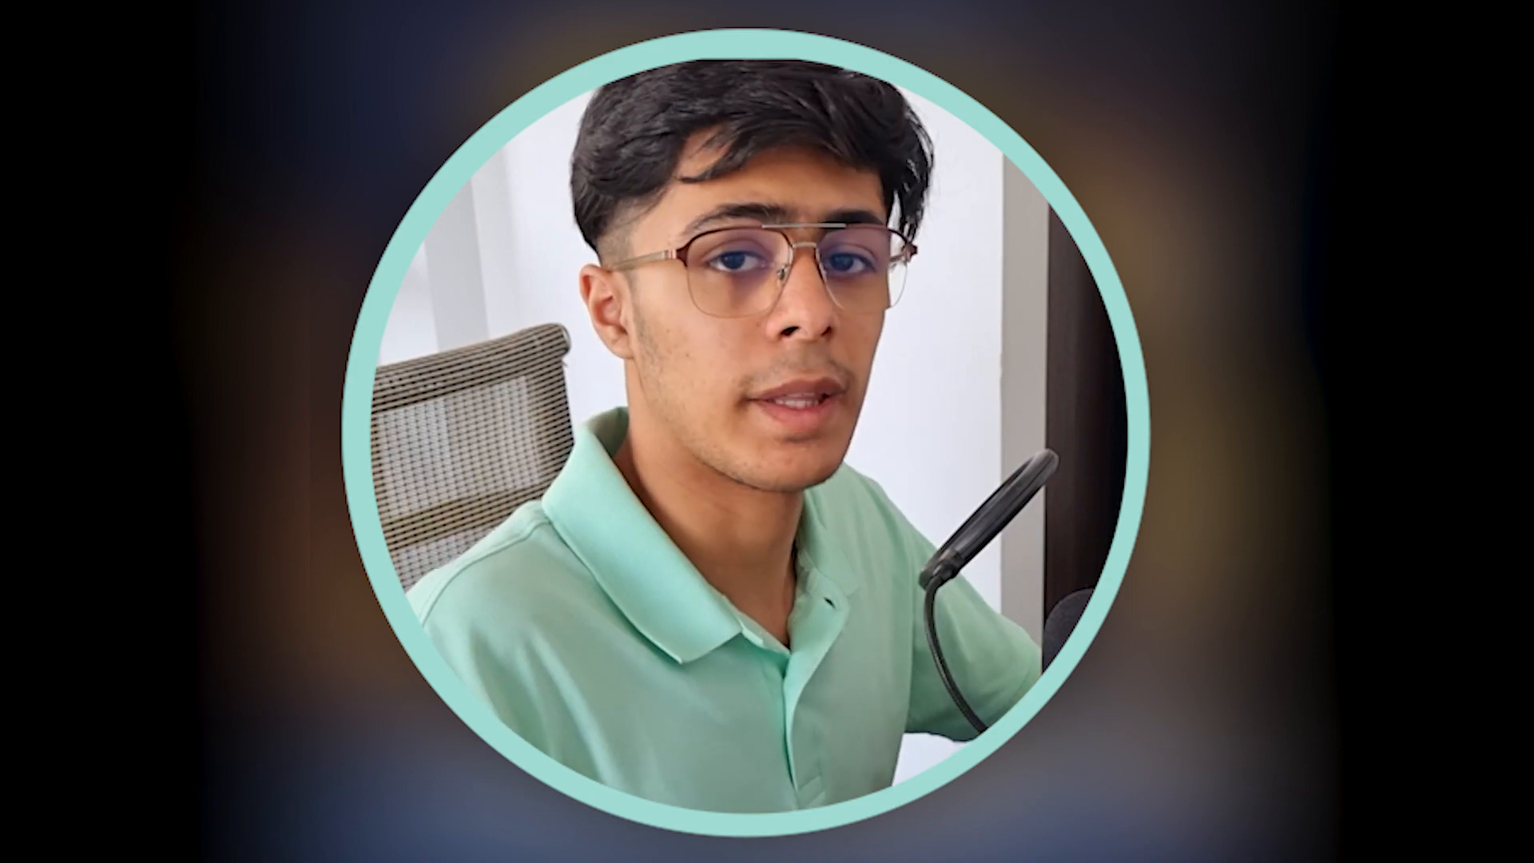